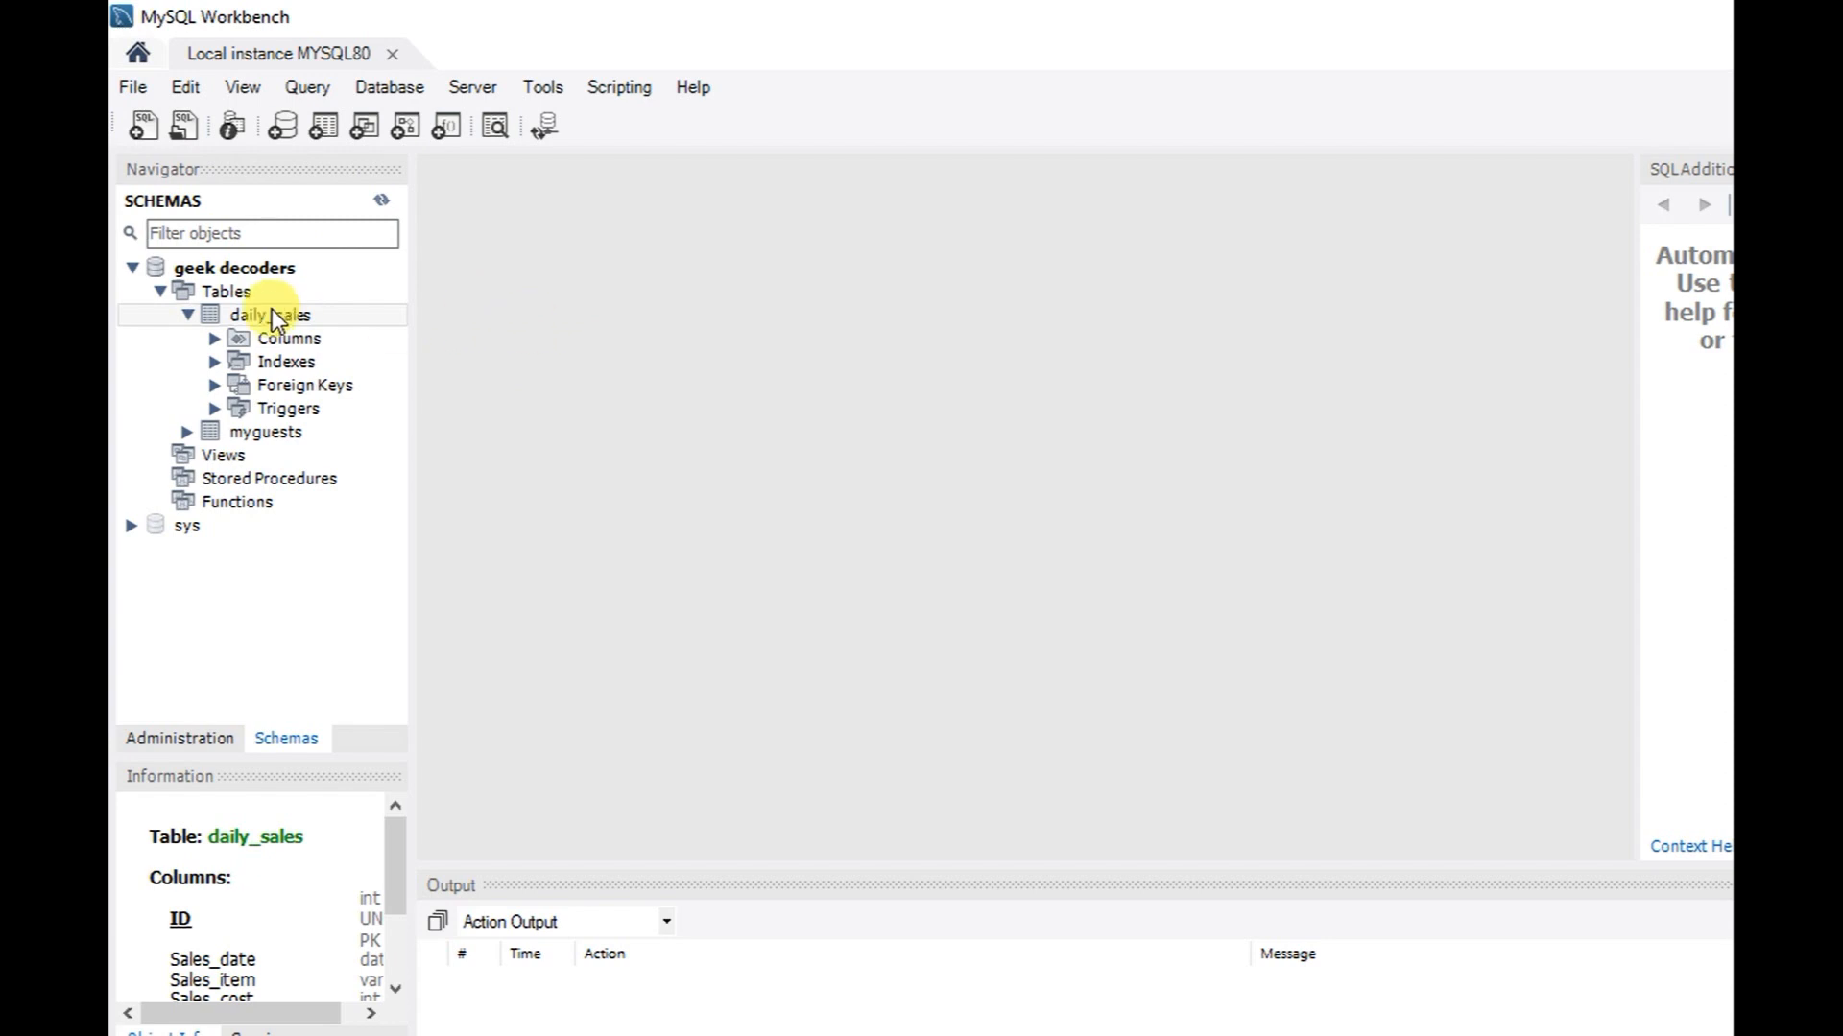
# Run 'Select * from daily_sales' in a new SQL tab, returning 113 sales rows
pyautogui.click(580, 329)
pyautogui.write('Selecy')
pyautogui.press('BackSpace')
pyautogui.press('BackSpace')
pyautogui.write('t * from ')
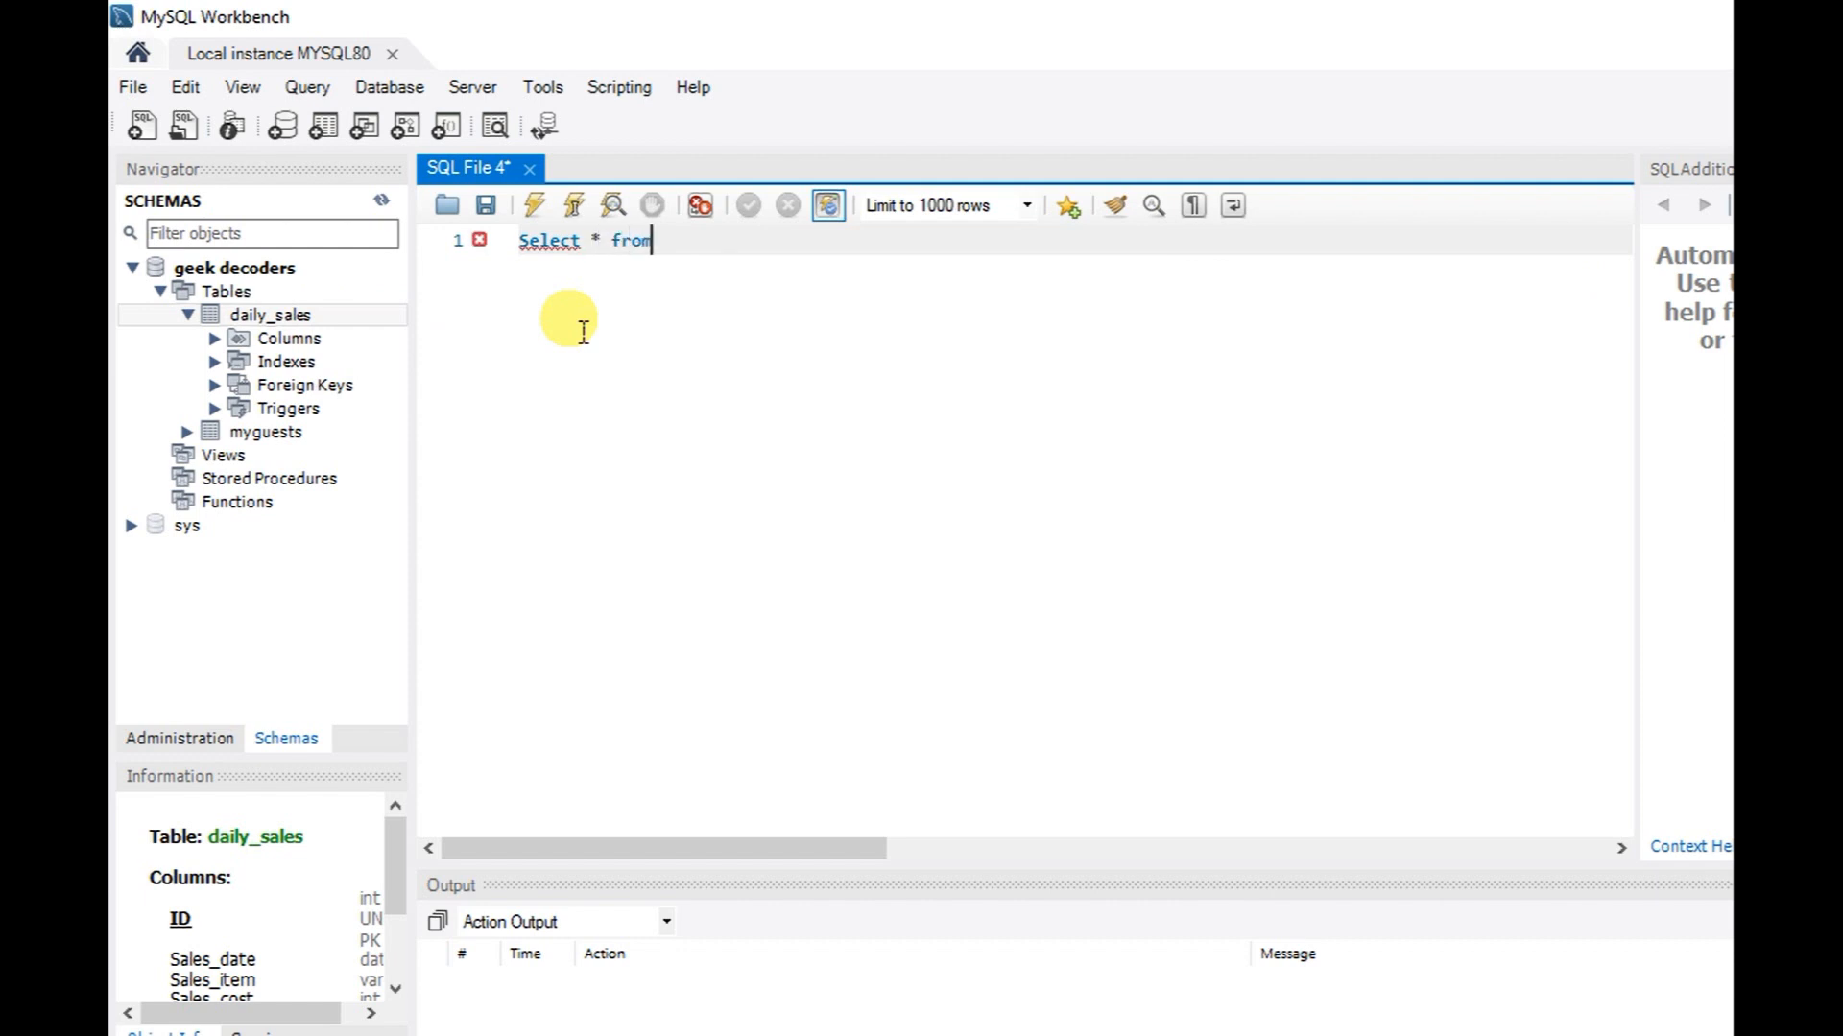
pyautogui.write('daily_tab')
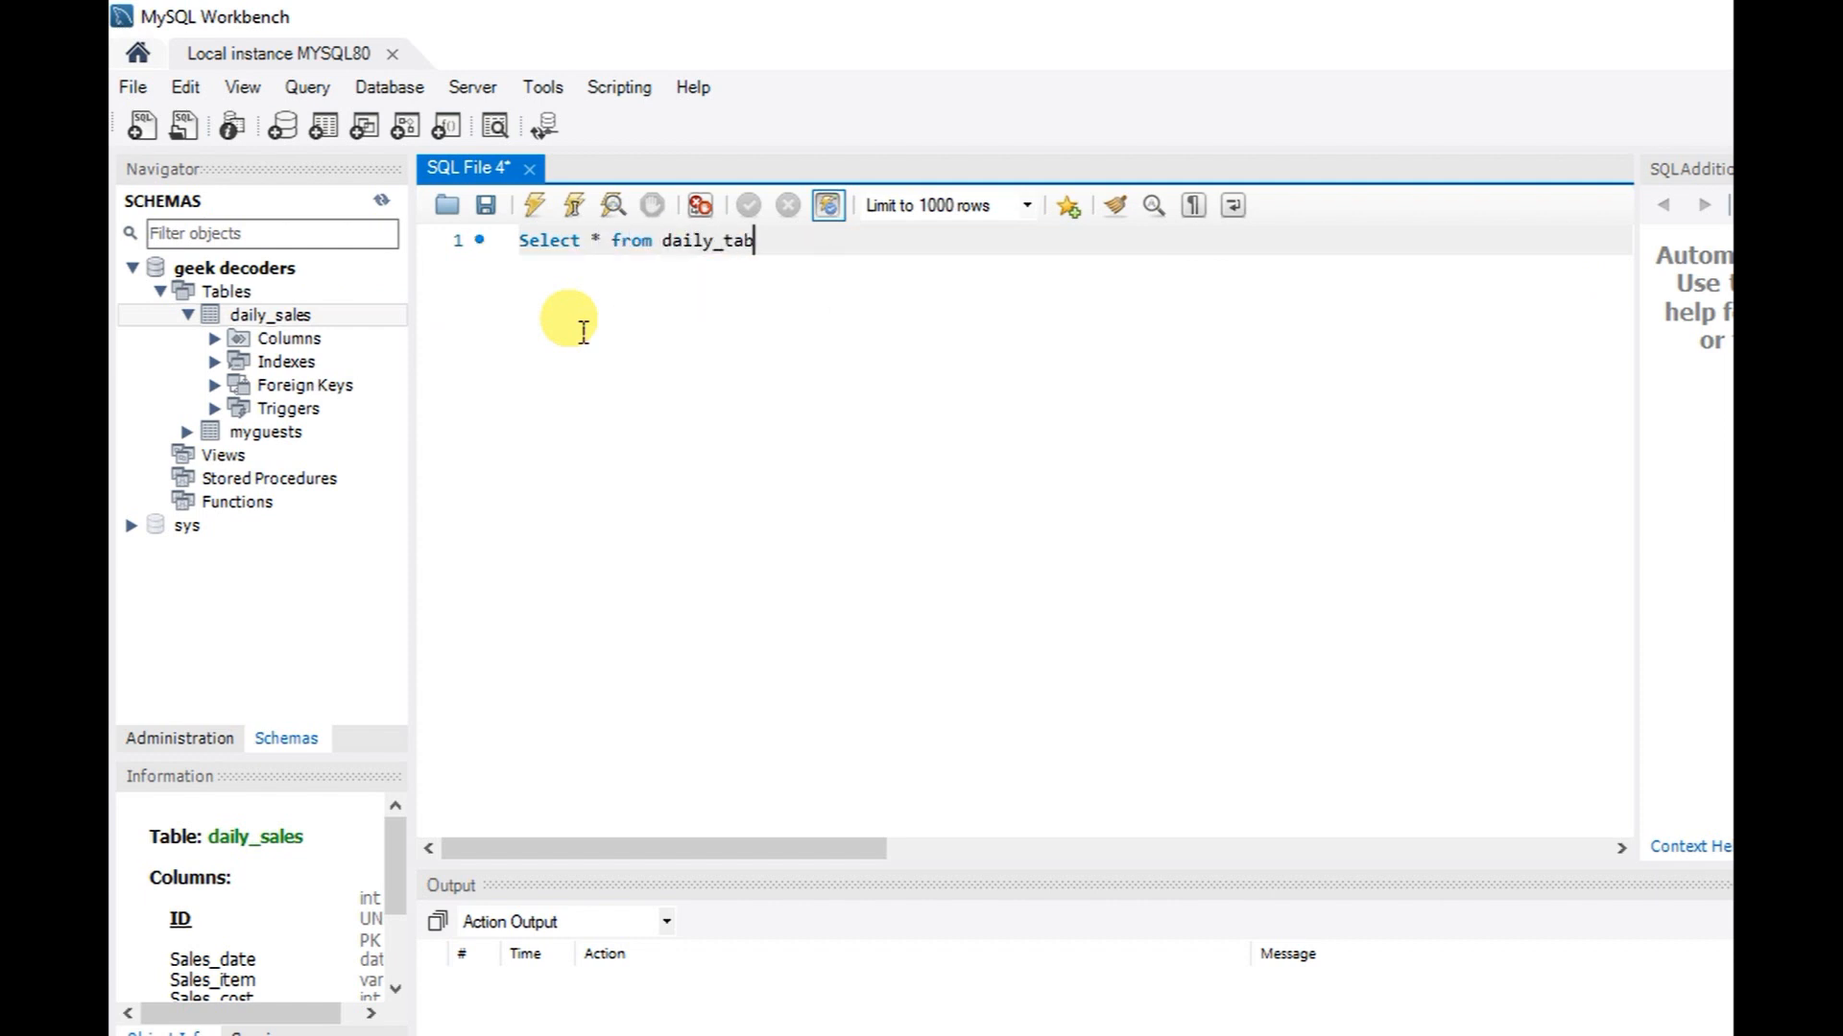
pyautogui.press('BackSpace')
pyautogui.press('BackSpace')
pyautogui.press('BackSpace')
pyautogui.write('sa')
pyautogui.press('Return')
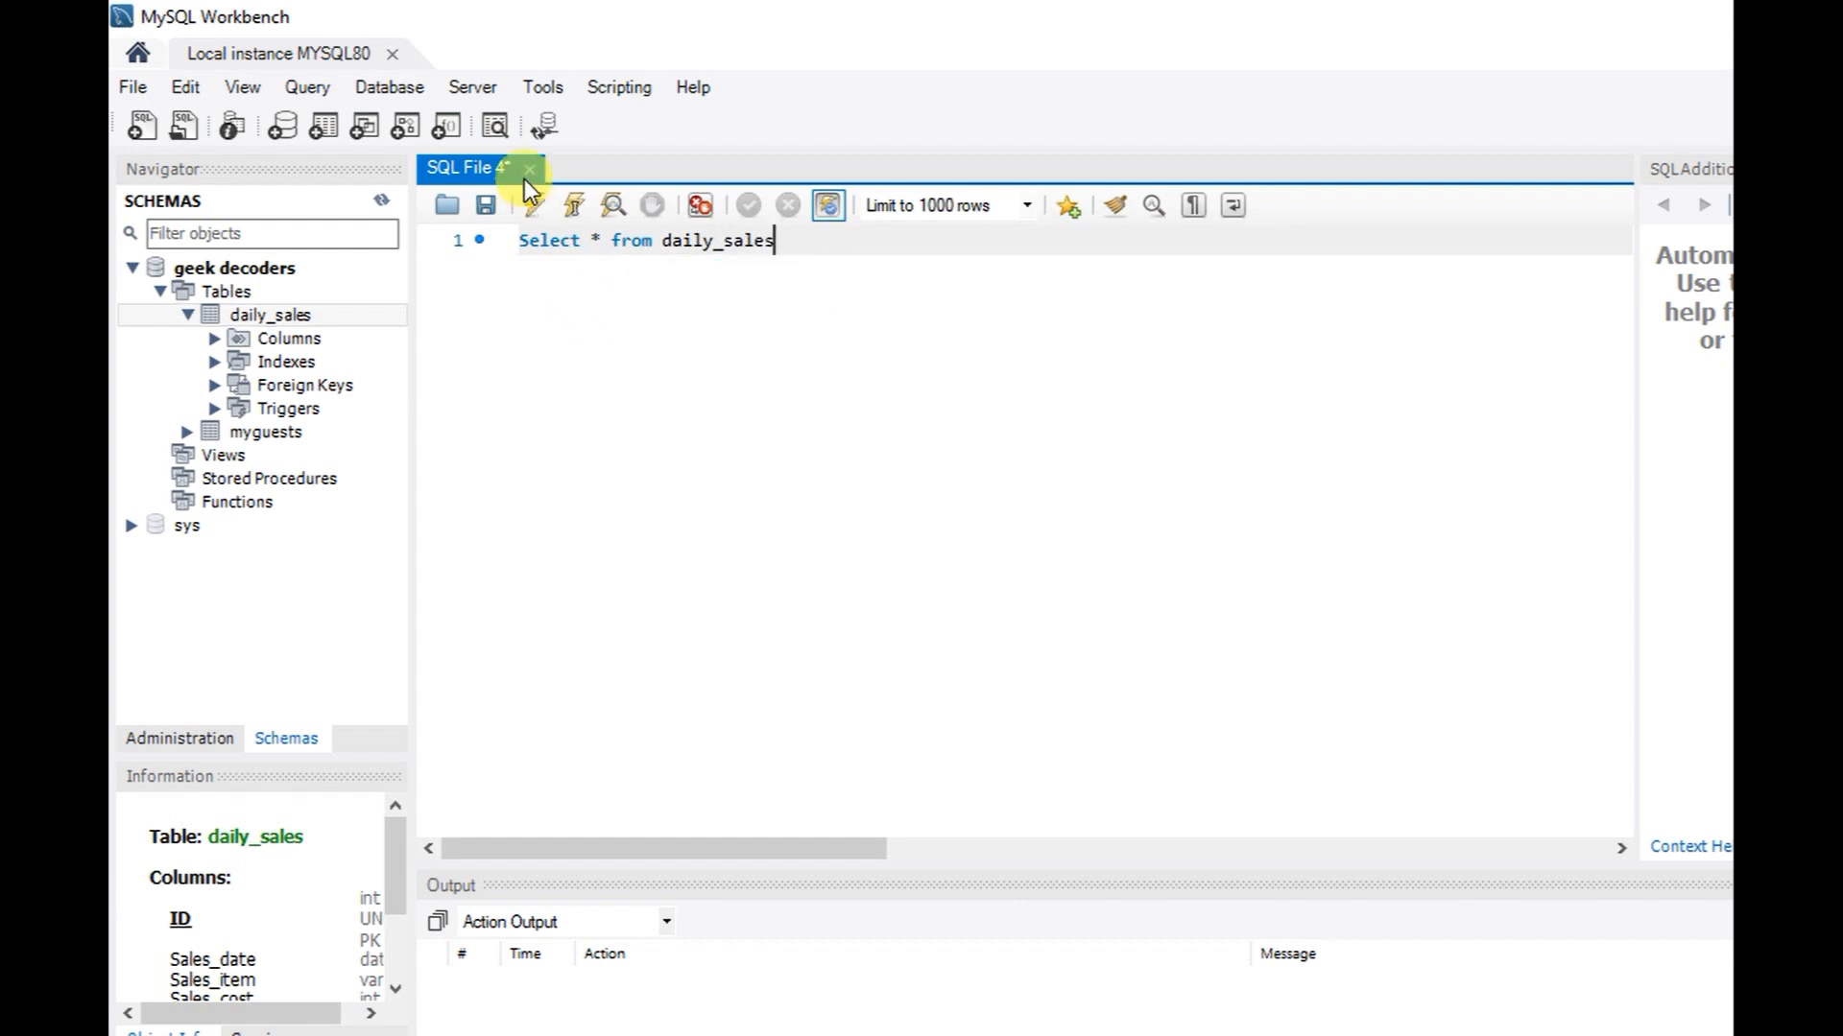
pyautogui.click(534, 204)
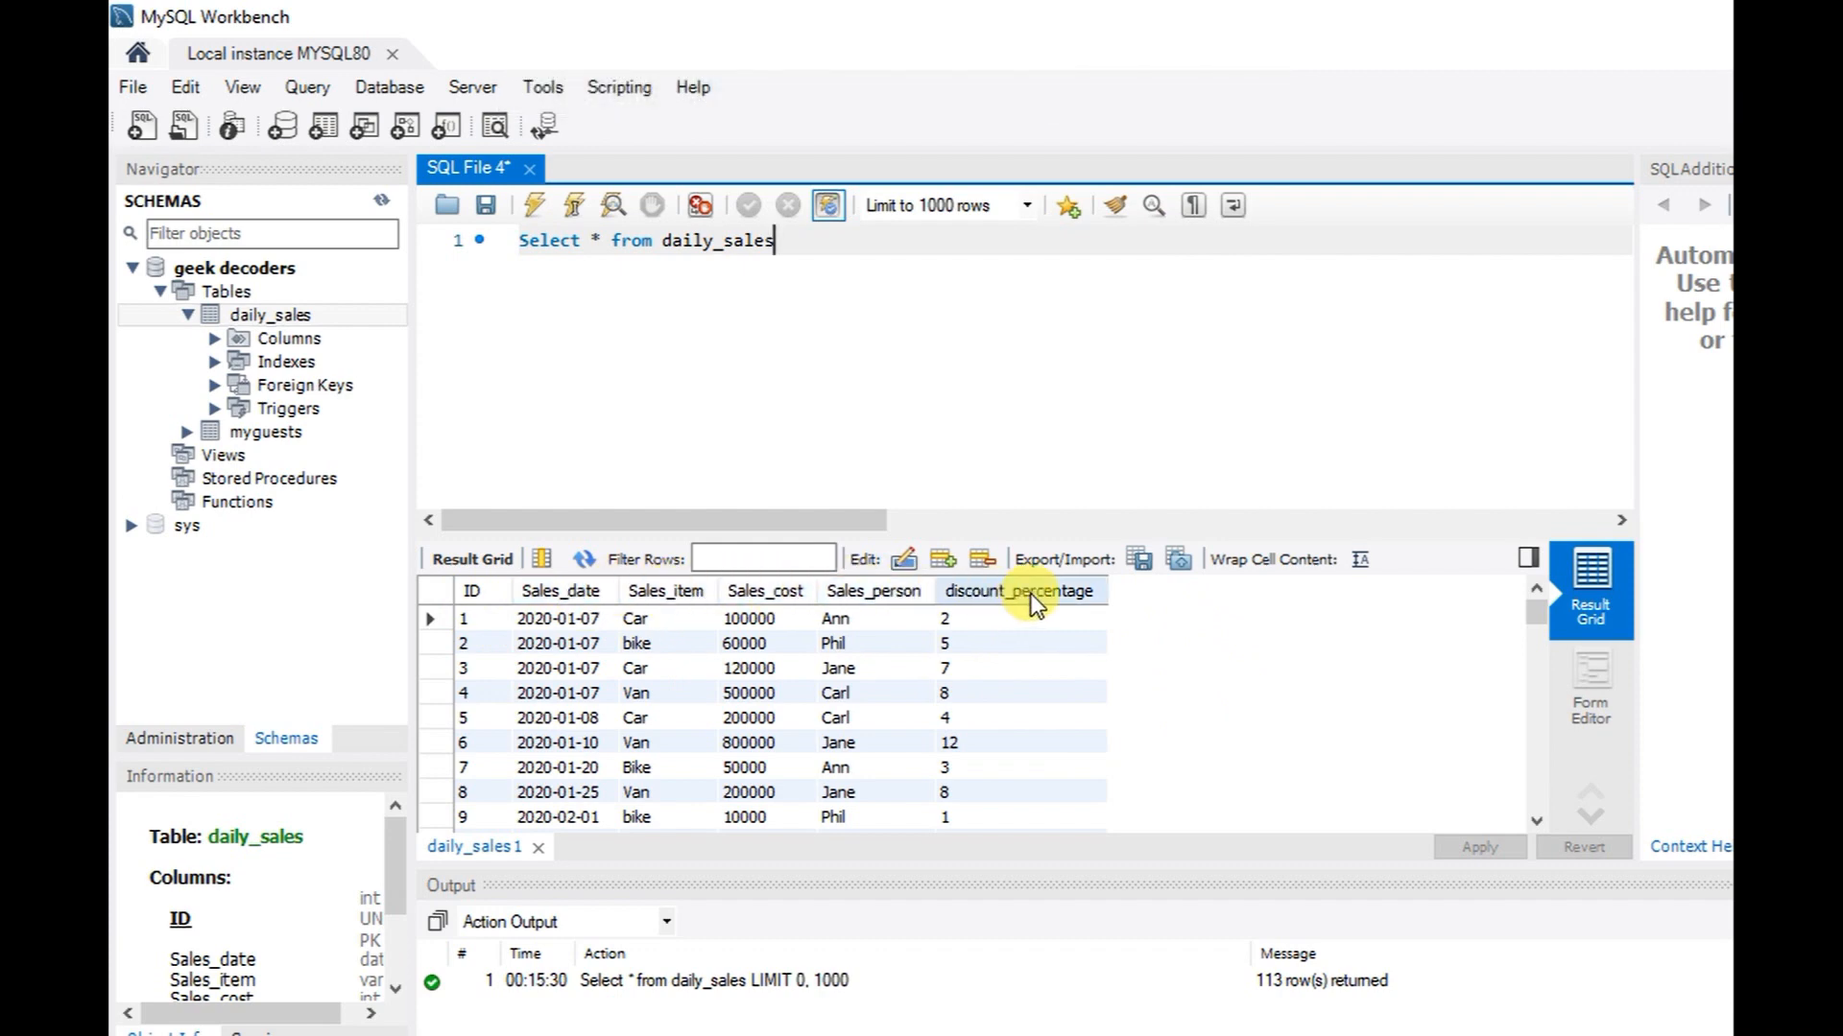
pyautogui.click(774, 248)
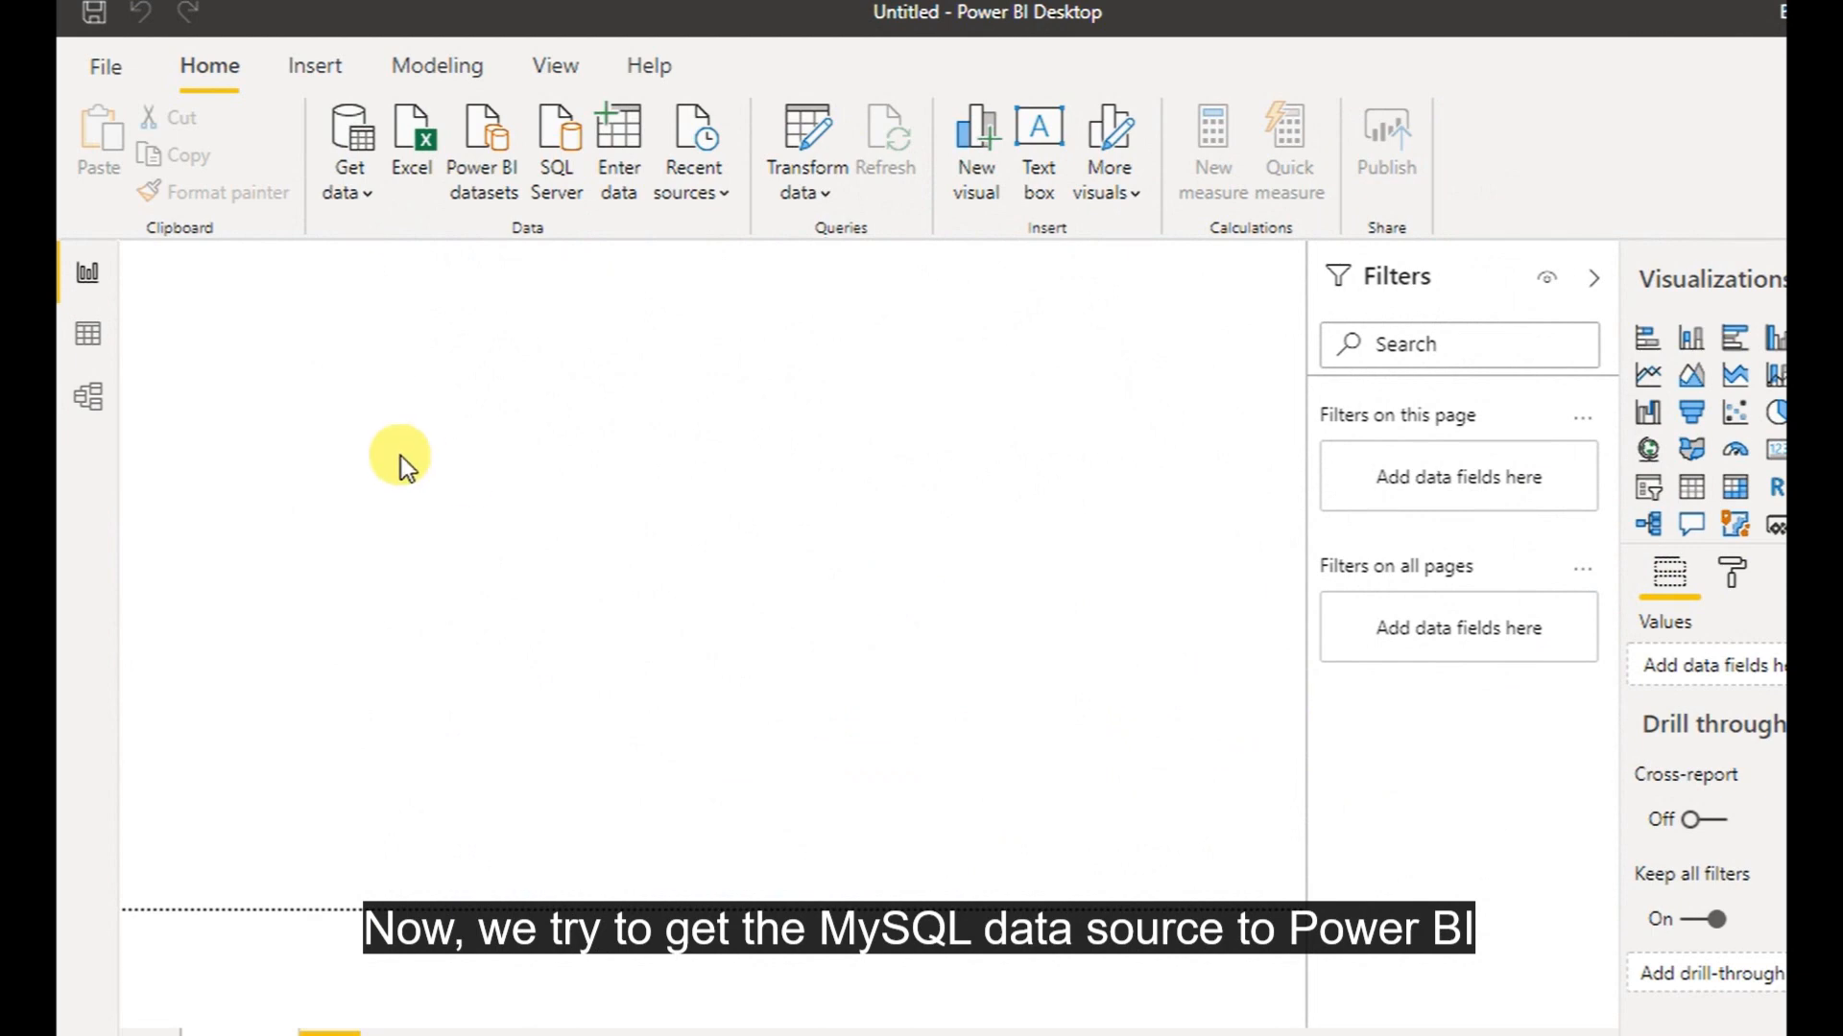
# Choose MySQL database from the full Get Data source list and connect to it
pyautogui.click(364, 193)
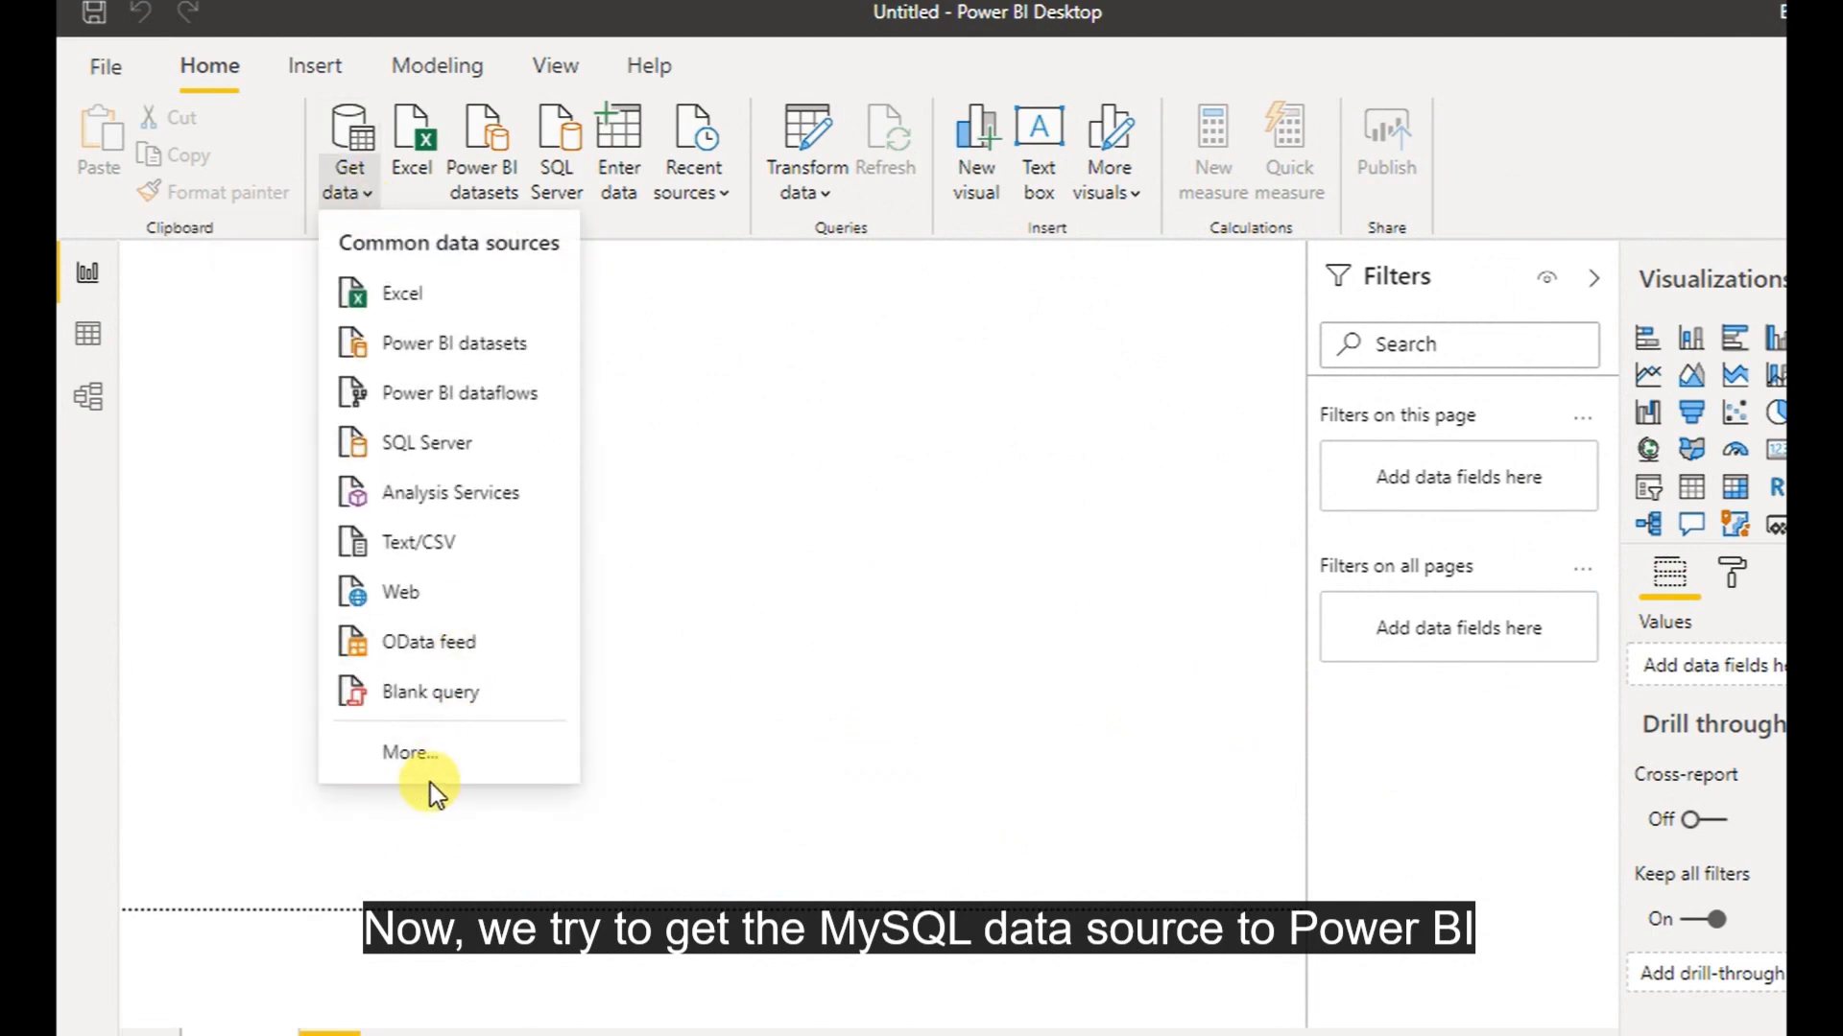
pyautogui.click(430, 758)
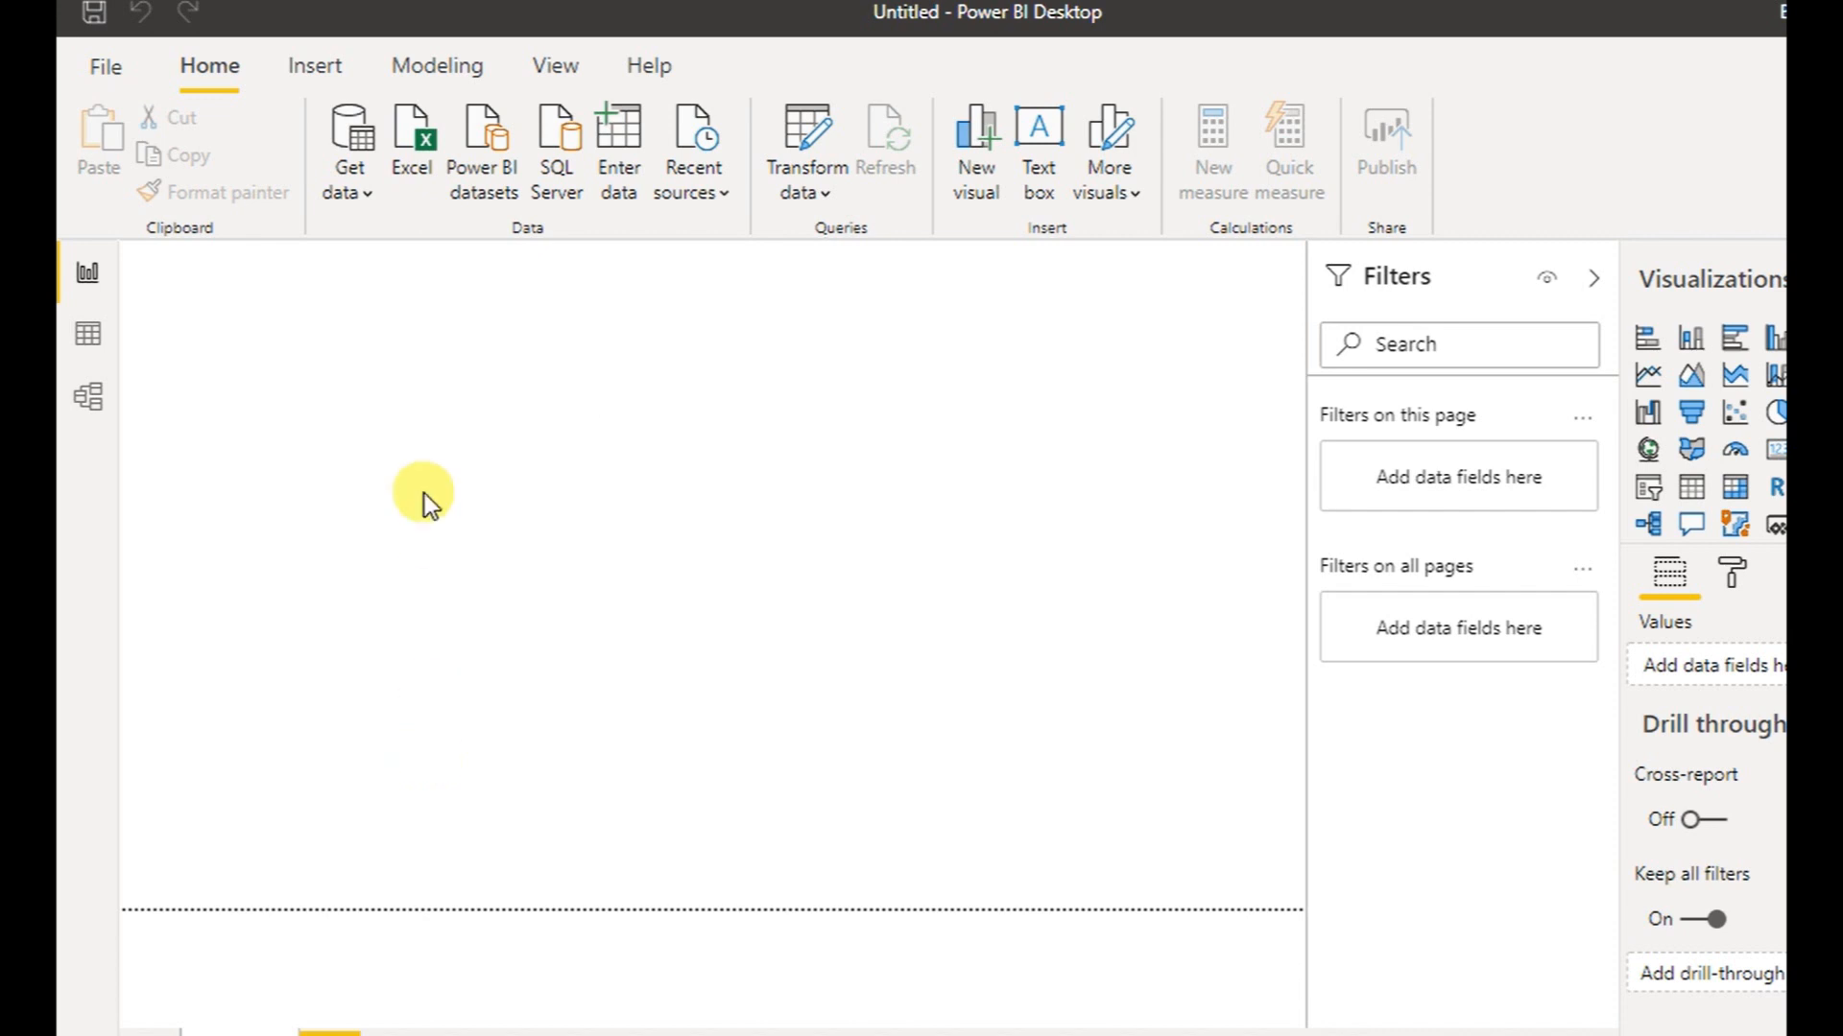
pyautogui.click(367, 198)
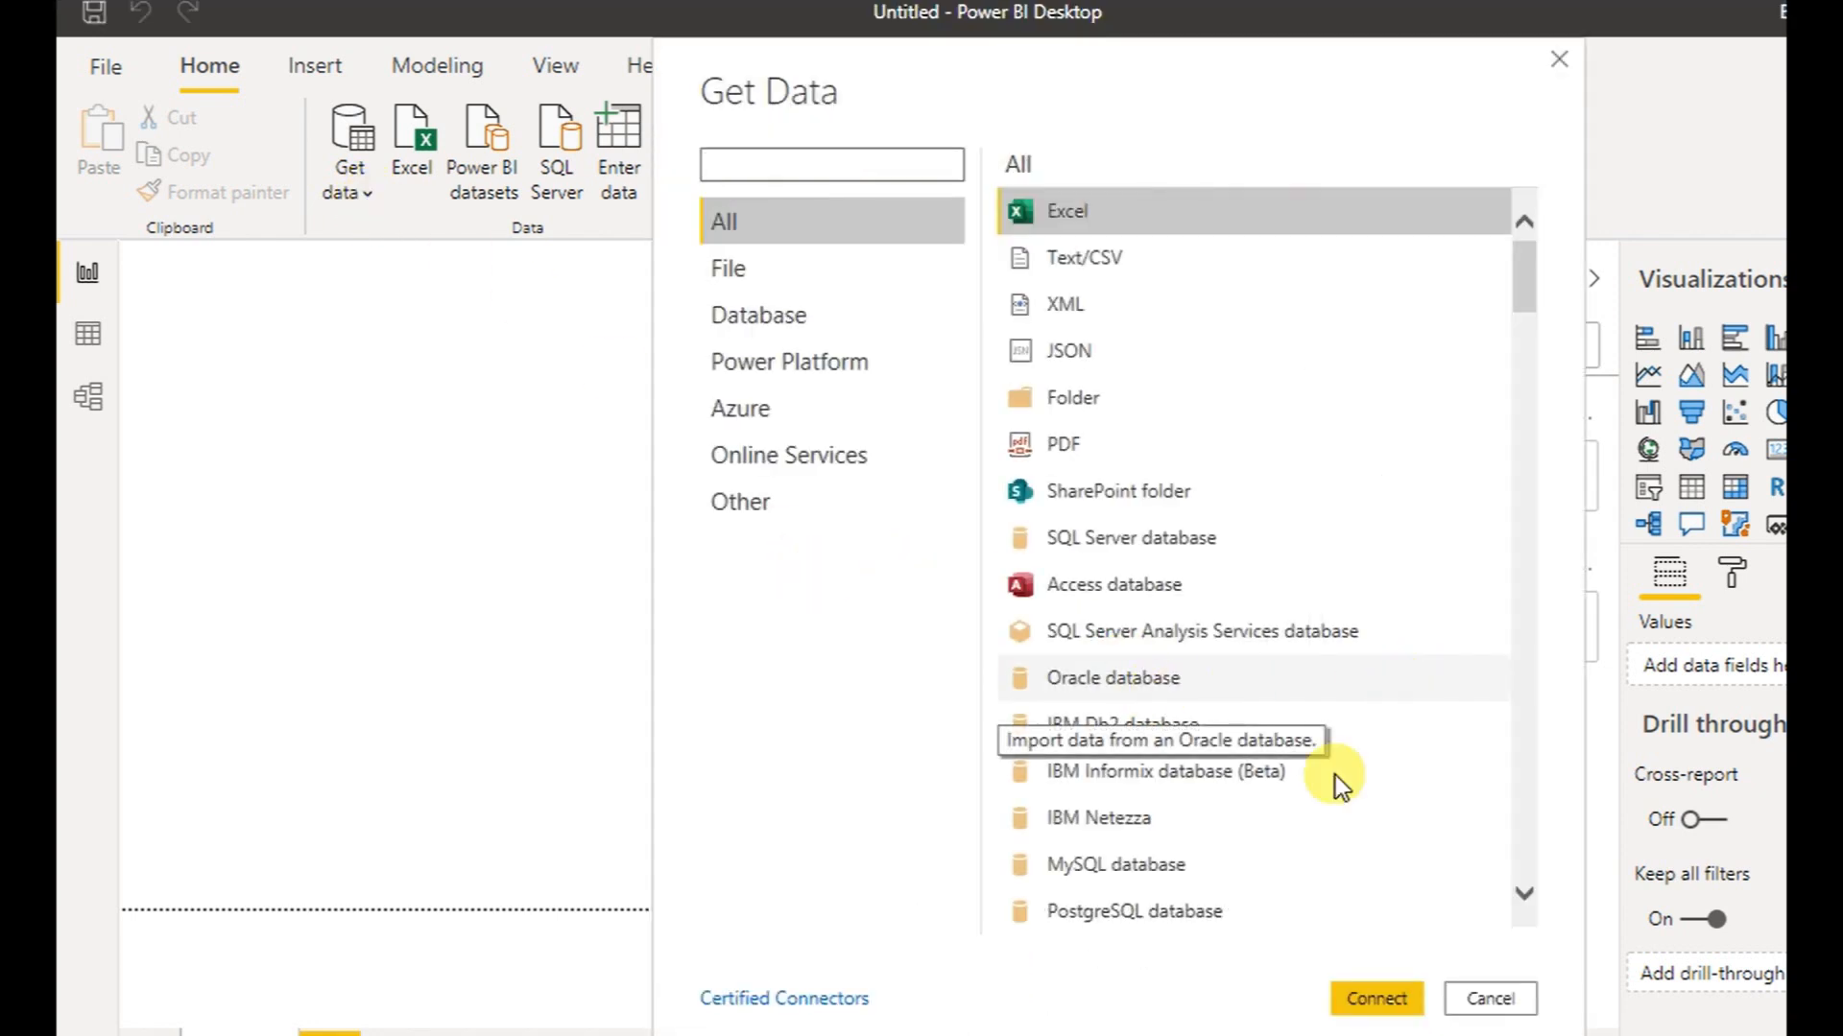
pyautogui.click(1155, 867)
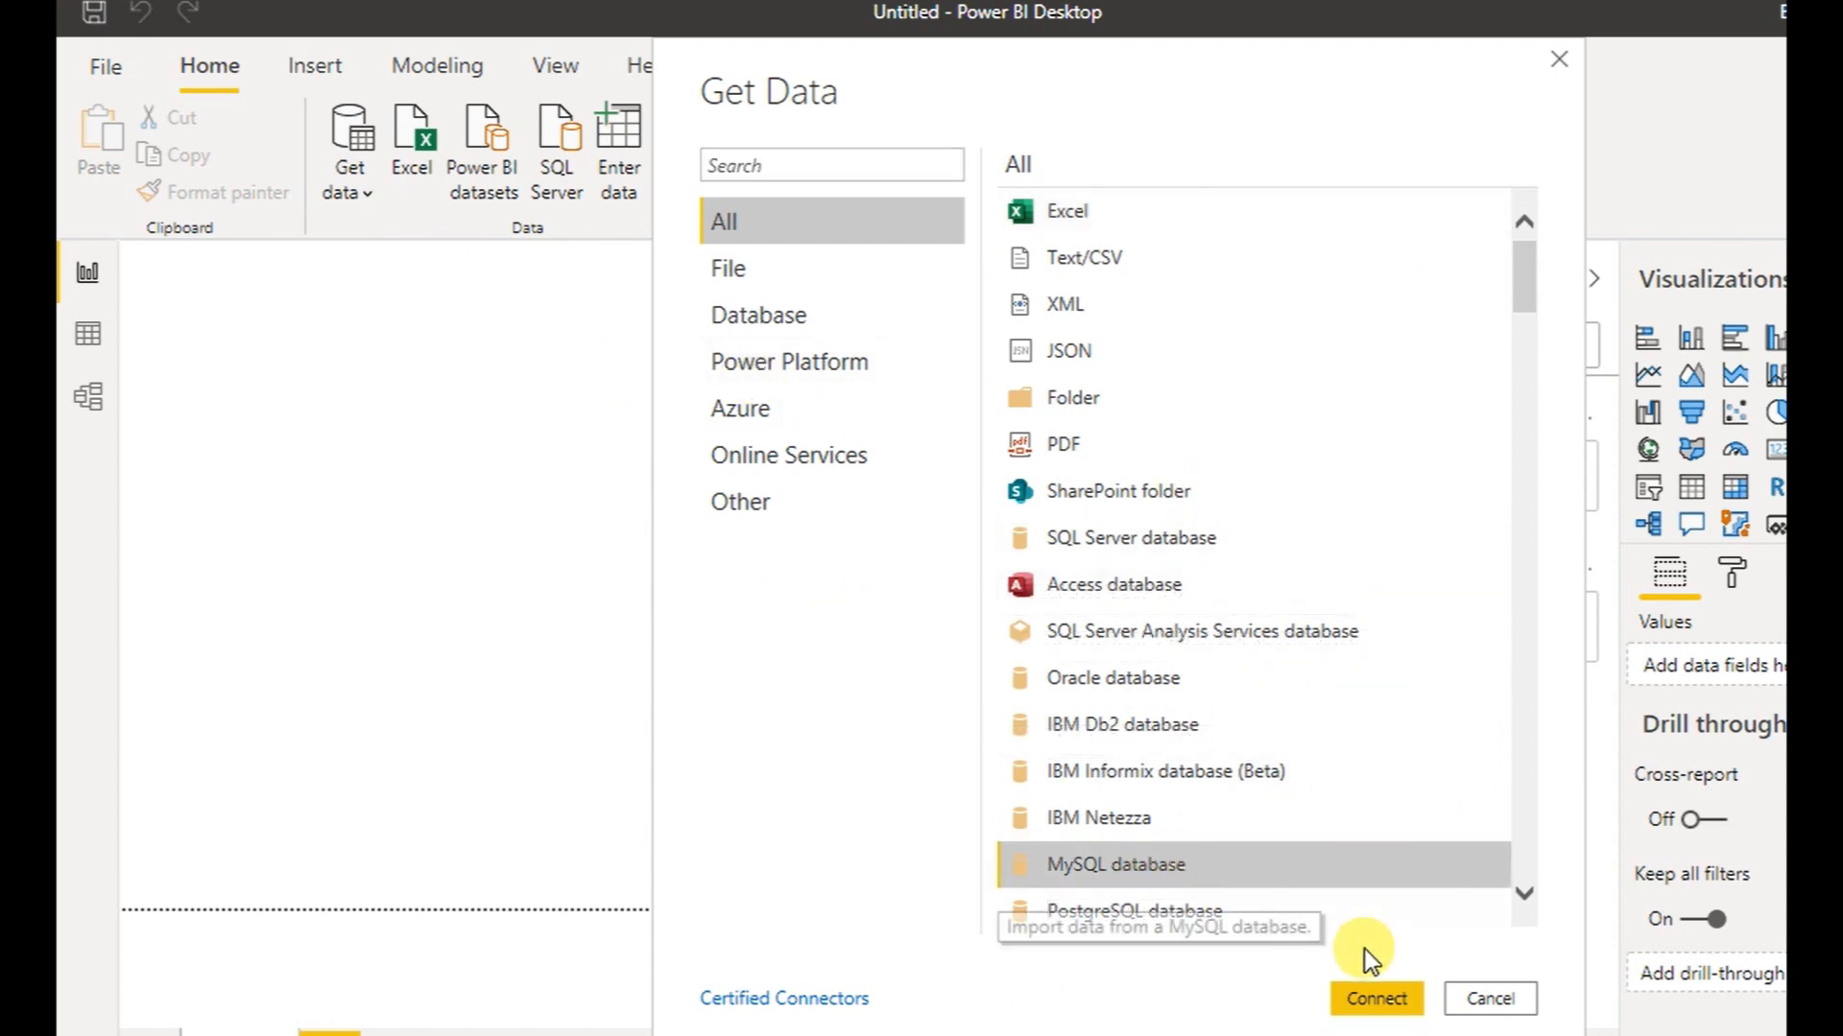
pyautogui.click(1378, 999)
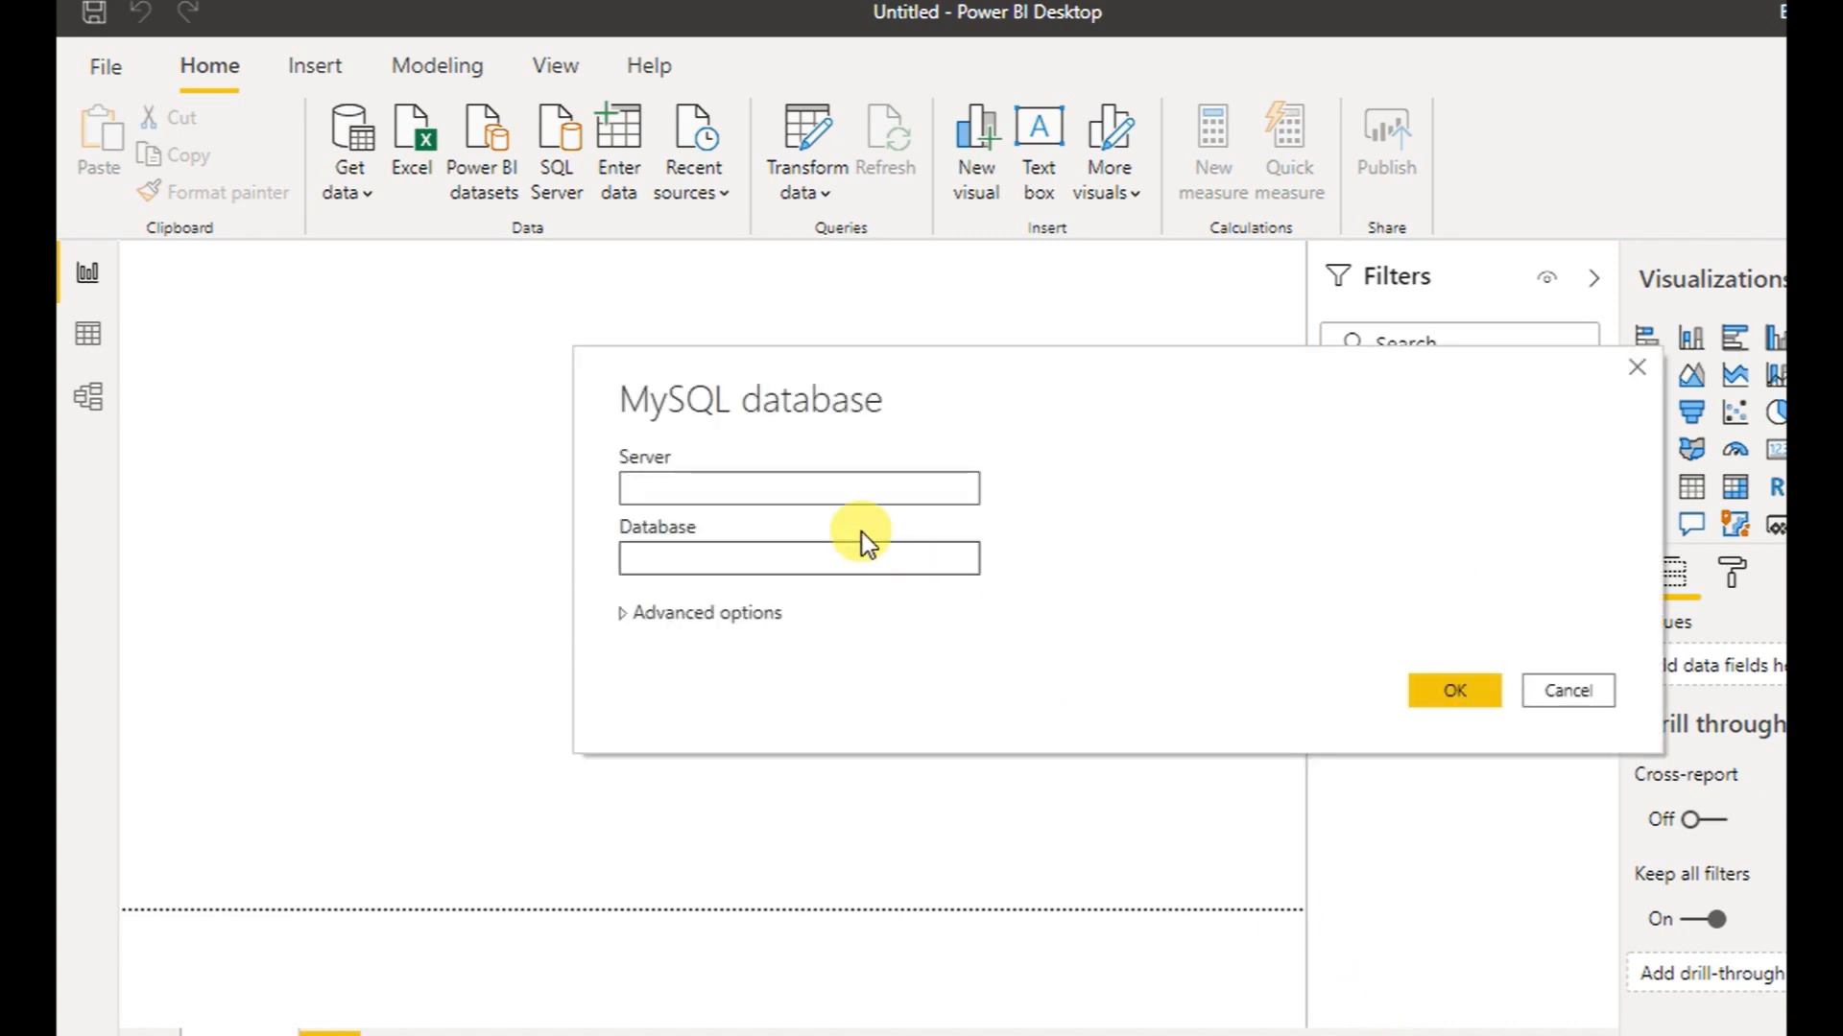
# Enter server localhost and database geek decoders, then confirm the connection settings
pyautogui.write('localhost')
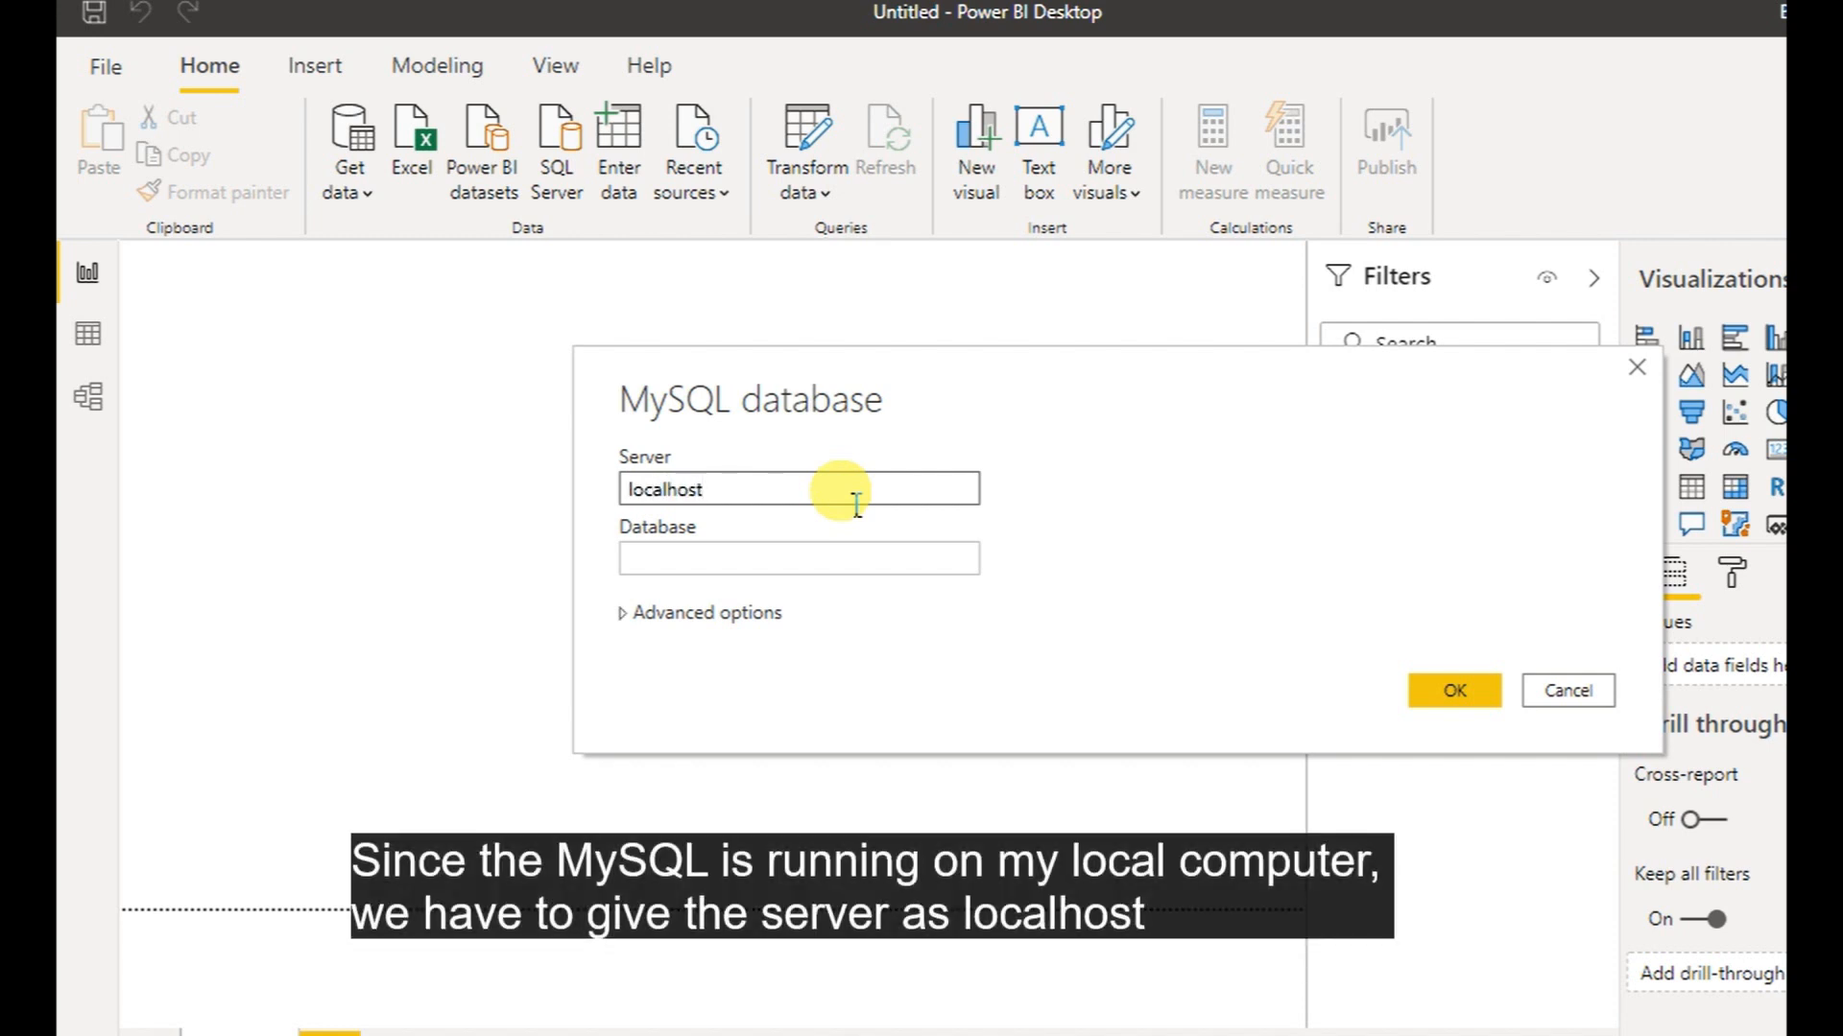
pyautogui.press('Tab')
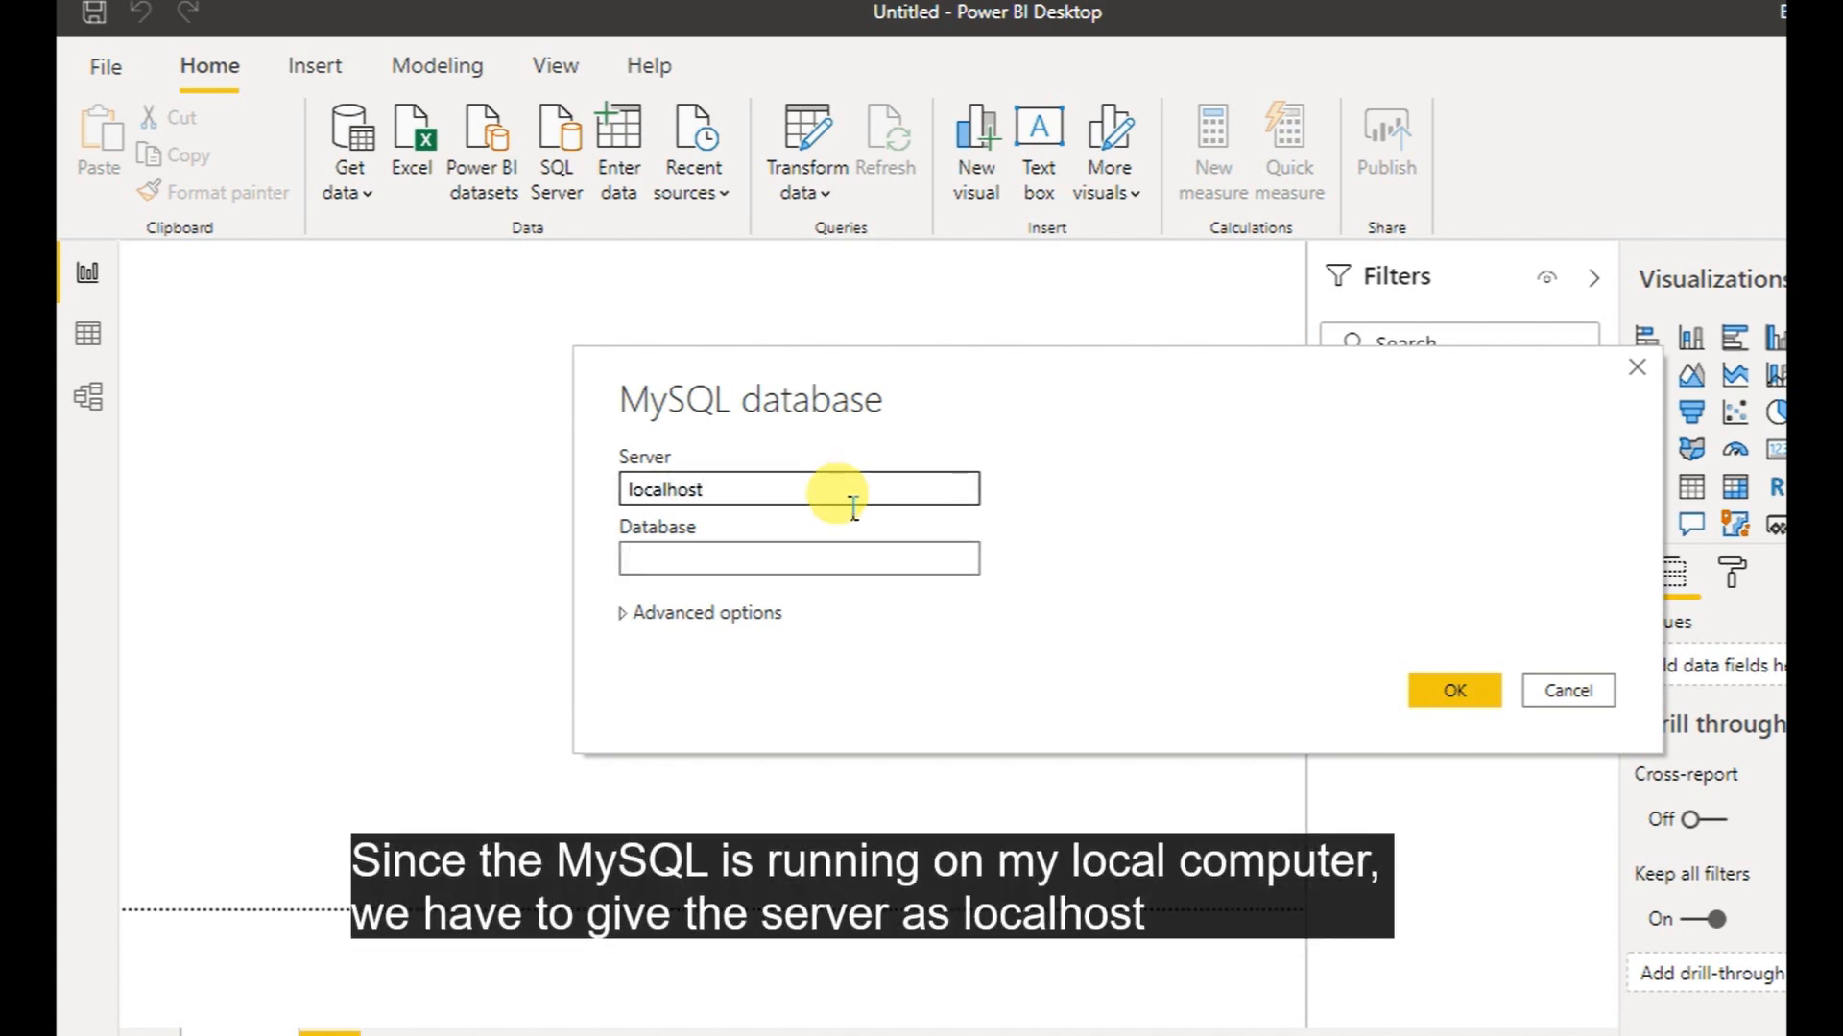
pyautogui.write('gee')
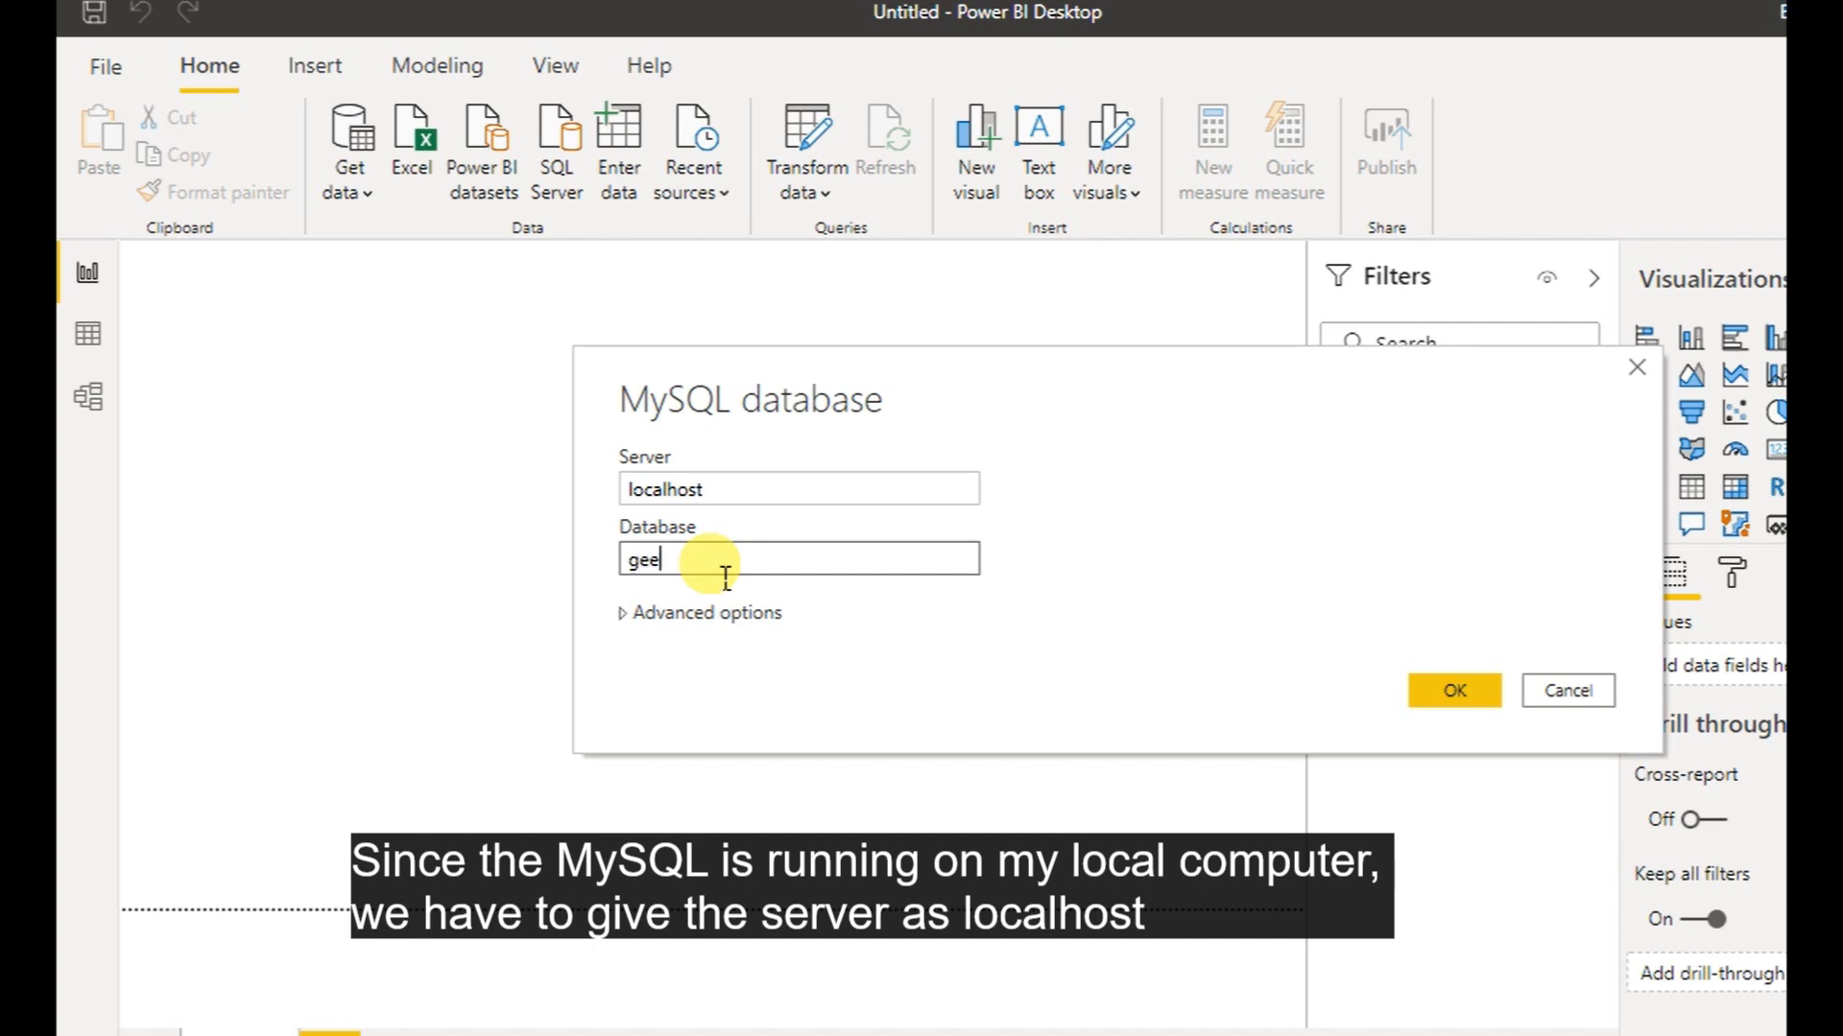
pyautogui.write('k decoders')
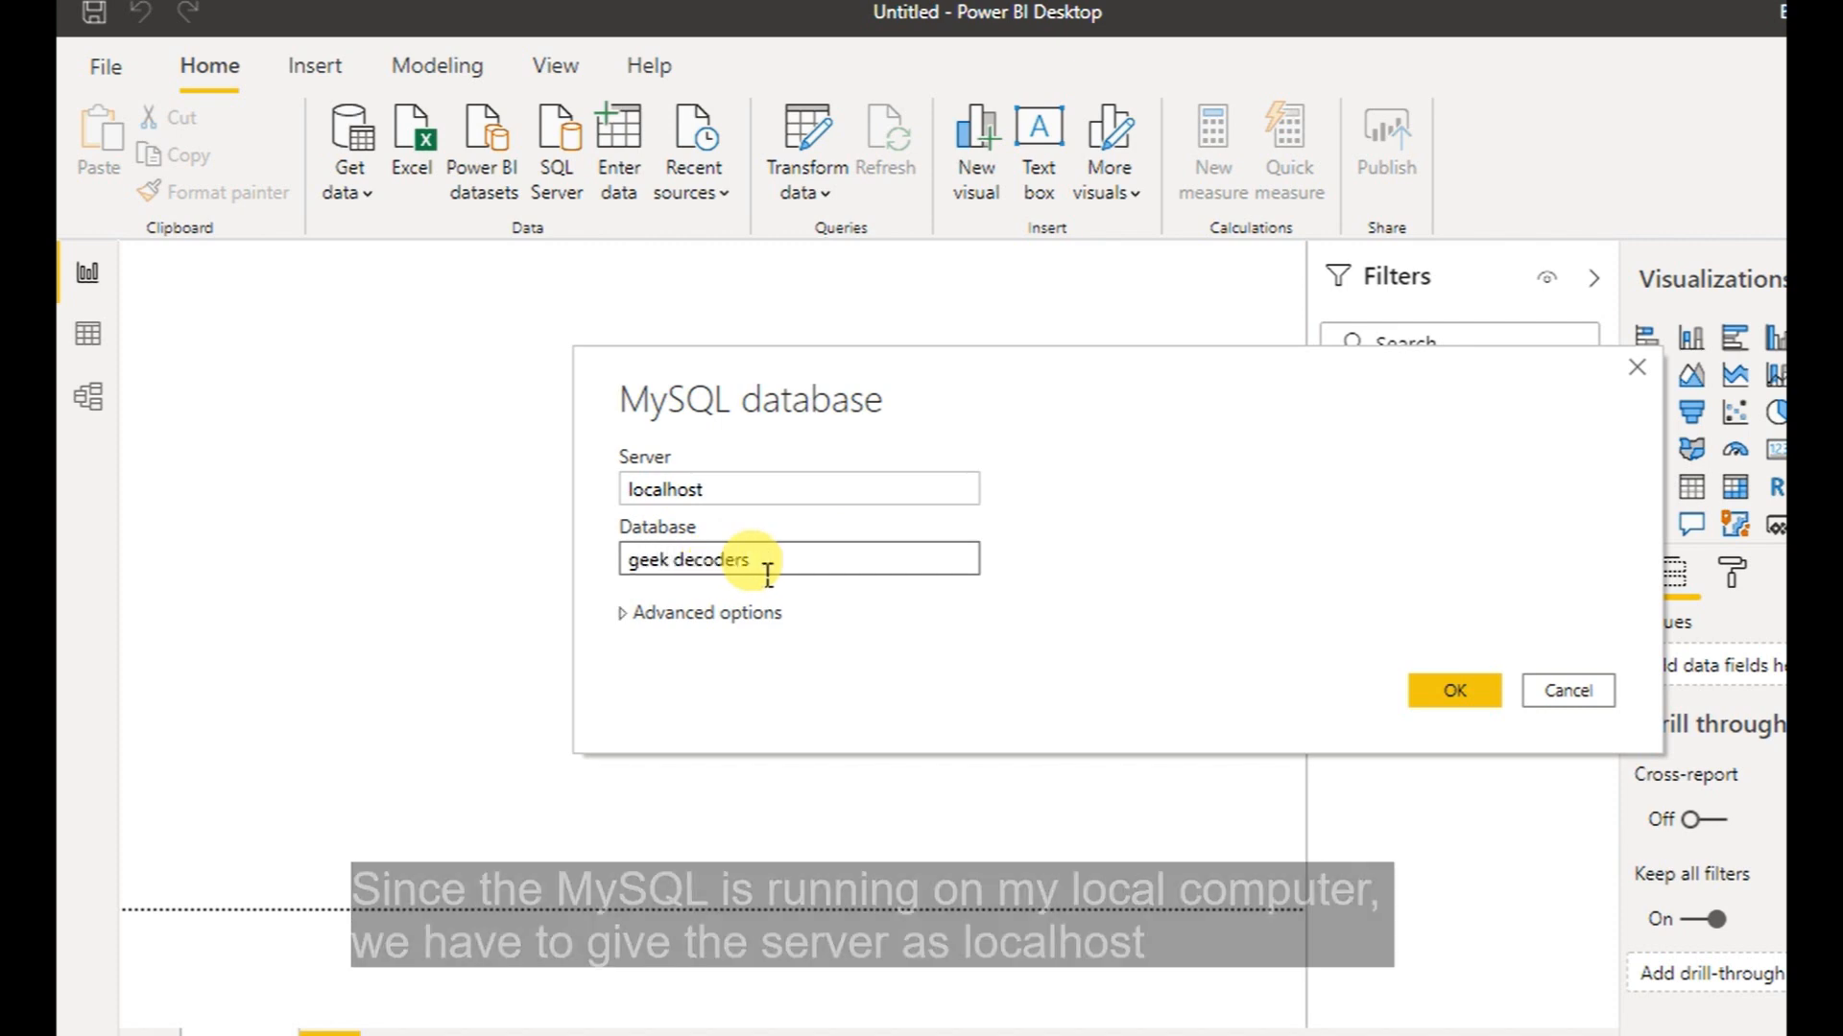
pyautogui.click(623, 613)
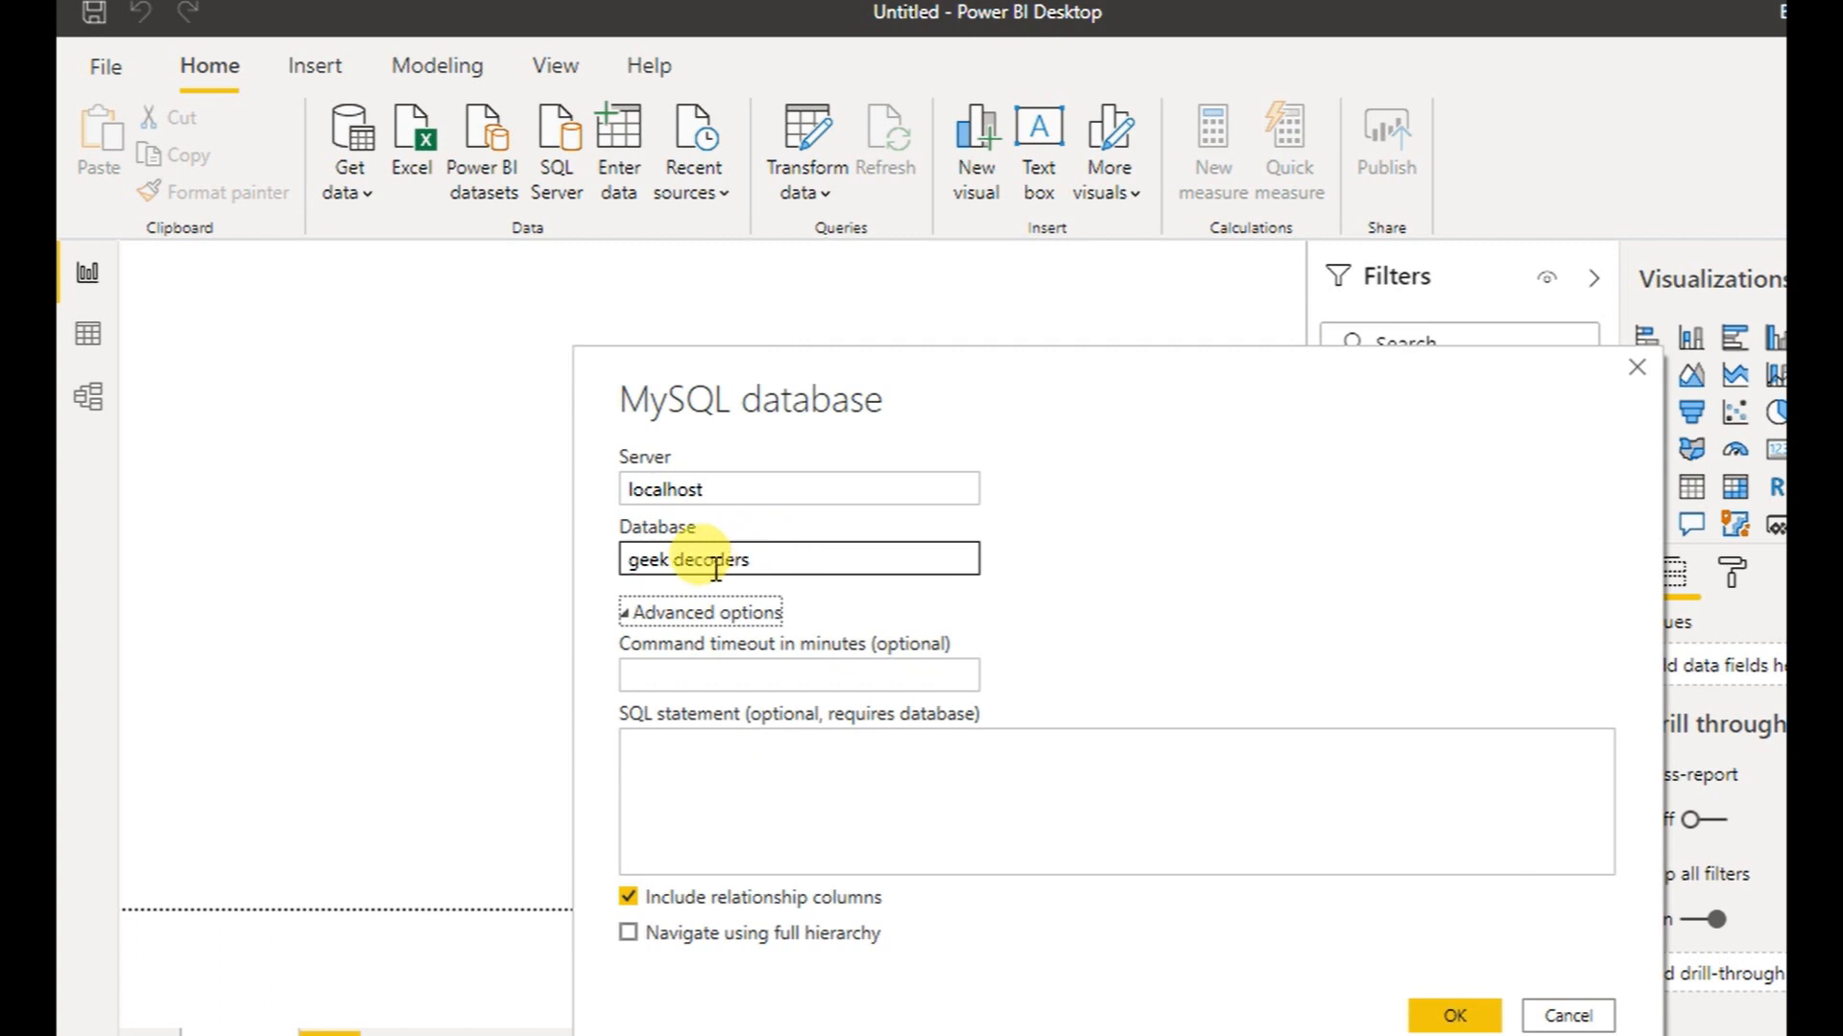
pyautogui.click(630, 614)
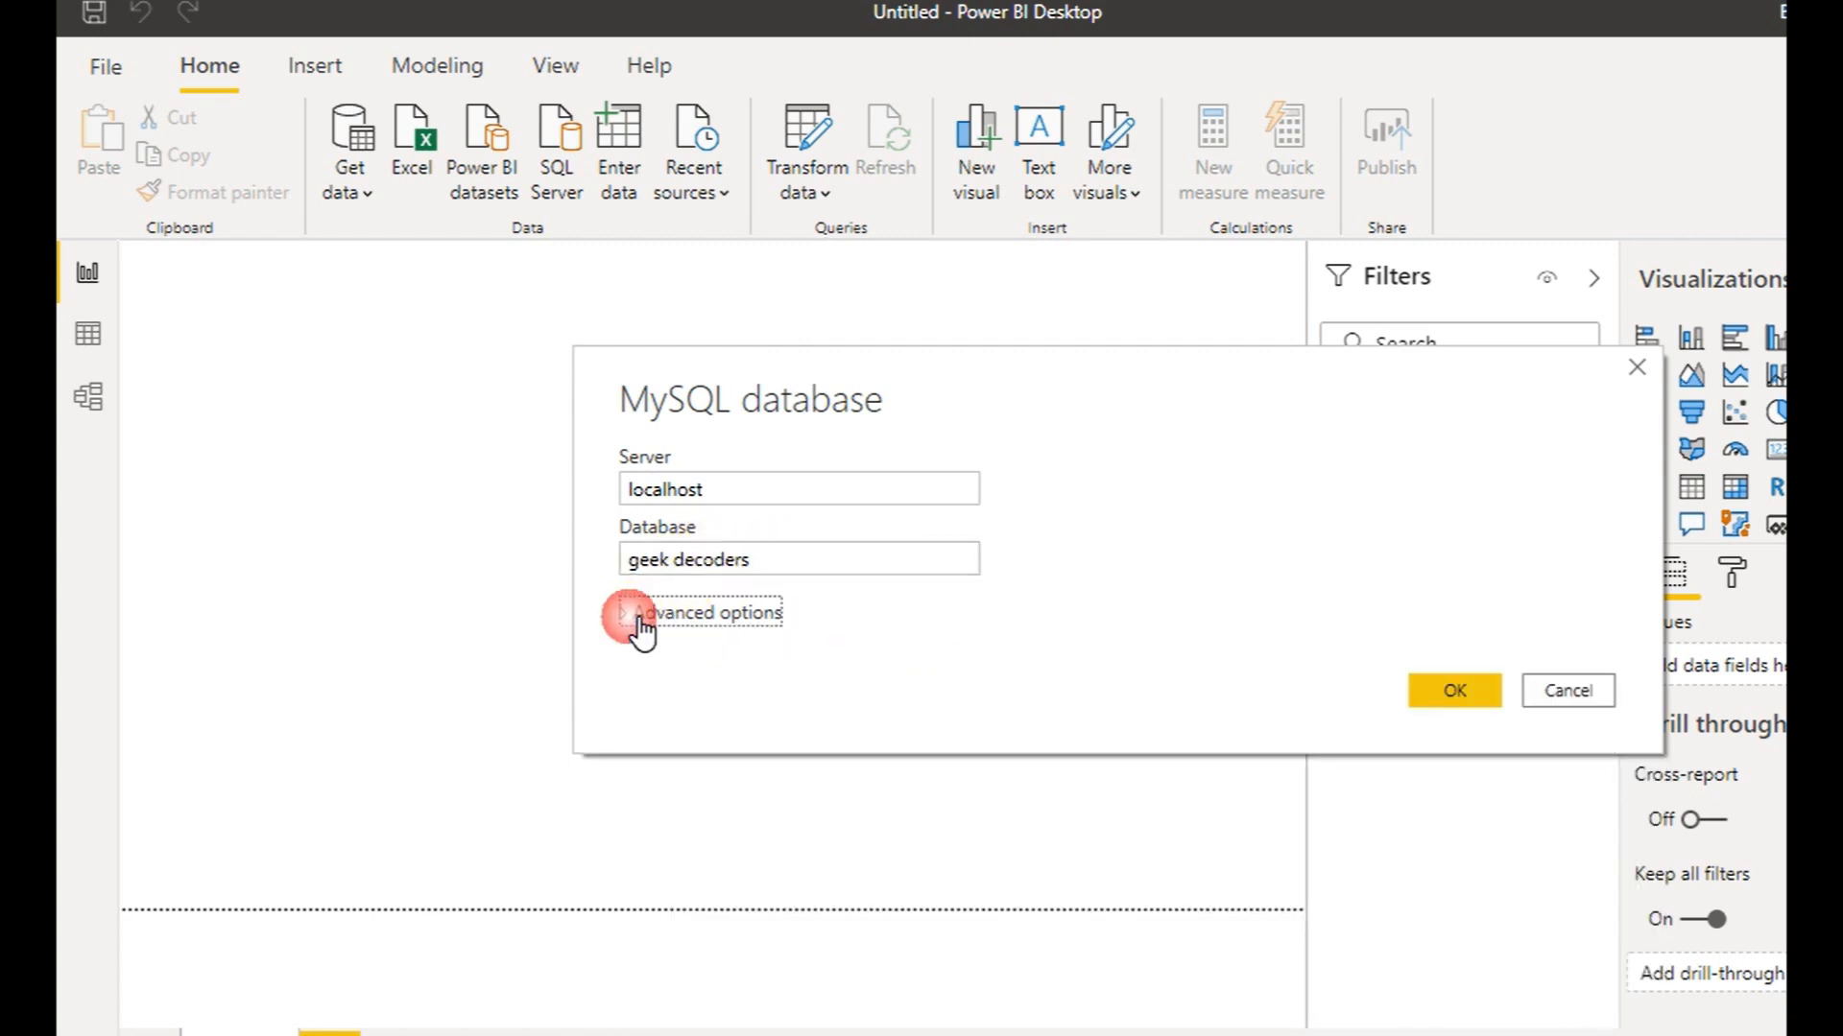
pyautogui.click(1455, 689)
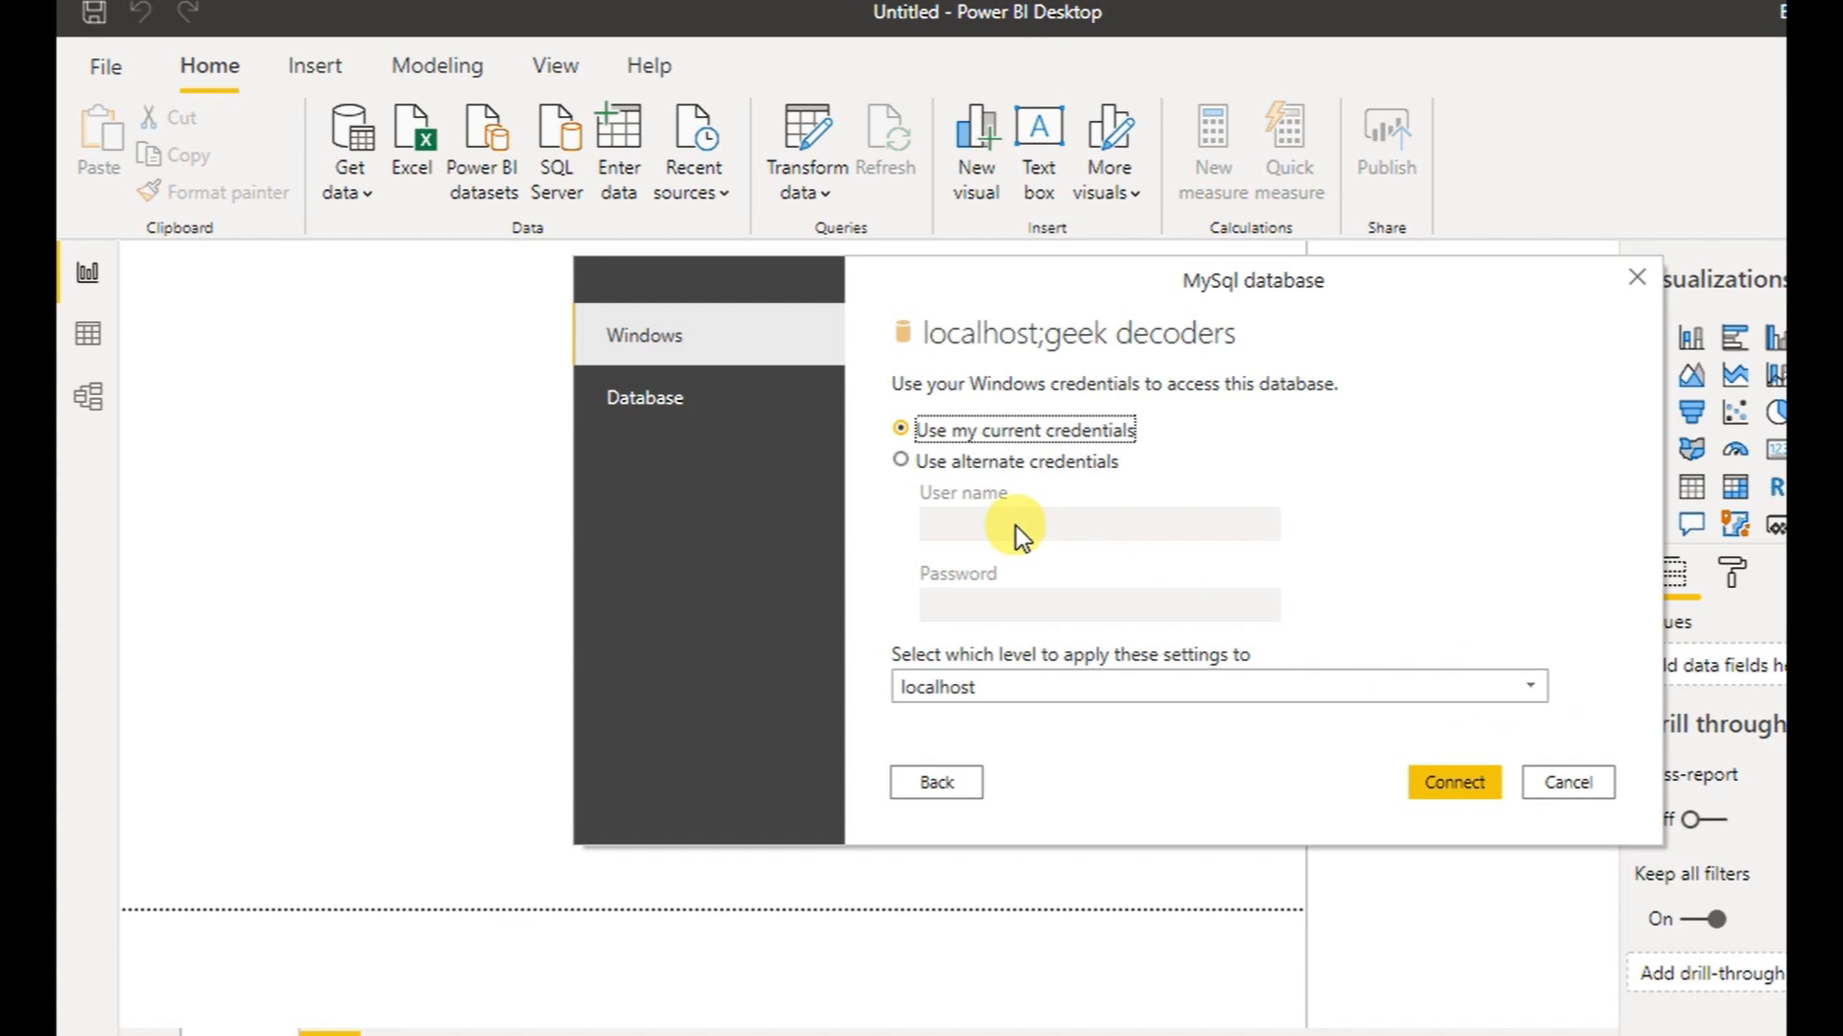
# On the Database tab, enter the database user name and password, then connect
pyautogui.click(769, 419)
pyautogui.click(658, 408)
pyautogui.click(975, 419)
pyautogui.click(984, 427)
pyautogui.press('Tab')
pyautogui.click(1485, 781)
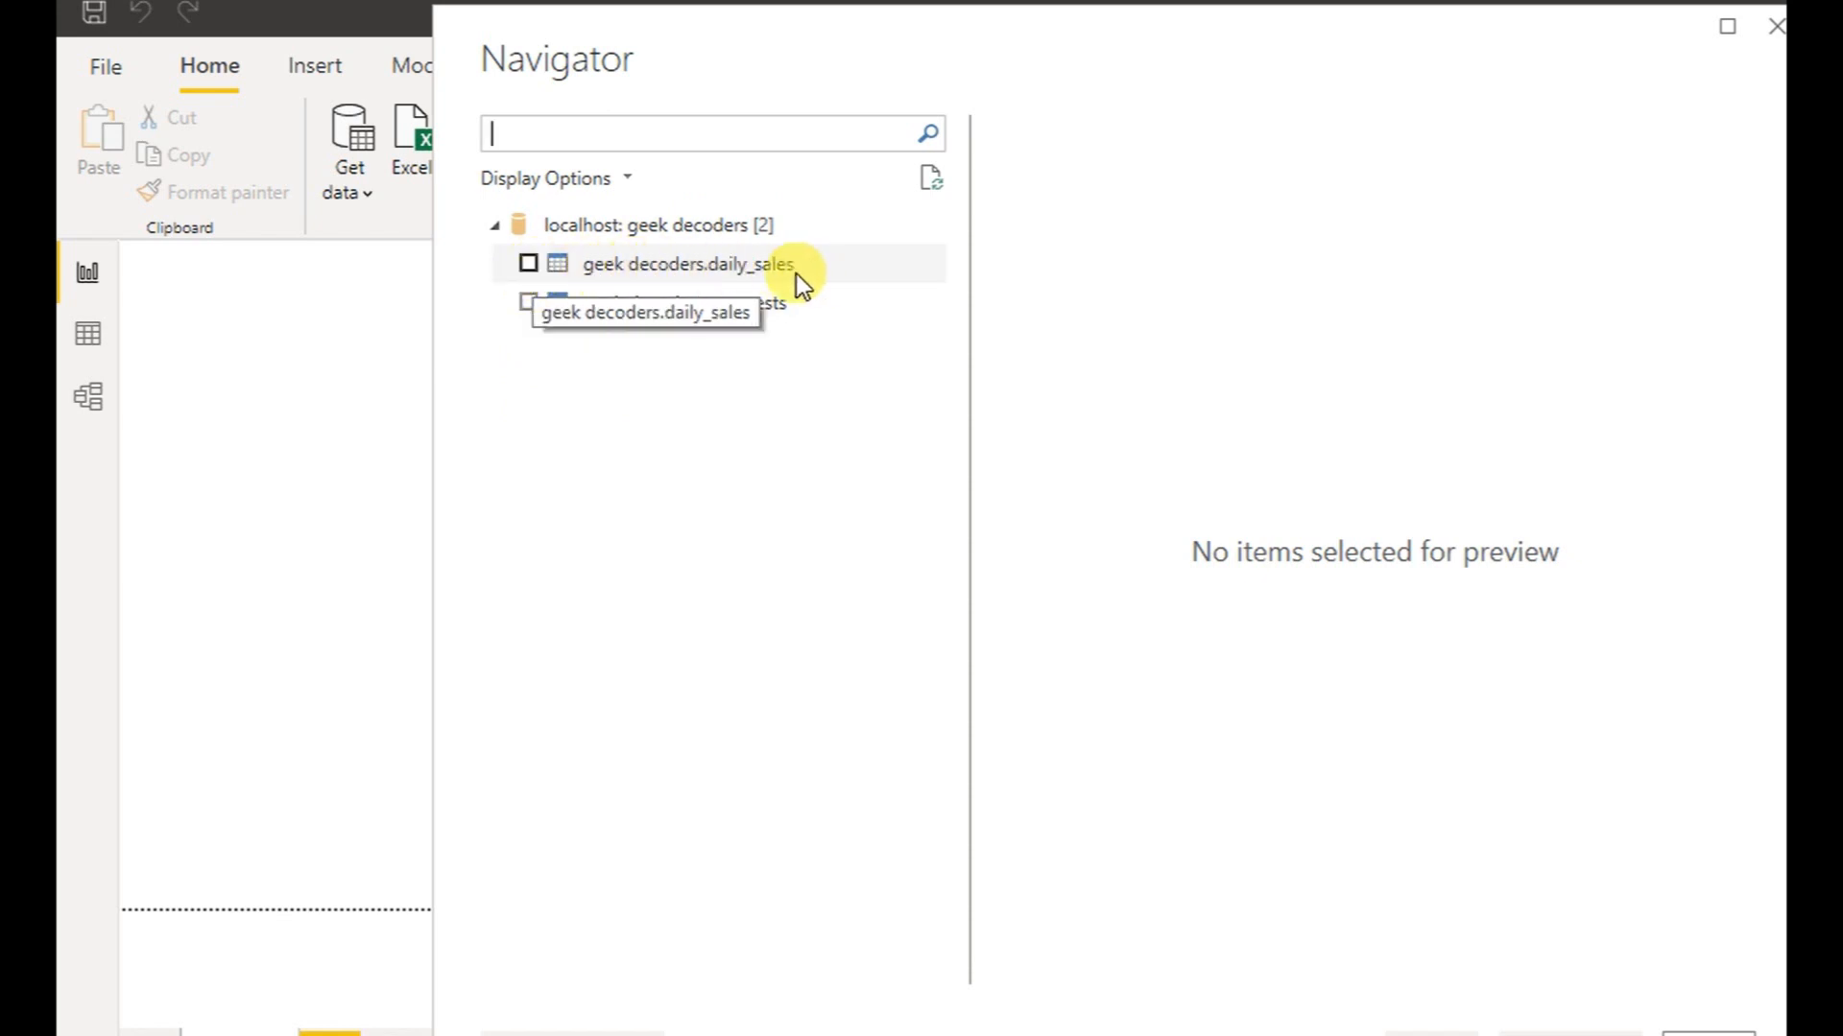
# Tick geek decoders.daily_sales, scroll its column preview, and load it
pyautogui.click(528, 264)
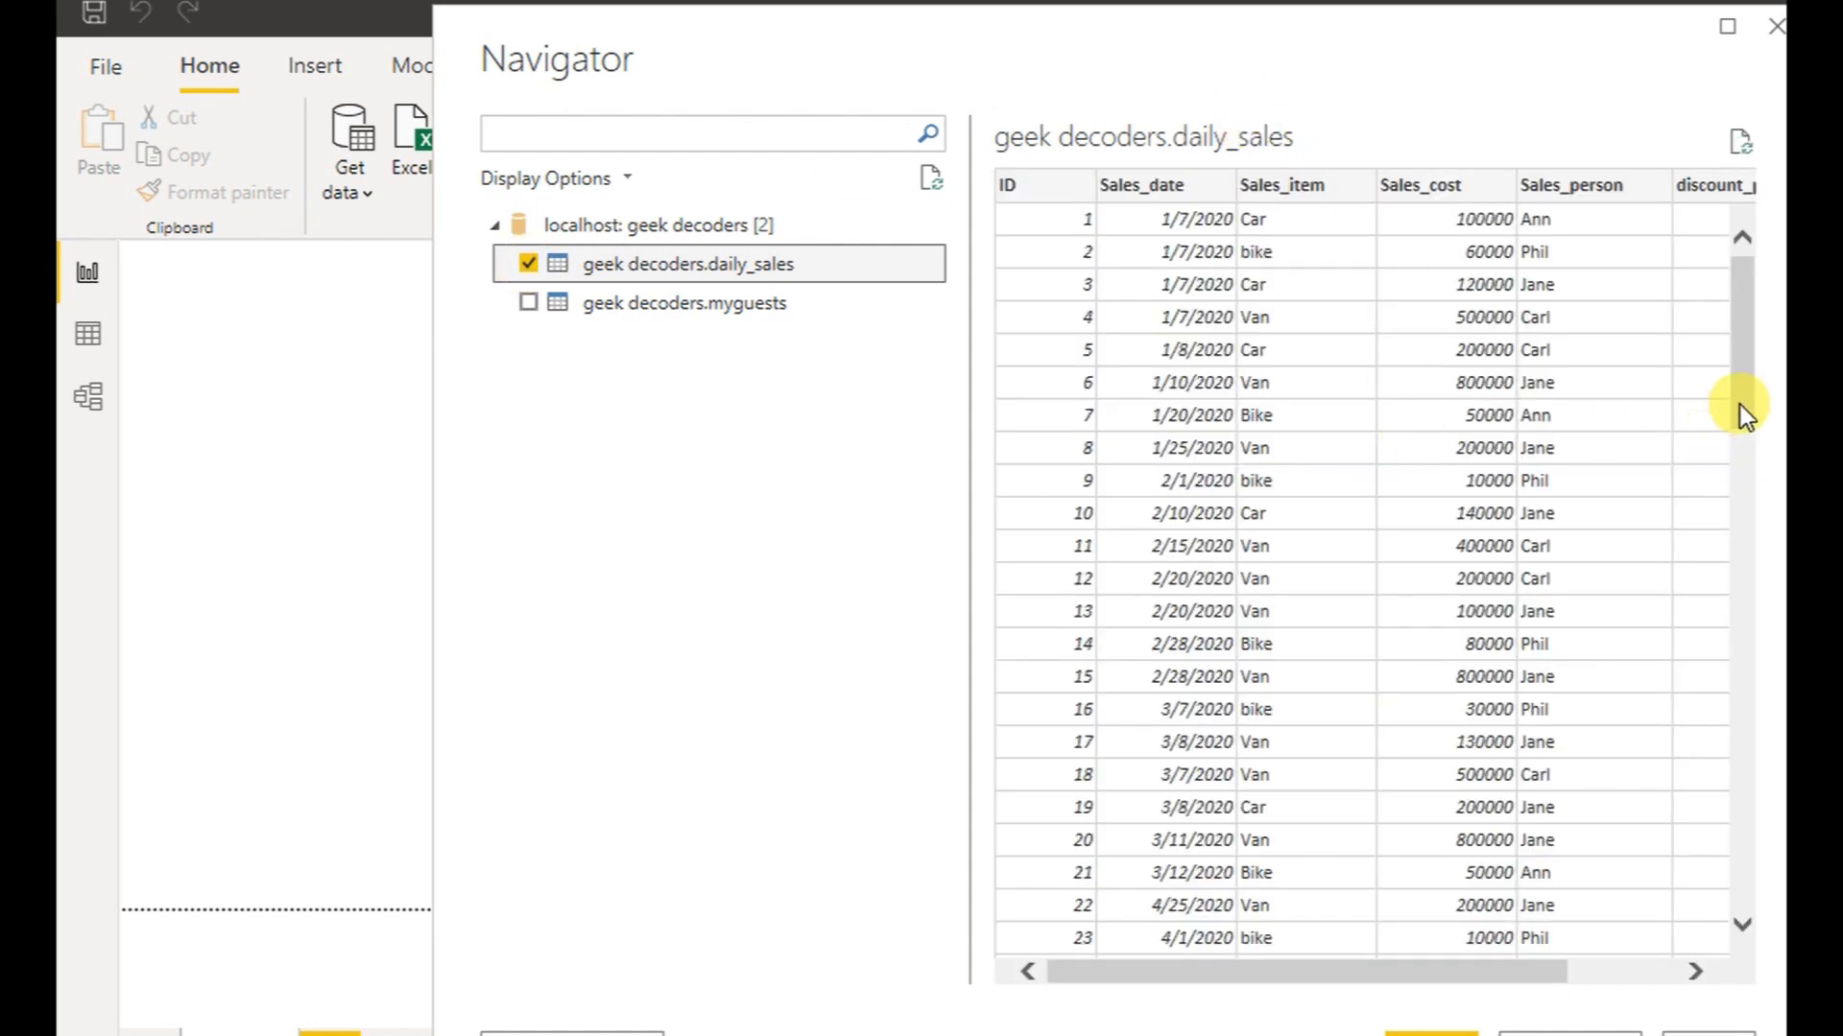
pyautogui.moveTo(1741, 405); pyautogui.dragTo(1741, 830)
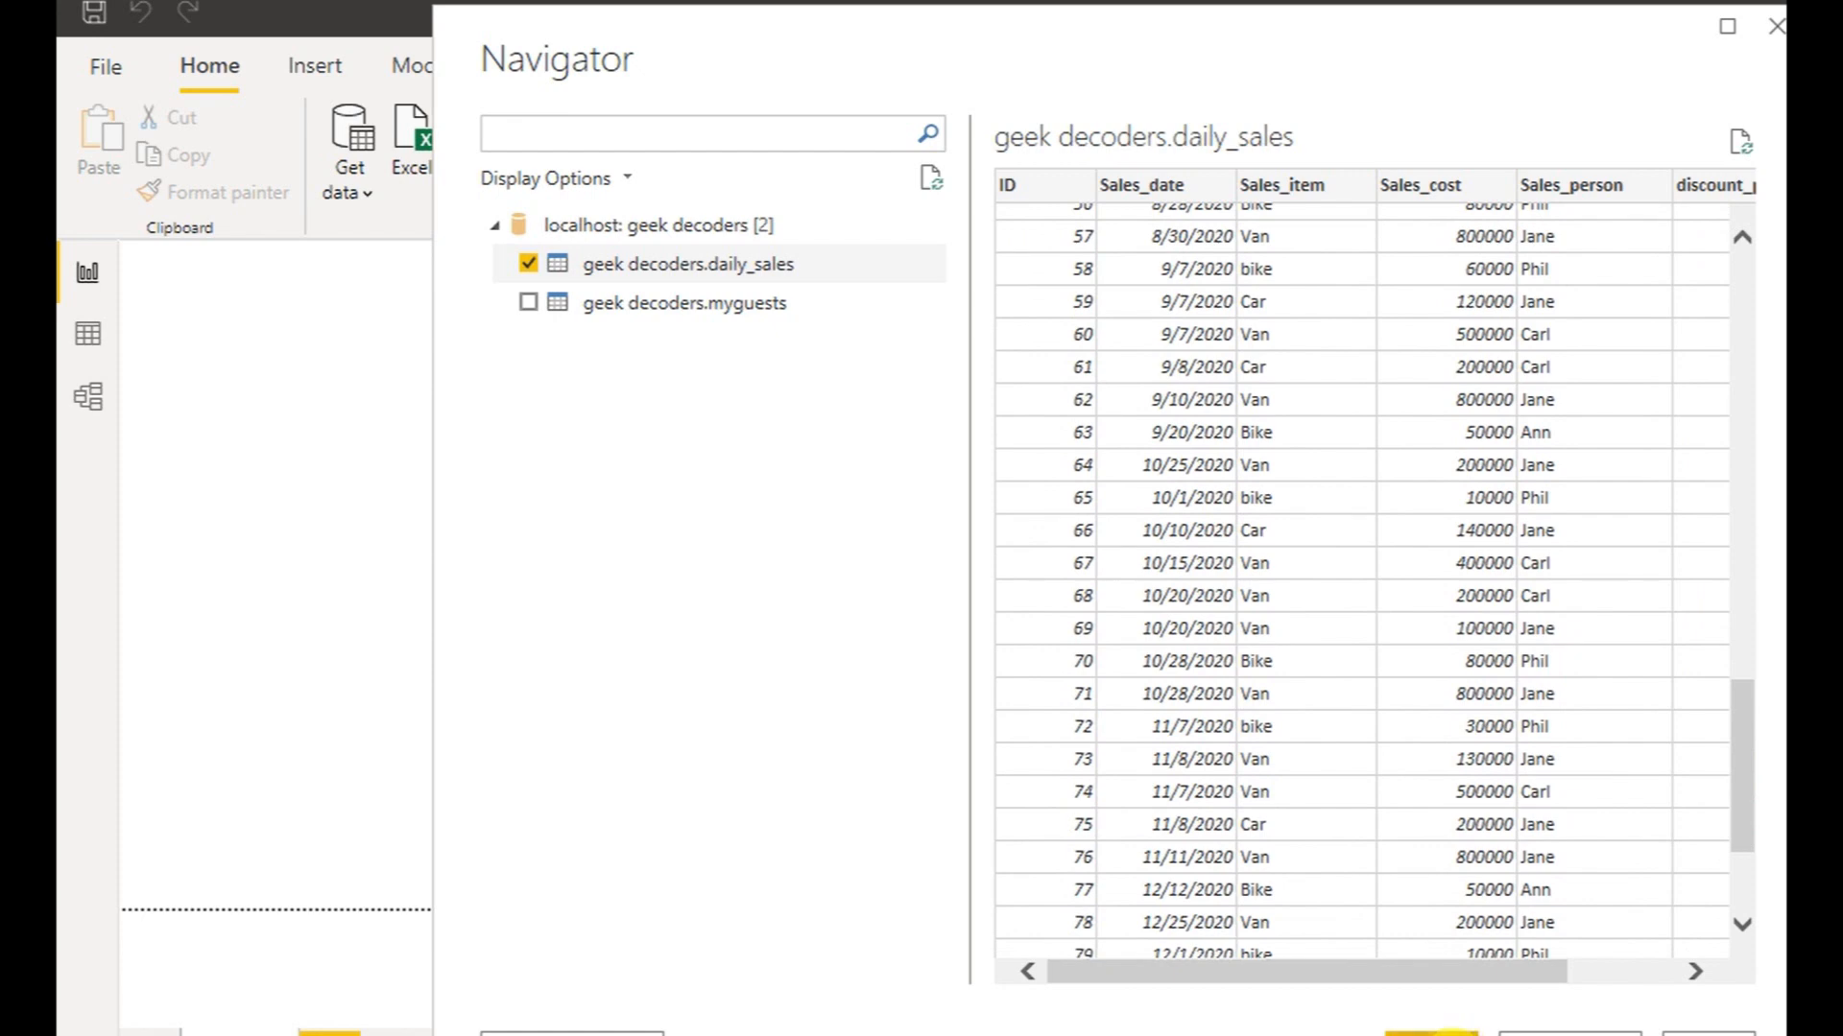
pyautogui.click(1430, 1030)
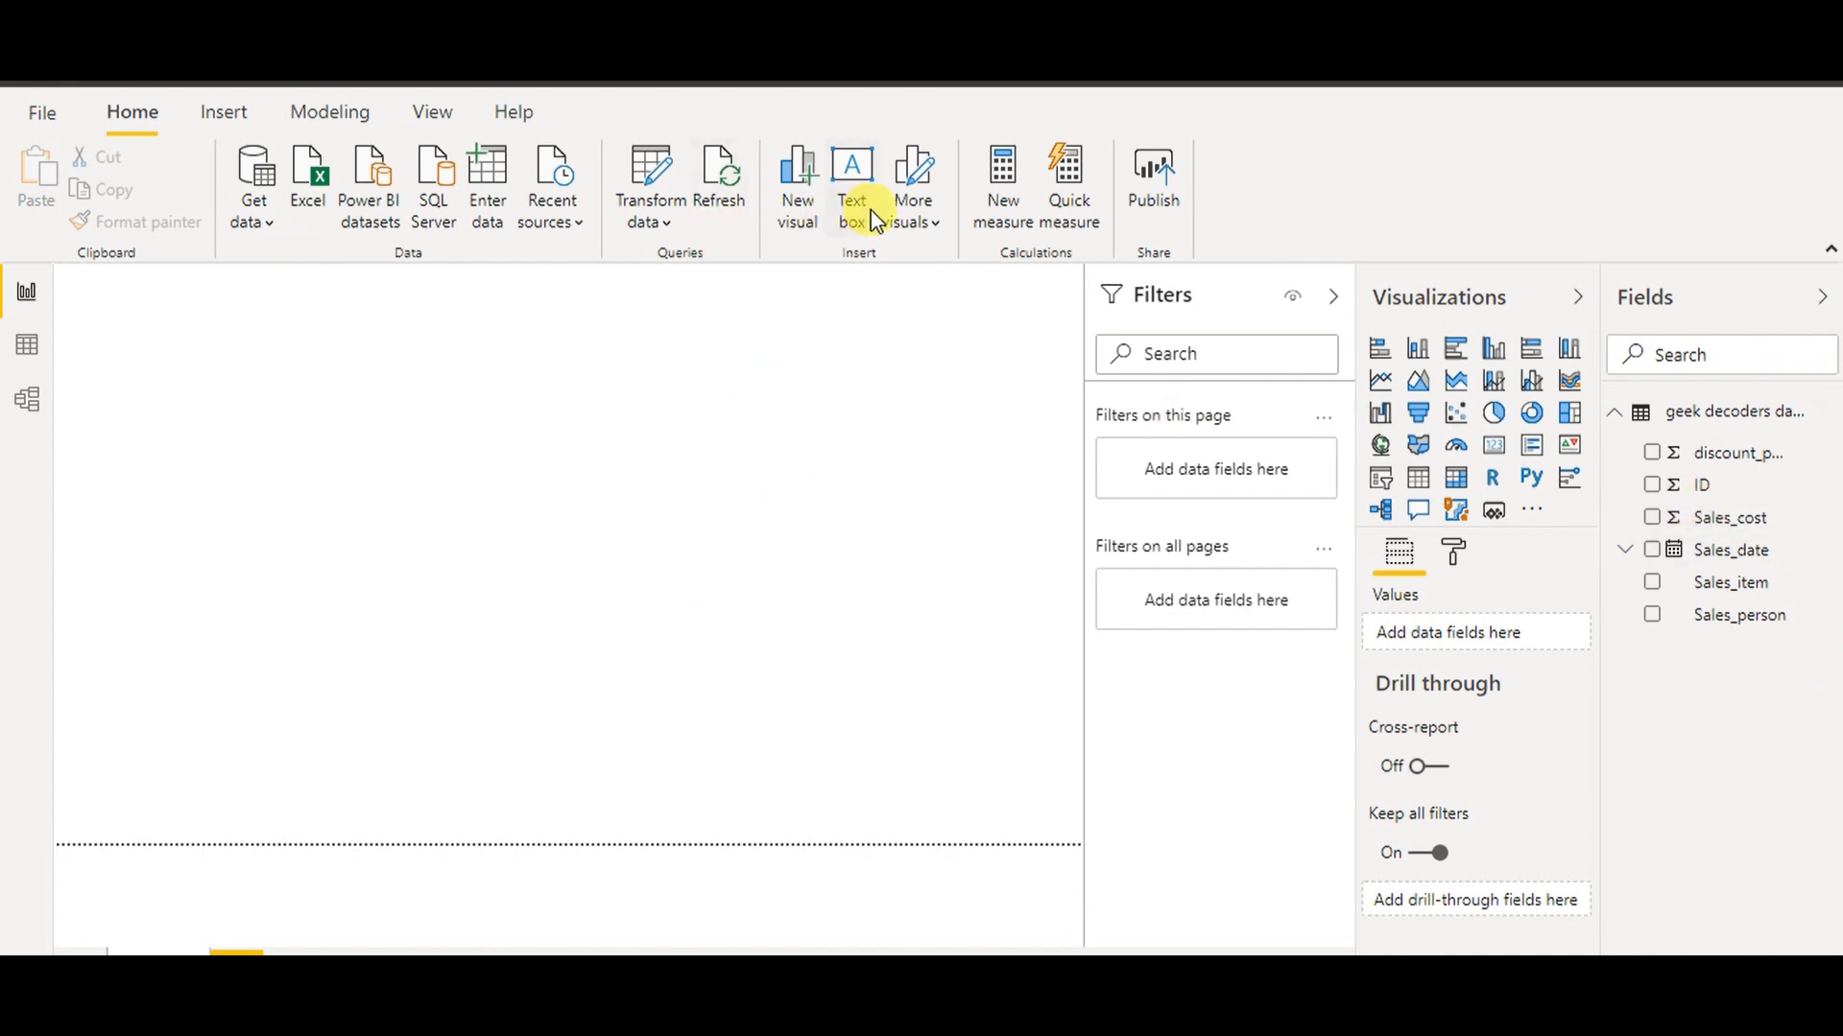
# Add a 'Sales Report' text box at font size 44, sized to fit one line
pyautogui.click(845, 203)
pyautogui.click(171, 394)
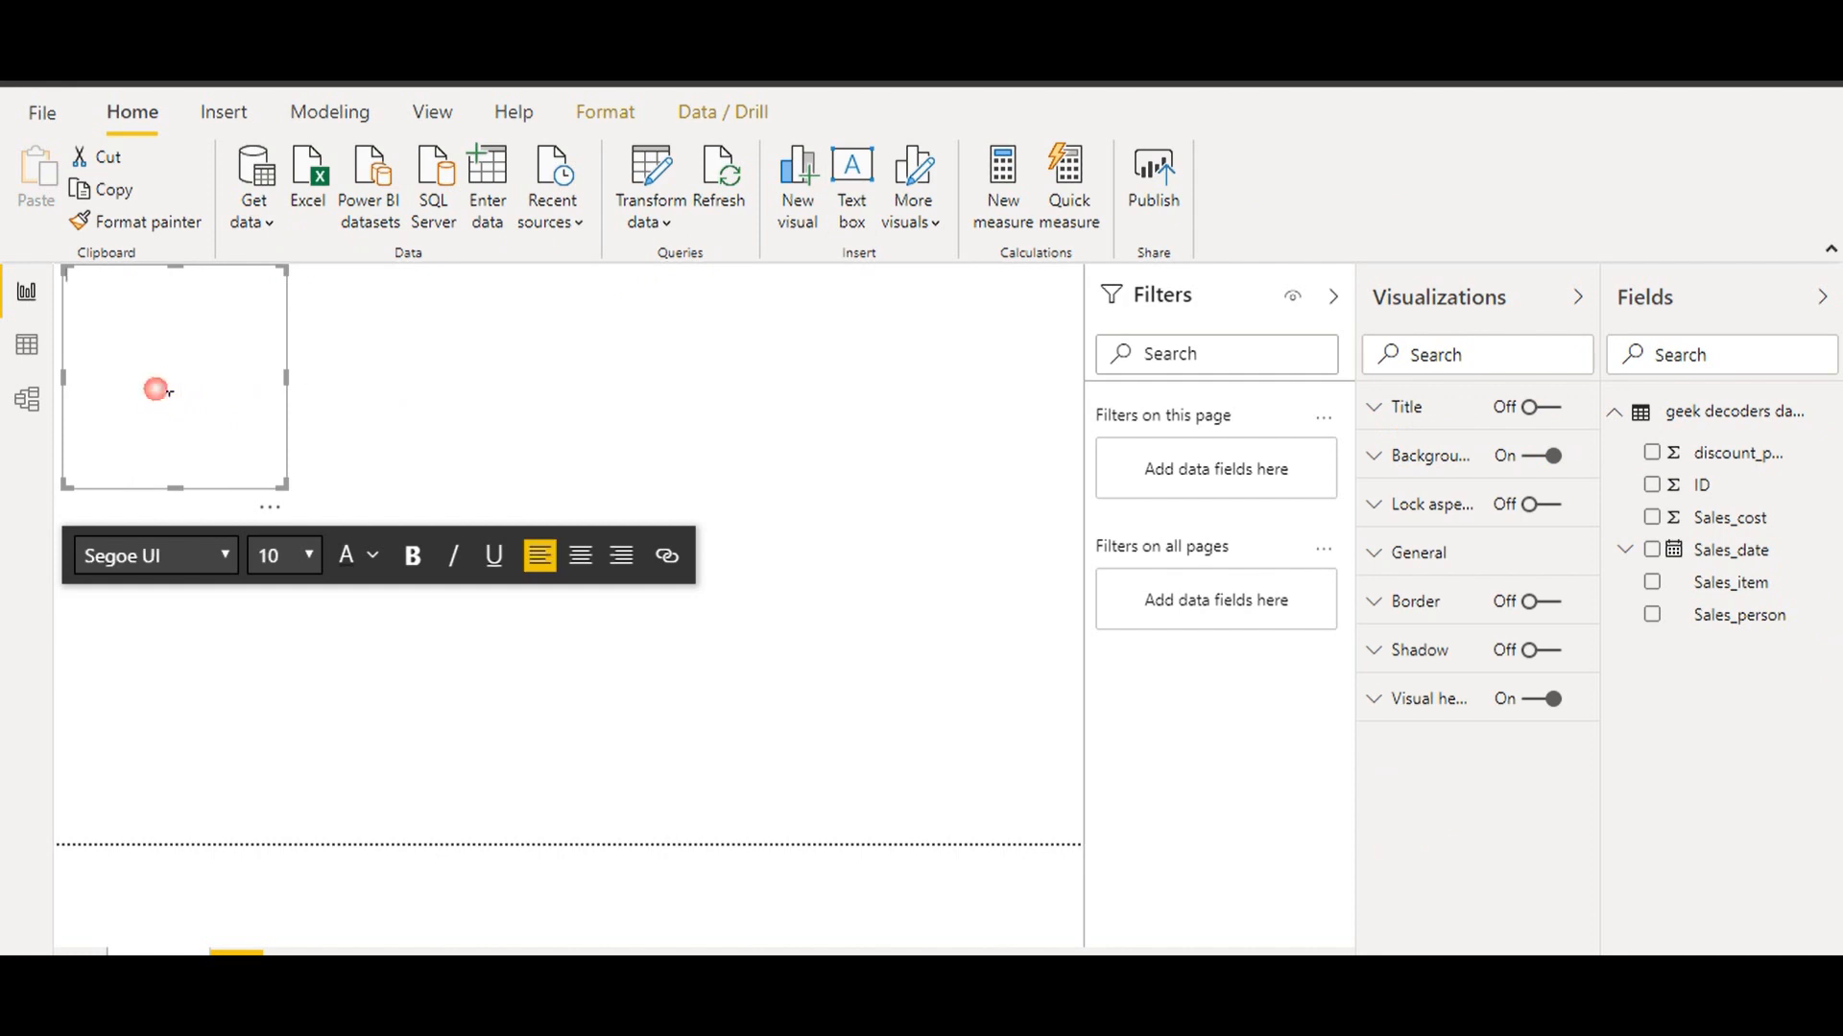
pyautogui.write('Sales Report')
pyautogui.hotkey('ctrl', 'a')
pyautogui.click(312, 555)
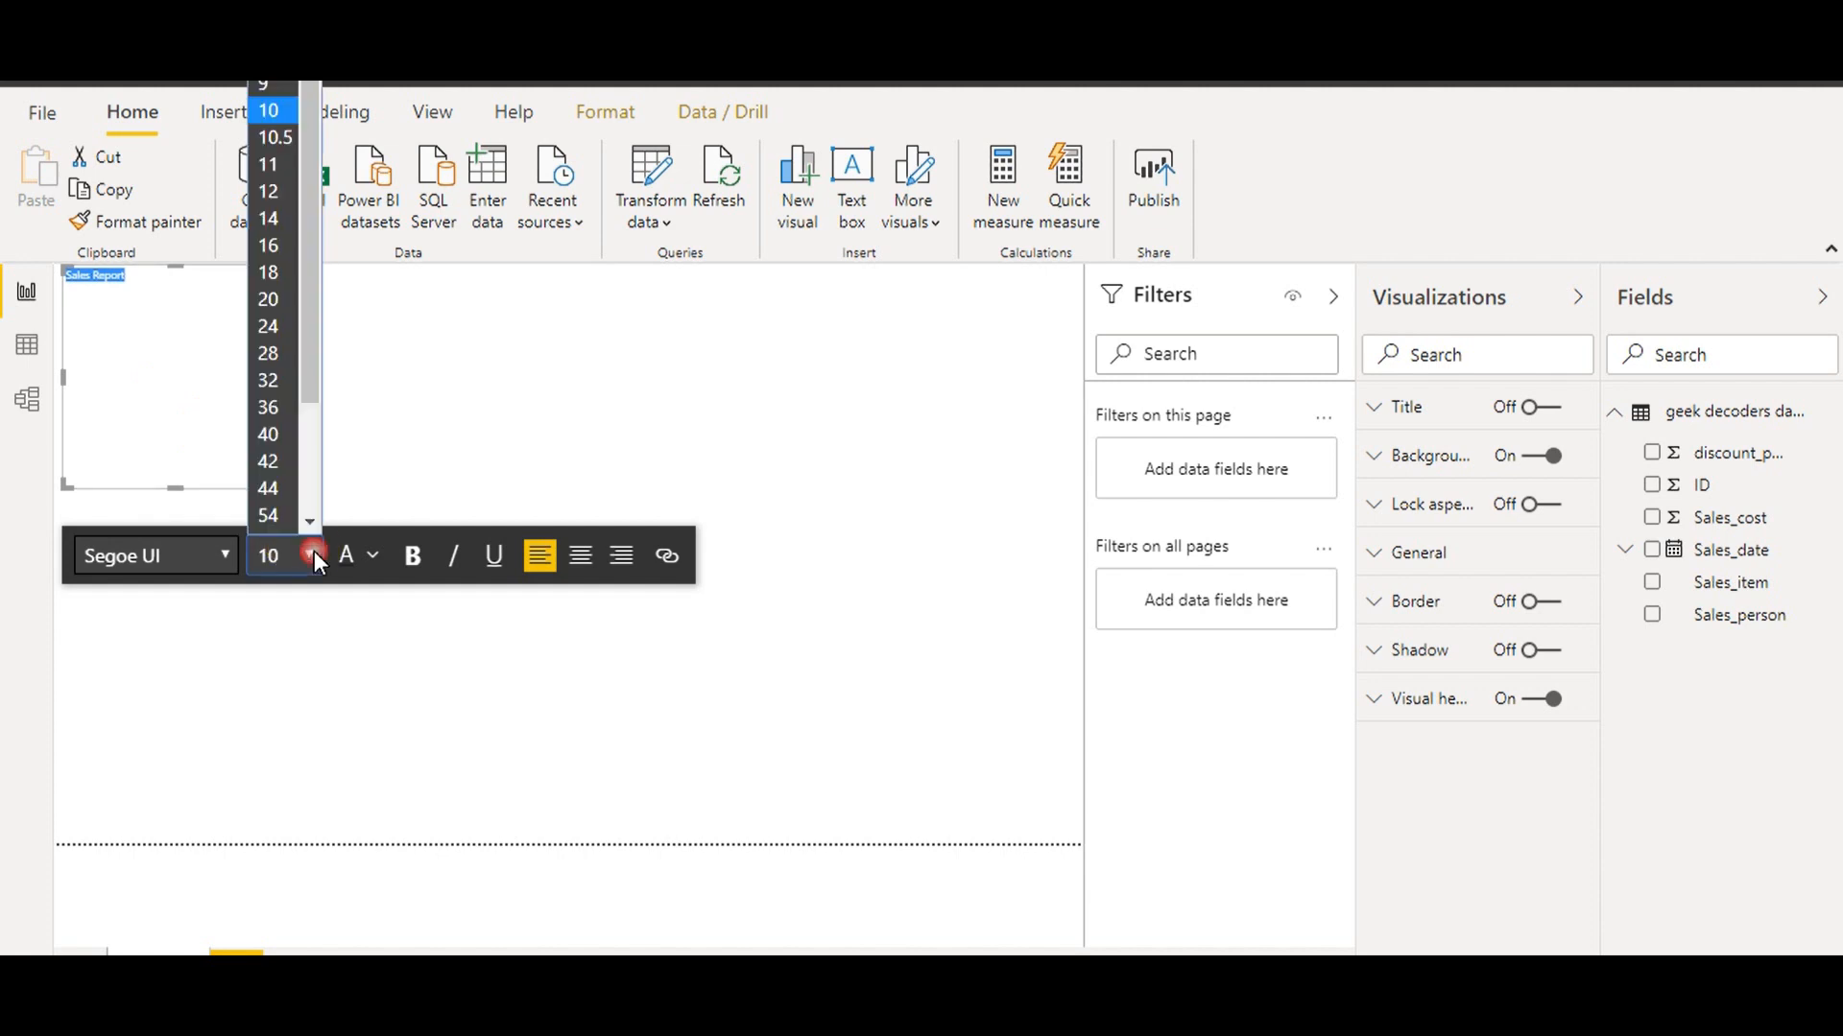
pyautogui.click(272, 482)
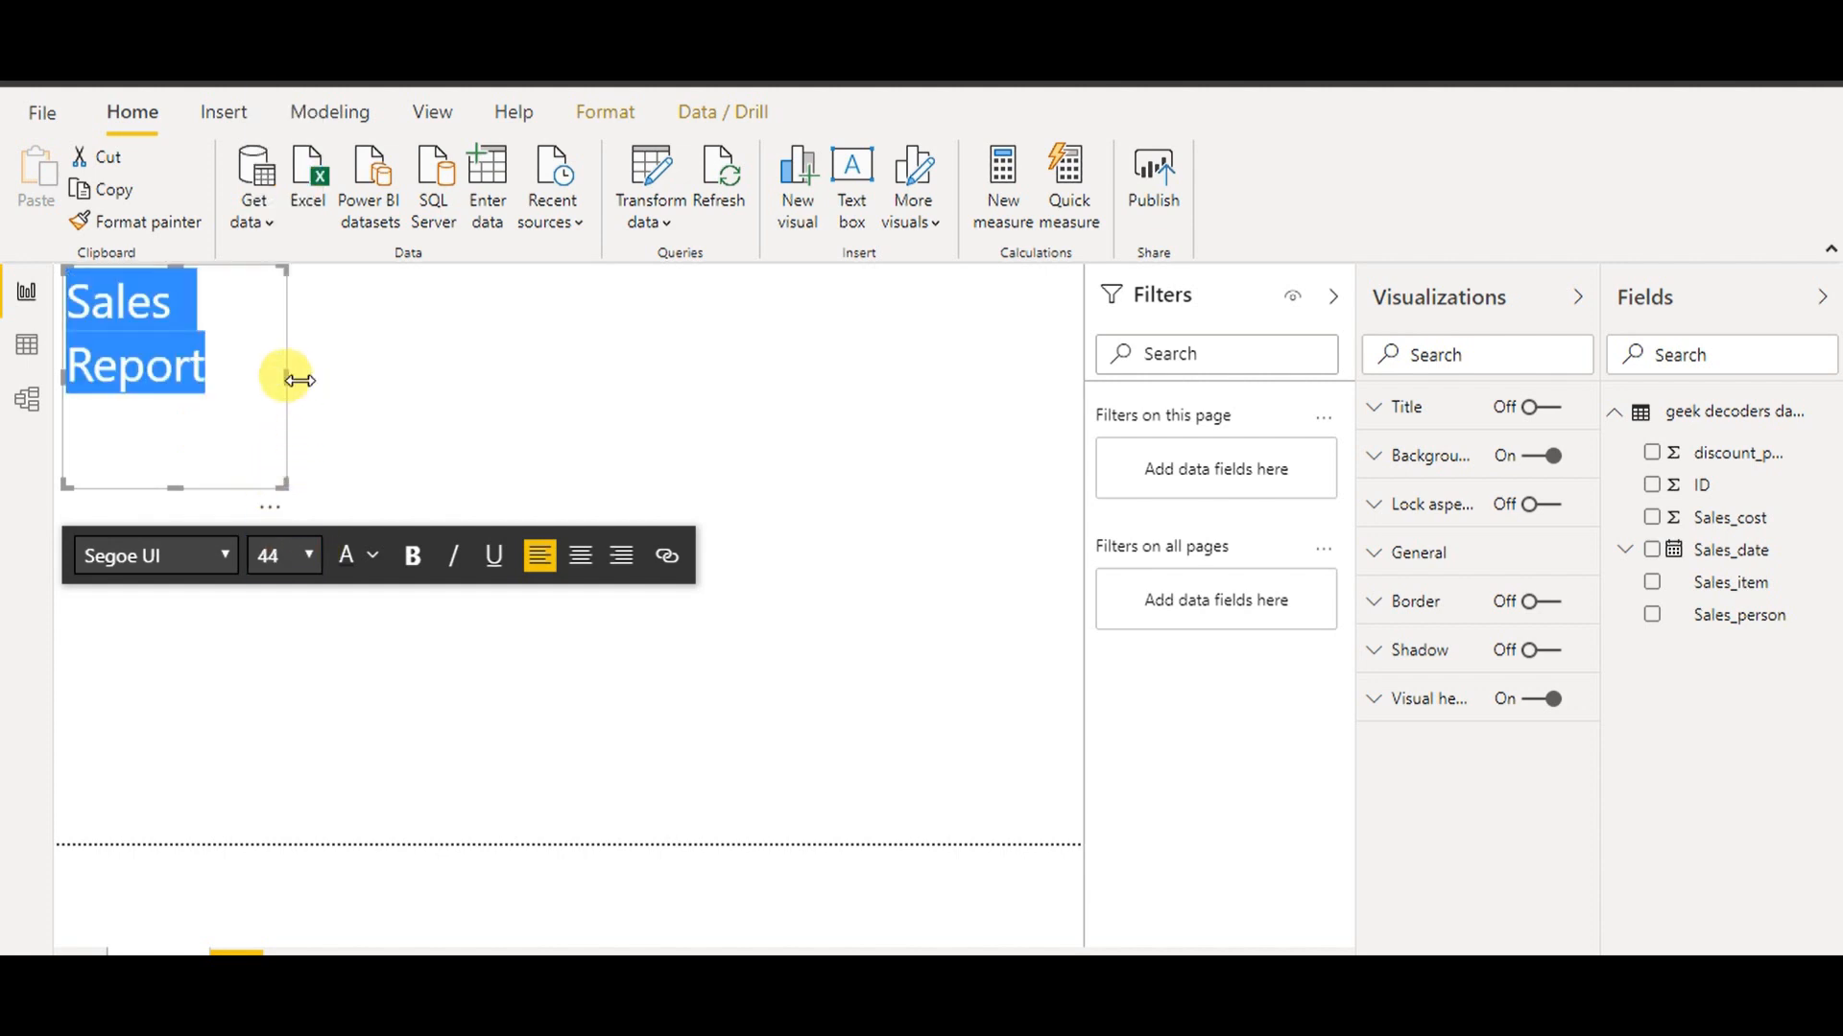
pyautogui.moveTo(308, 378); pyautogui.dragTo(393, 378)
pyautogui.moveTo(231, 487); pyautogui.dragTo(231, 380)
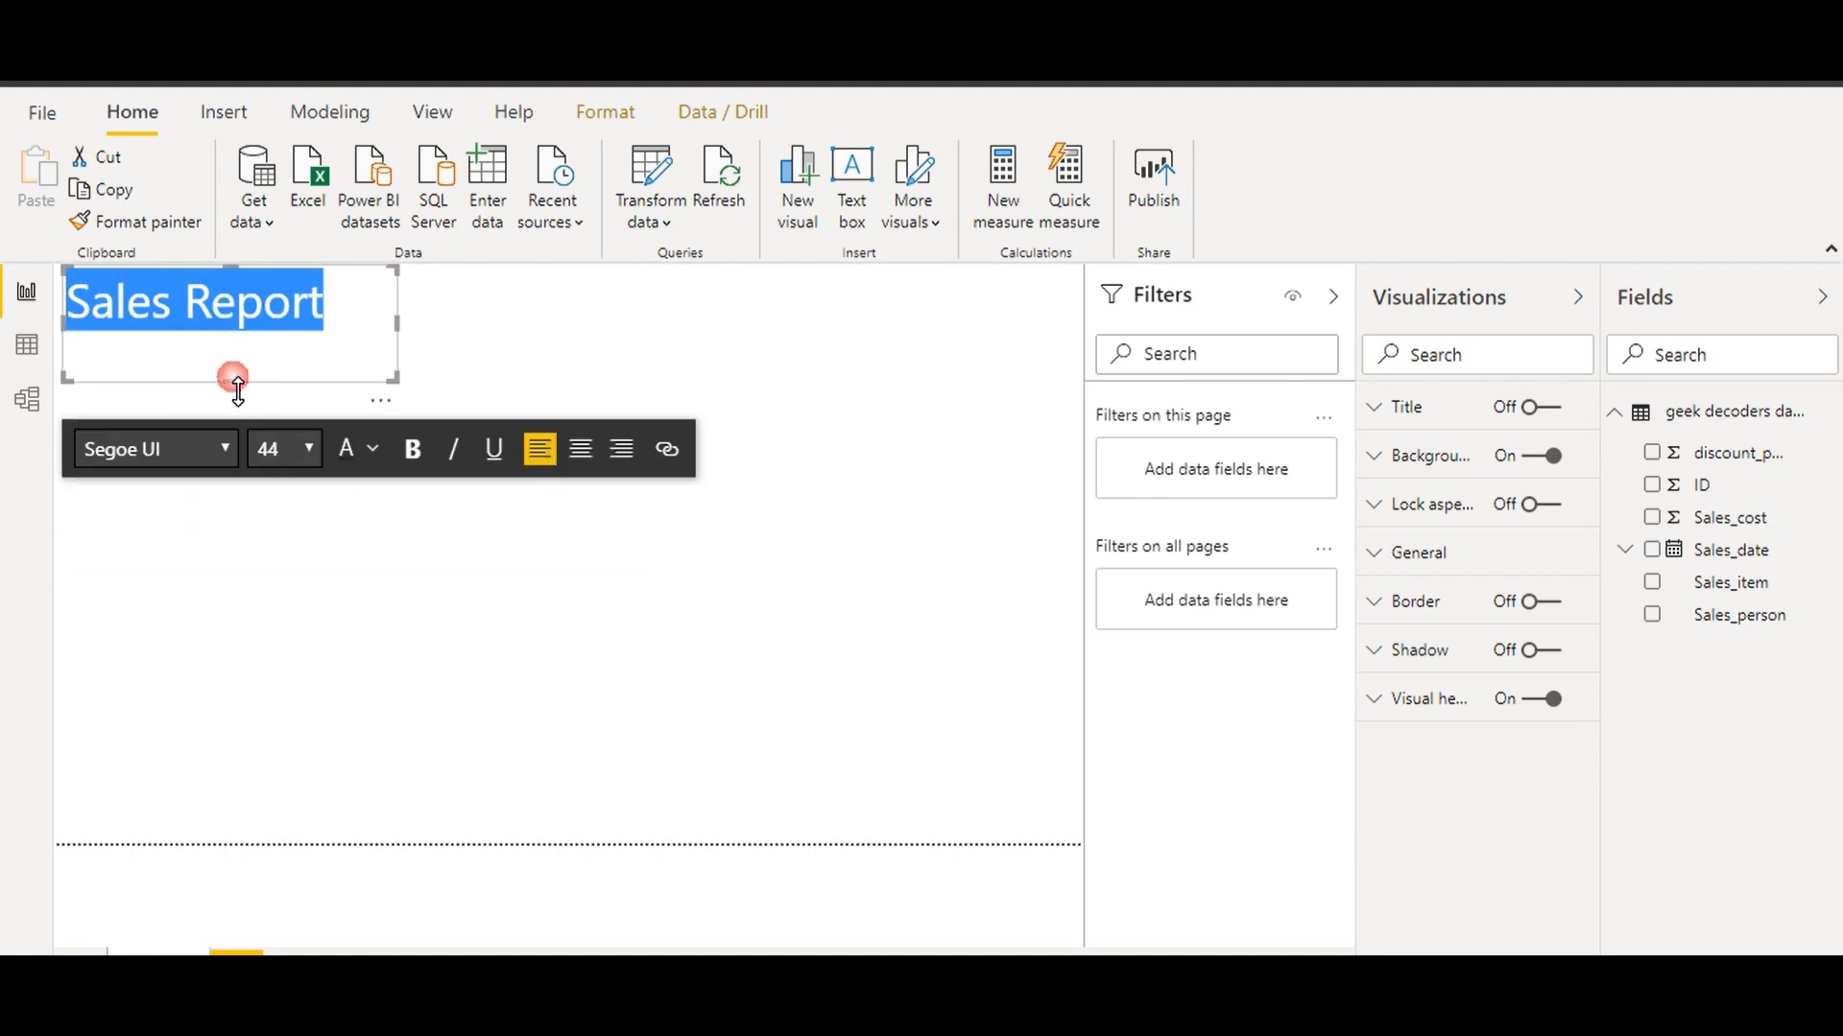
# Give the title text box a yellow background
pyautogui.click(1476, 470)
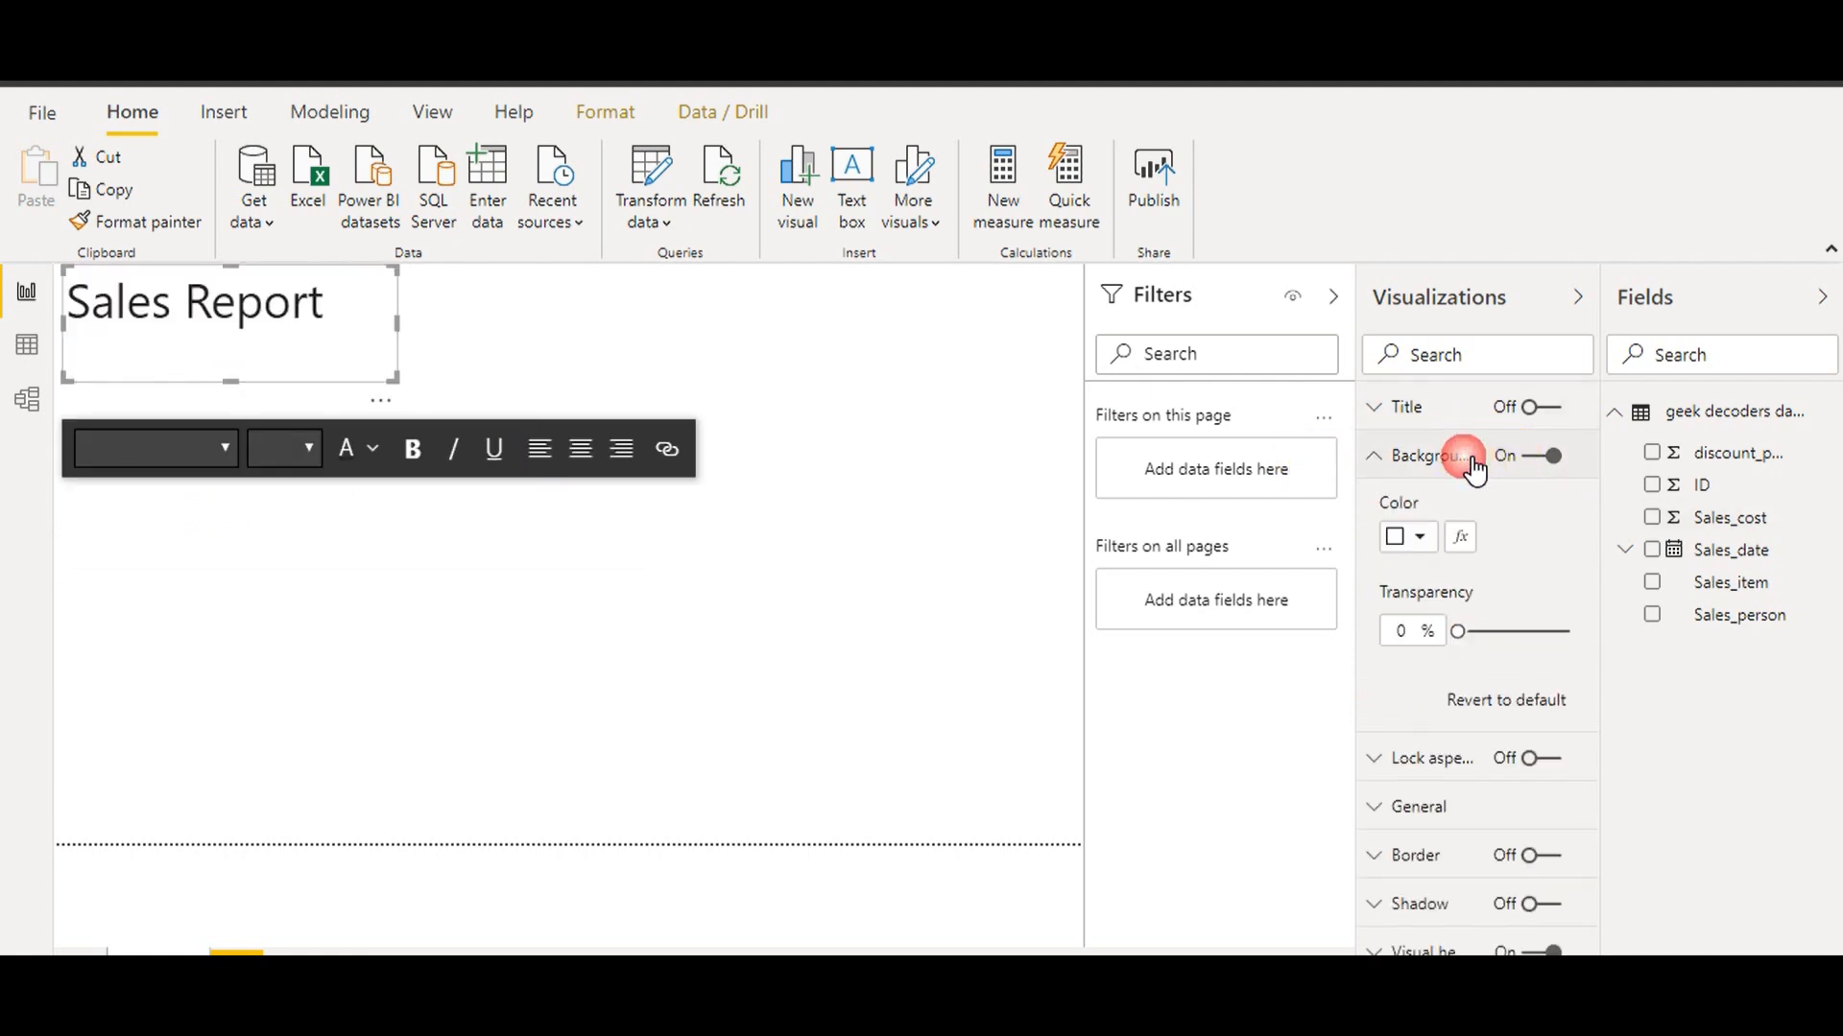
pyautogui.click(1420, 538)
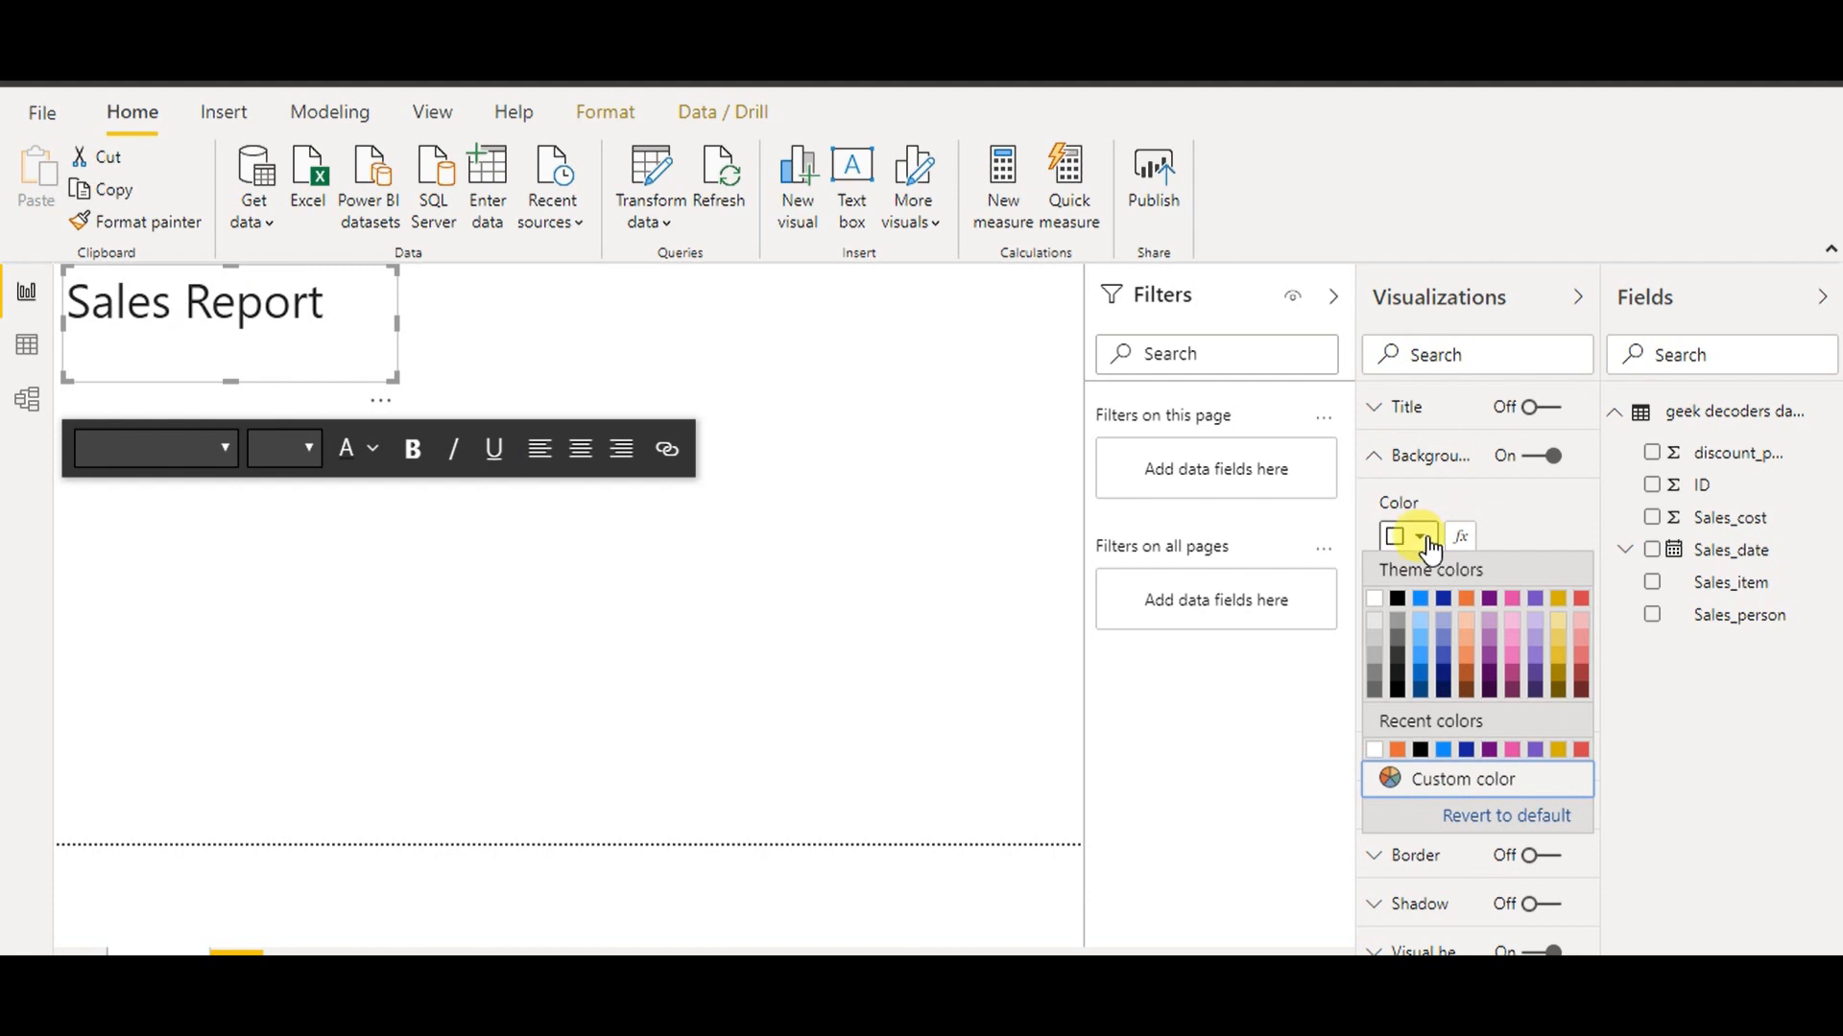
pyautogui.click(1564, 606)
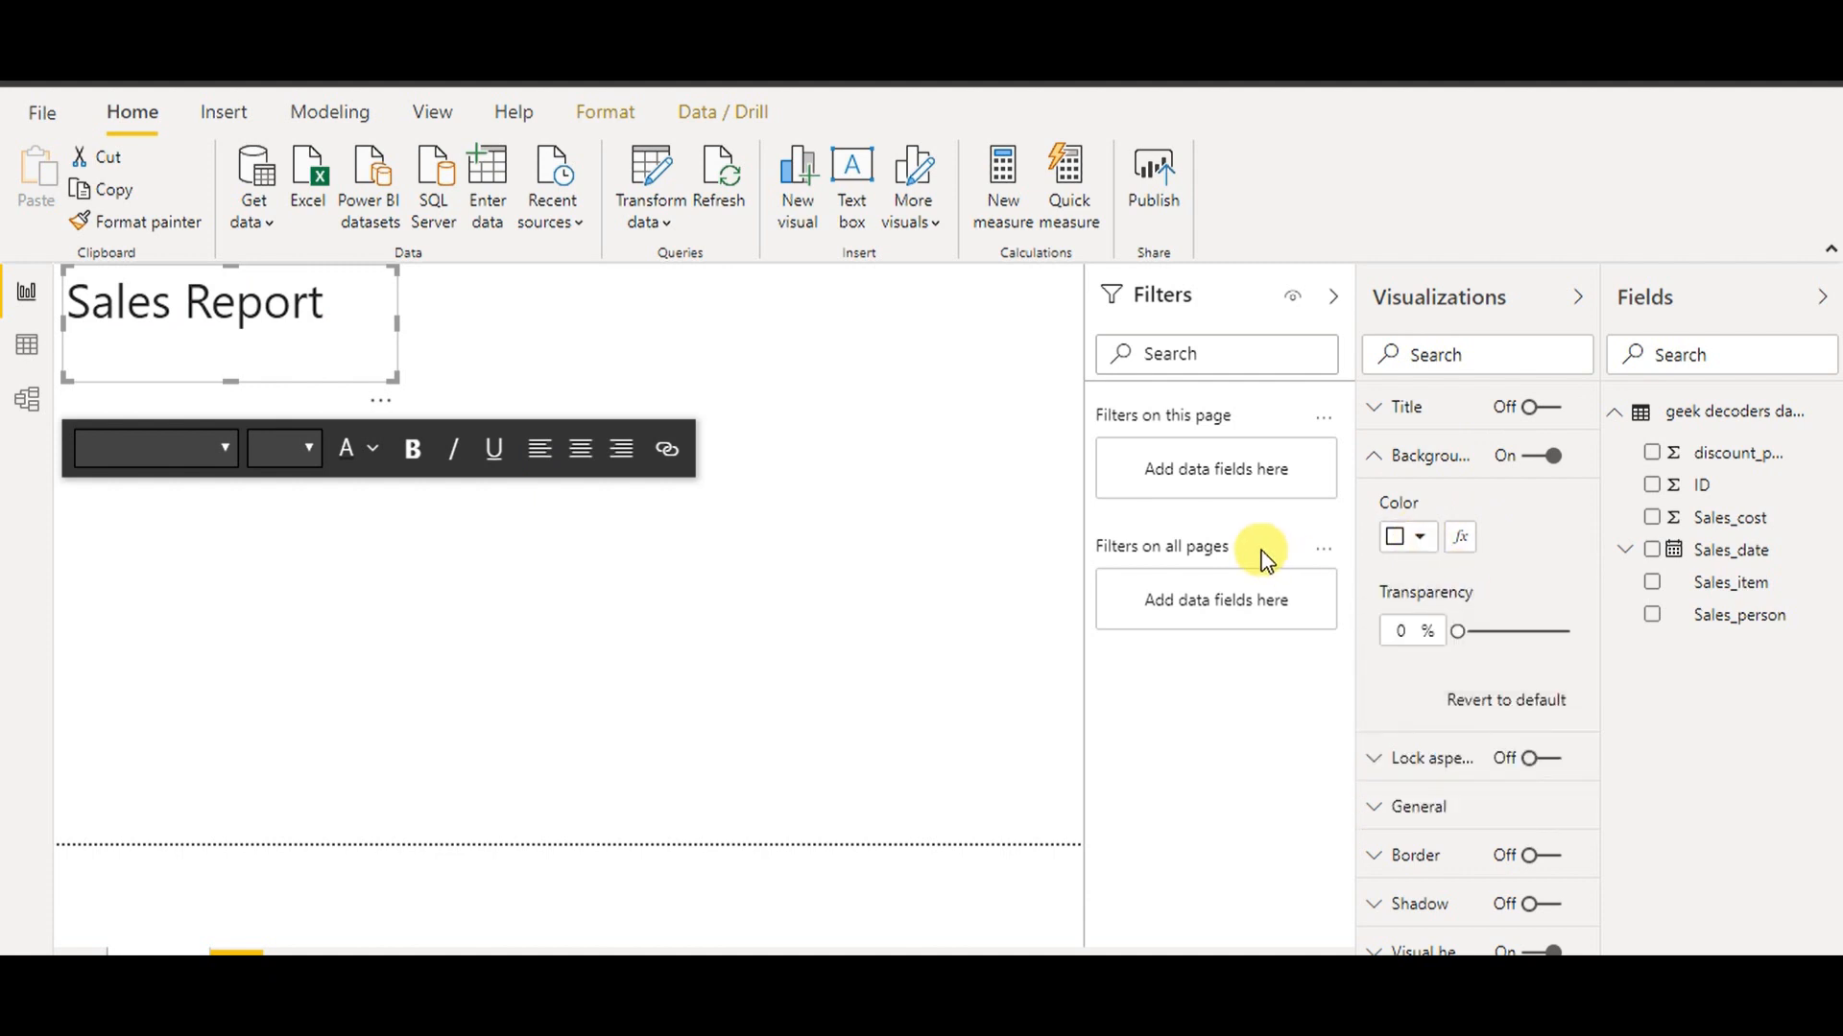
pyautogui.click(1437, 538)
pyautogui.click(1559, 600)
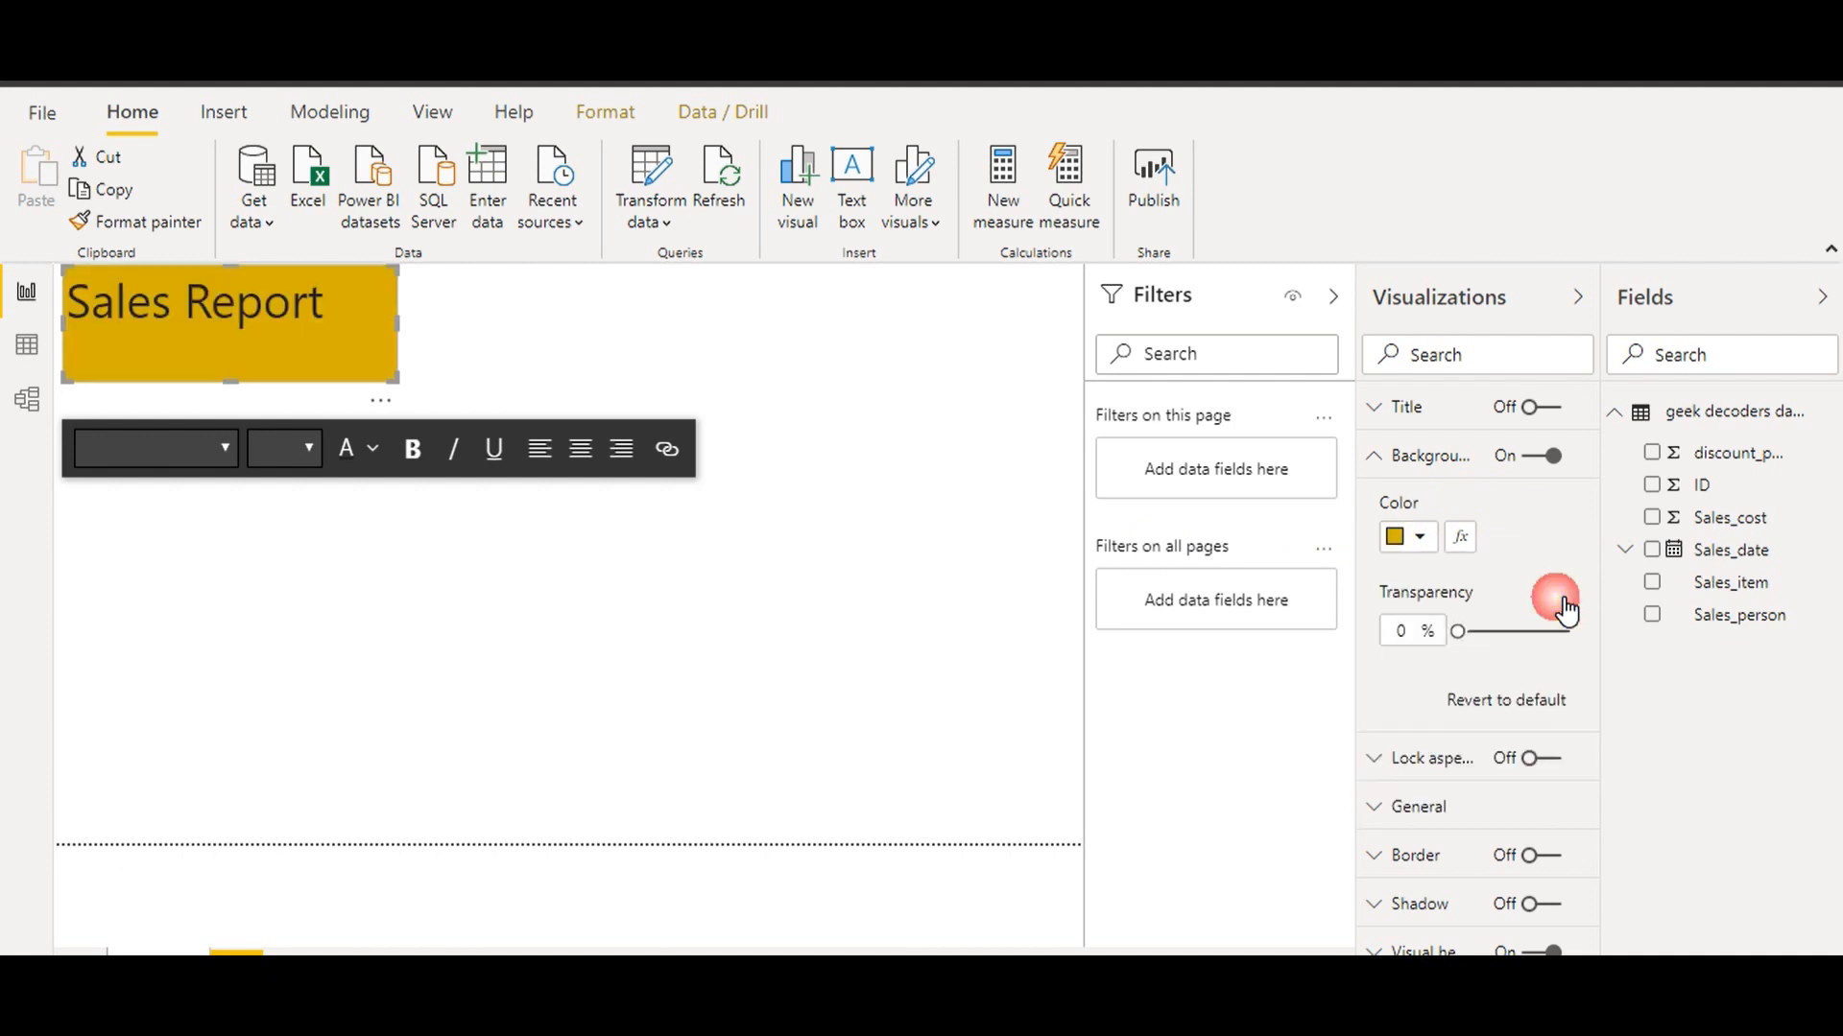
pyautogui.click(678, 296)
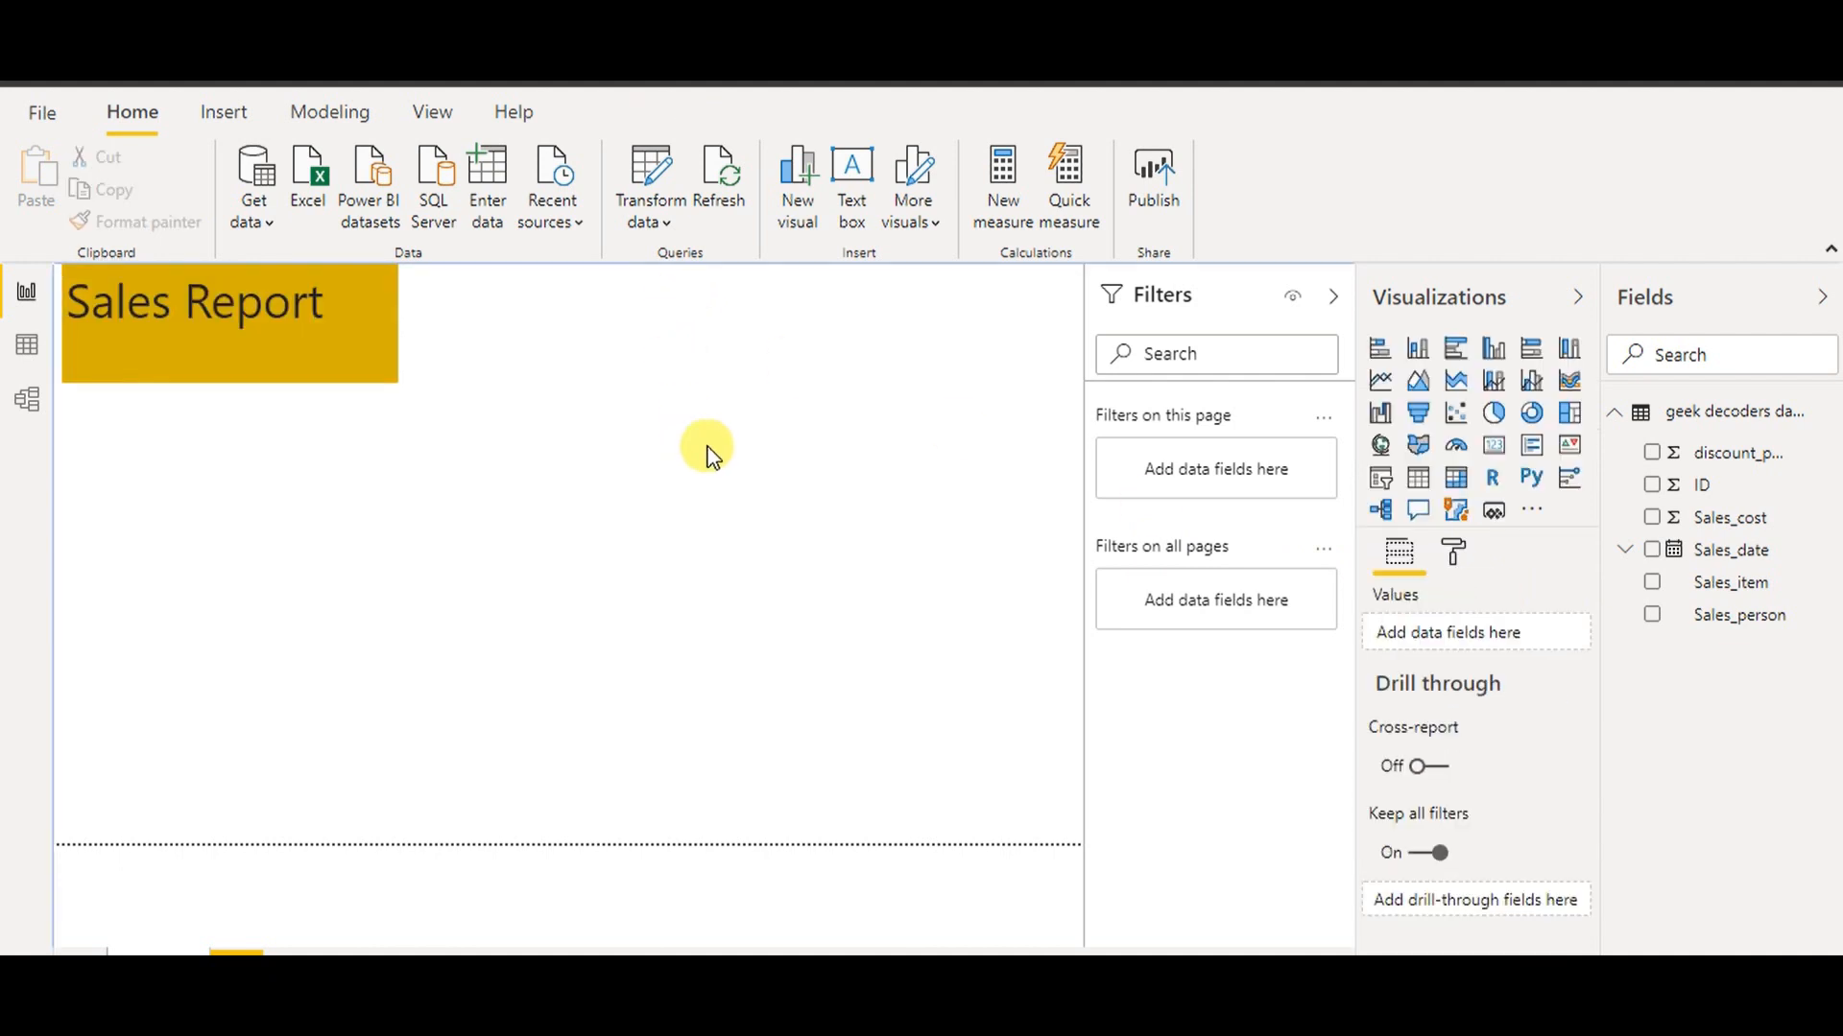
# Add an enlarged stacked column chart of Sales_cost by Sales_date
pyautogui.click(1418, 349)
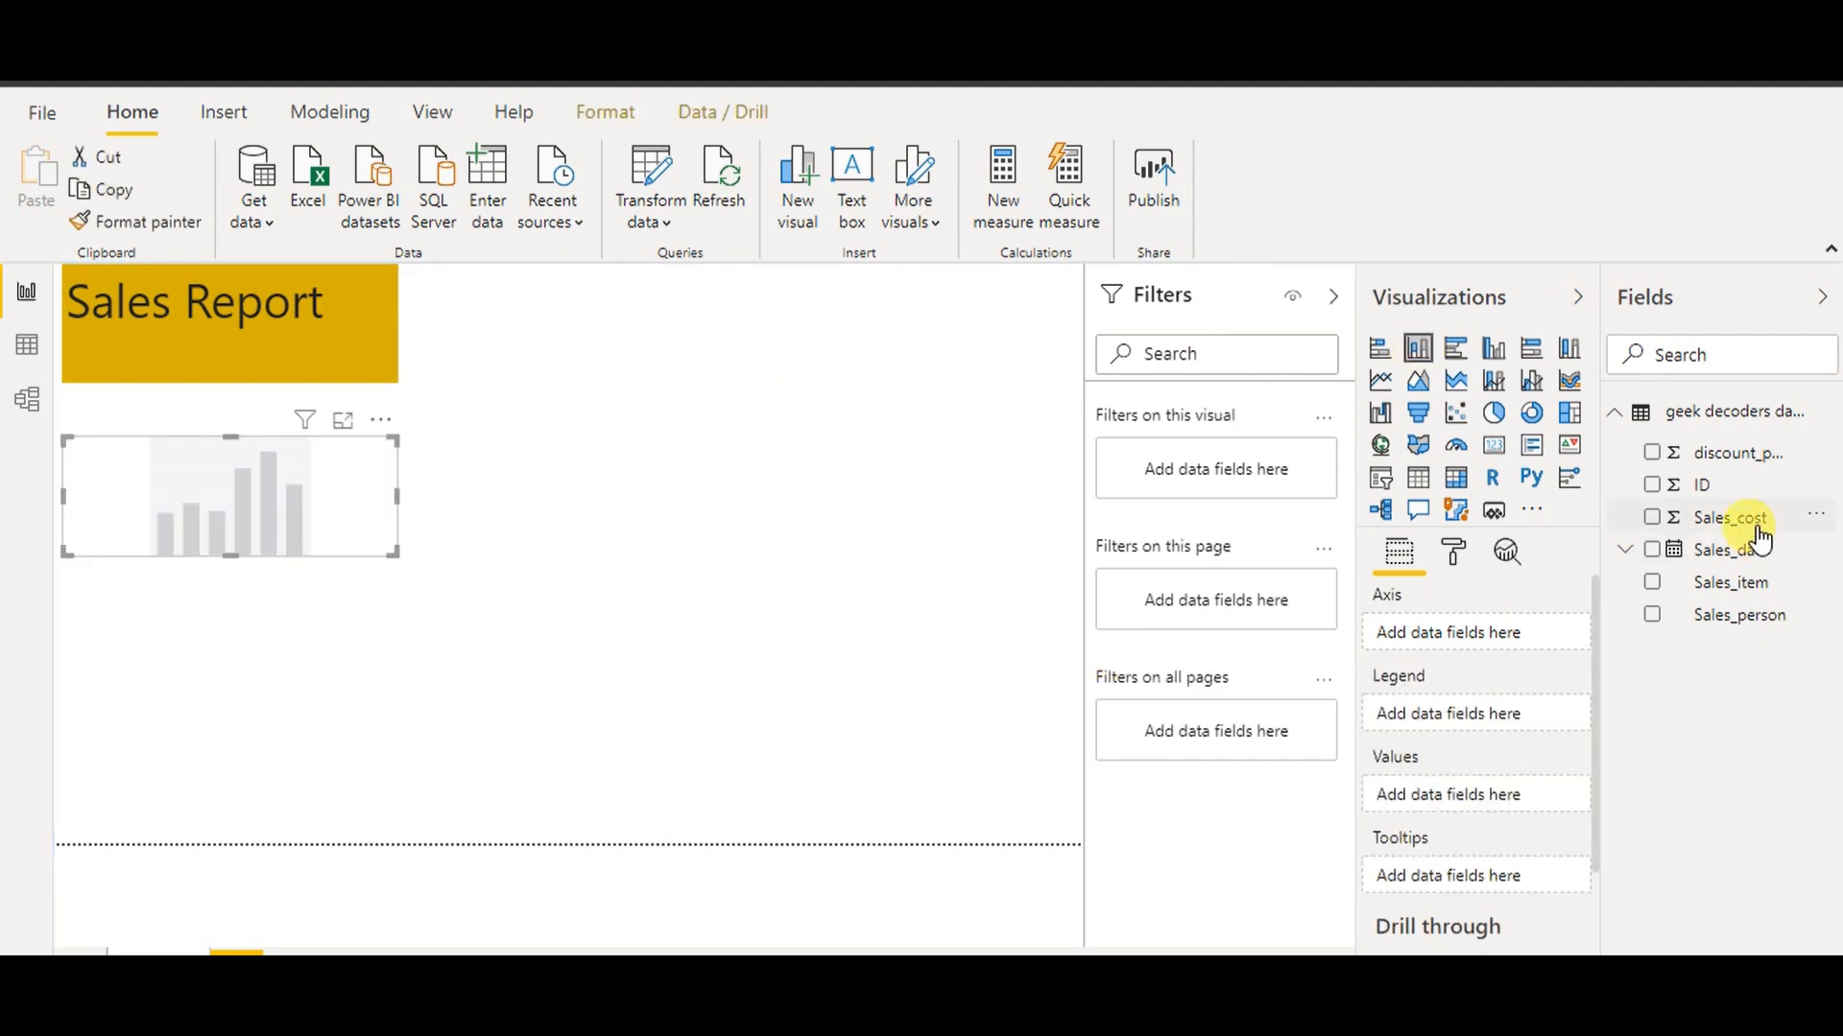
pyautogui.moveTo(1742, 528); pyautogui.dragTo(298, 515)
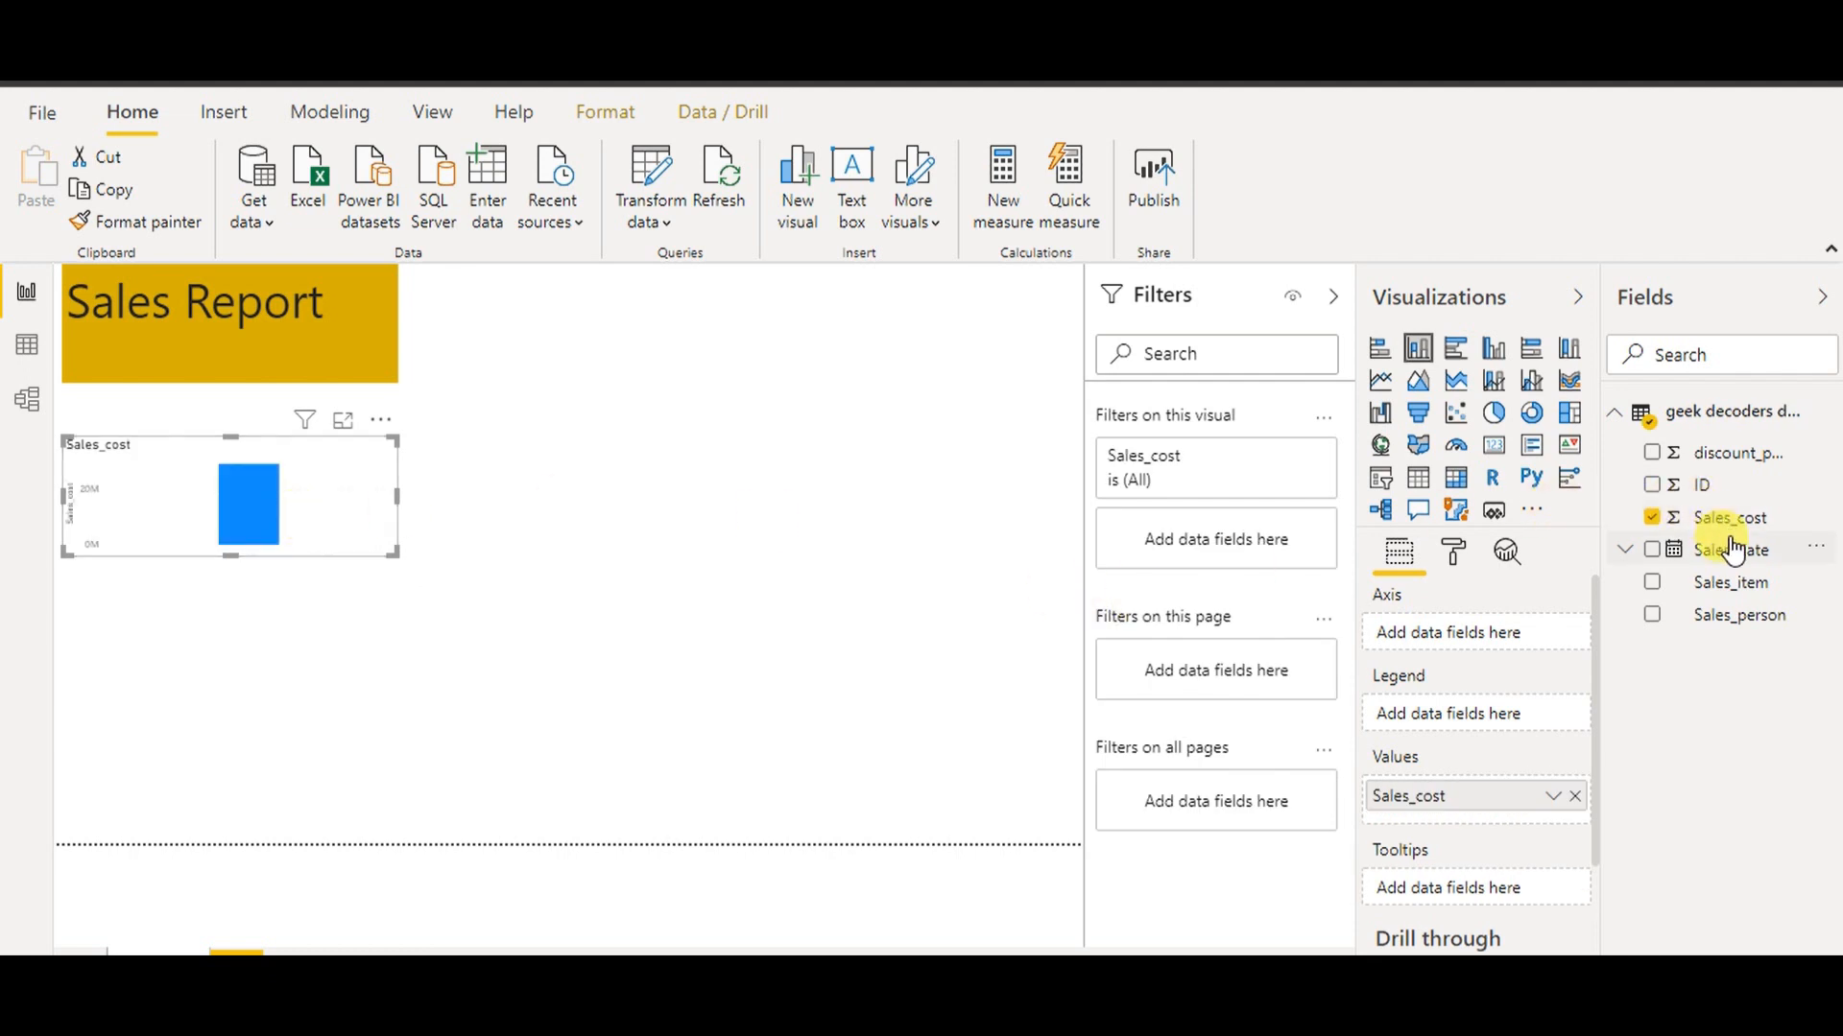
pyautogui.moveTo(1732, 555); pyautogui.dragTo(220, 523)
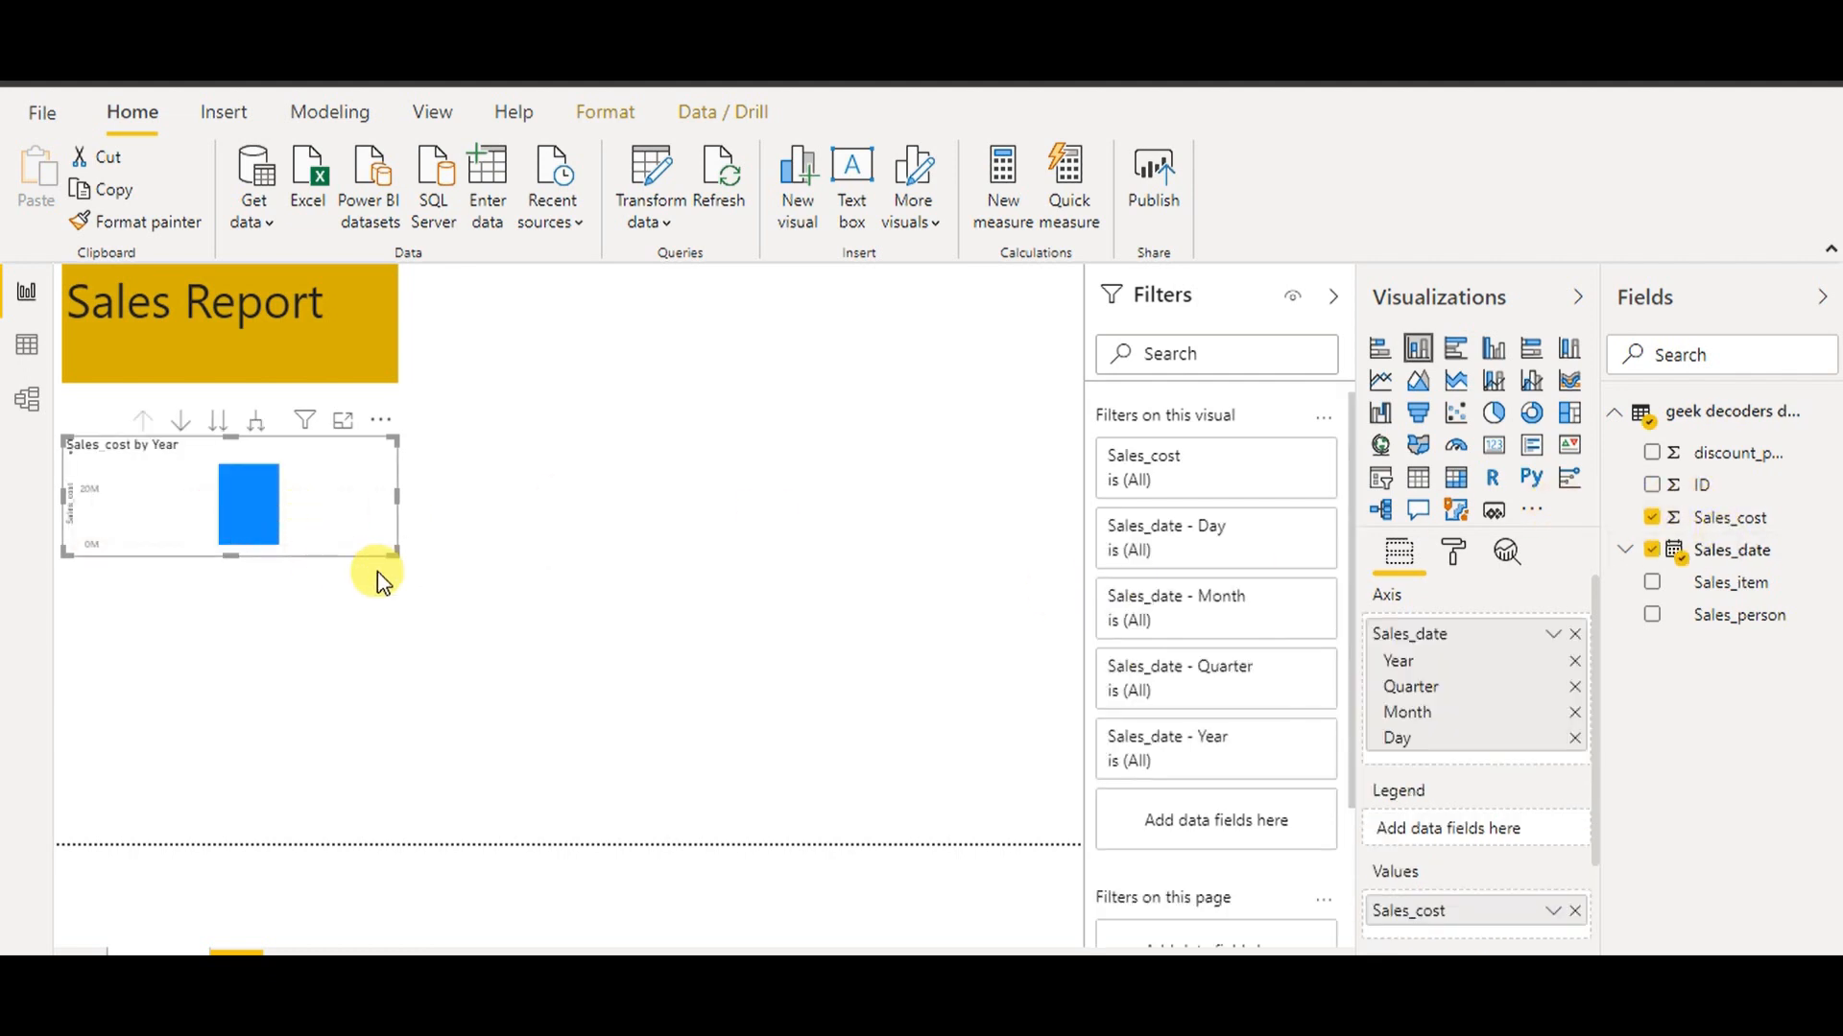
pyautogui.moveTo(397, 557); pyautogui.dragTo(776, 729)
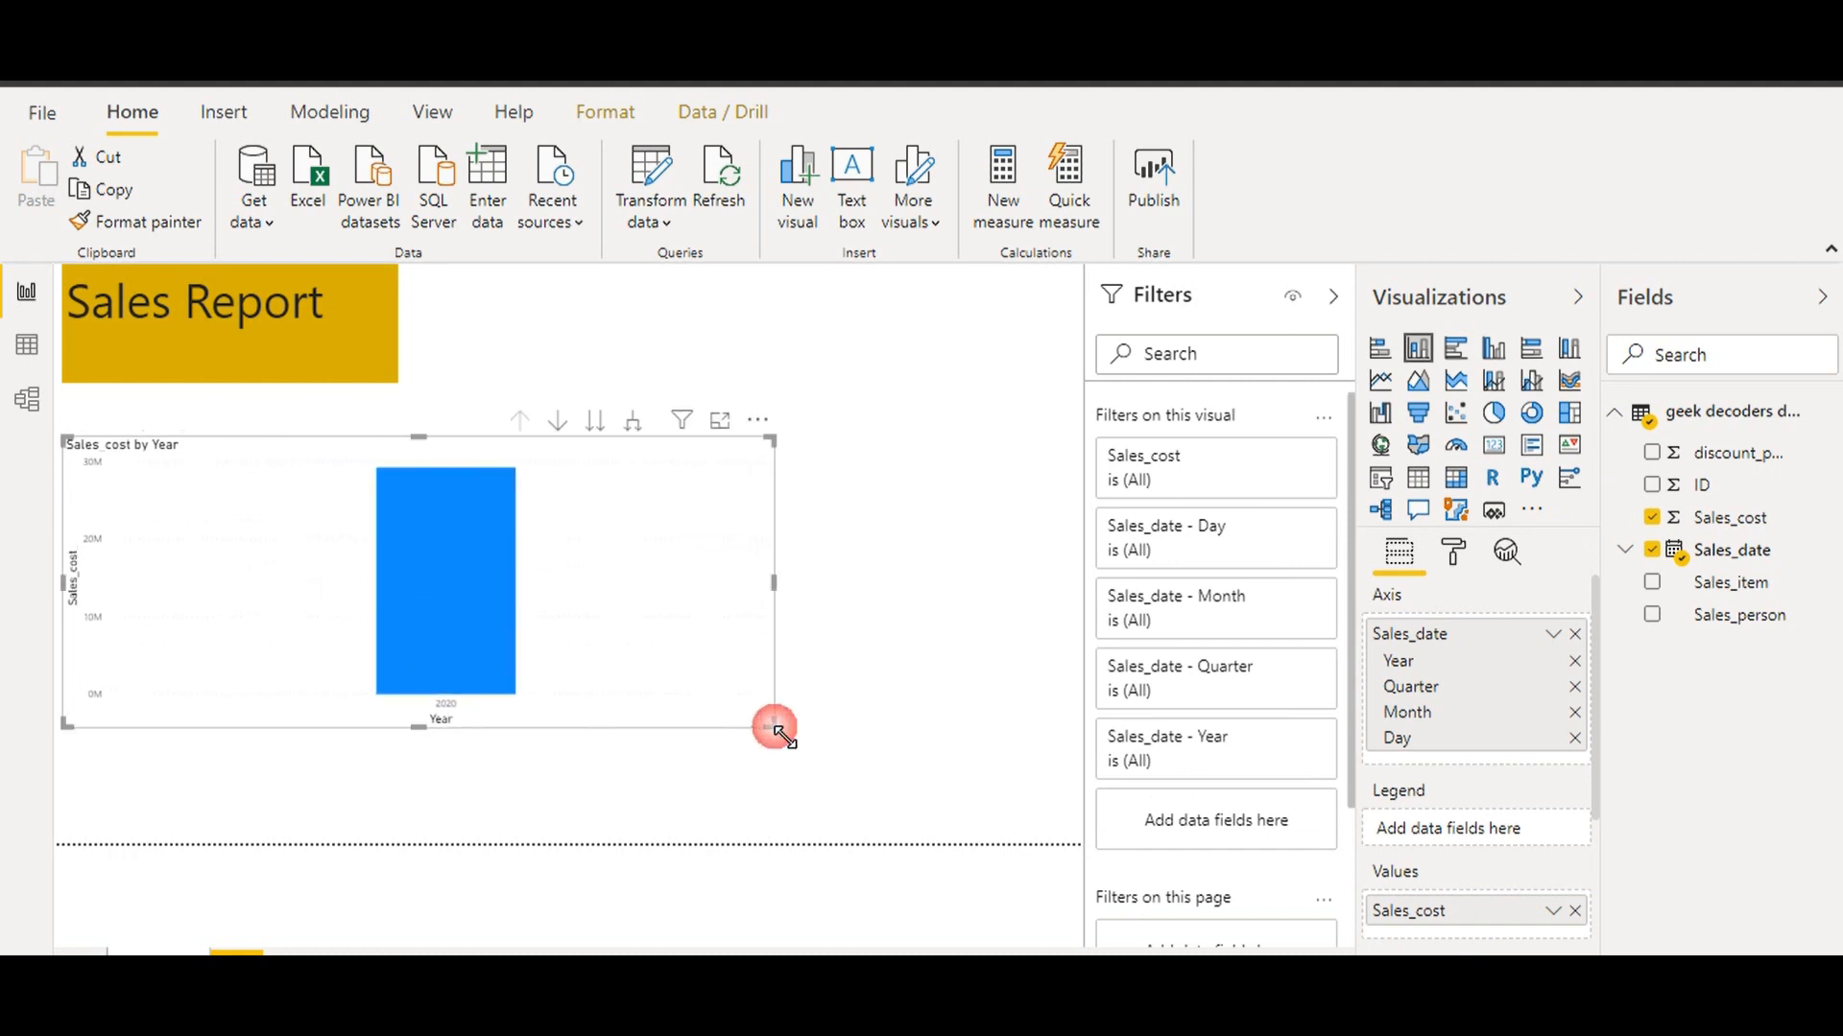
# Remove Year, Quarter and Day from the axis so bars show months only
pyautogui.click(1578, 664)
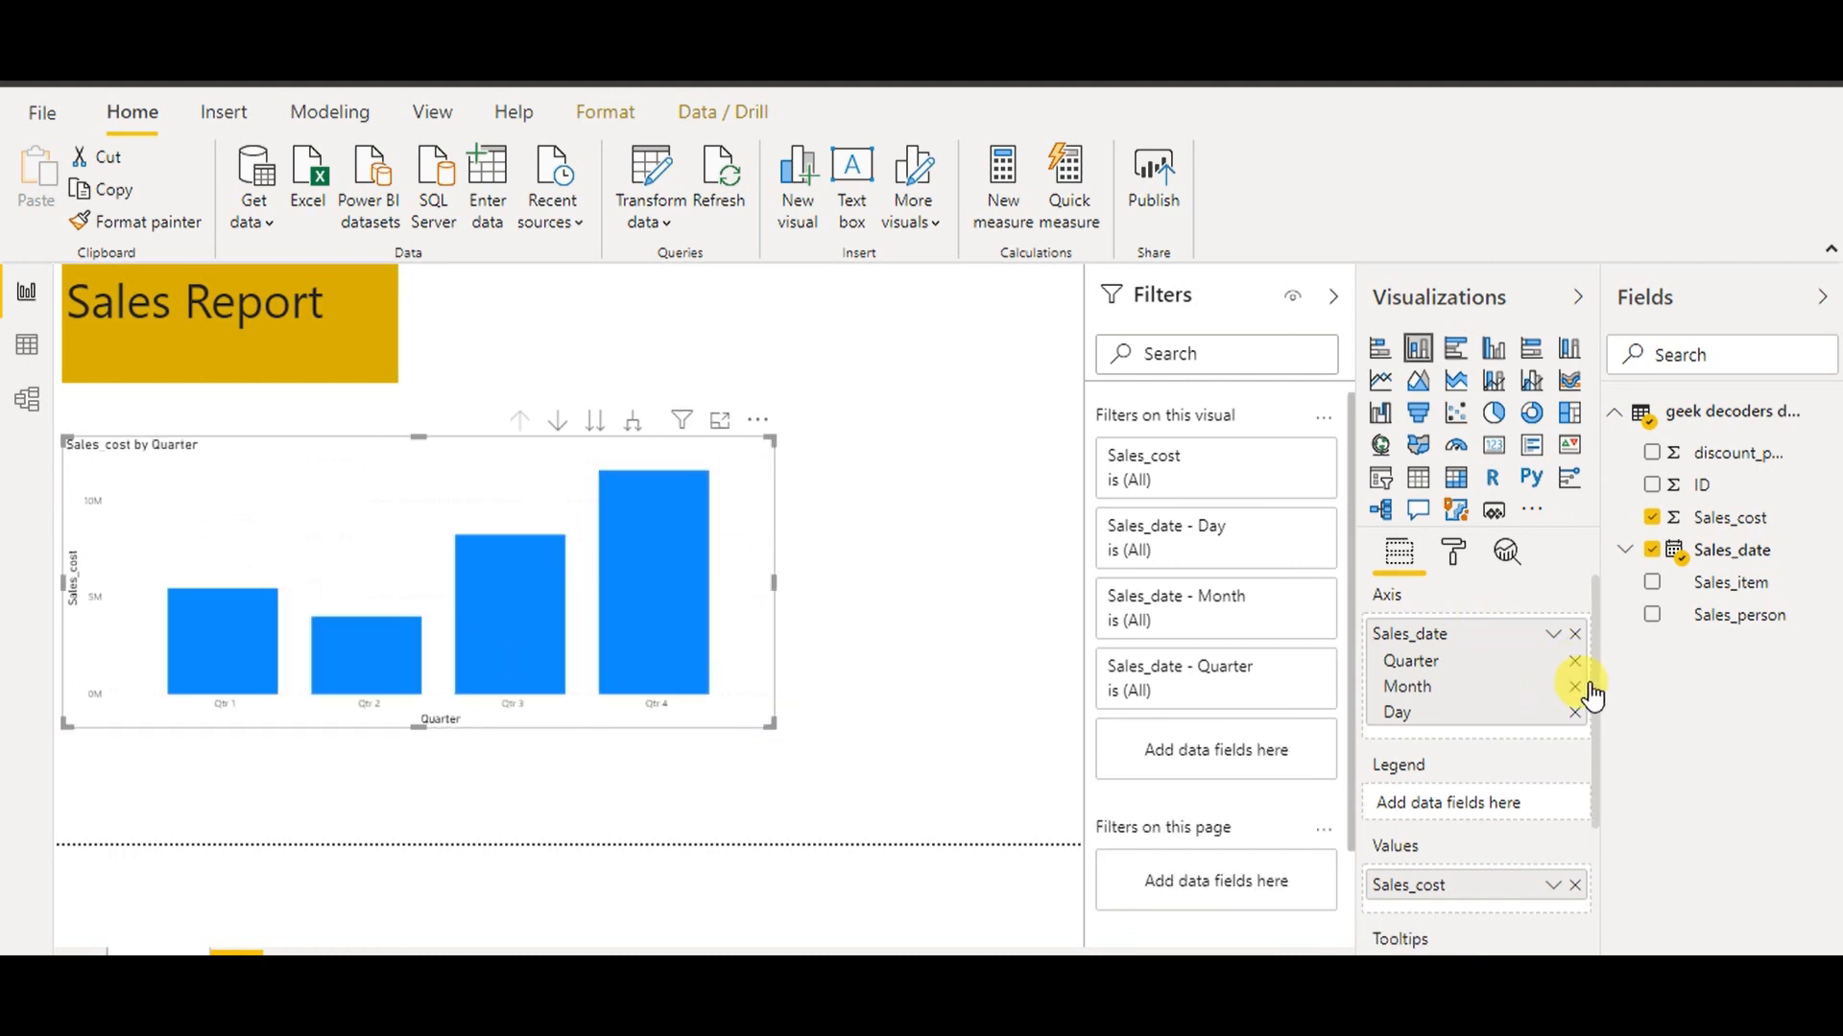
pyautogui.click(1579, 664)
pyautogui.click(1576, 688)
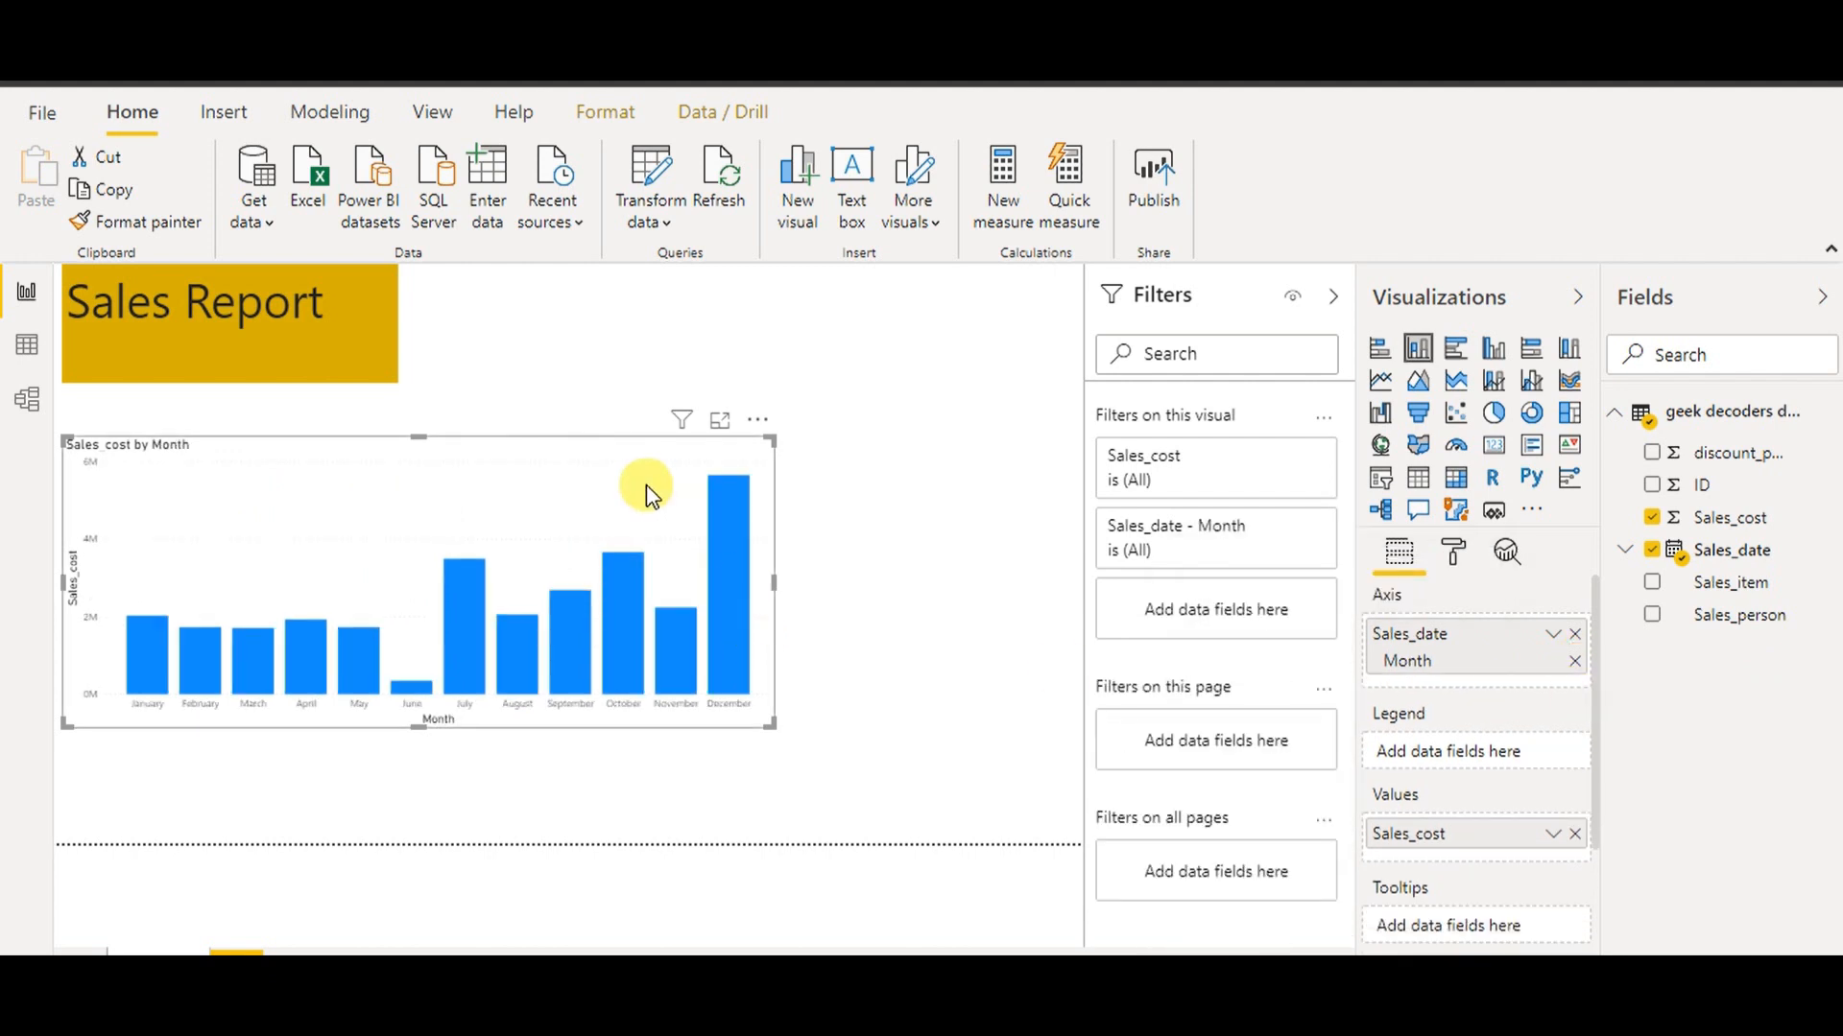
pyautogui.click(1466, 561)
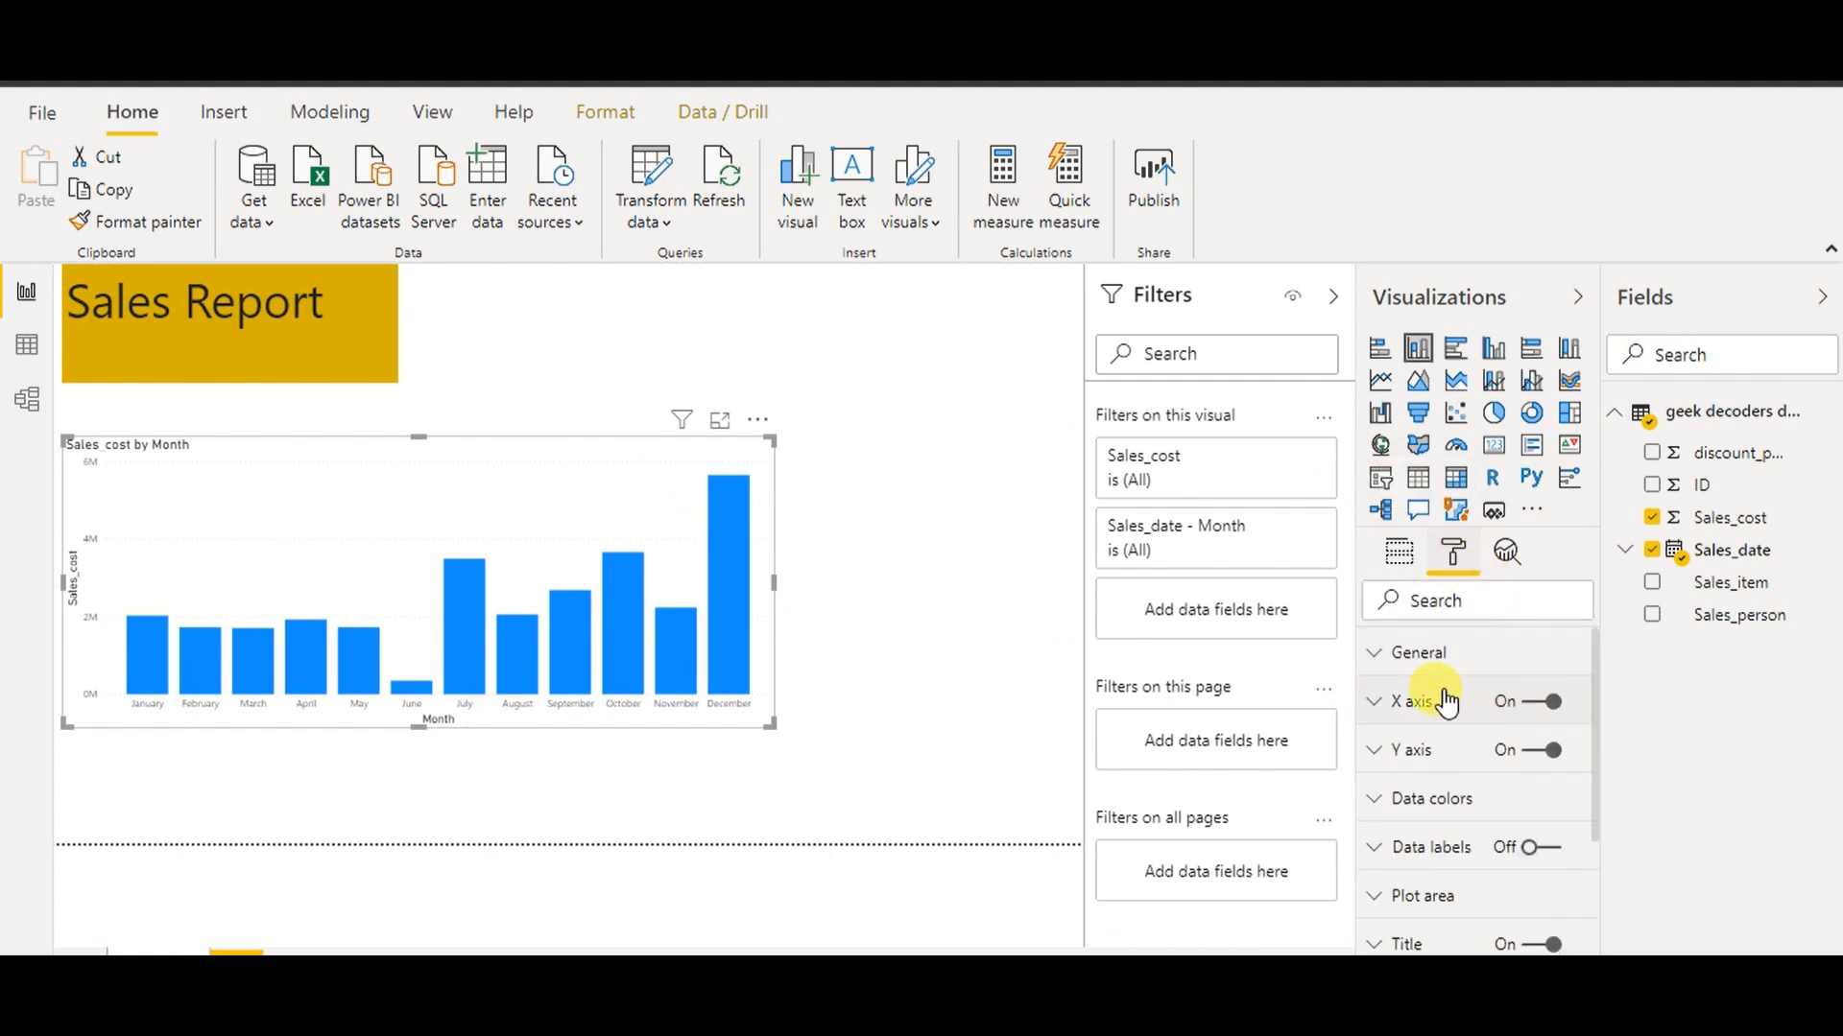
# Set the chart's X axis month labels to 14 pt
pyautogui.click(1426, 706)
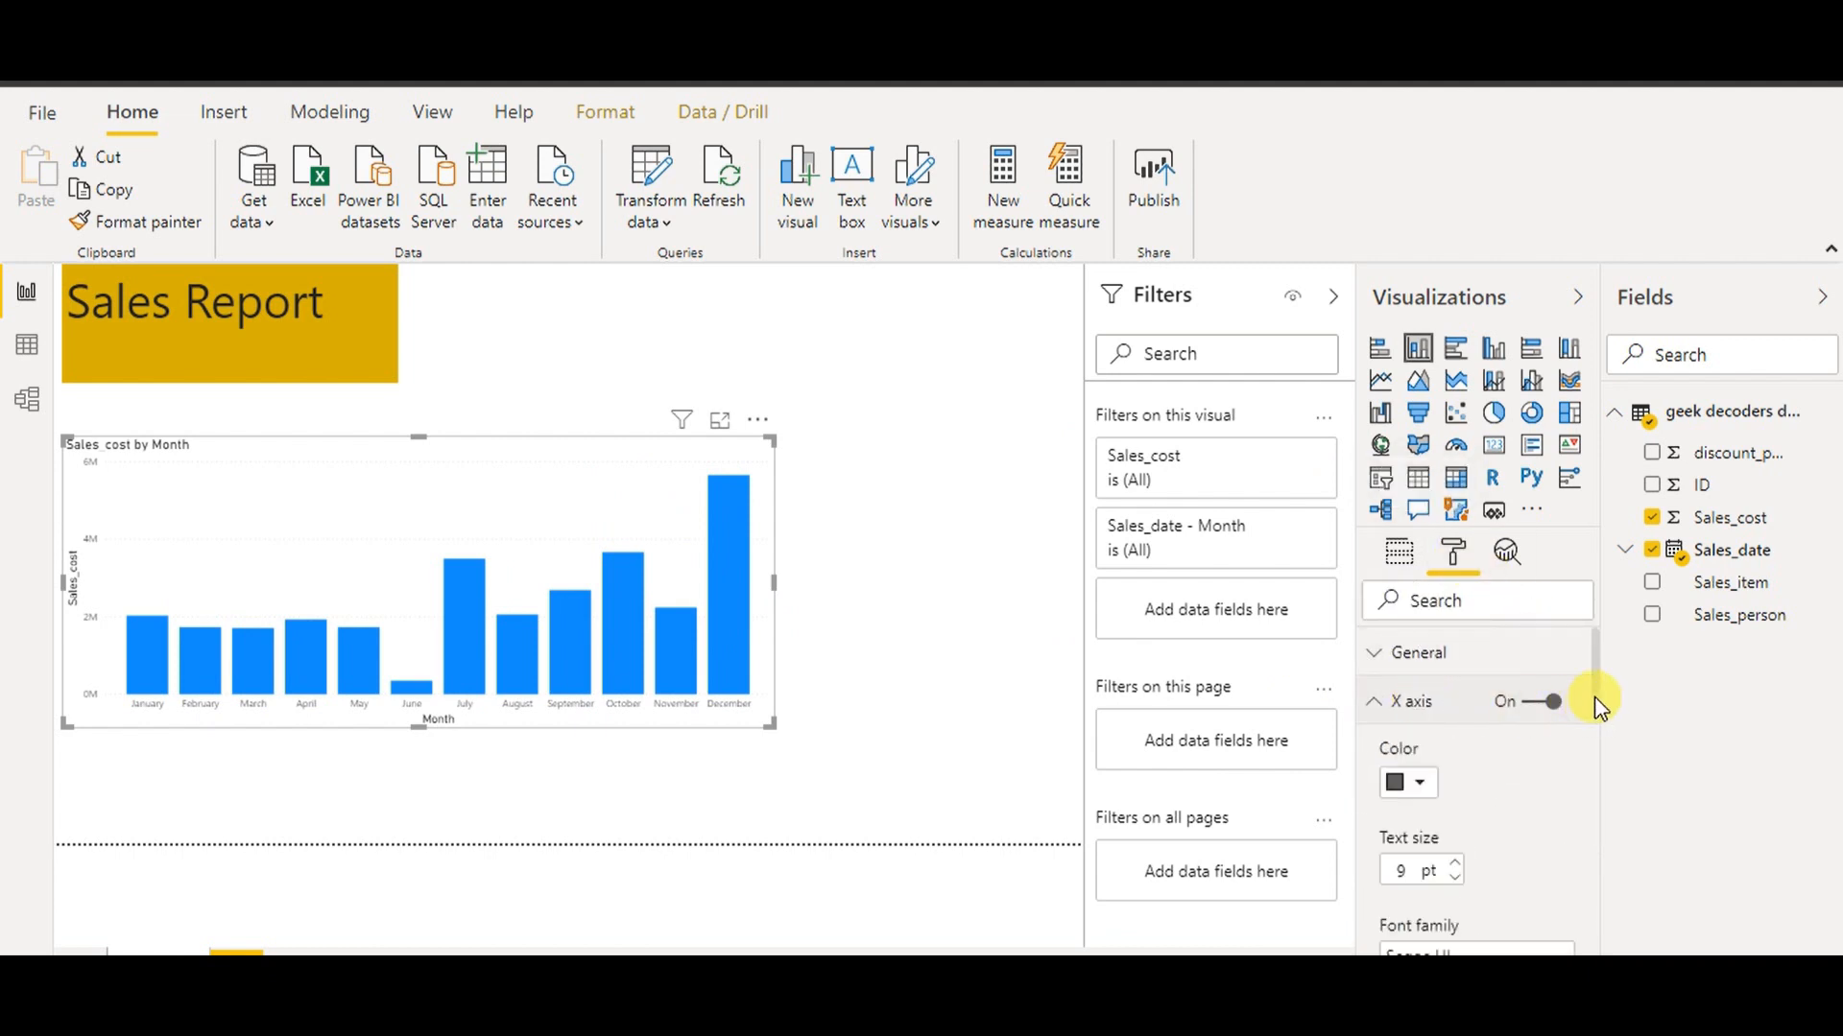
pyautogui.moveTo(1596, 686); pyautogui.dragTo(1600, 729)
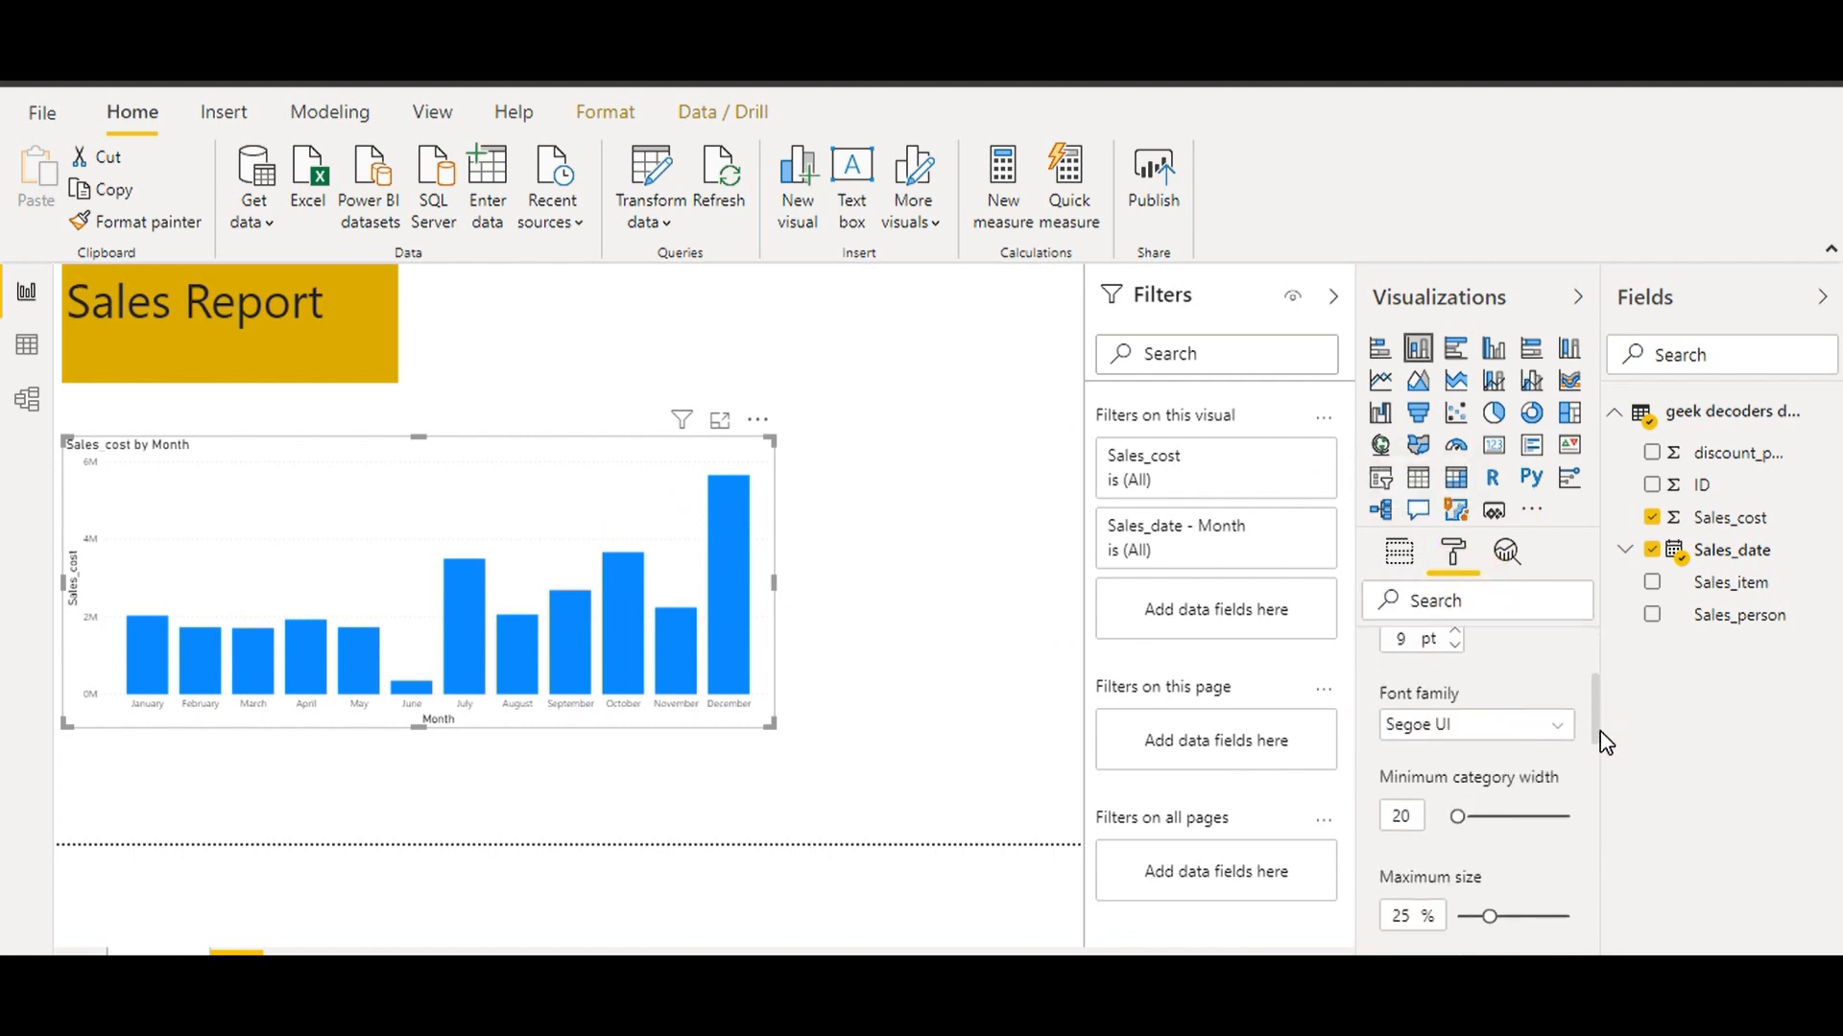
pyautogui.click(1458, 636)
pyautogui.moveTo(1596, 708); pyautogui.dragTo(1591, 677)
pyautogui.click(1377, 634)
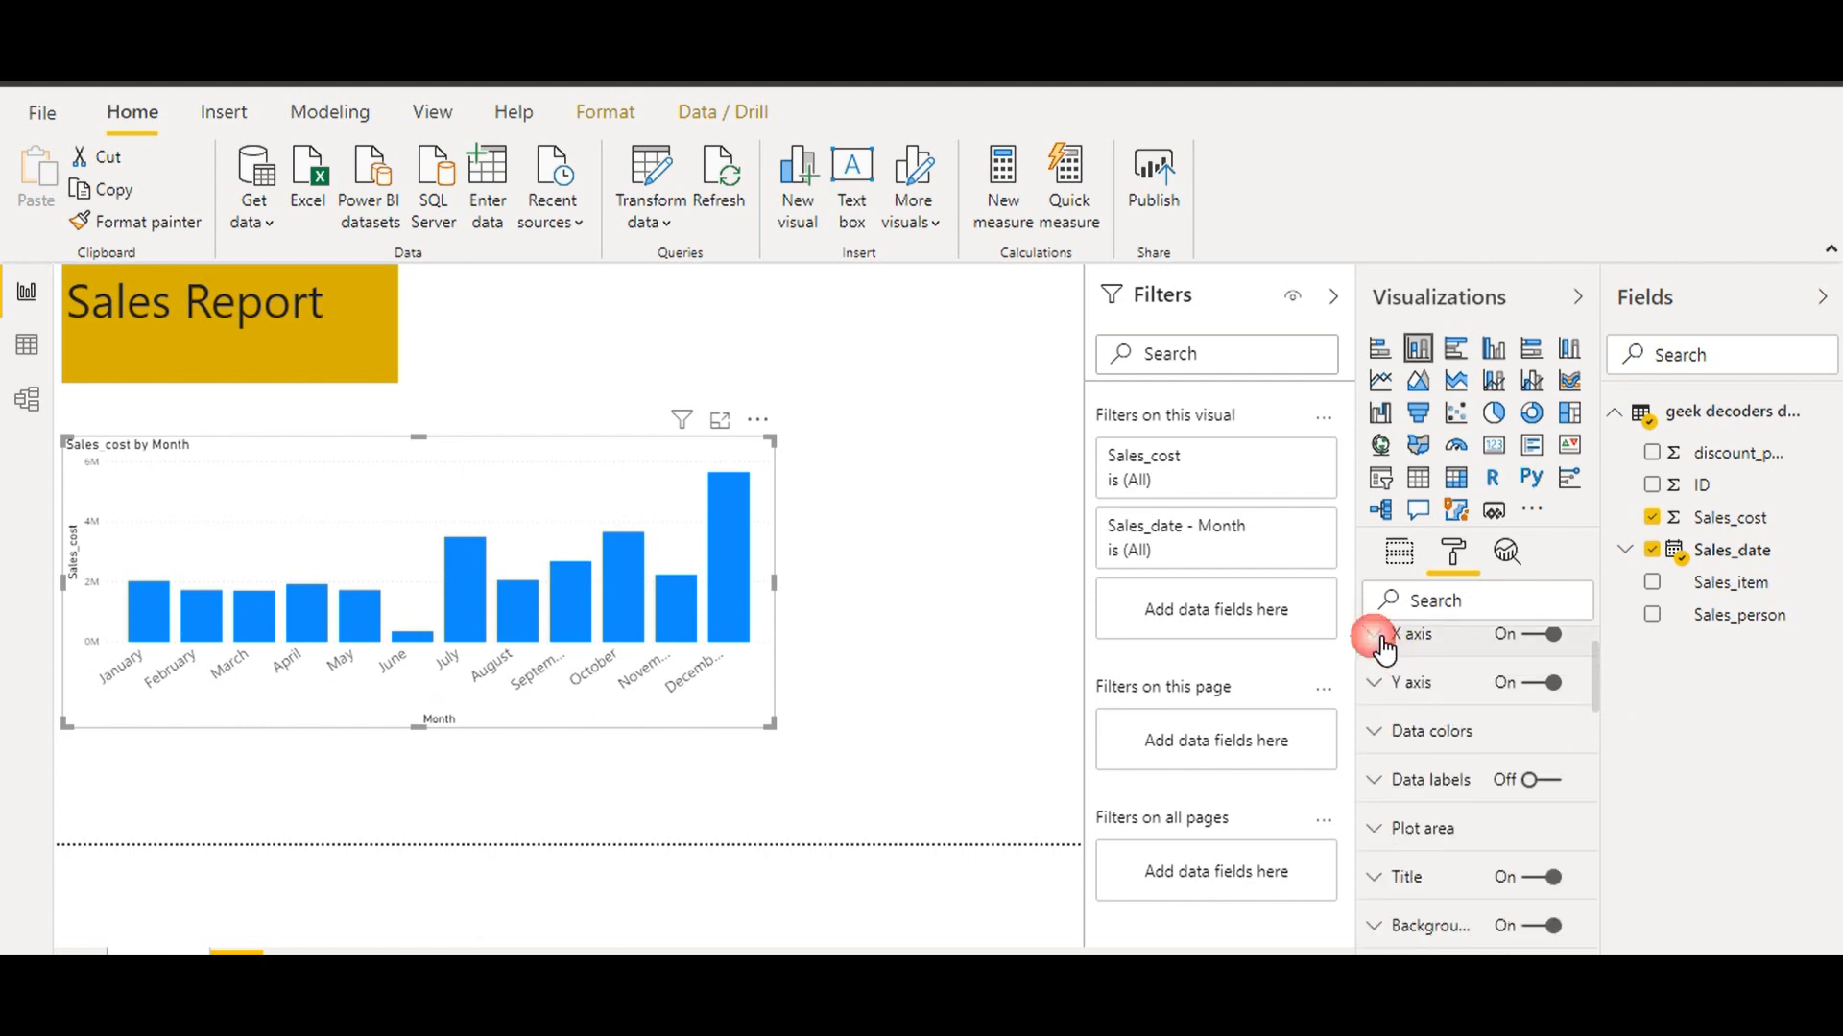
# Turn on data labels and a border for the column chart
pyautogui.moveTo(1593, 739); pyautogui.dragTo(1594, 754)
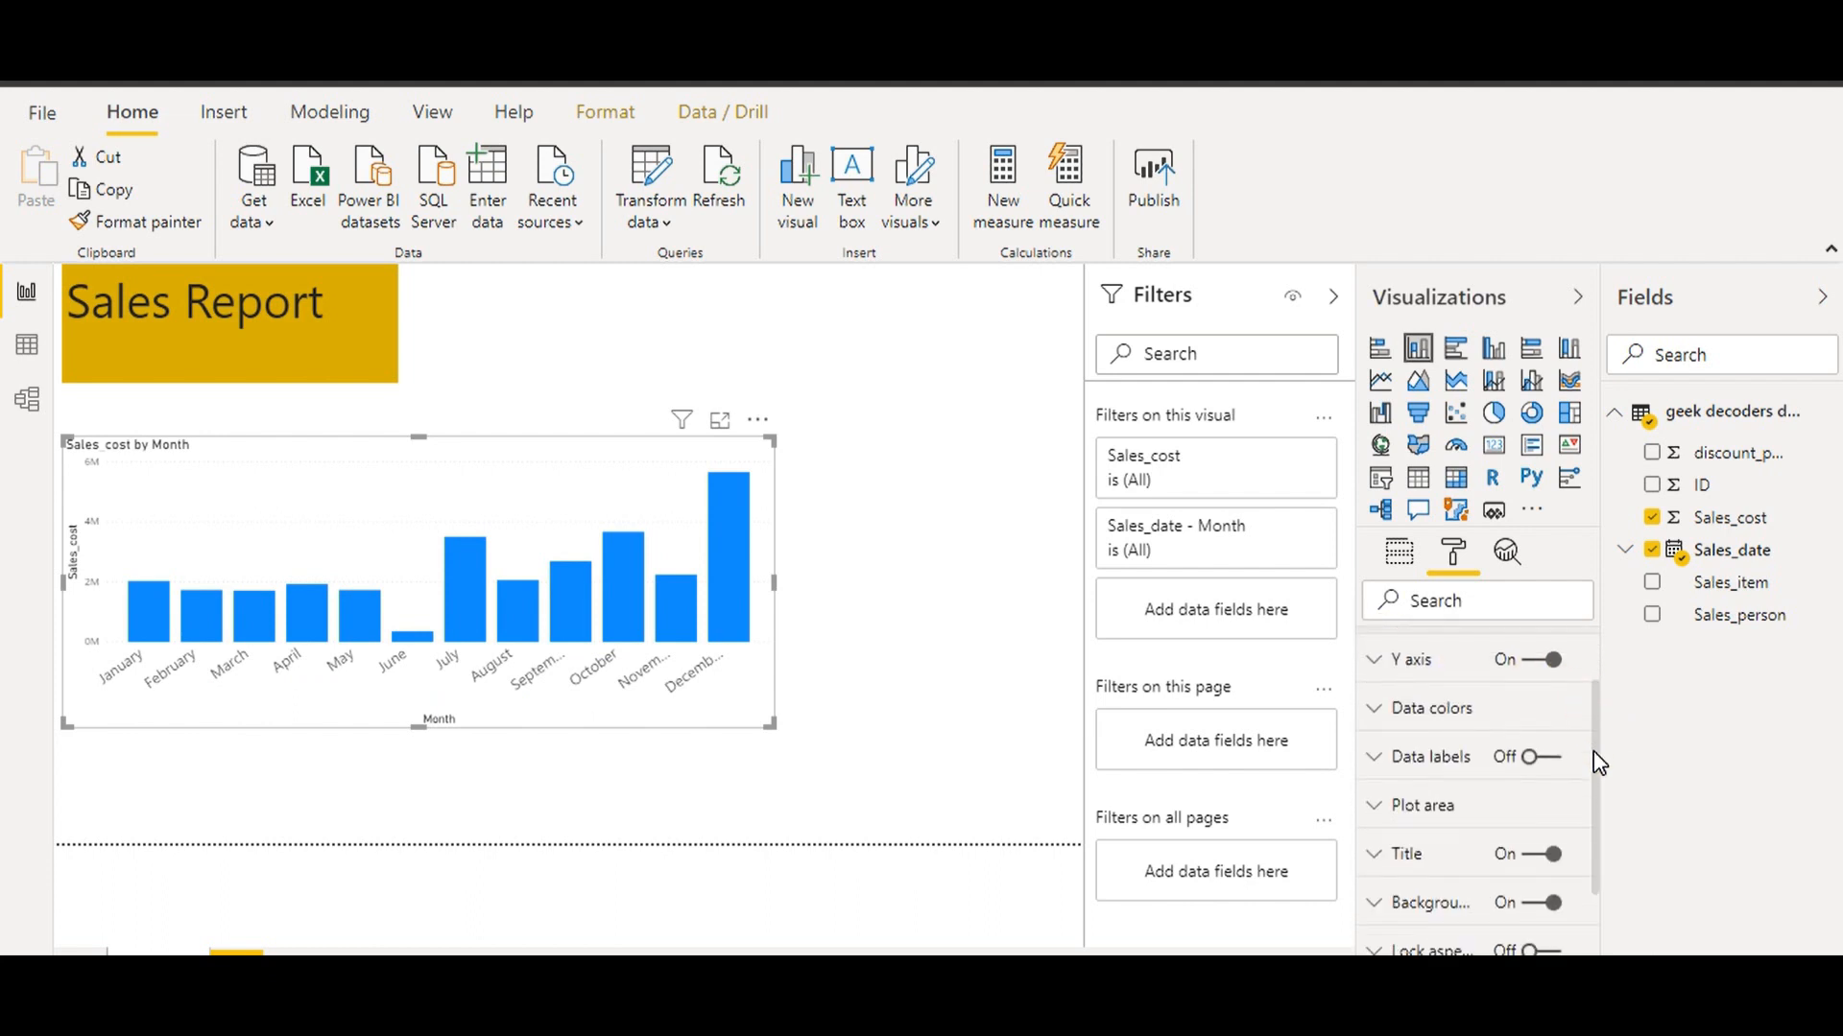
pyautogui.click(1557, 759)
pyautogui.moveTo(1597, 768); pyautogui.dragTo(1600, 838)
pyautogui.click(1557, 889)
pyautogui.moveTo(1596, 865); pyautogui.dragTo(1596, 793)
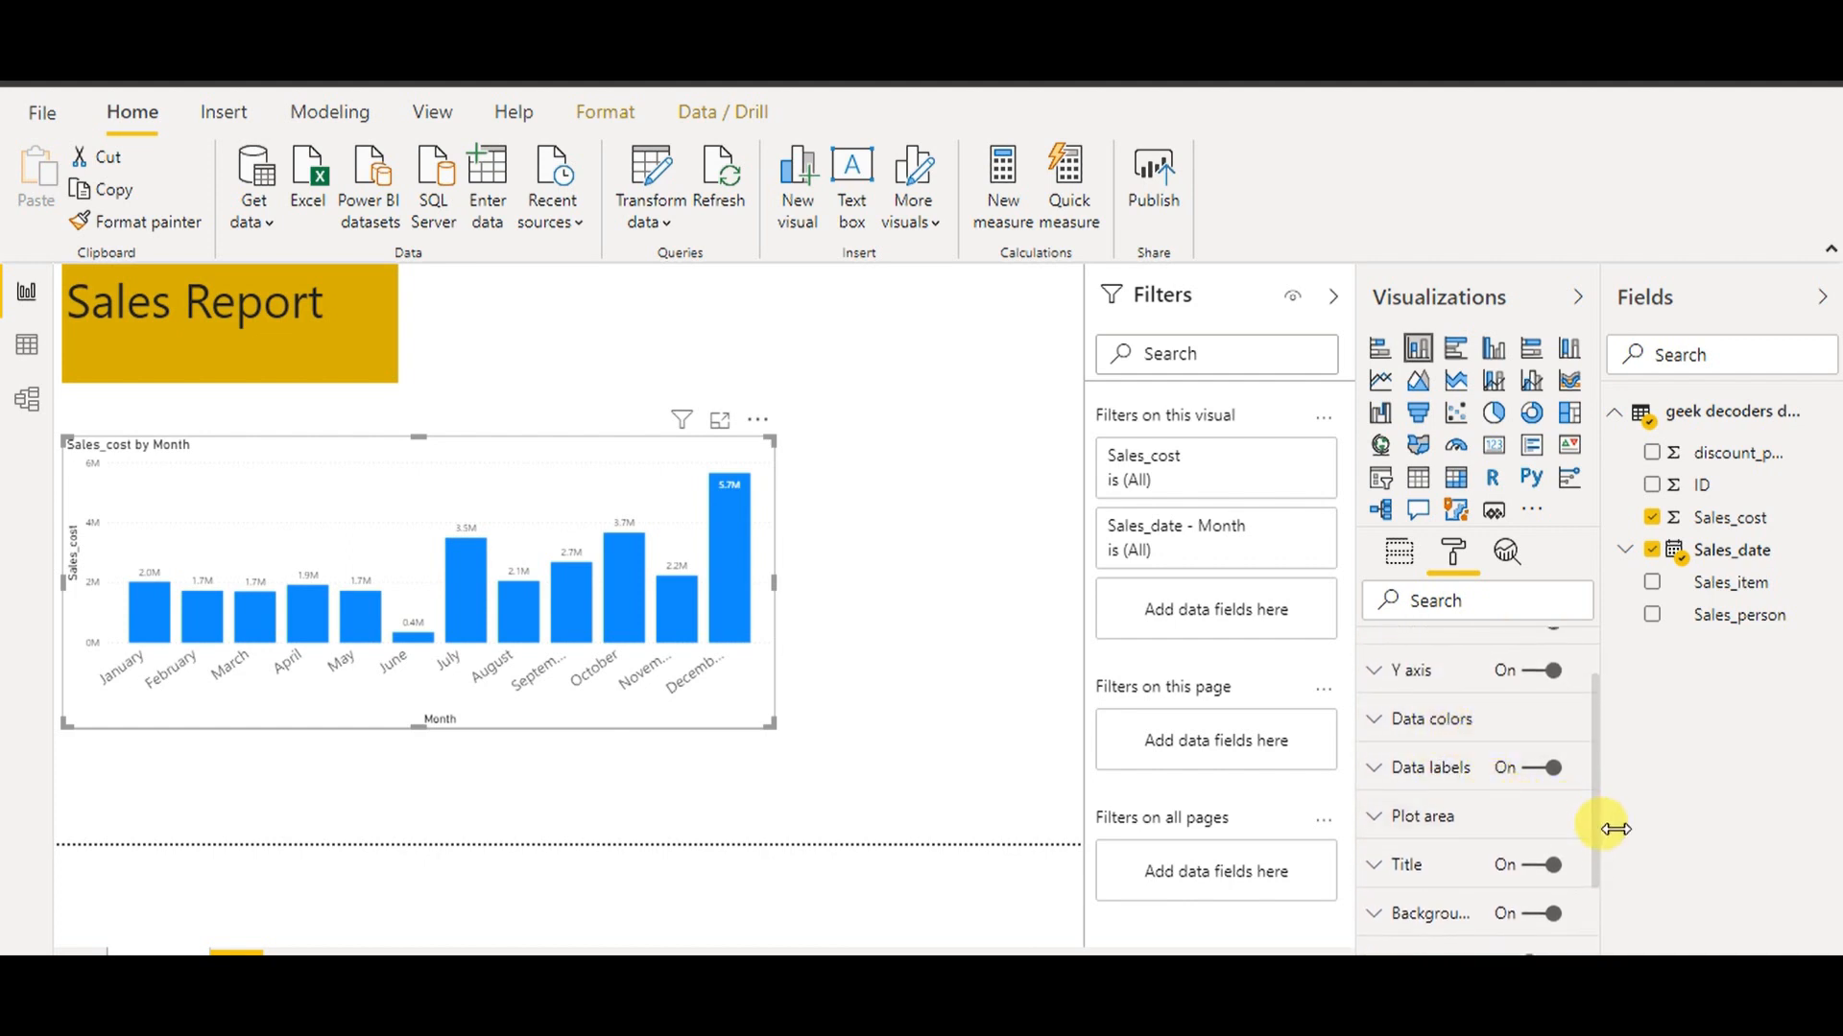
# Raise the data label text size to 14 pt and move the chart up slightly
pyautogui.click(1439, 768)
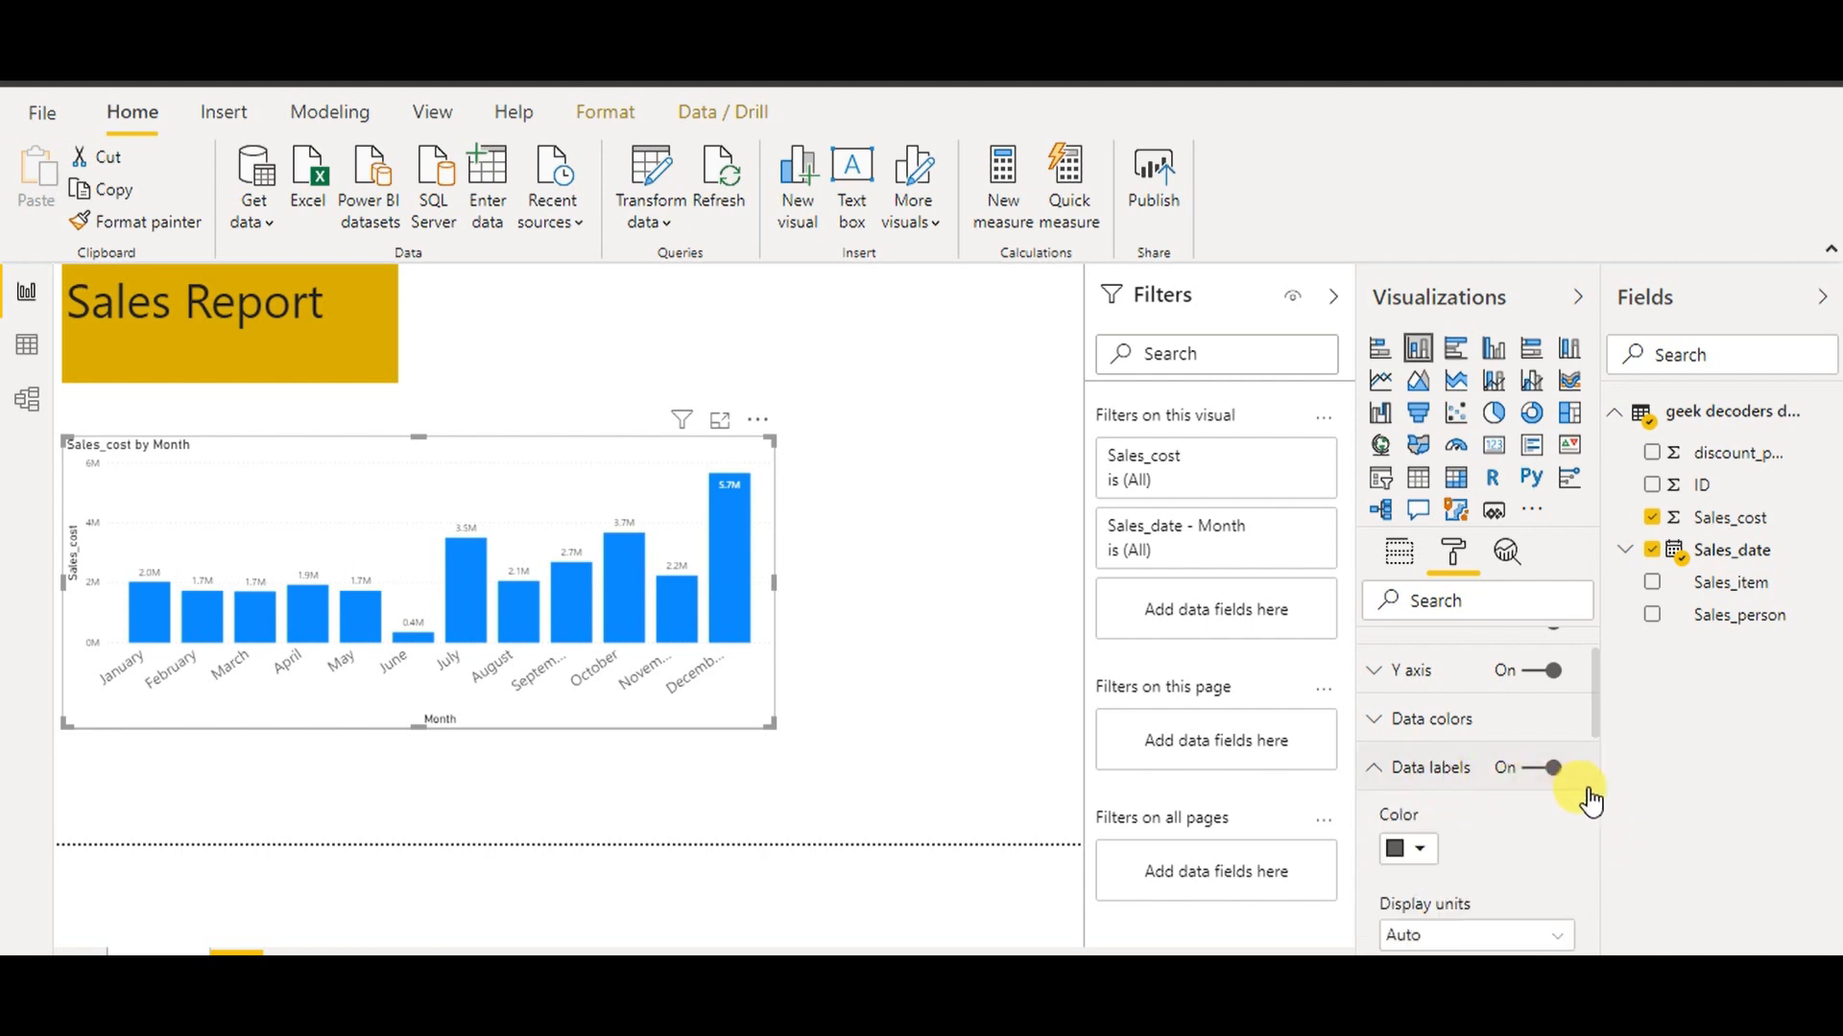
pyautogui.moveTo(1601, 739); pyautogui.dragTo(1600, 826)
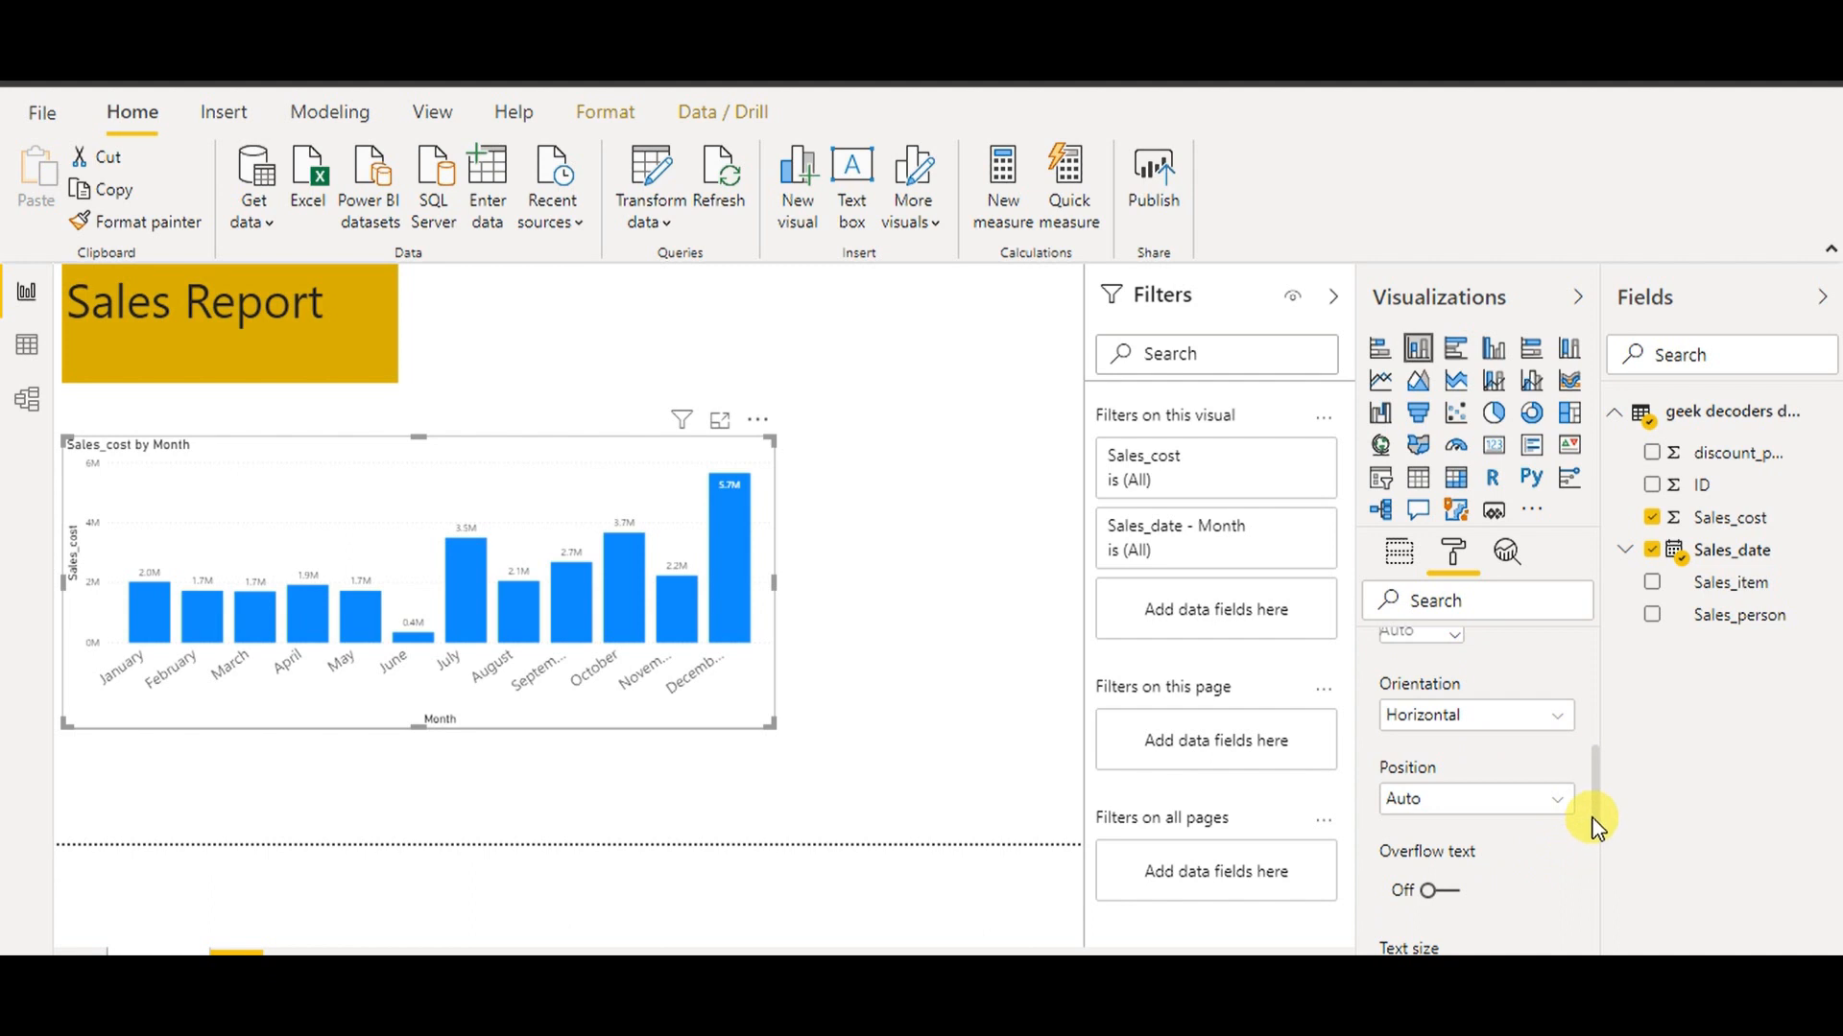
pyautogui.moveTo(1601, 828); pyautogui.dragTo(1600, 864)
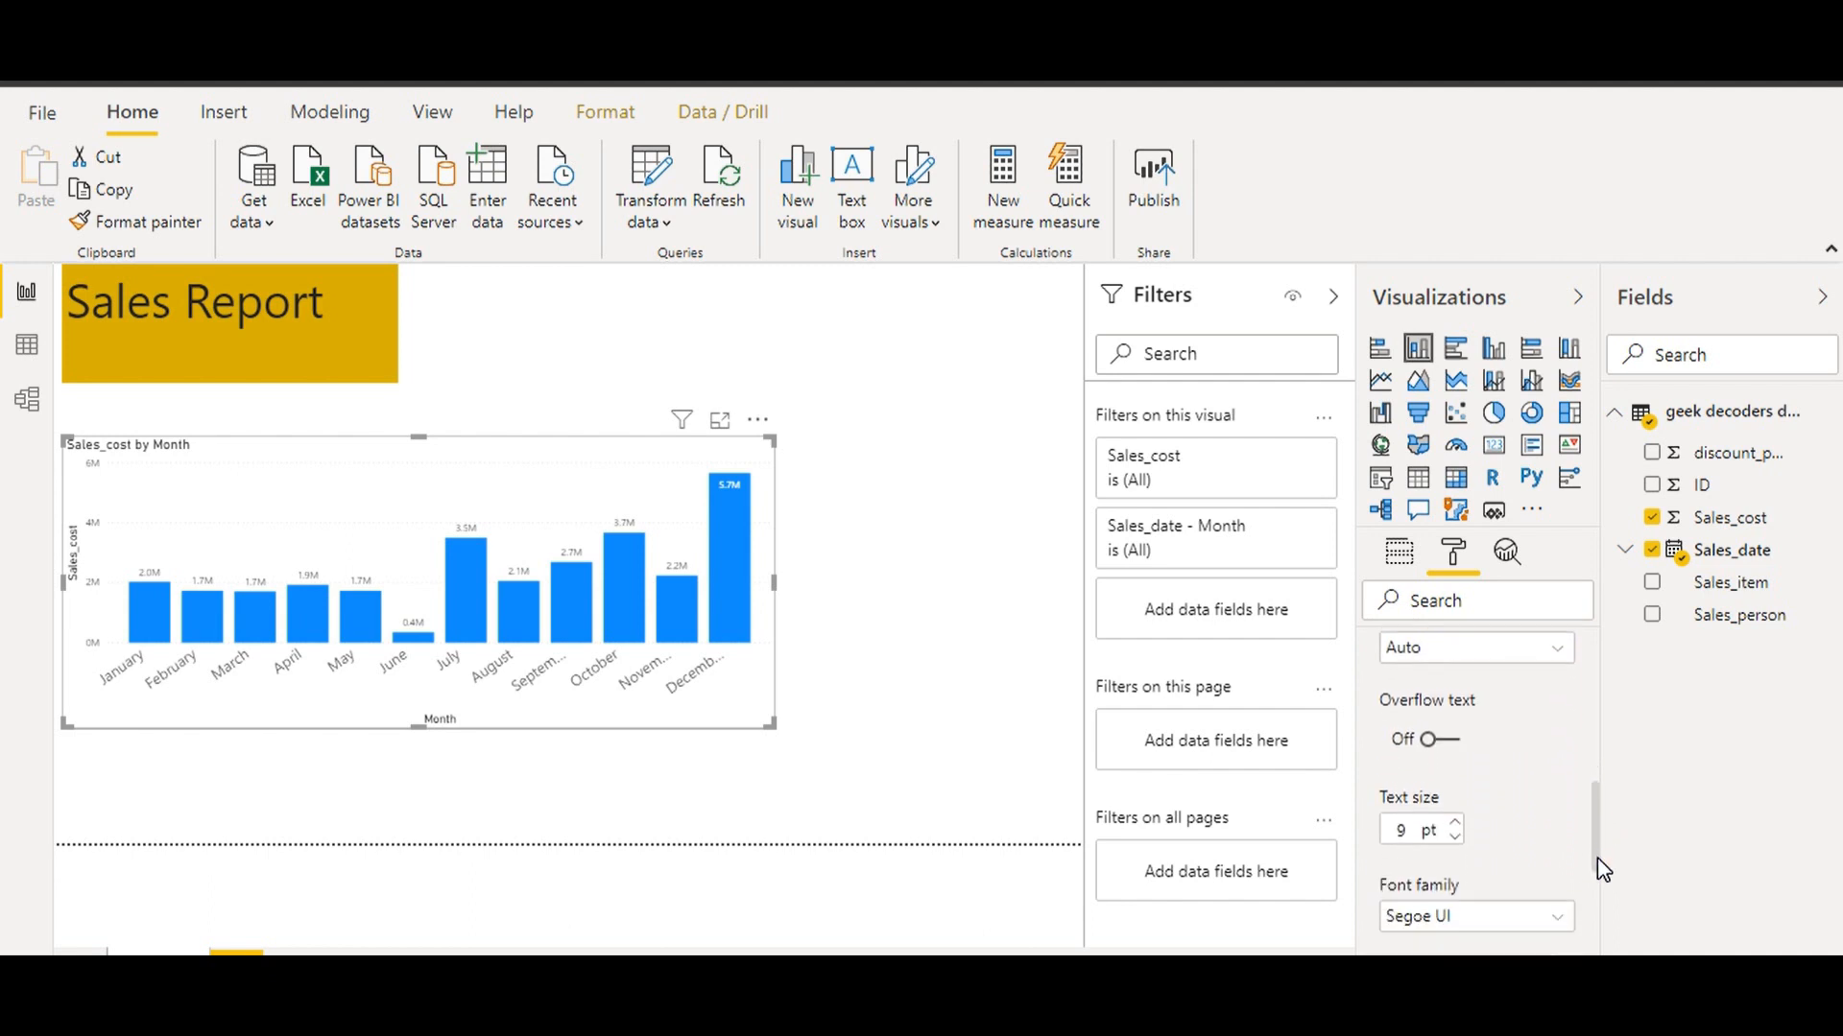
pyautogui.click(1456, 812)
pyautogui.click(1459, 814)
pyautogui.click(1458, 814)
pyautogui.moveTo(485, 511); pyautogui.dragTo(487, 465)
pyautogui.click(985, 501)
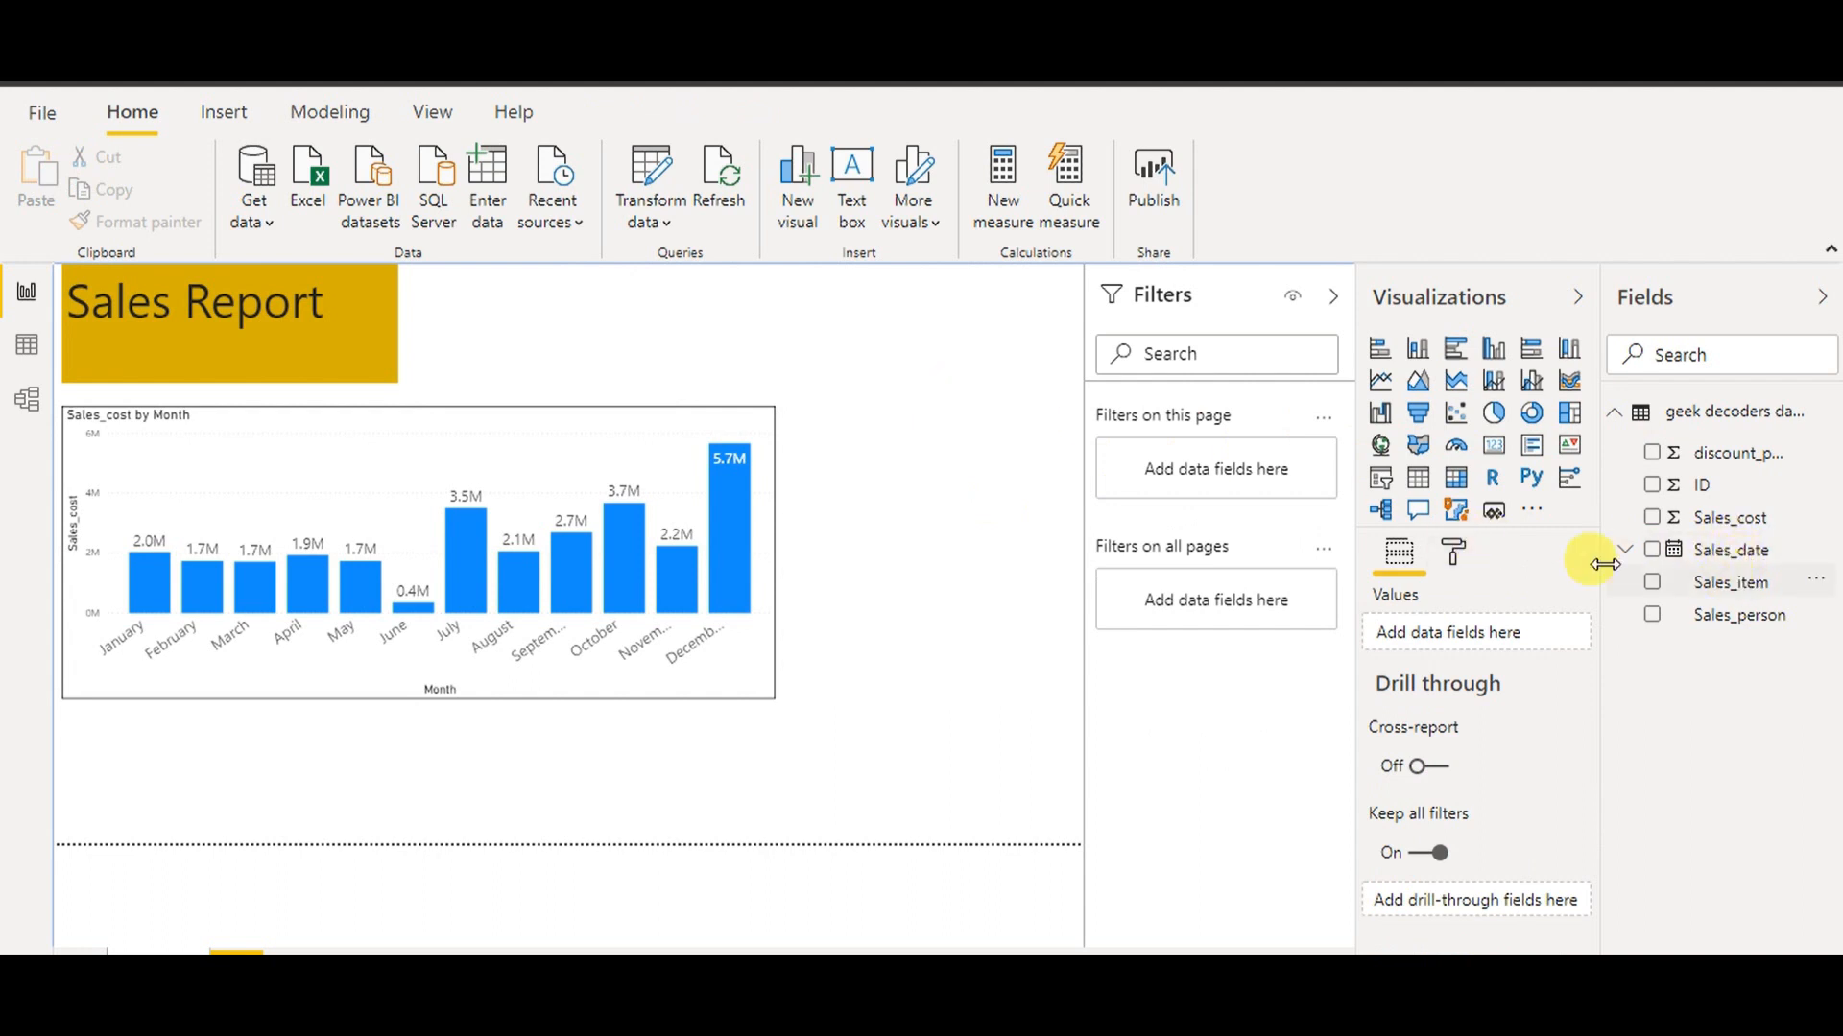
# Add a Sales_date slicer and size it beside the Sales Report title
pyautogui.click(1401, 482)
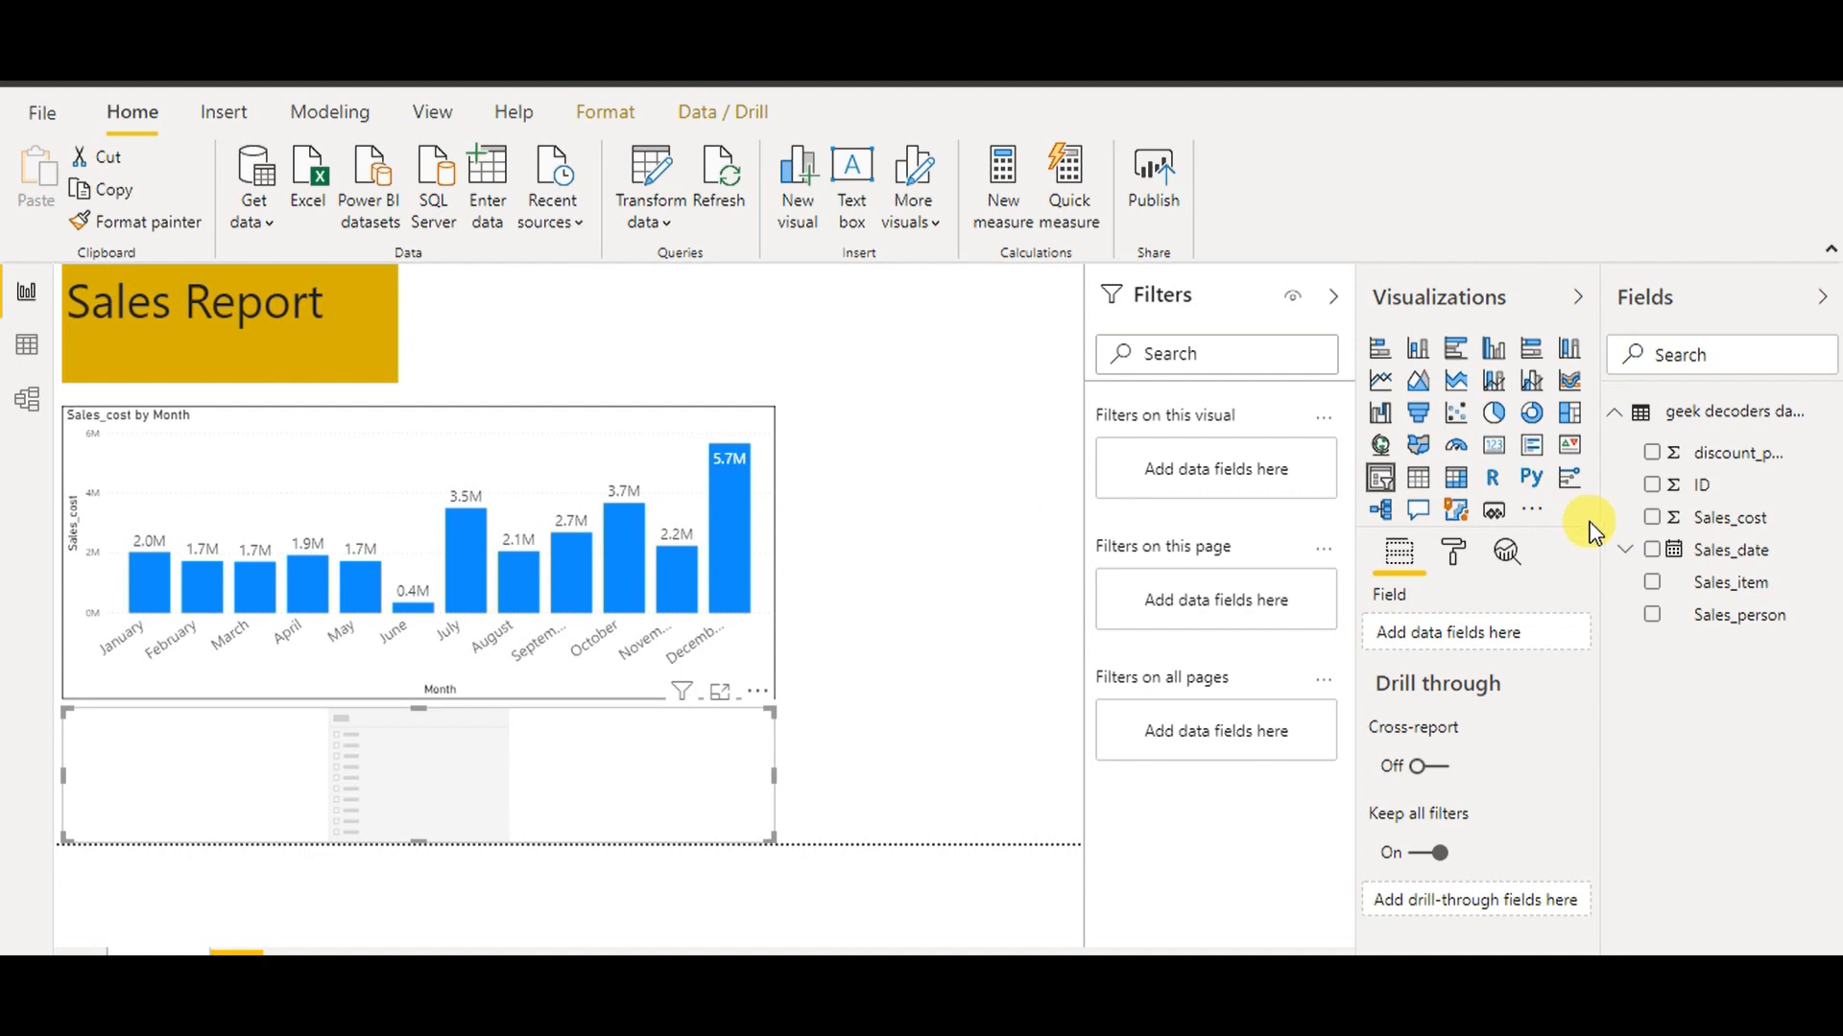
pyautogui.moveTo(1723, 568); pyautogui.dragTo(545, 774)
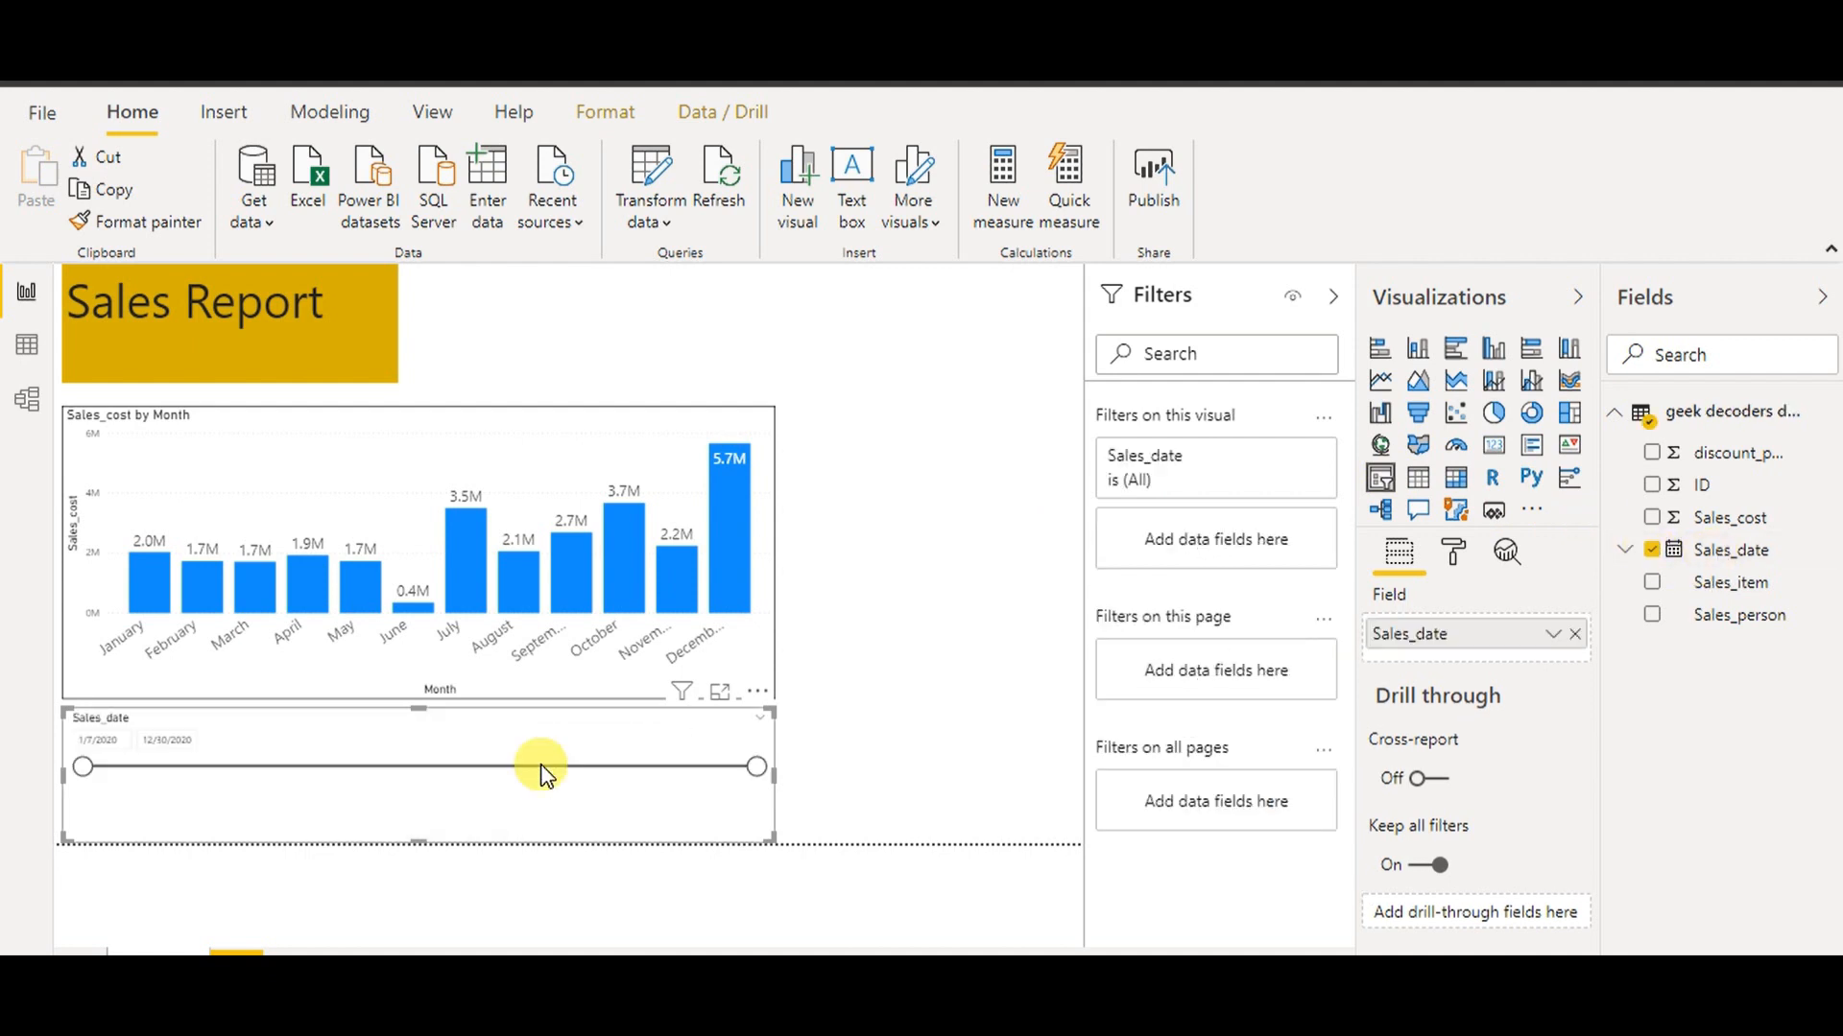
pyautogui.moveTo(637, 739); pyautogui.dragTo(874, 285)
pyautogui.moveTo(298, 329); pyautogui.dragTo(425, 336)
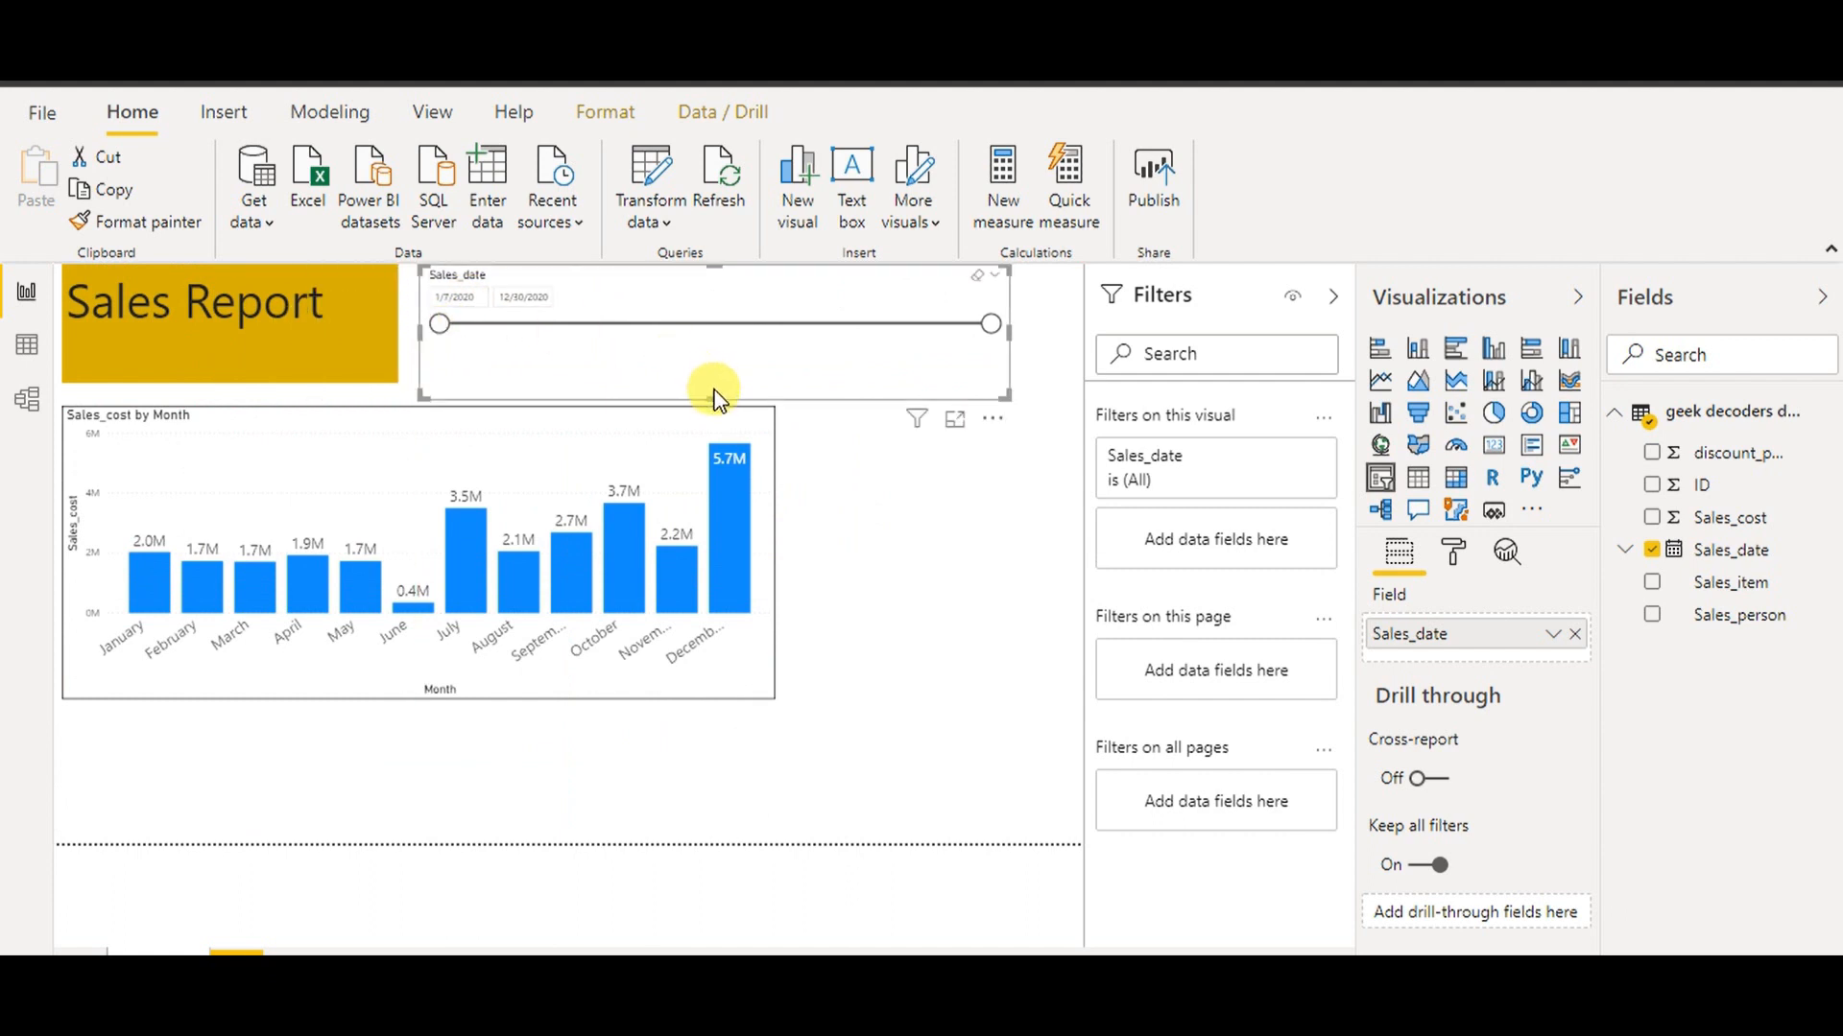
pyautogui.moveTo(721, 410); pyautogui.dragTo(722, 381)
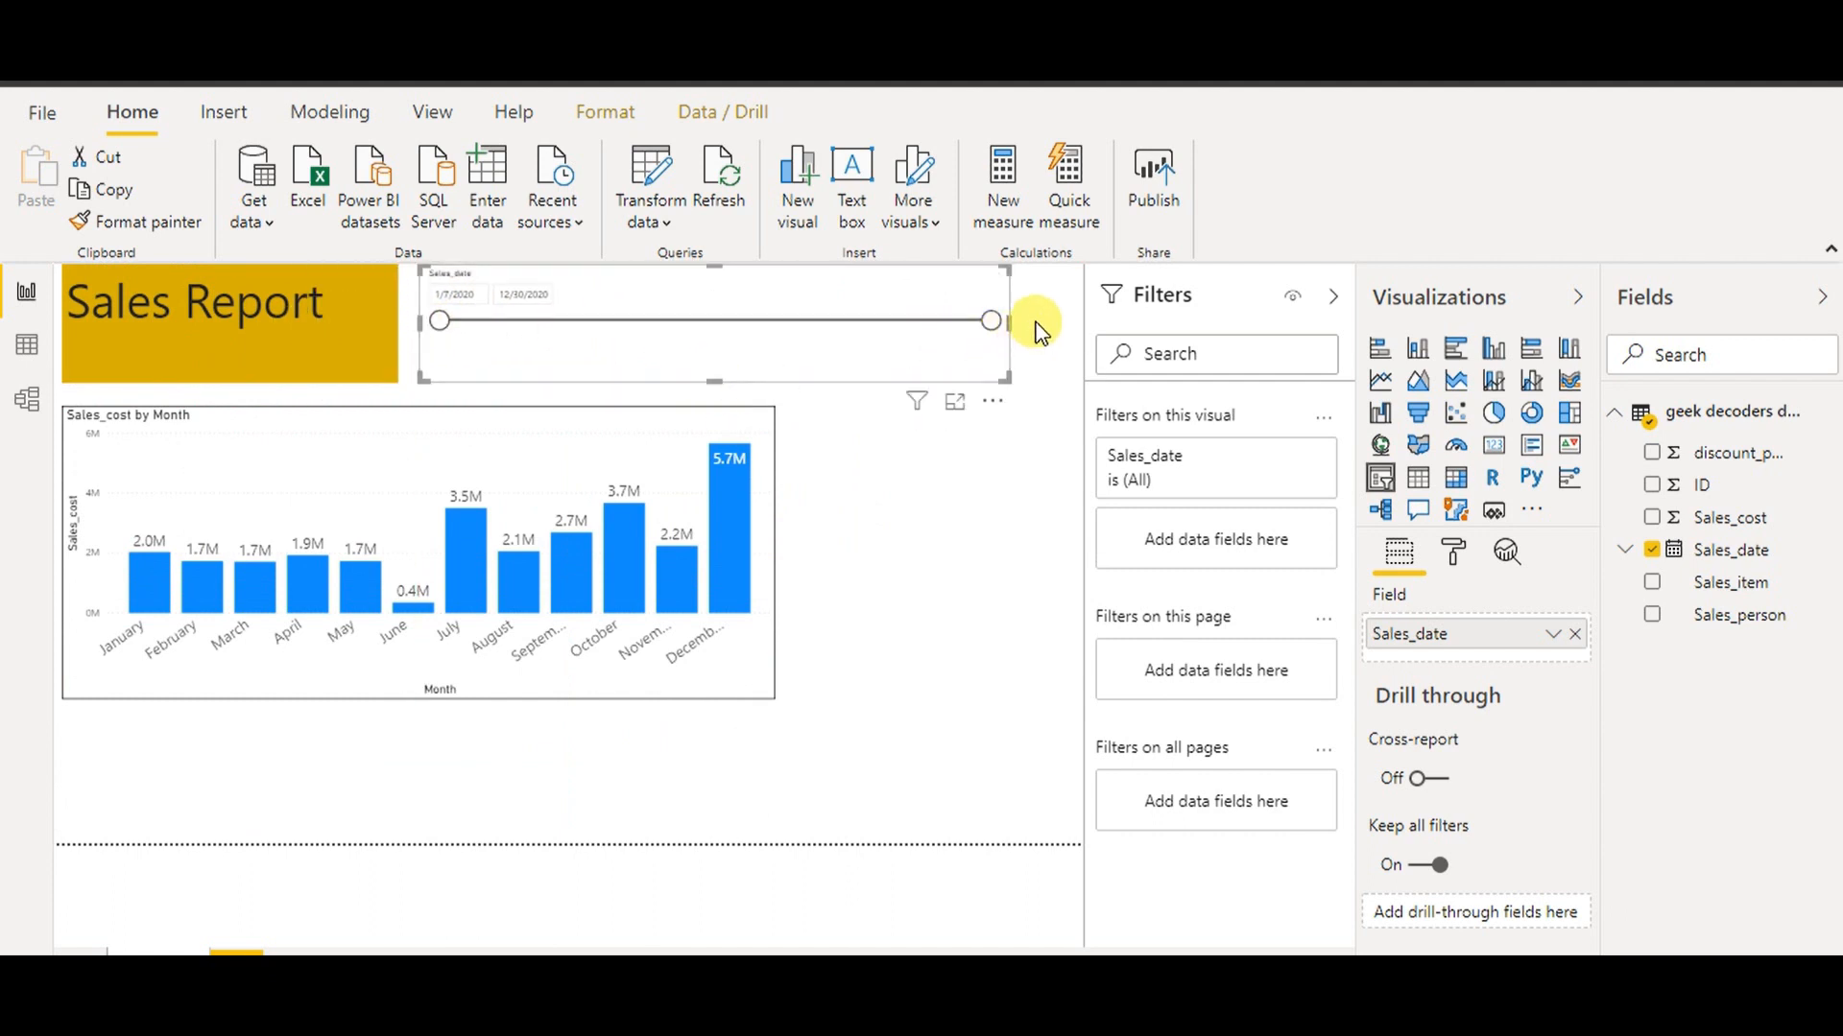
pyautogui.moveTo(1023, 326); pyautogui.dragTo(816, 331)
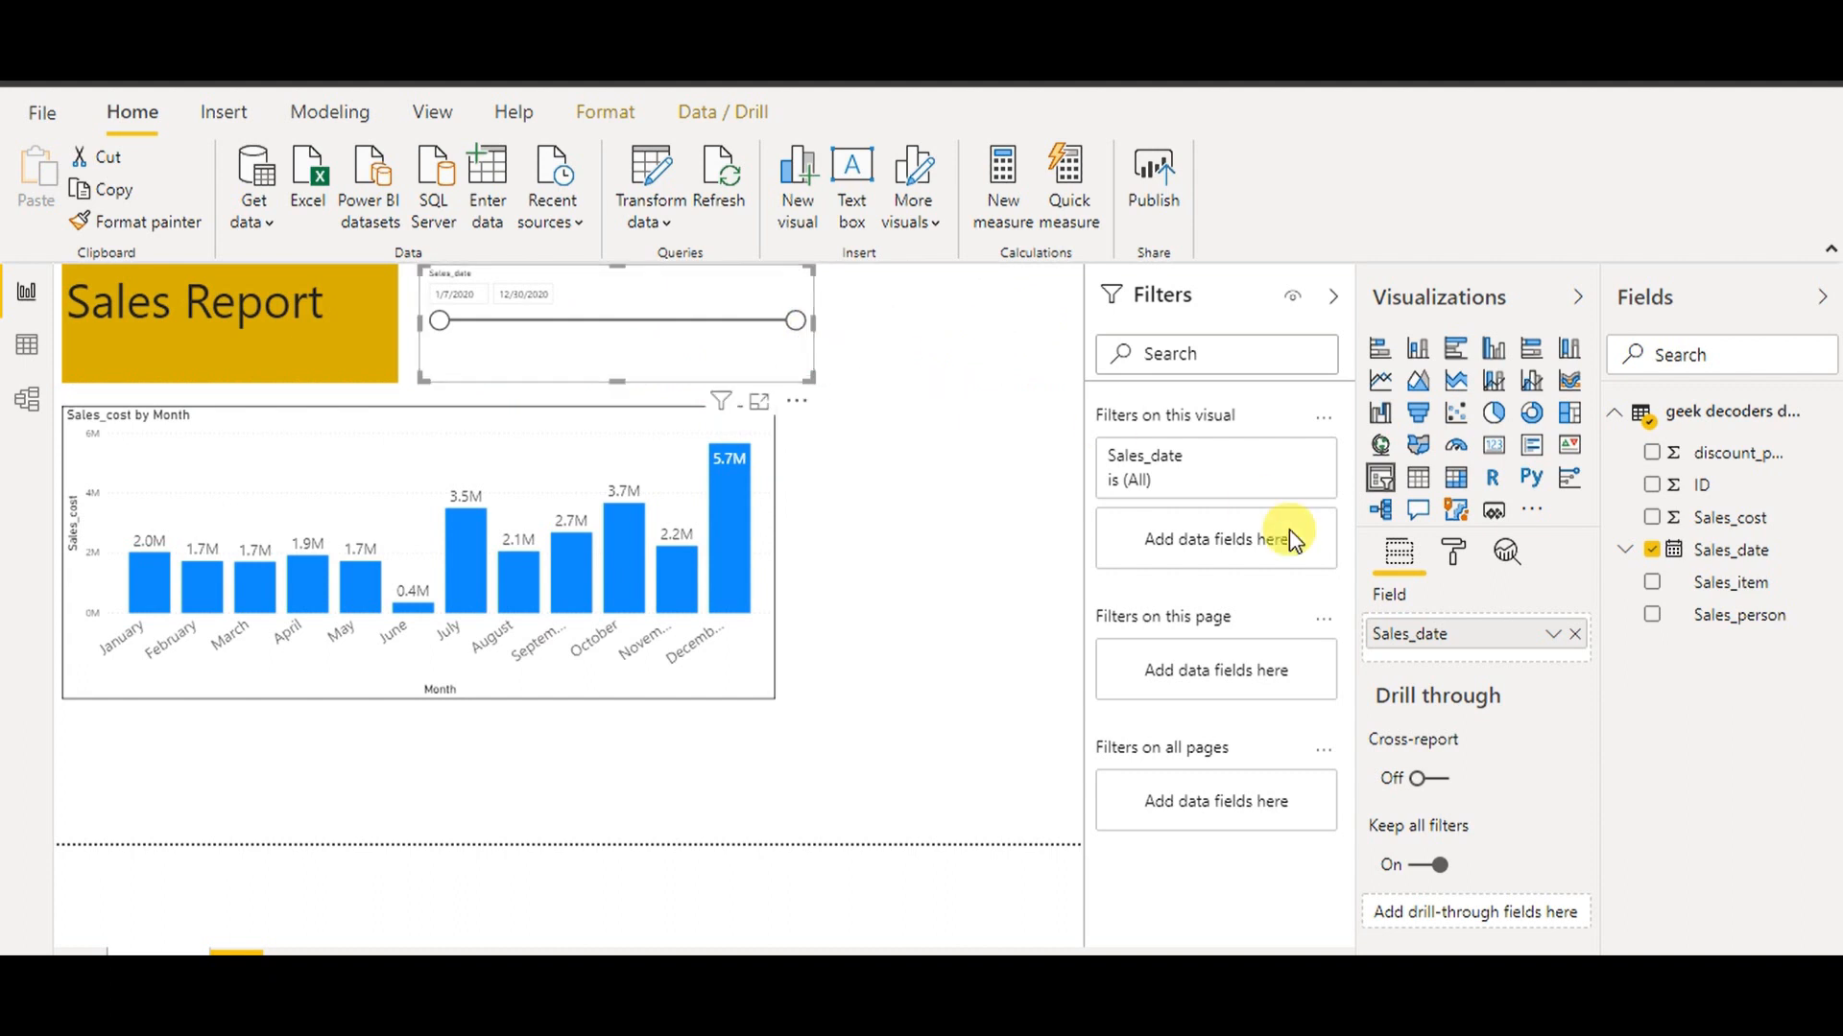
# Set the date slicer's date input text to 14 pt and turn its border on
pyautogui.click(1450, 554)
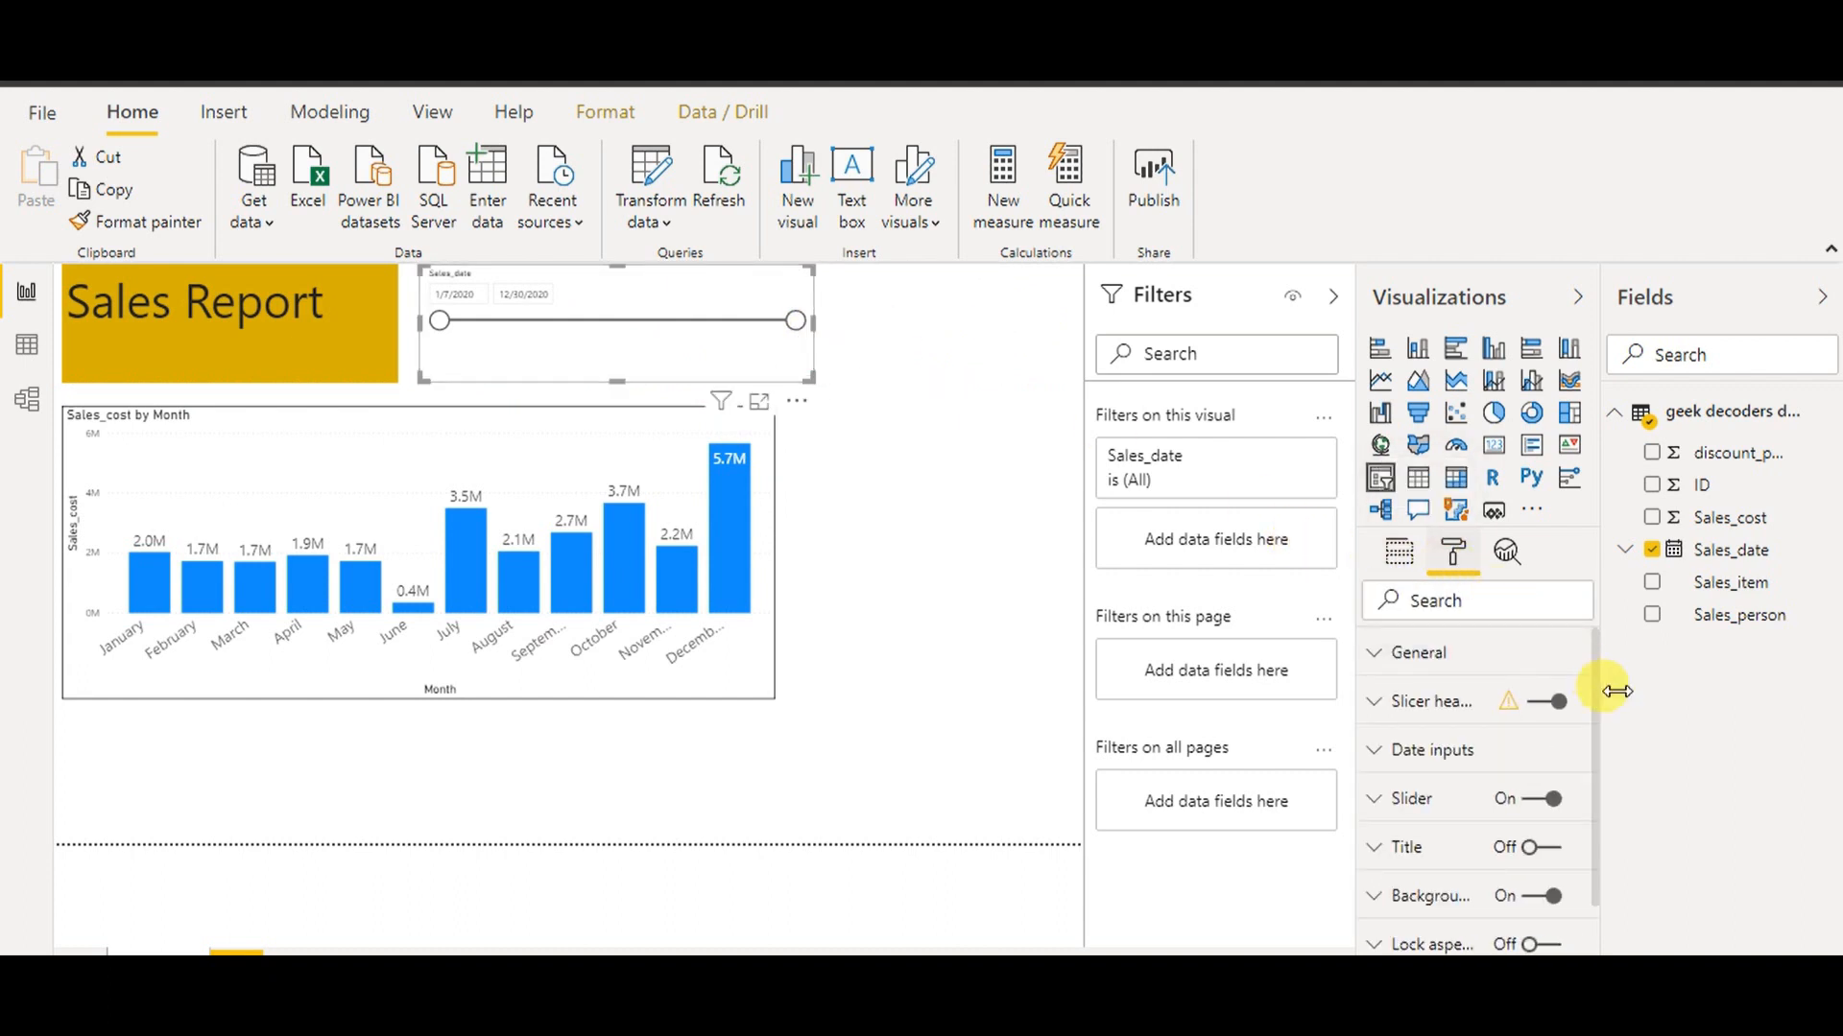
pyautogui.moveTo(1595, 711); pyautogui.dragTo(1612, 851)
pyautogui.click(1379, 713)
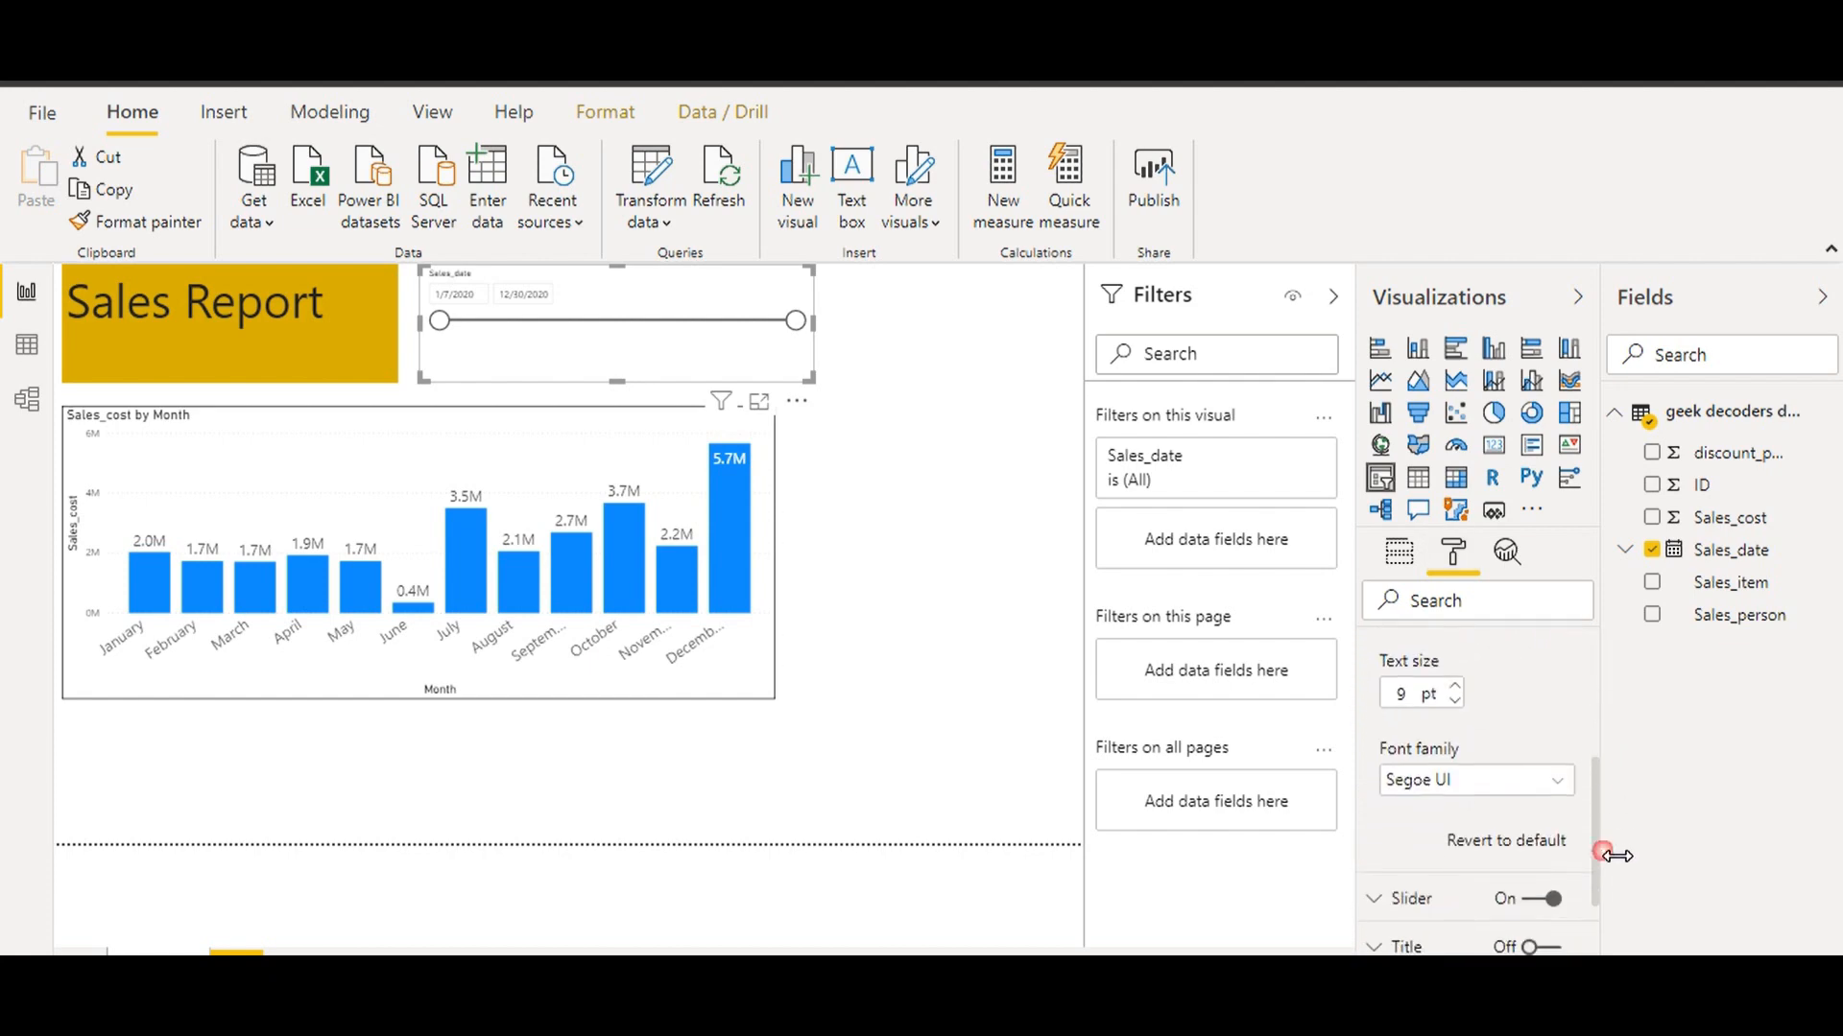
pyautogui.click(1455, 687)
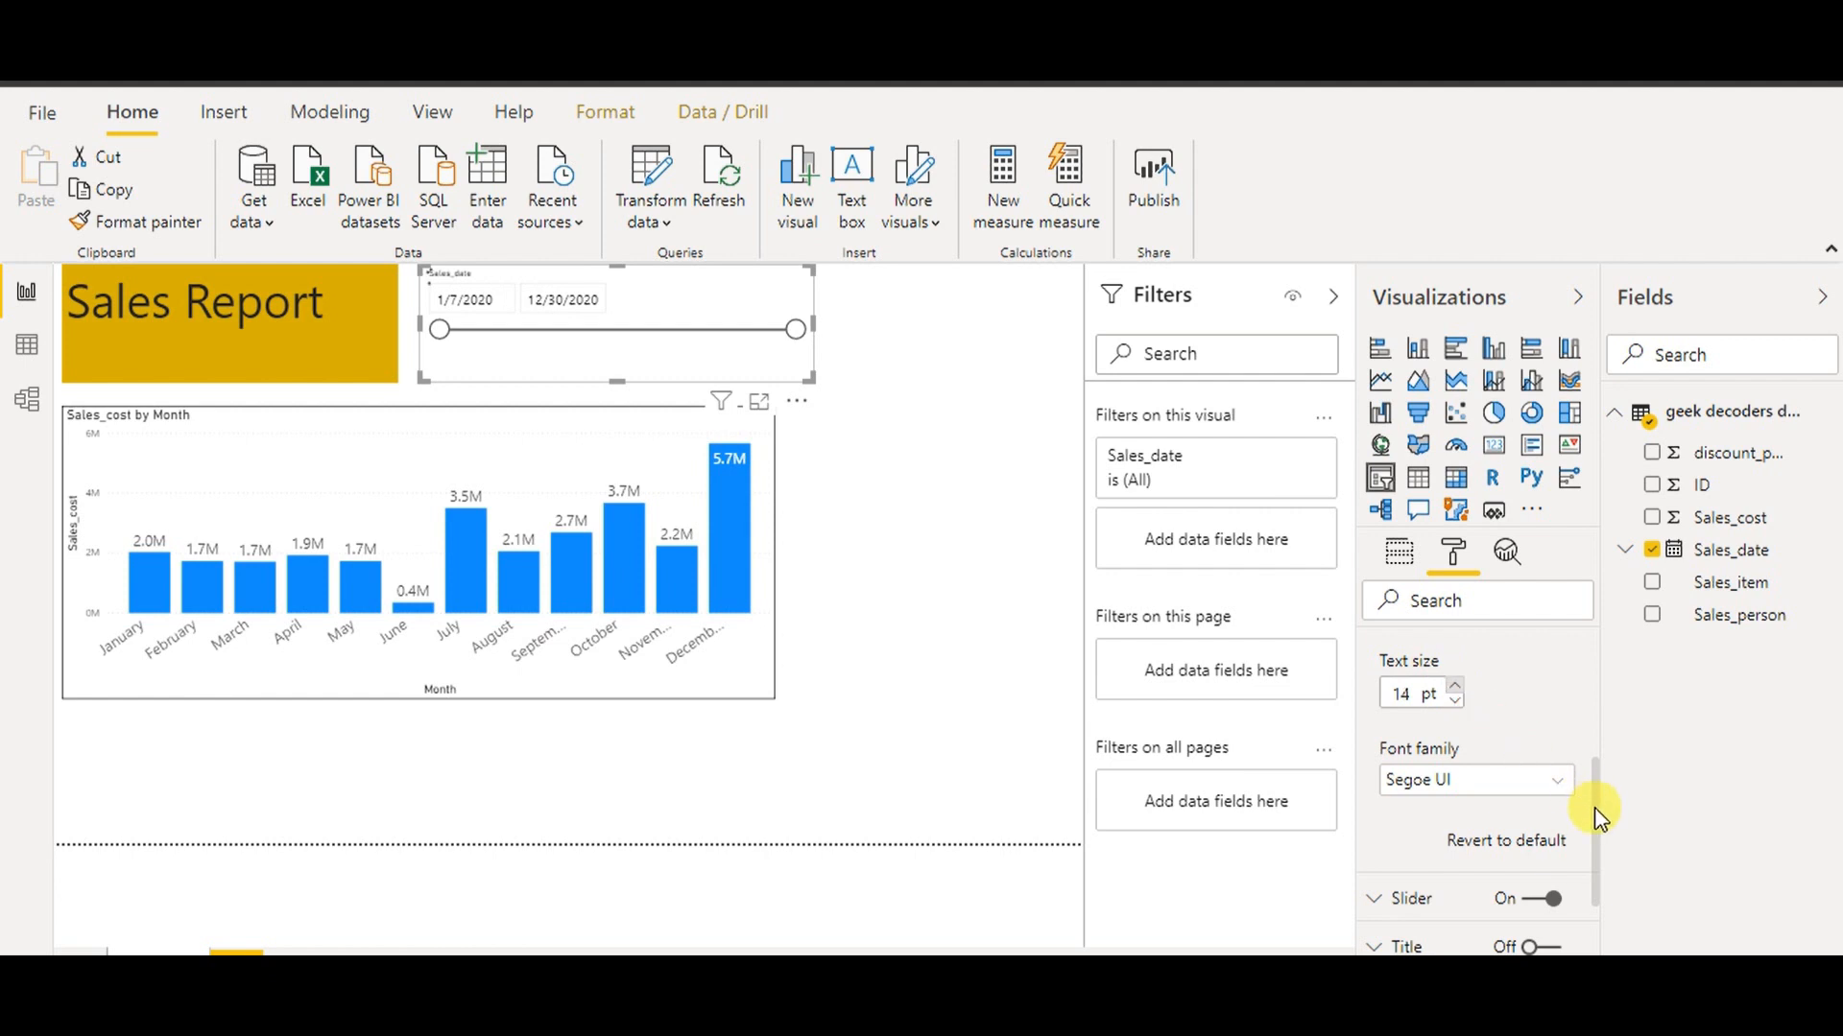
pyautogui.moveTo(1593, 808); pyautogui.dragTo(1609, 877)
pyautogui.click(1547, 924)
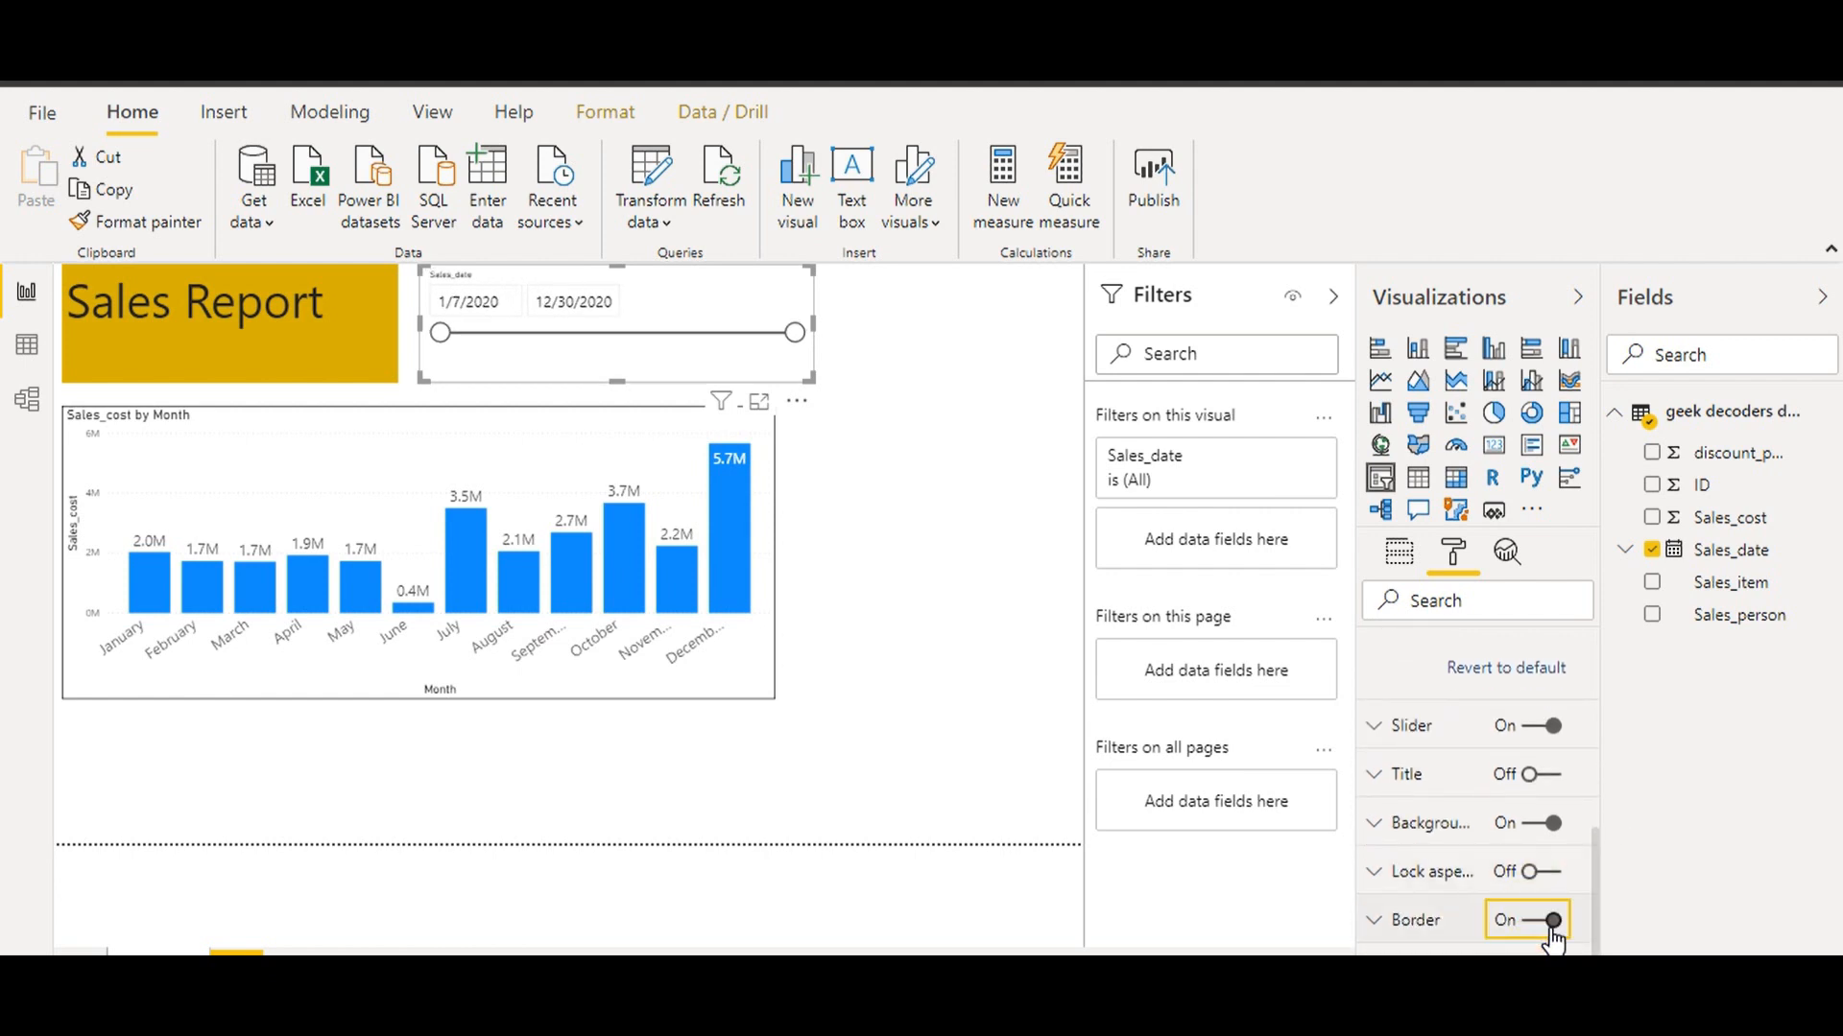
# Narrow the date slicer, then test the range at 6/3/2020 and restore 1/7/2020
pyautogui.click(945, 509)
pyautogui.click(814, 331)
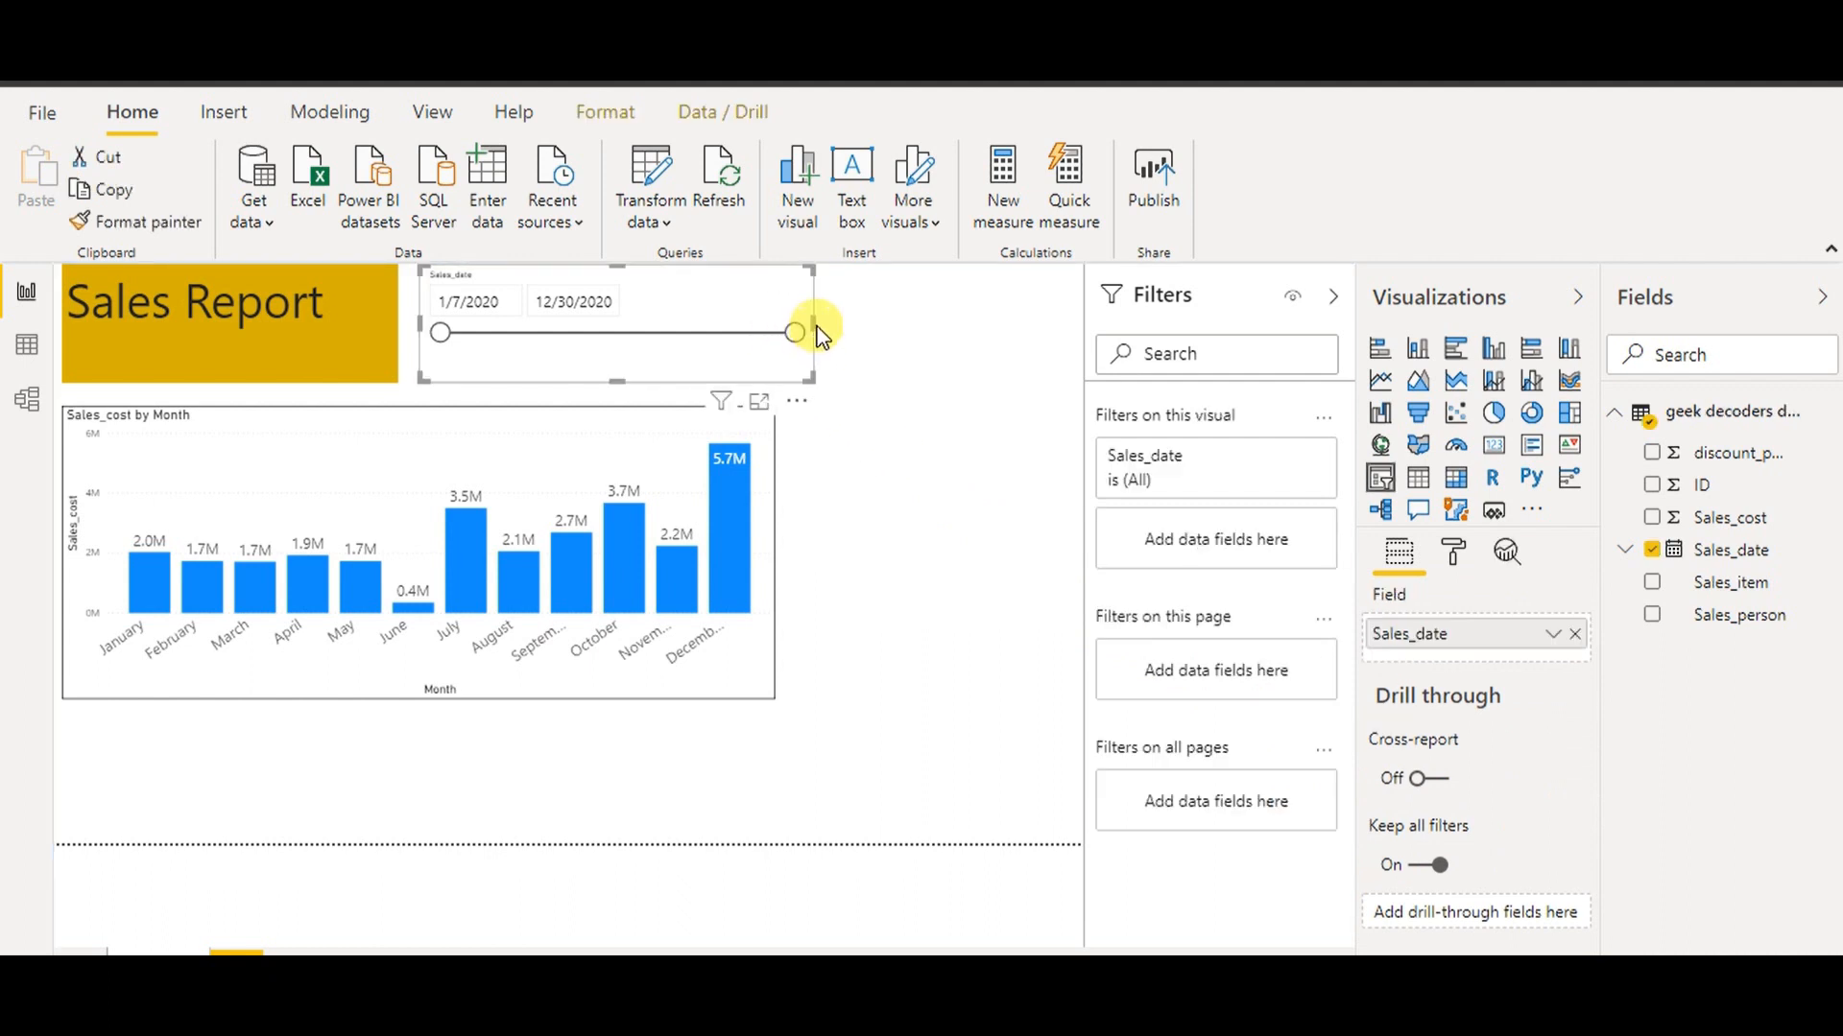
pyautogui.moveTo(823, 329); pyautogui.dragTo(775, 334)
pyautogui.click(440, 334)
pyautogui.moveTo(441, 333); pyautogui.dragTo(571, 333)
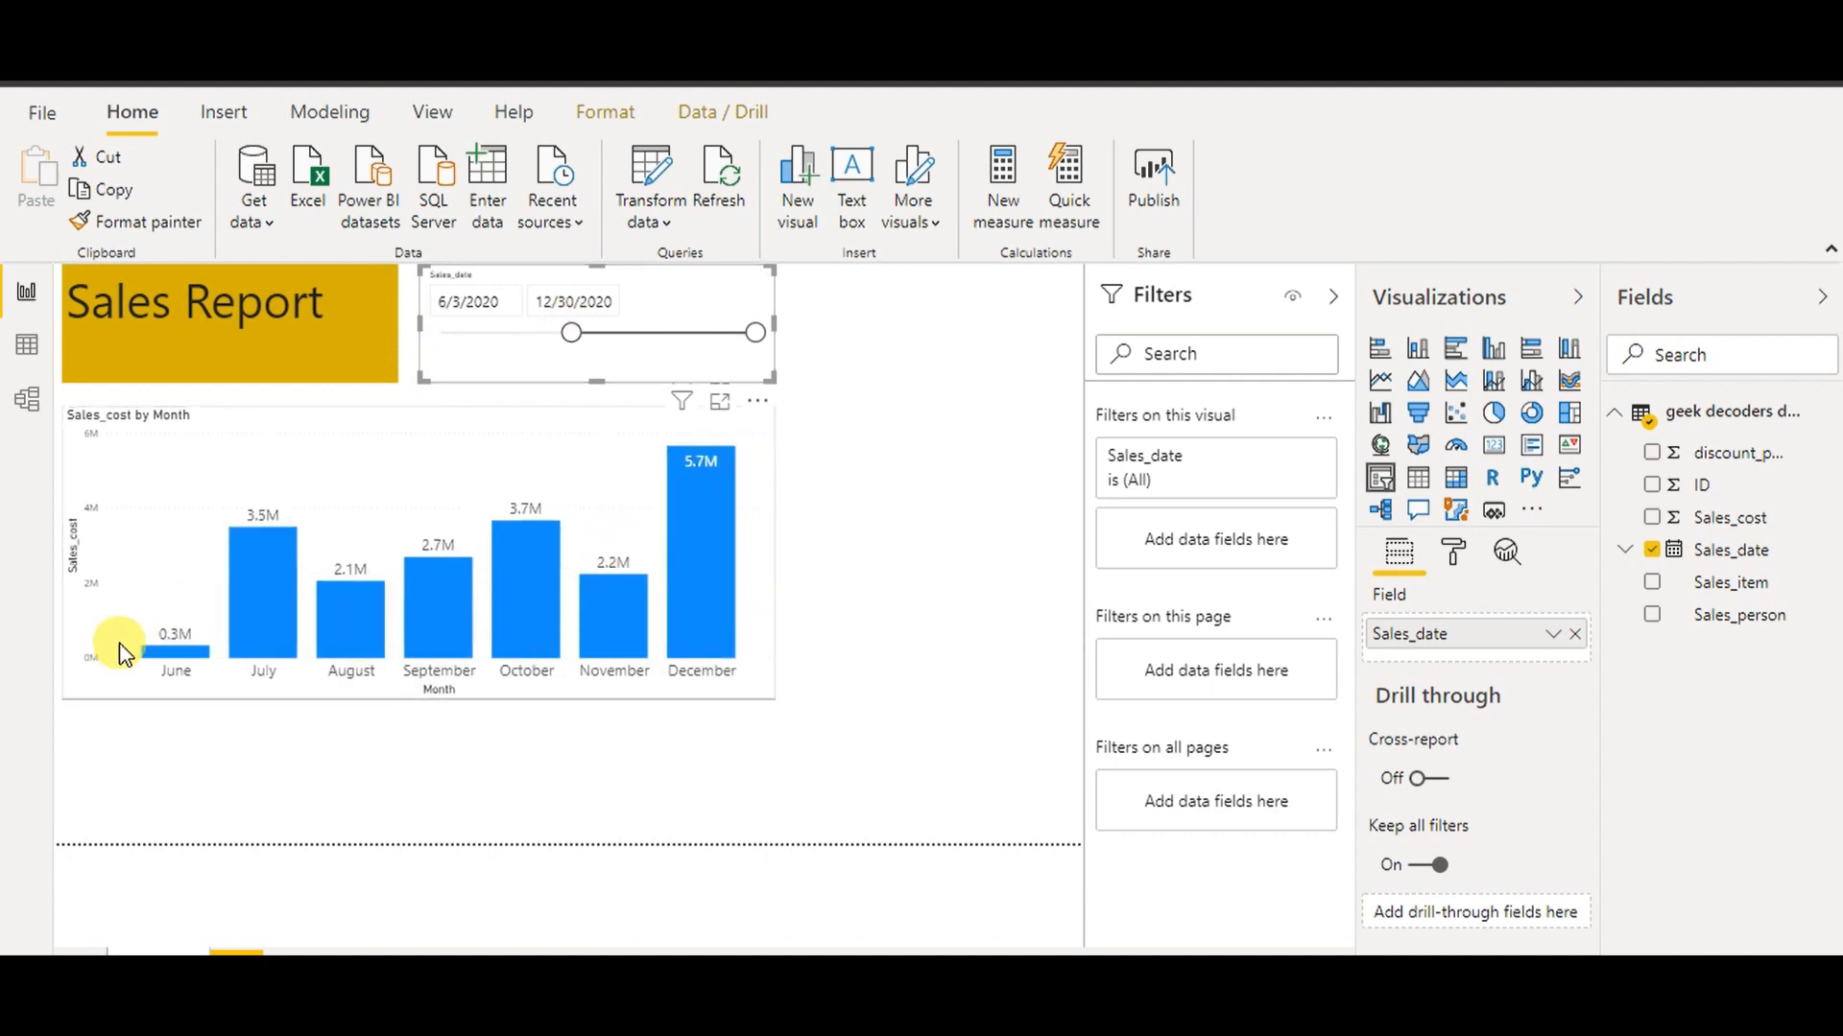
pyautogui.moveTo(574, 336); pyautogui.dragTo(442, 334)
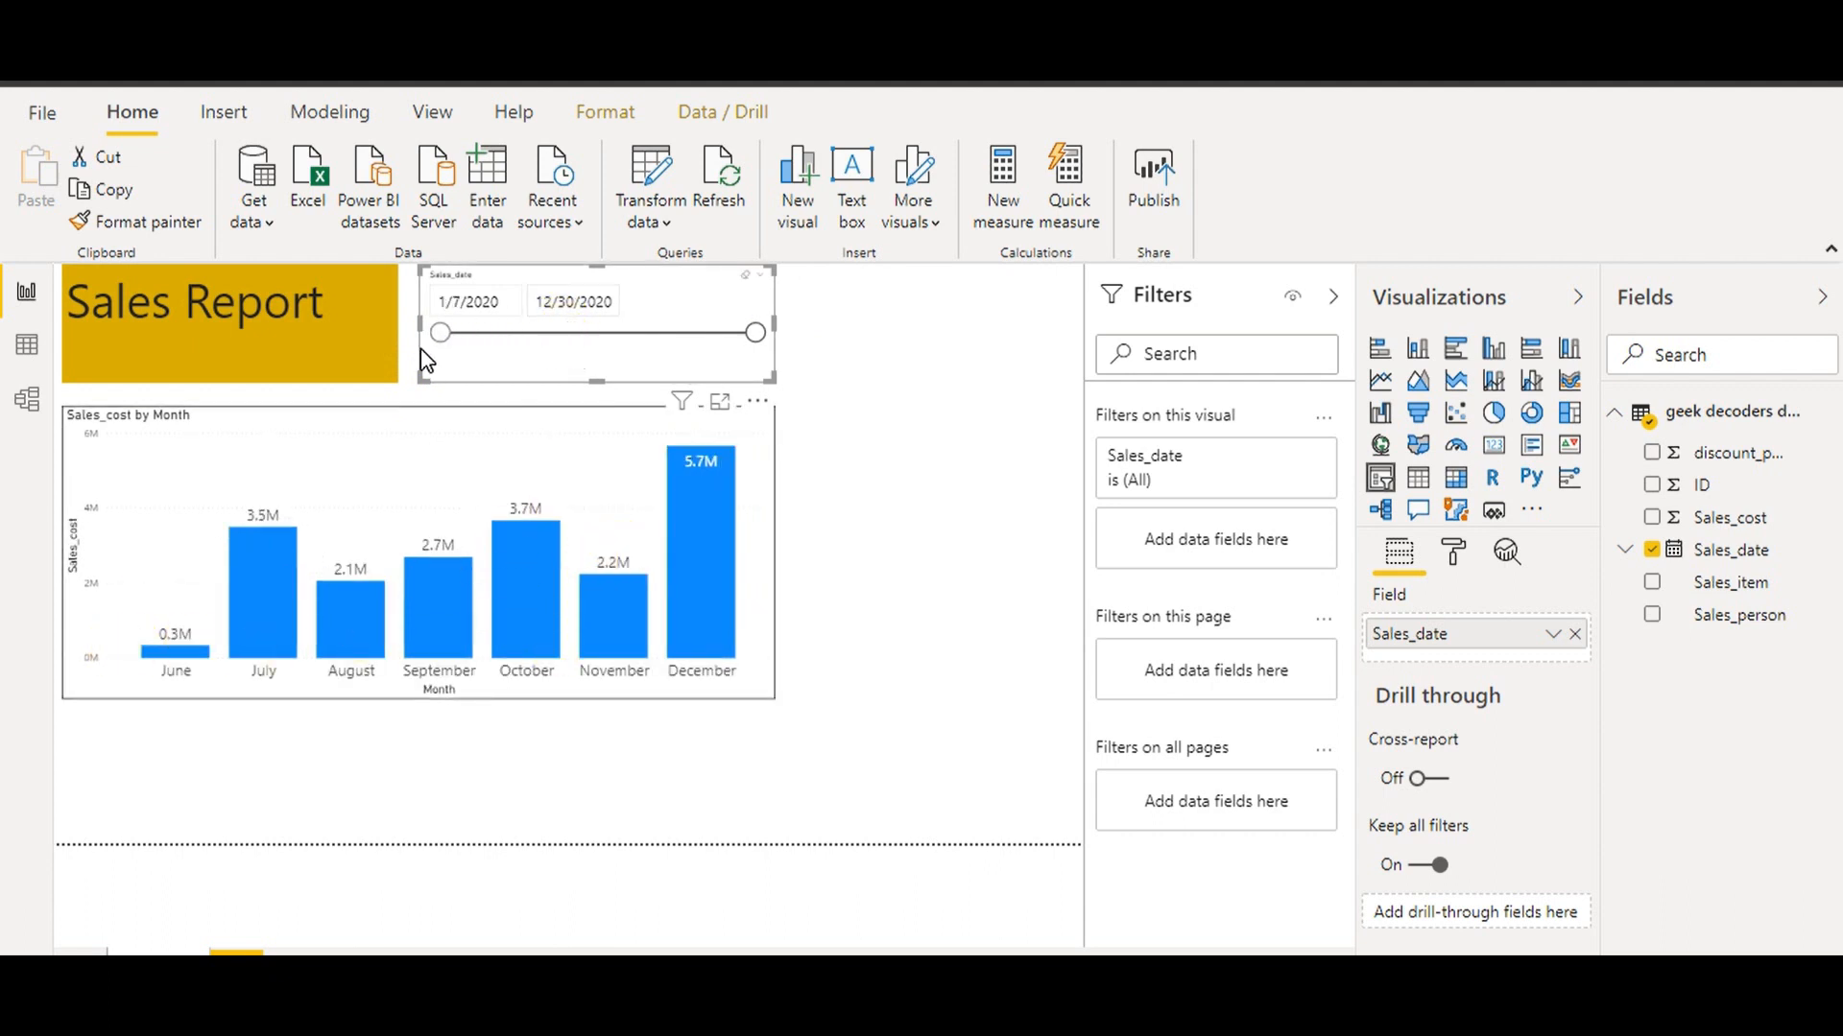
pyautogui.click(1010, 441)
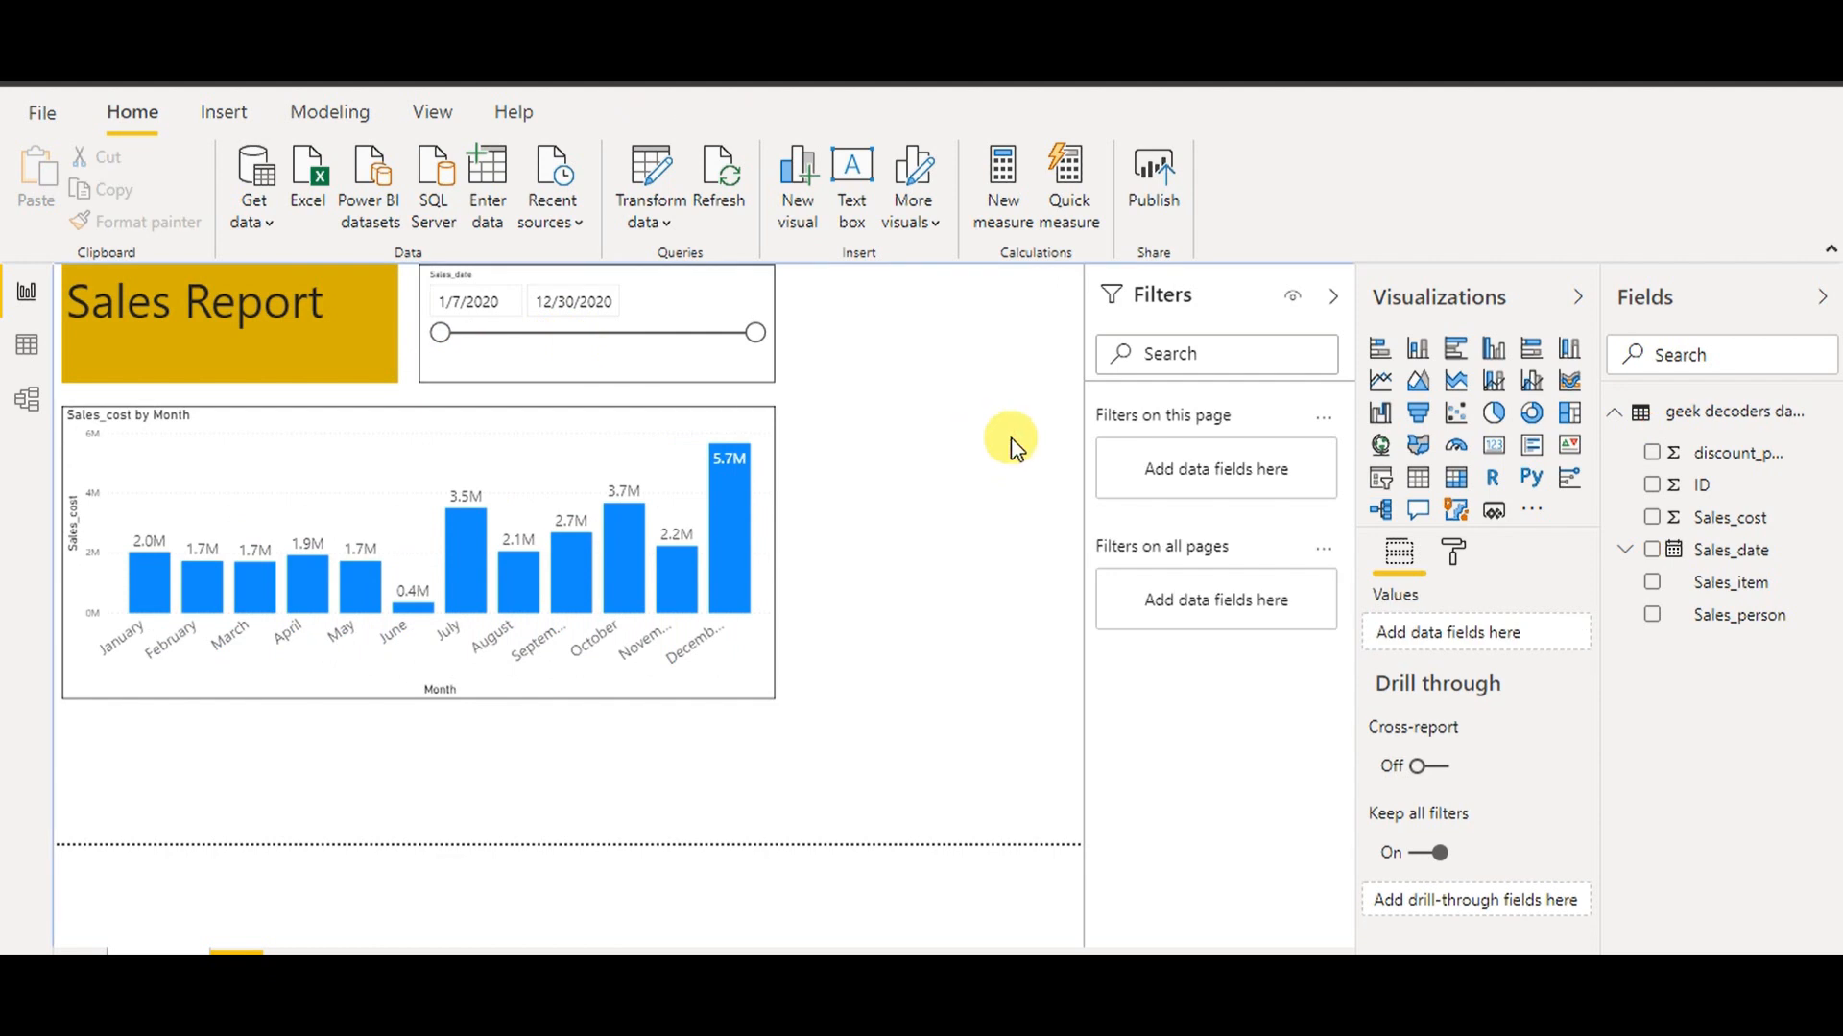
# Add a Sales_person list slicer and place it beside the date slicer
pyautogui.click(1402, 480)
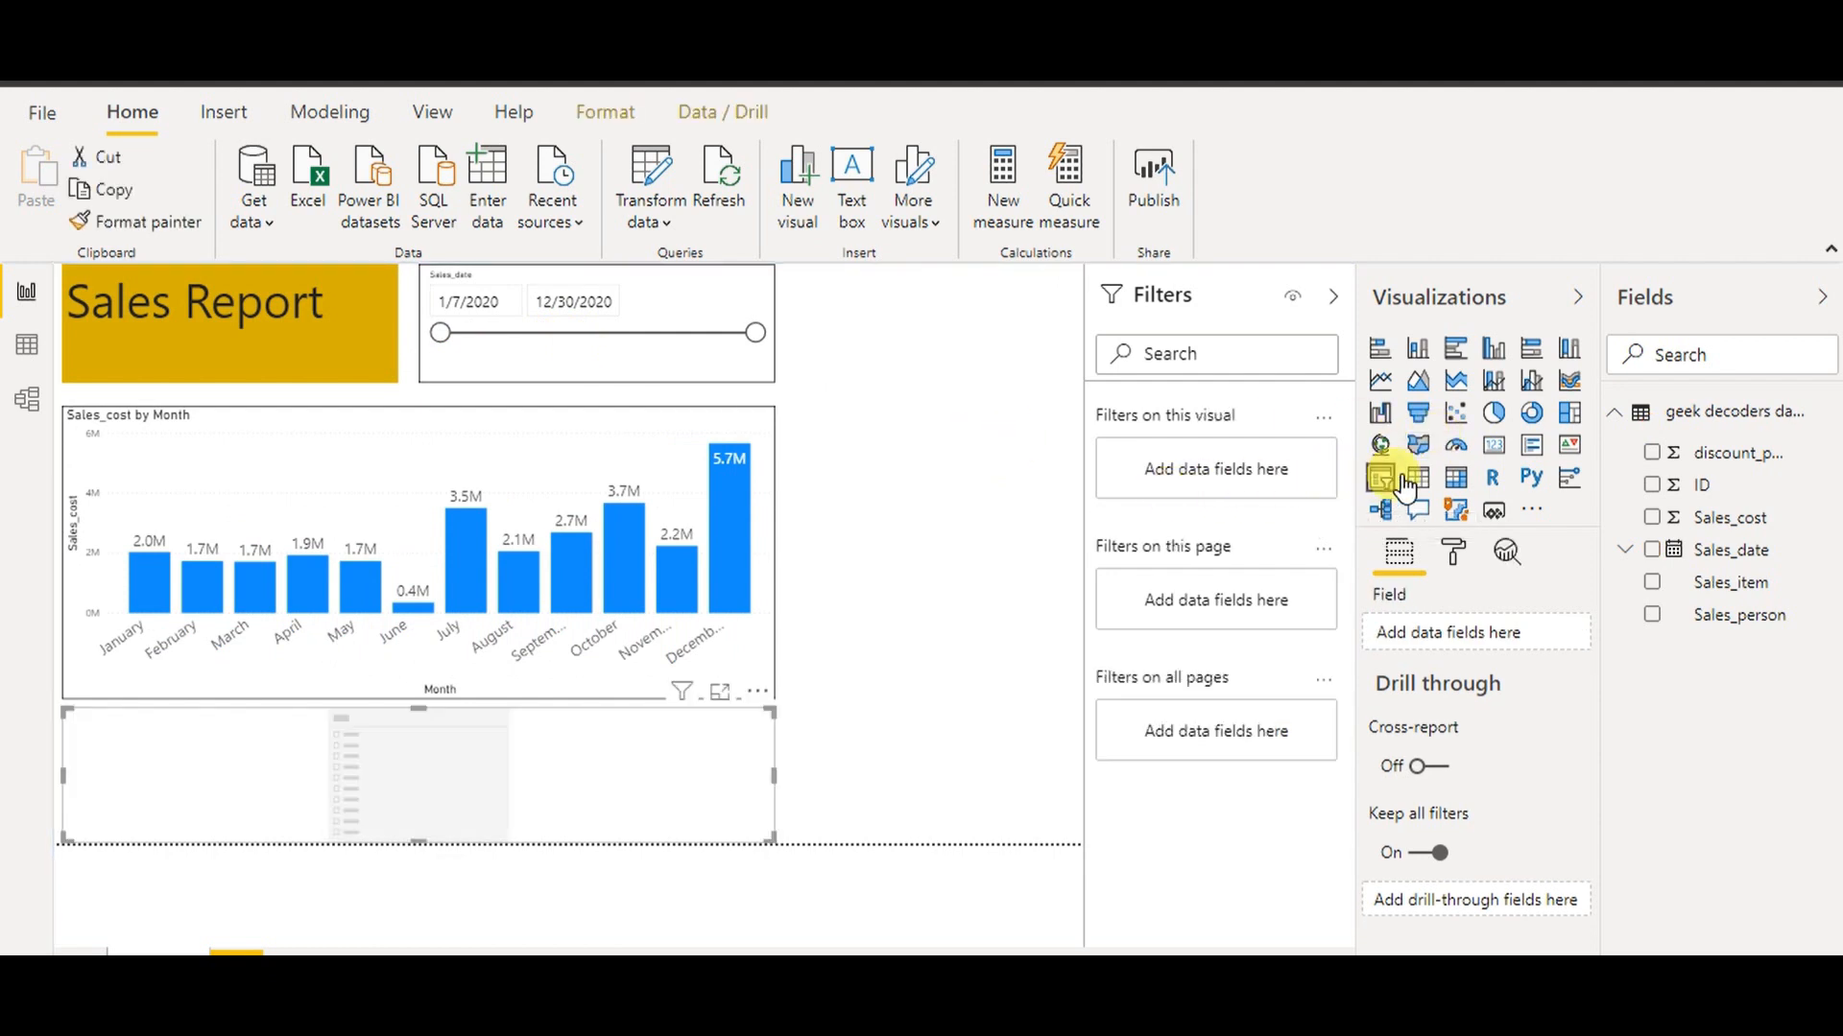
pyautogui.moveTo(1769, 619); pyautogui.dragTo(502, 802)
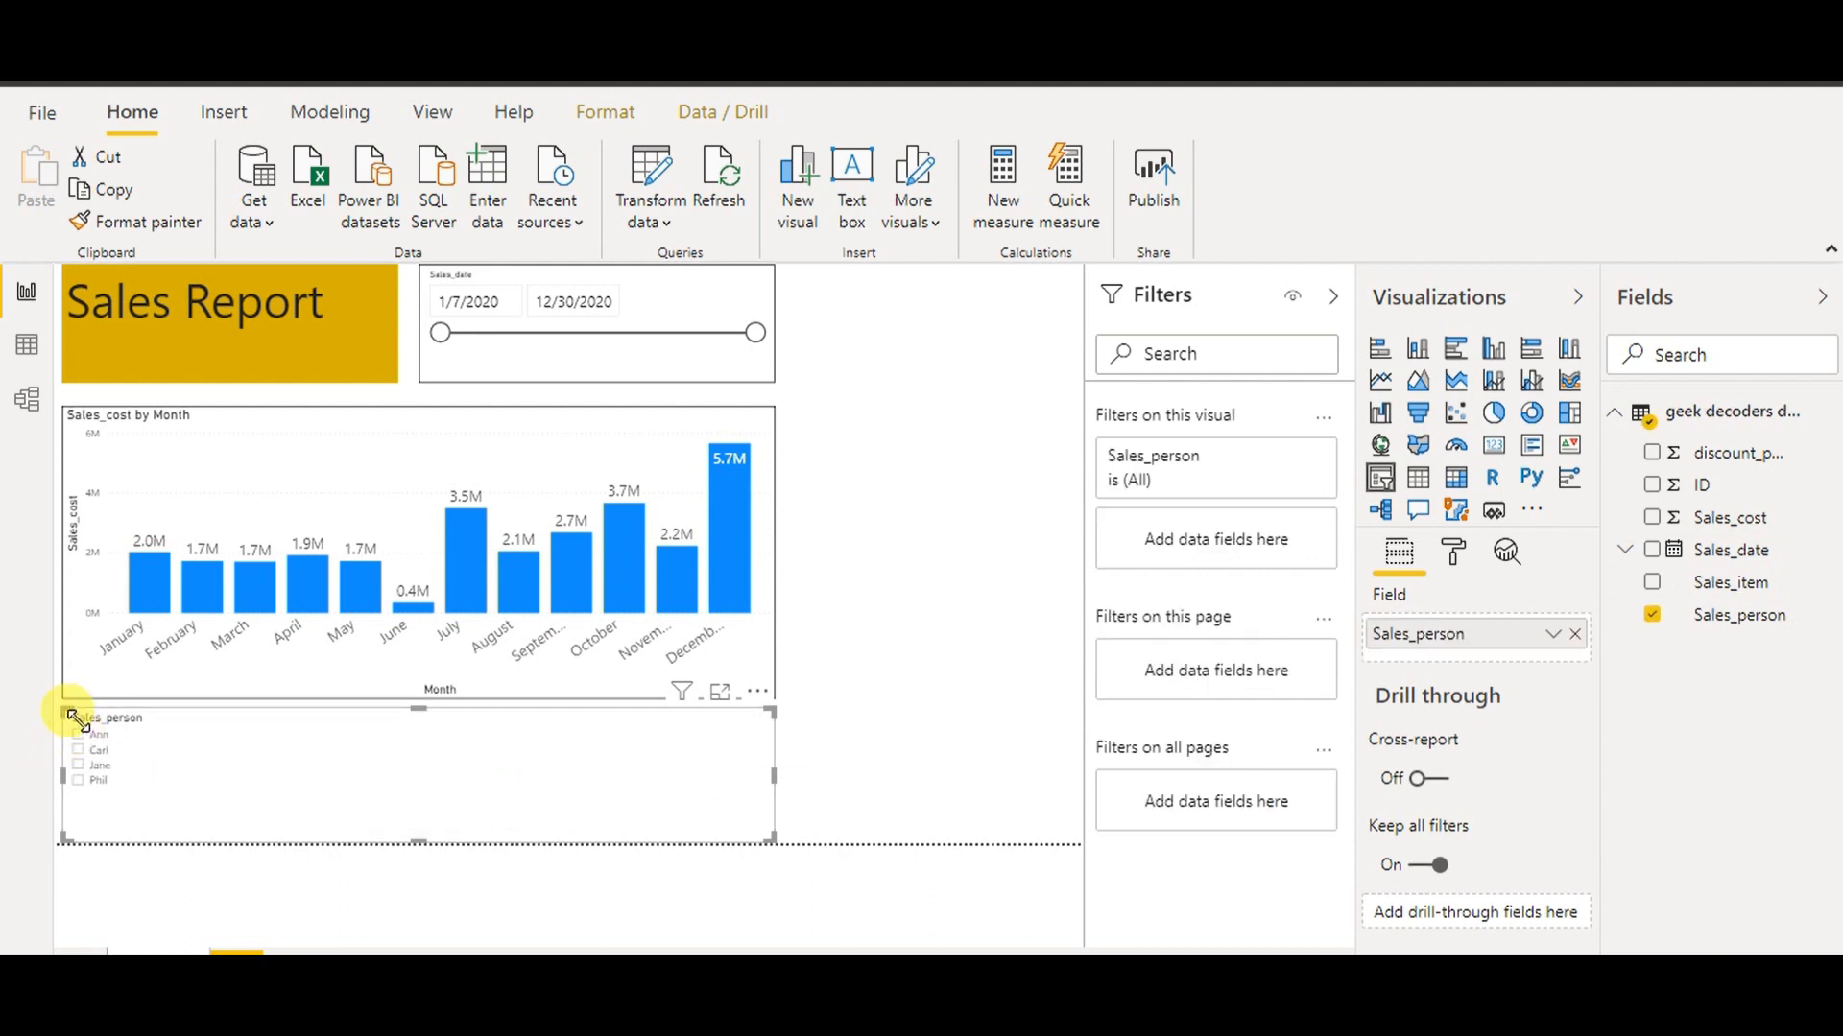
pyautogui.moveTo(77, 715); pyautogui.dragTo(649, 711)
pyautogui.moveTo(765, 759); pyautogui.dragTo(1049, 342)
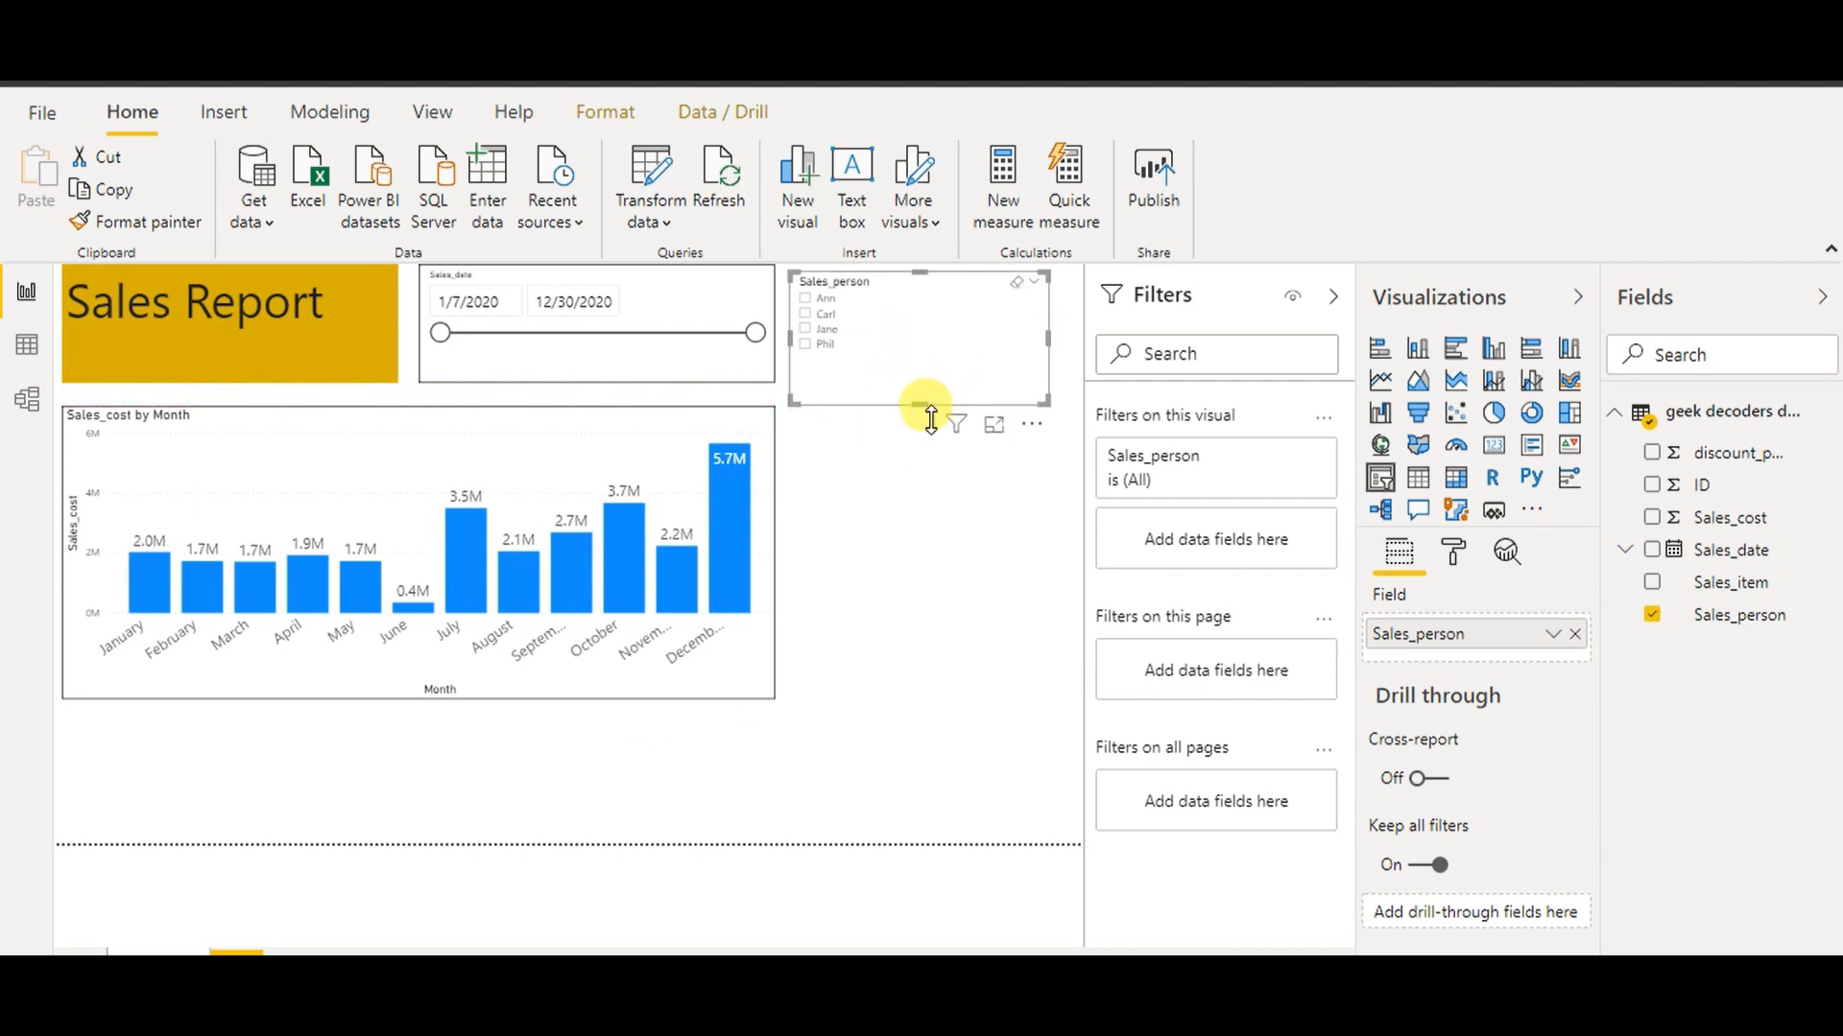
pyautogui.moveTo(927, 407); pyautogui.dragTo(936, 382)
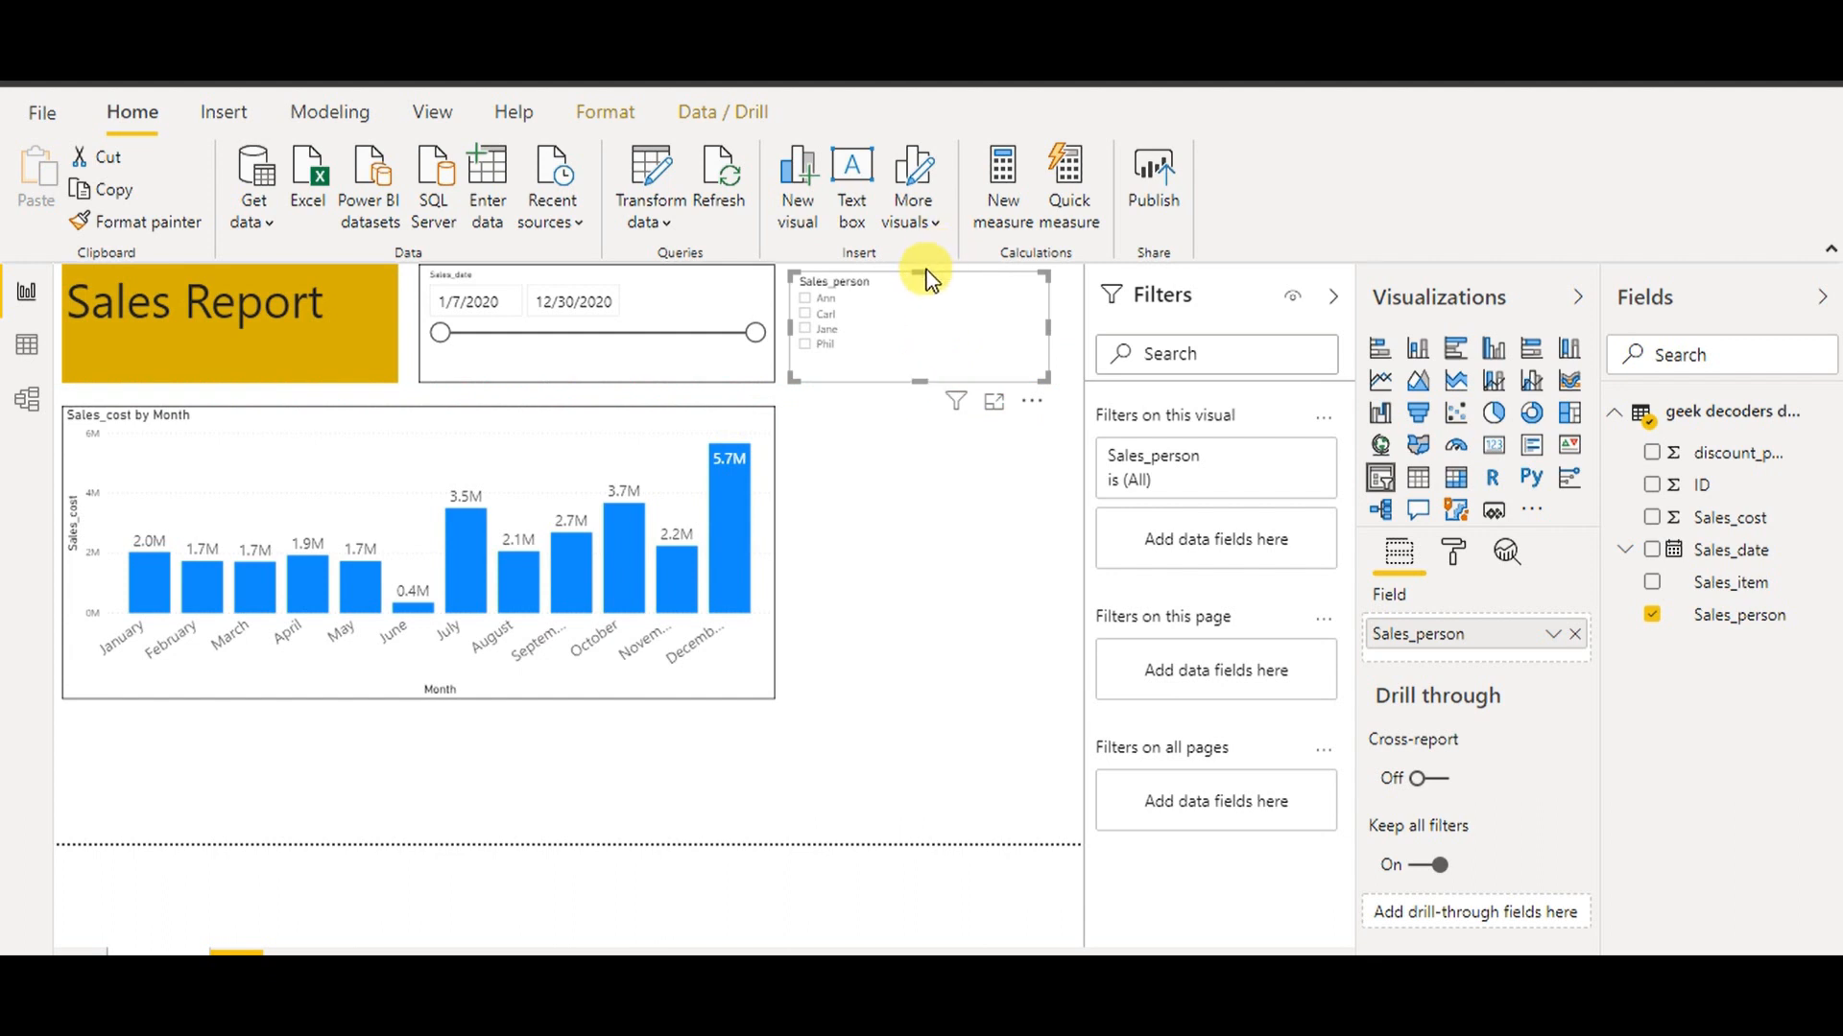
pyautogui.moveTo(929, 285); pyautogui.dragTo(921, 268)
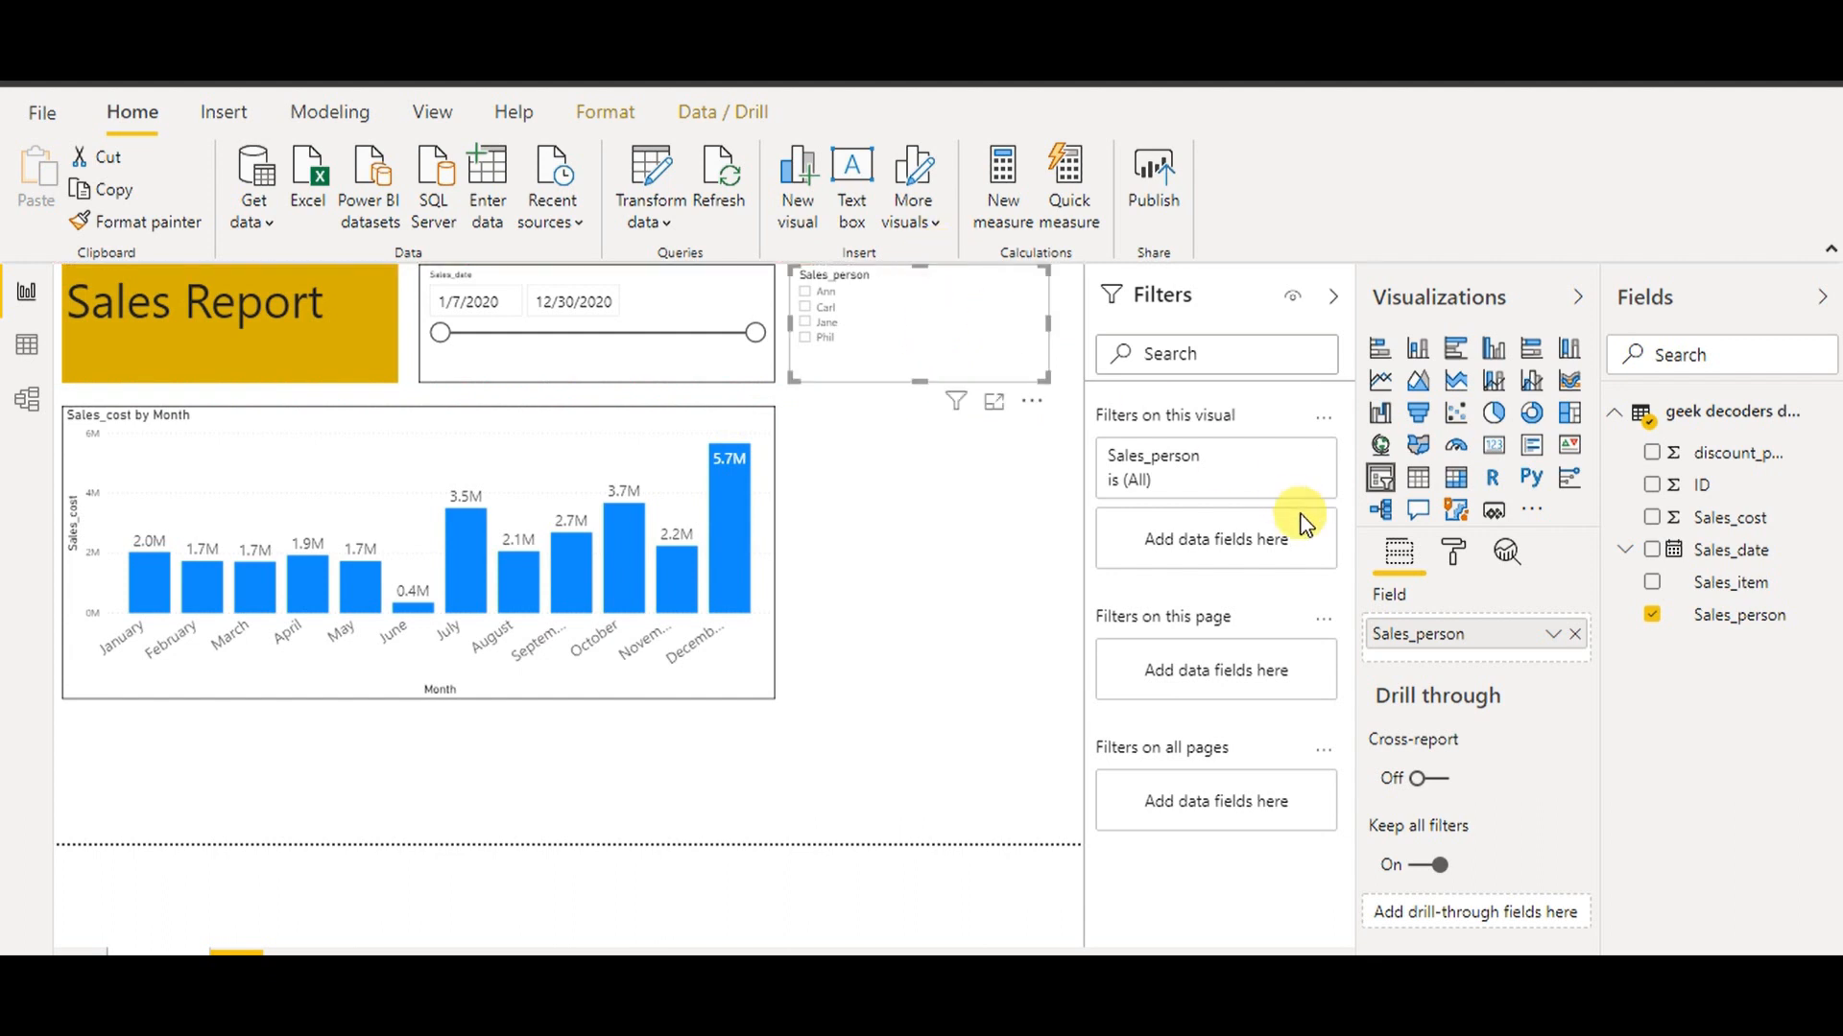
# Set the Sales_person slicer's item text to 14 pt and add a border
pyautogui.click(1451, 556)
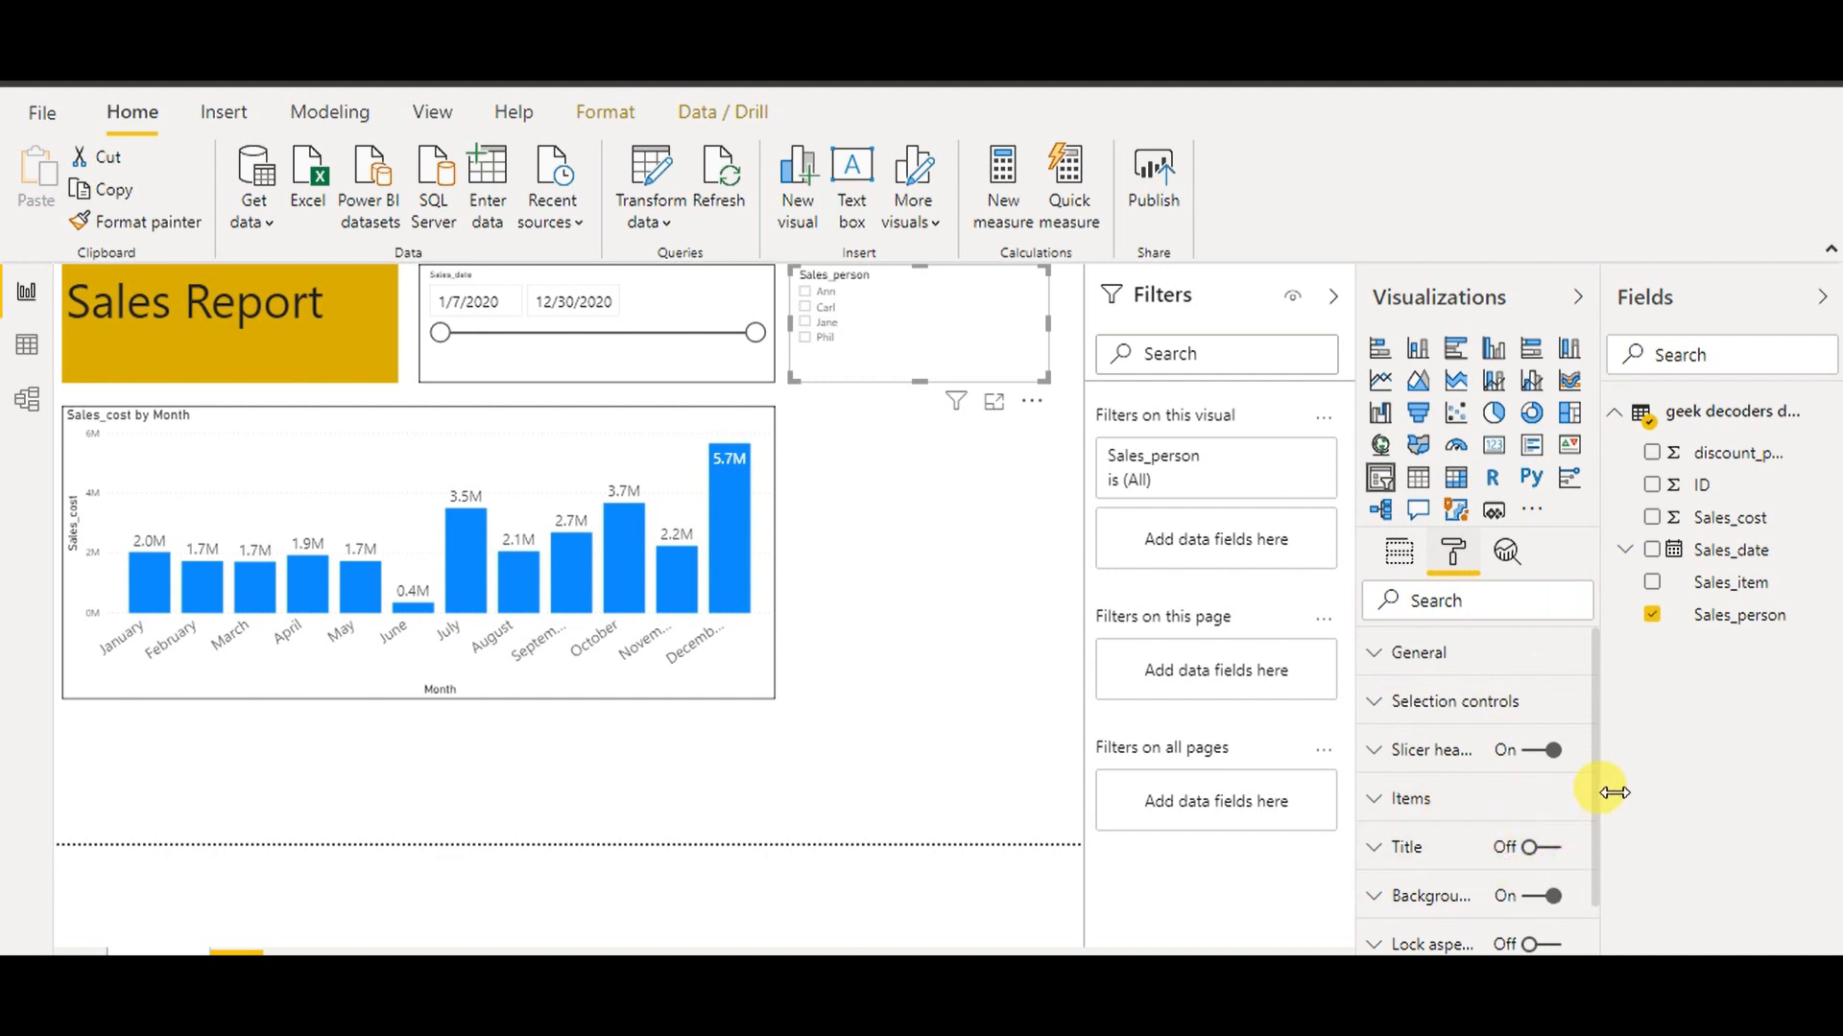
pyautogui.click(1412, 801)
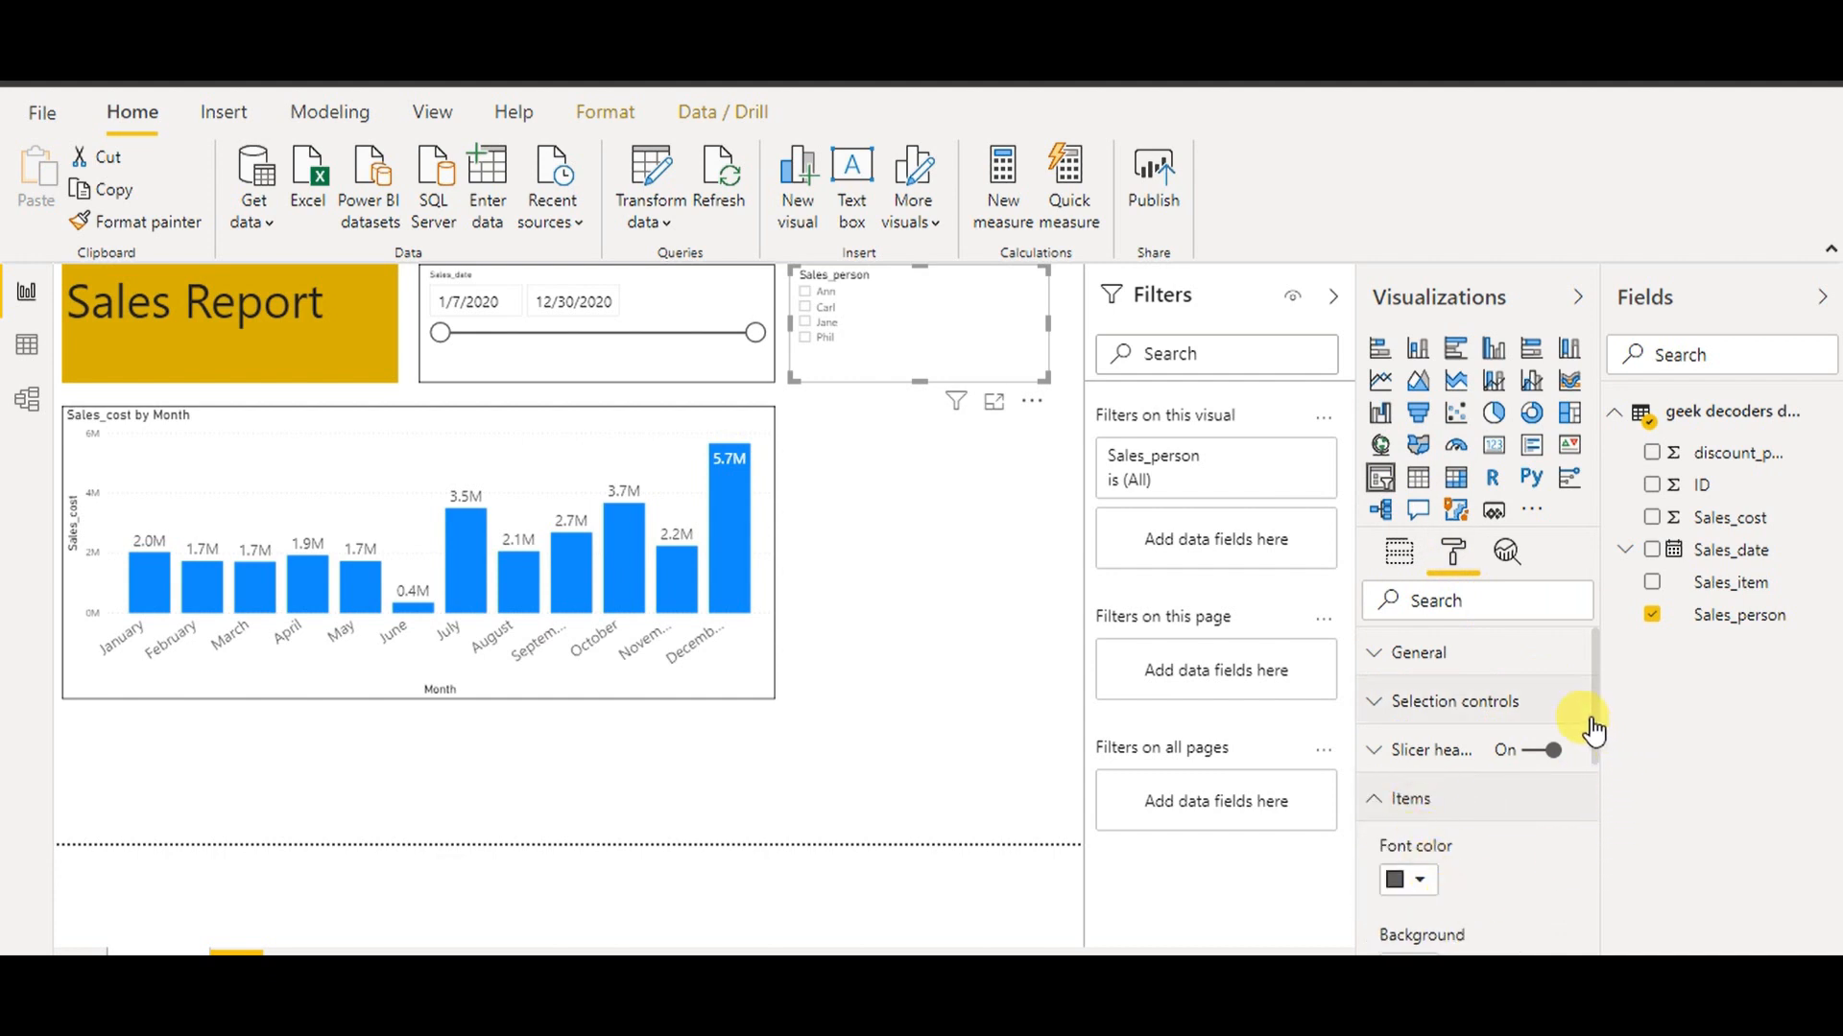
pyautogui.scroll(-3, 1595, 727)
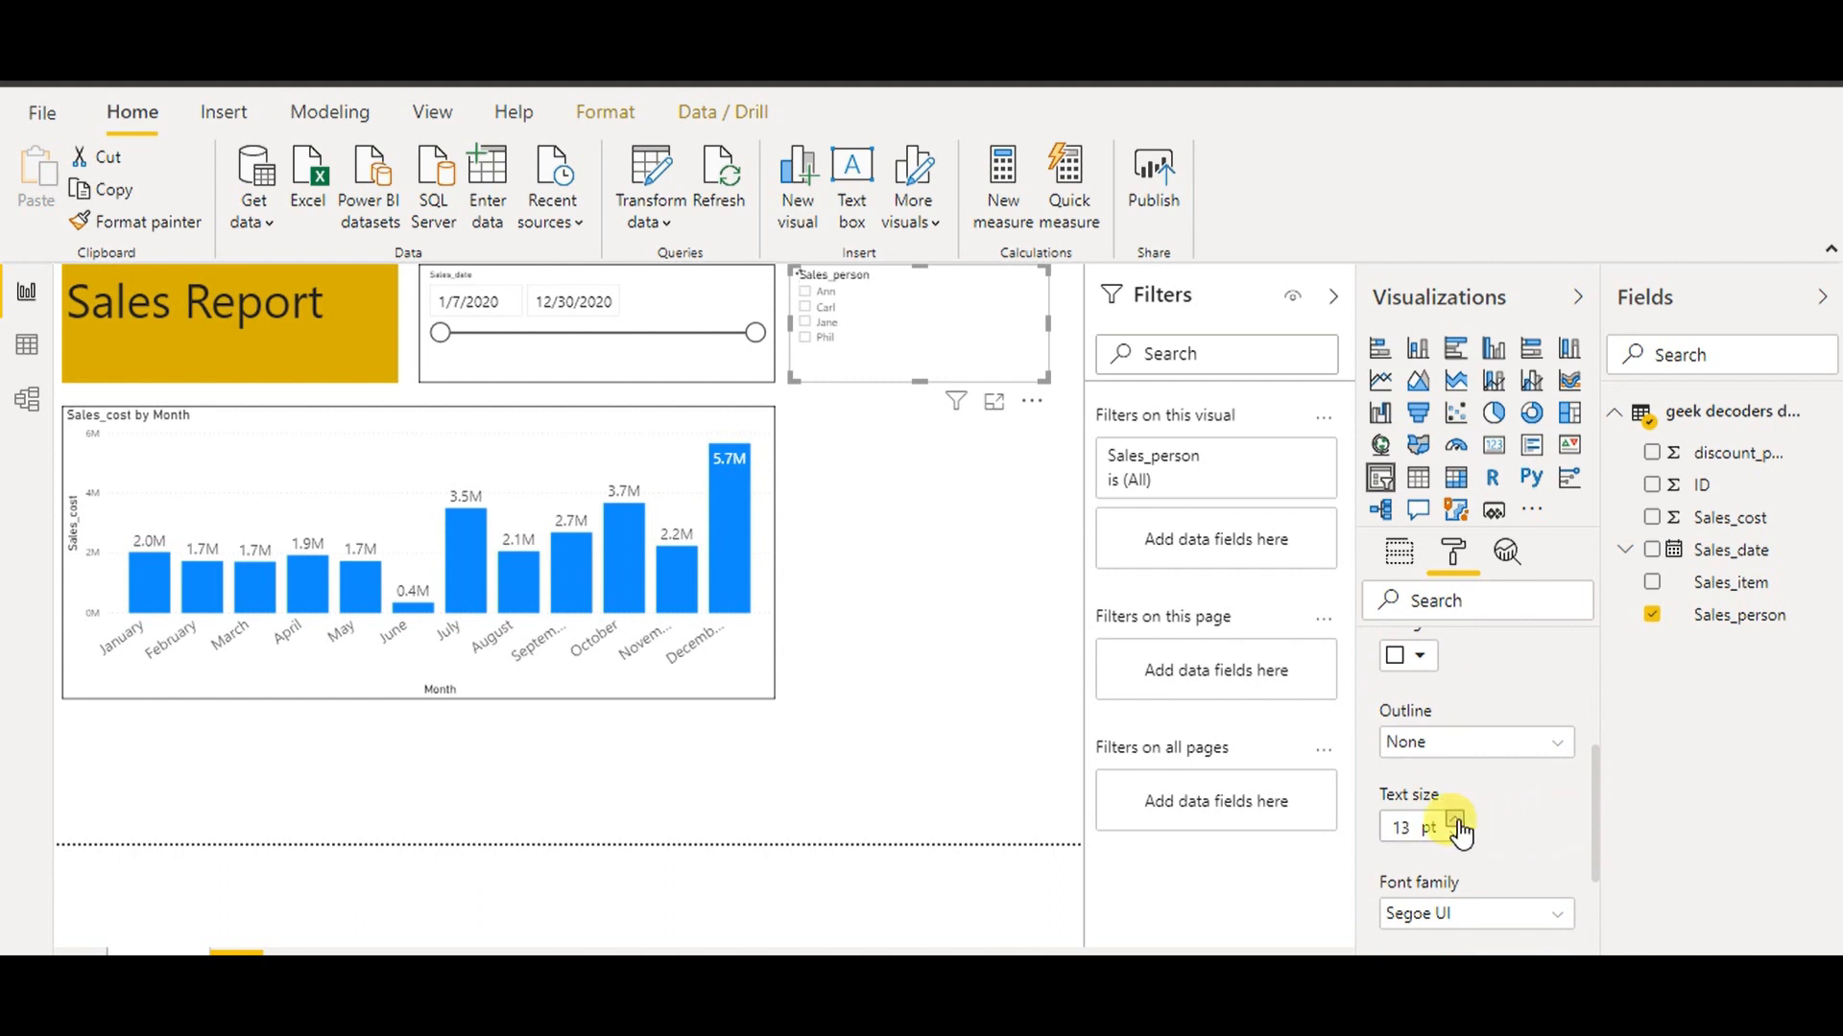
pyautogui.click(1456, 820)
pyautogui.moveTo(1594, 813); pyautogui.dragTo(1597, 712)
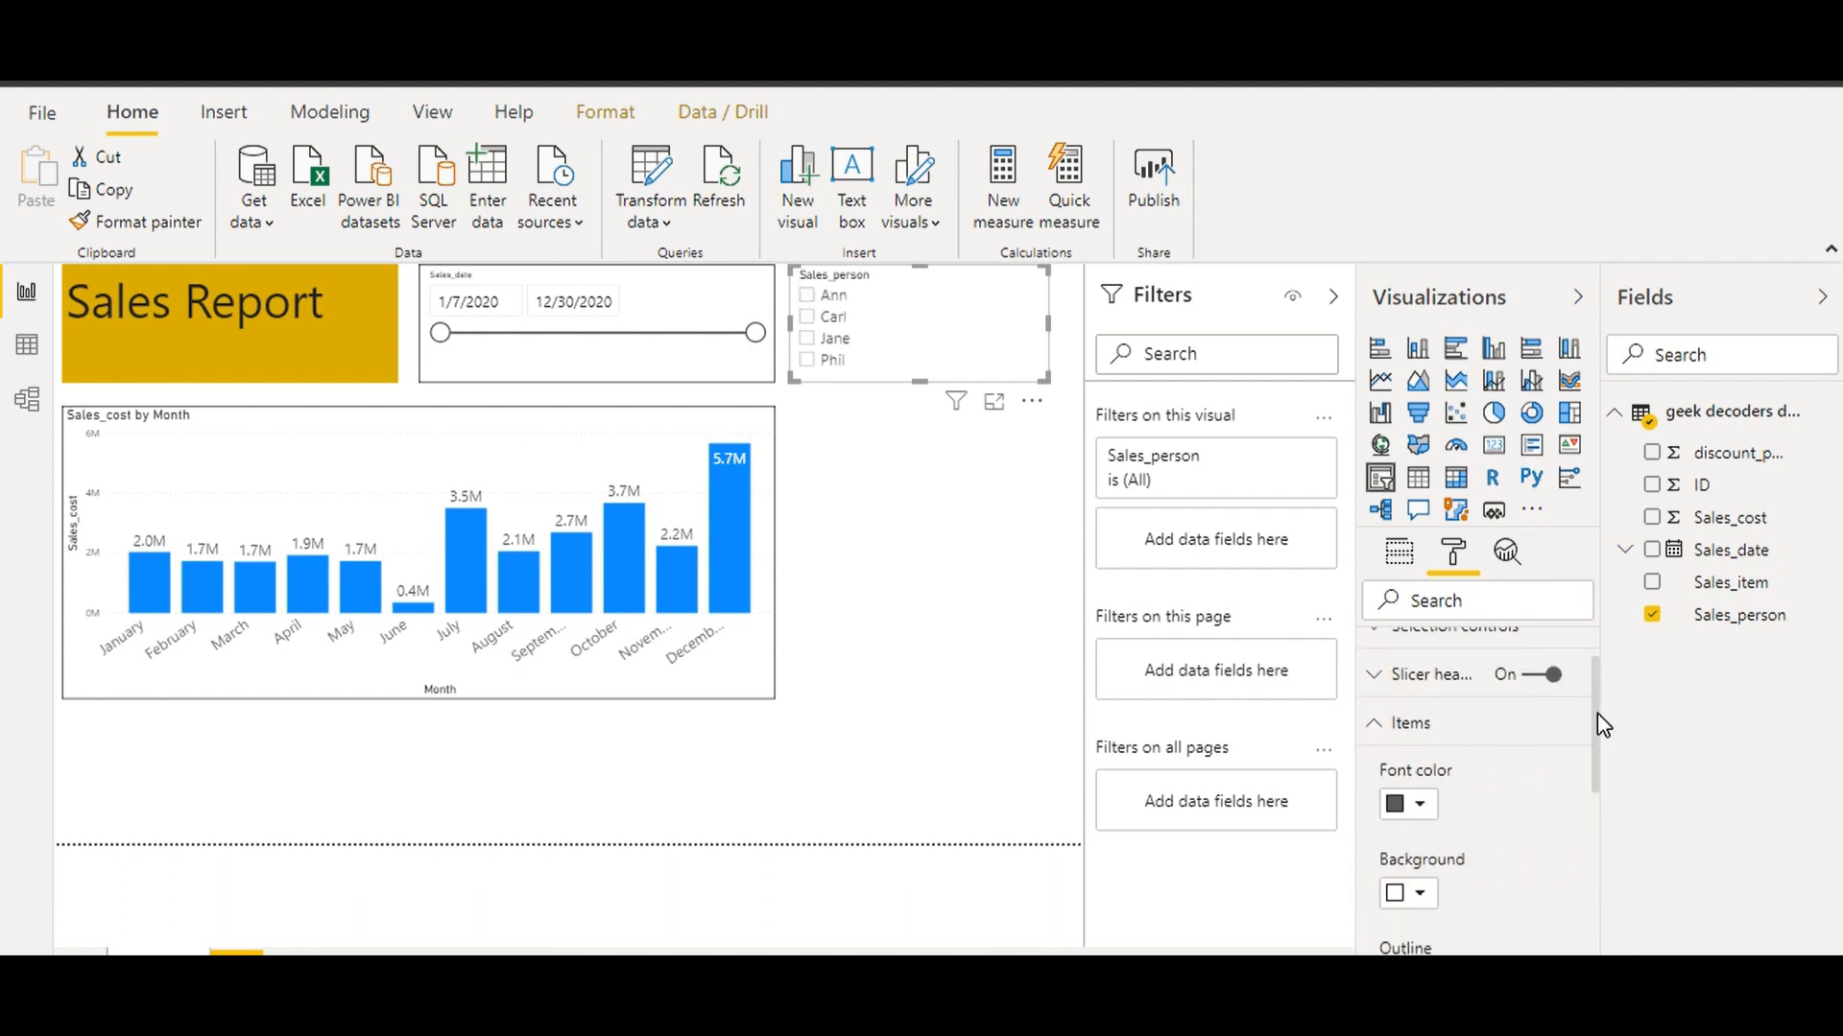
pyautogui.click(1393, 763)
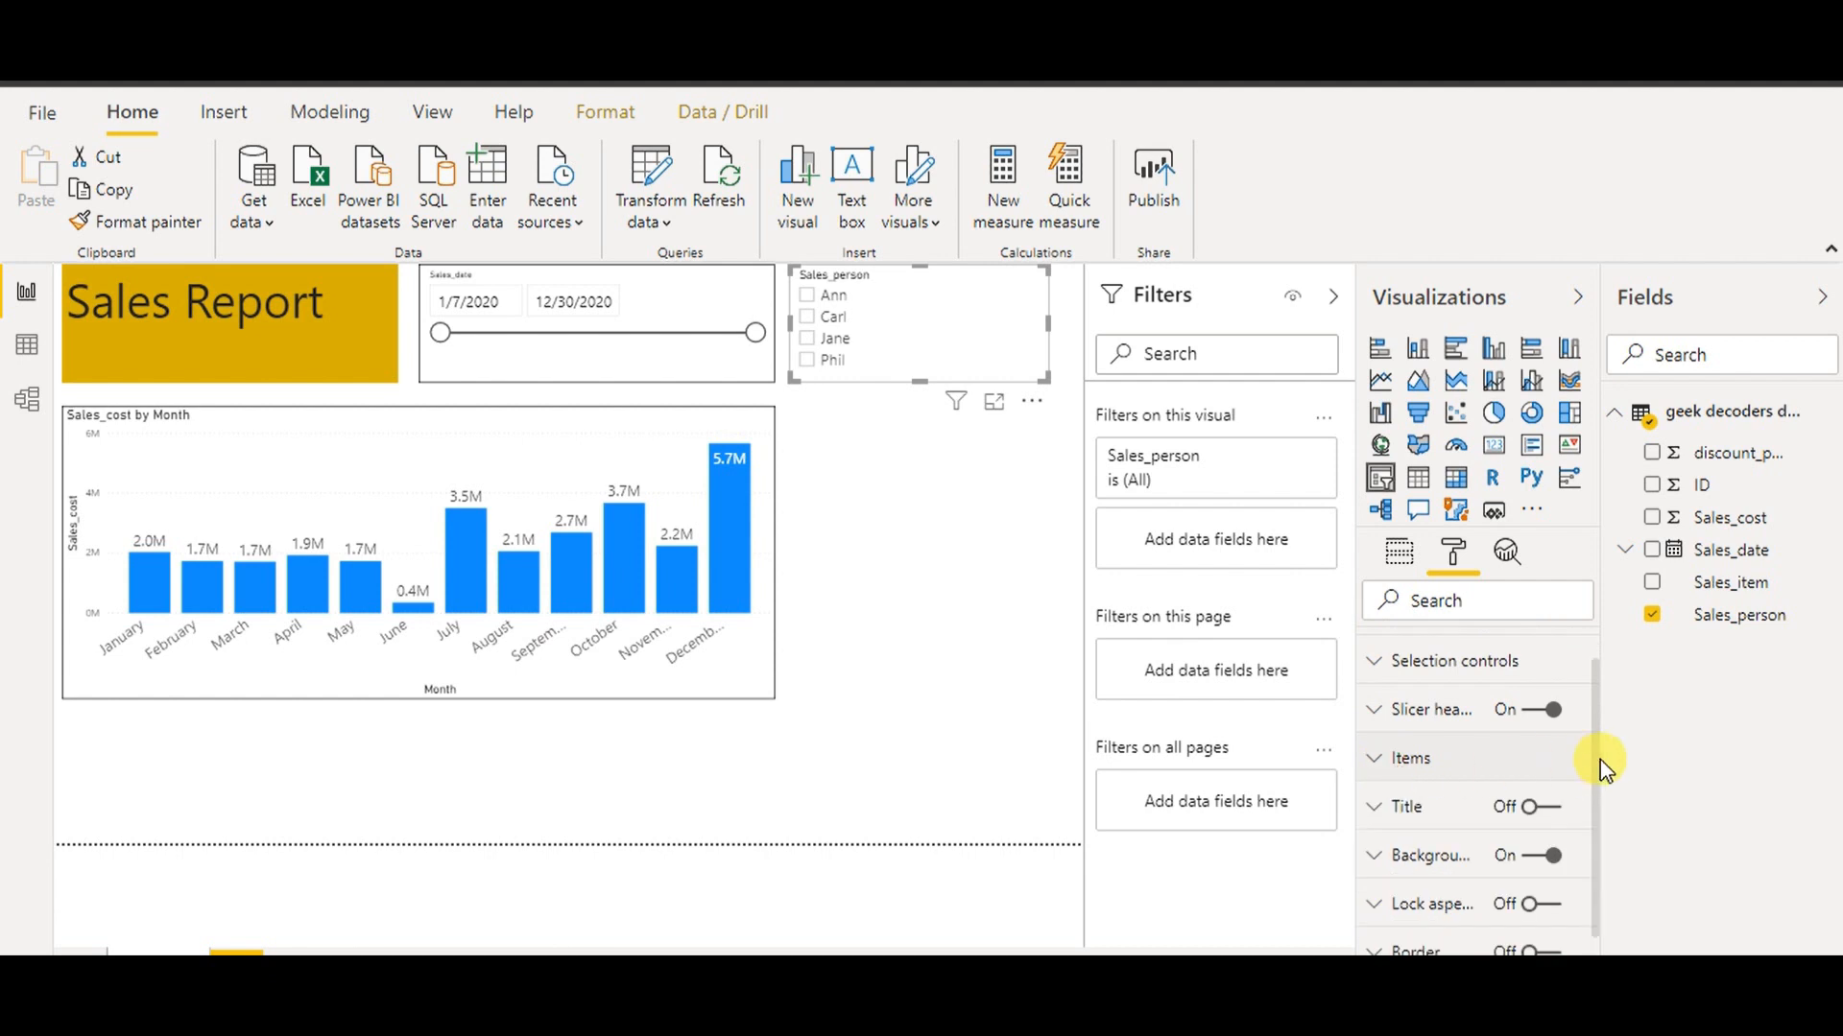
pyautogui.click(1550, 951)
pyautogui.click(1025, 667)
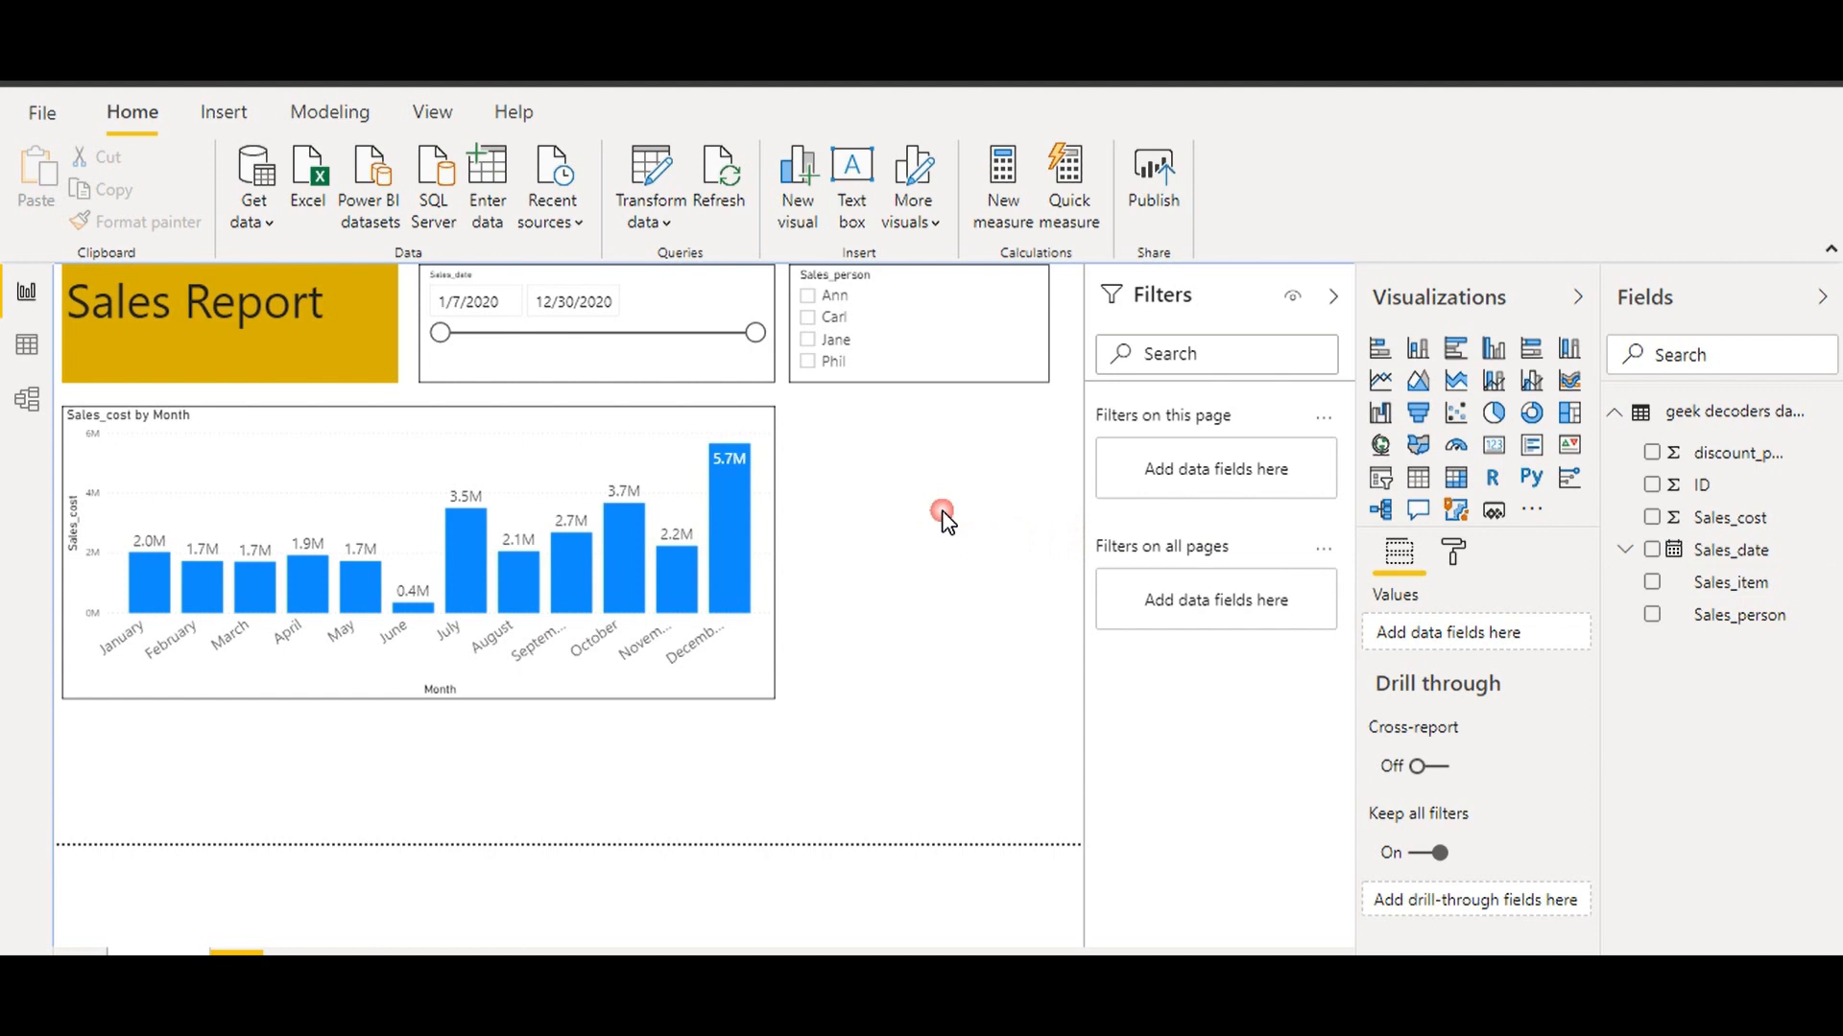
# Add a pie chart of Sales_cost by Sales_item, sized to match the column chart beside it
pyautogui.click(1500, 418)
pyautogui.moveTo(1736, 584); pyautogui.dragTo(538, 768)
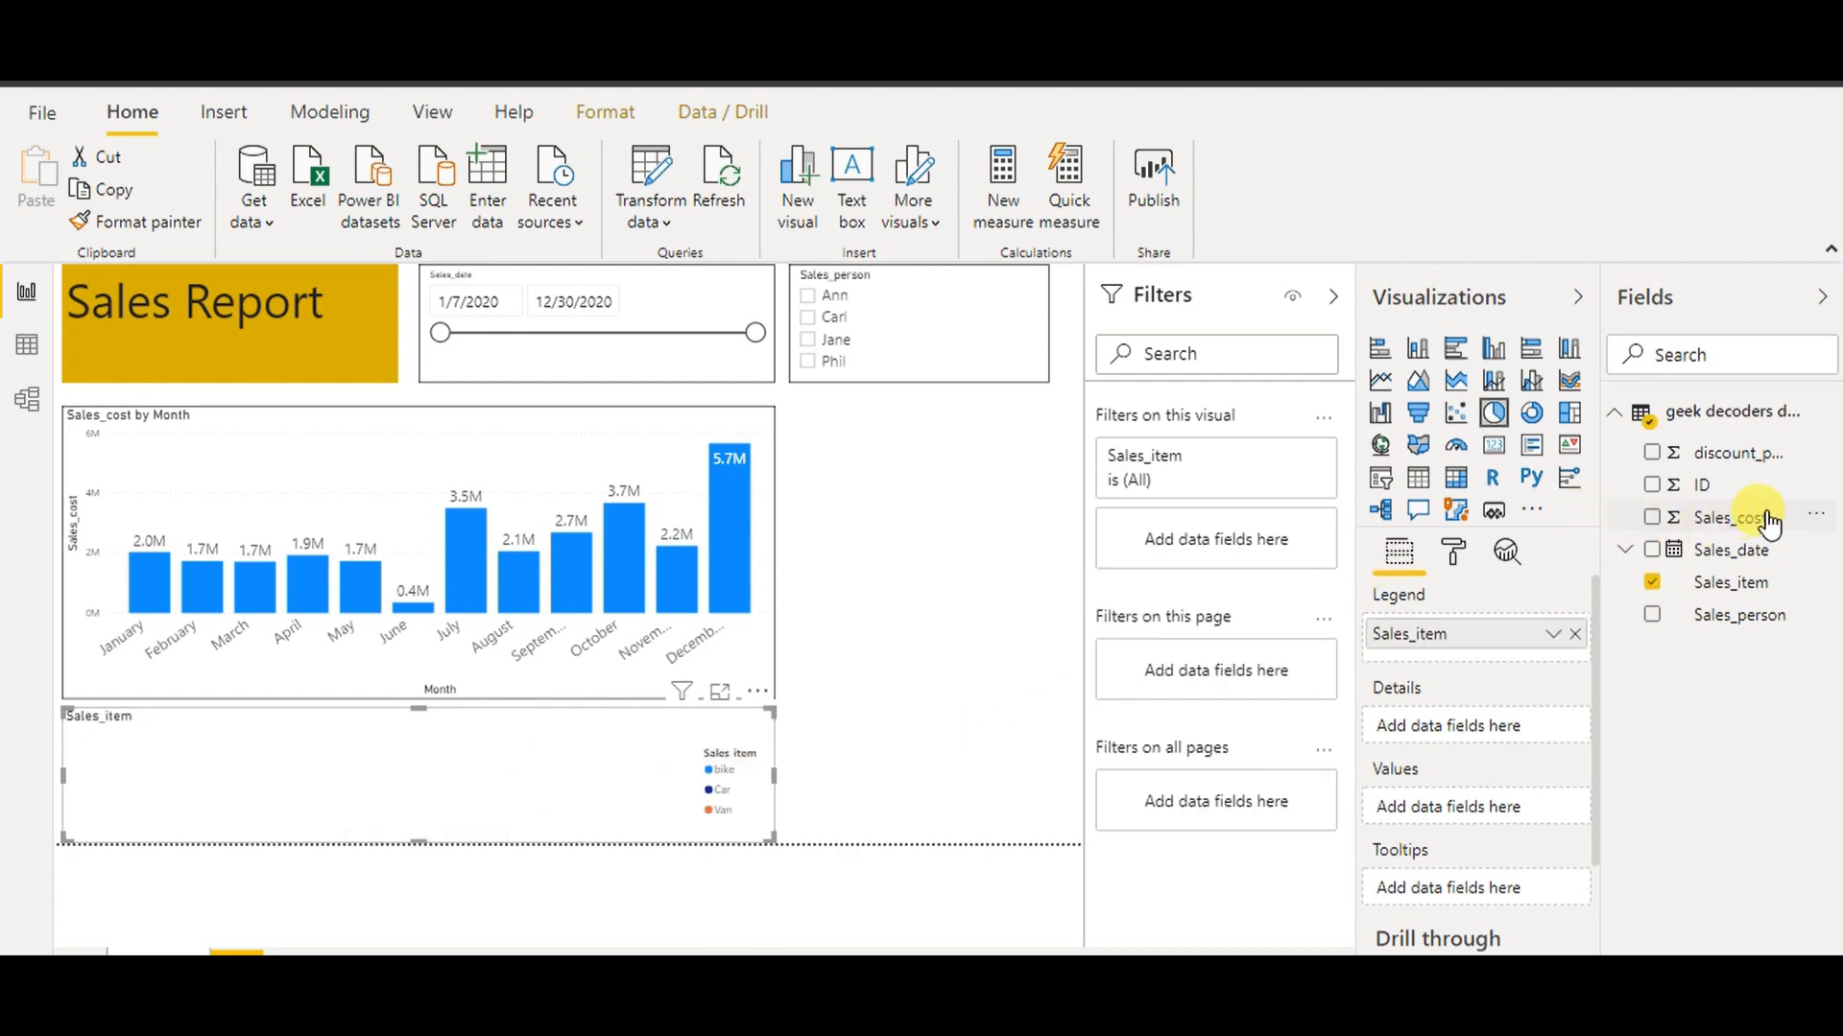
pyautogui.moveTo(1055, 713); pyautogui.dragTo(530, 786)
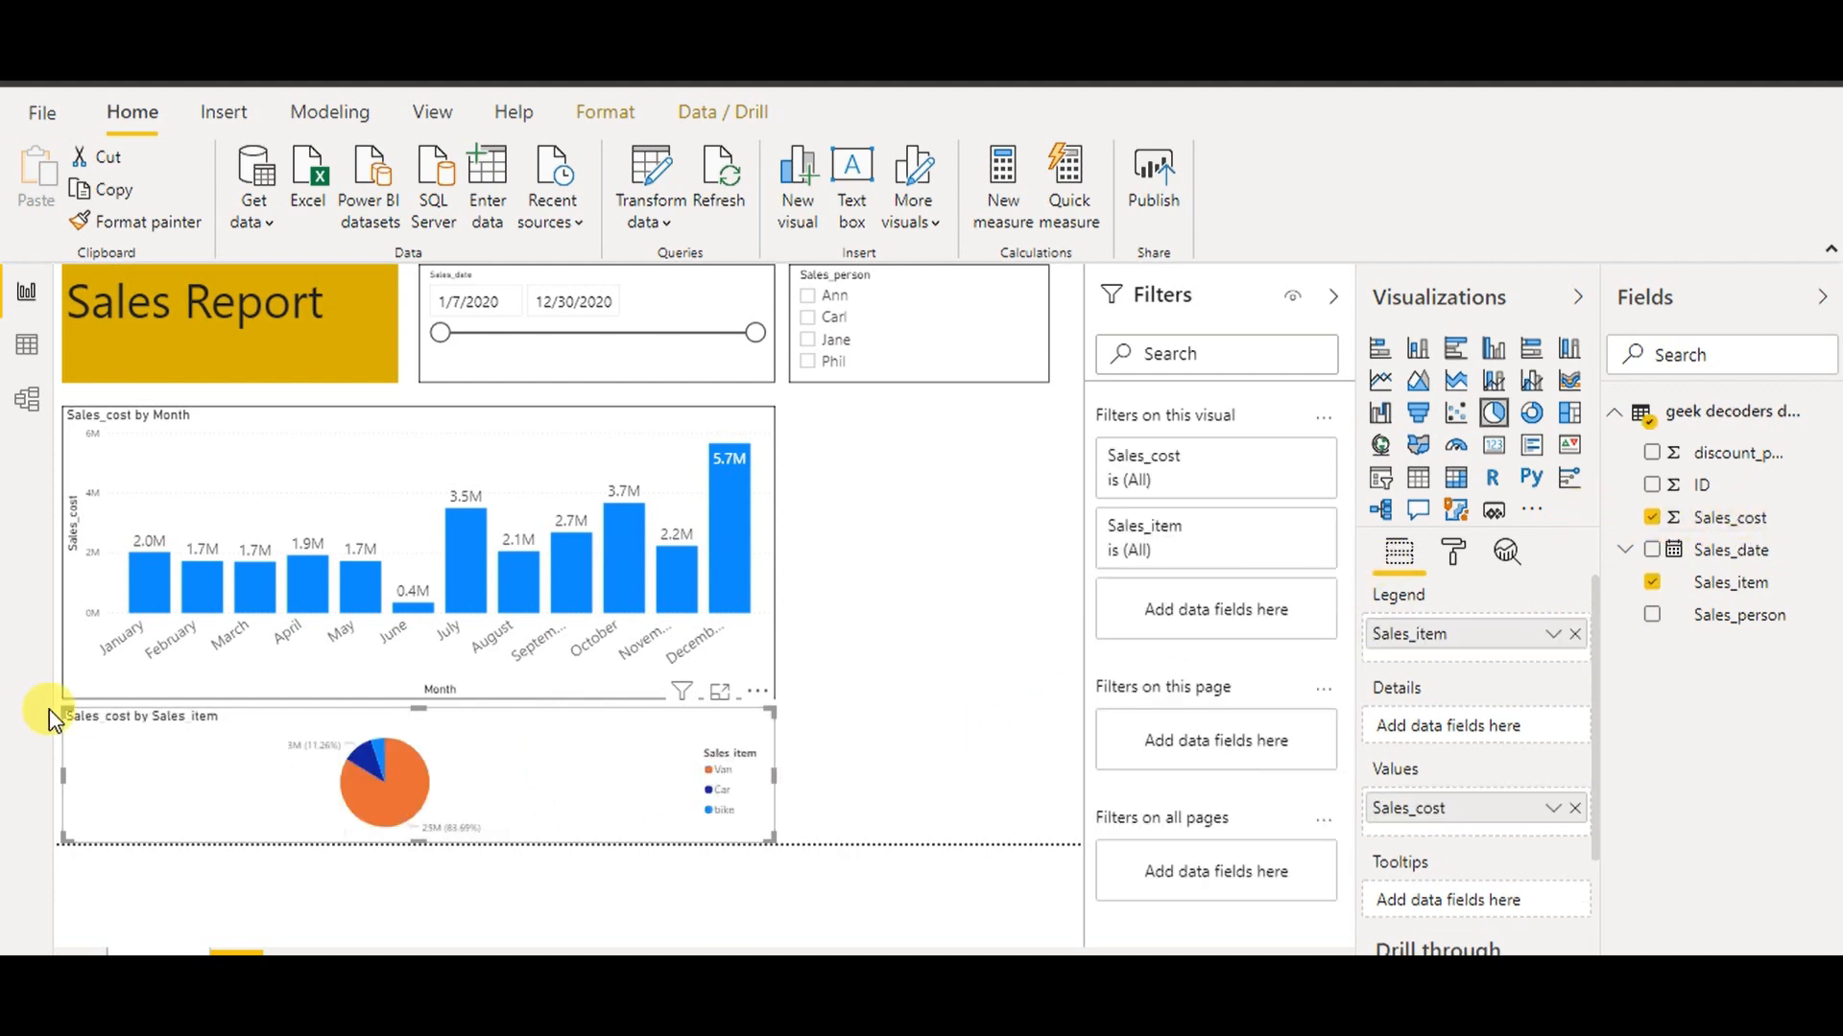
pyautogui.moveTo(79, 716); pyautogui.dragTo(544, 716)
pyautogui.moveTo(660, 737); pyautogui.dragTo(918, 424)
pyautogui.moveTo(1022, 537); pyautogui.dragTo(1046, 681)
pyautogui.moveTo(919, 682); pyautogui.dragTo(924, 697)
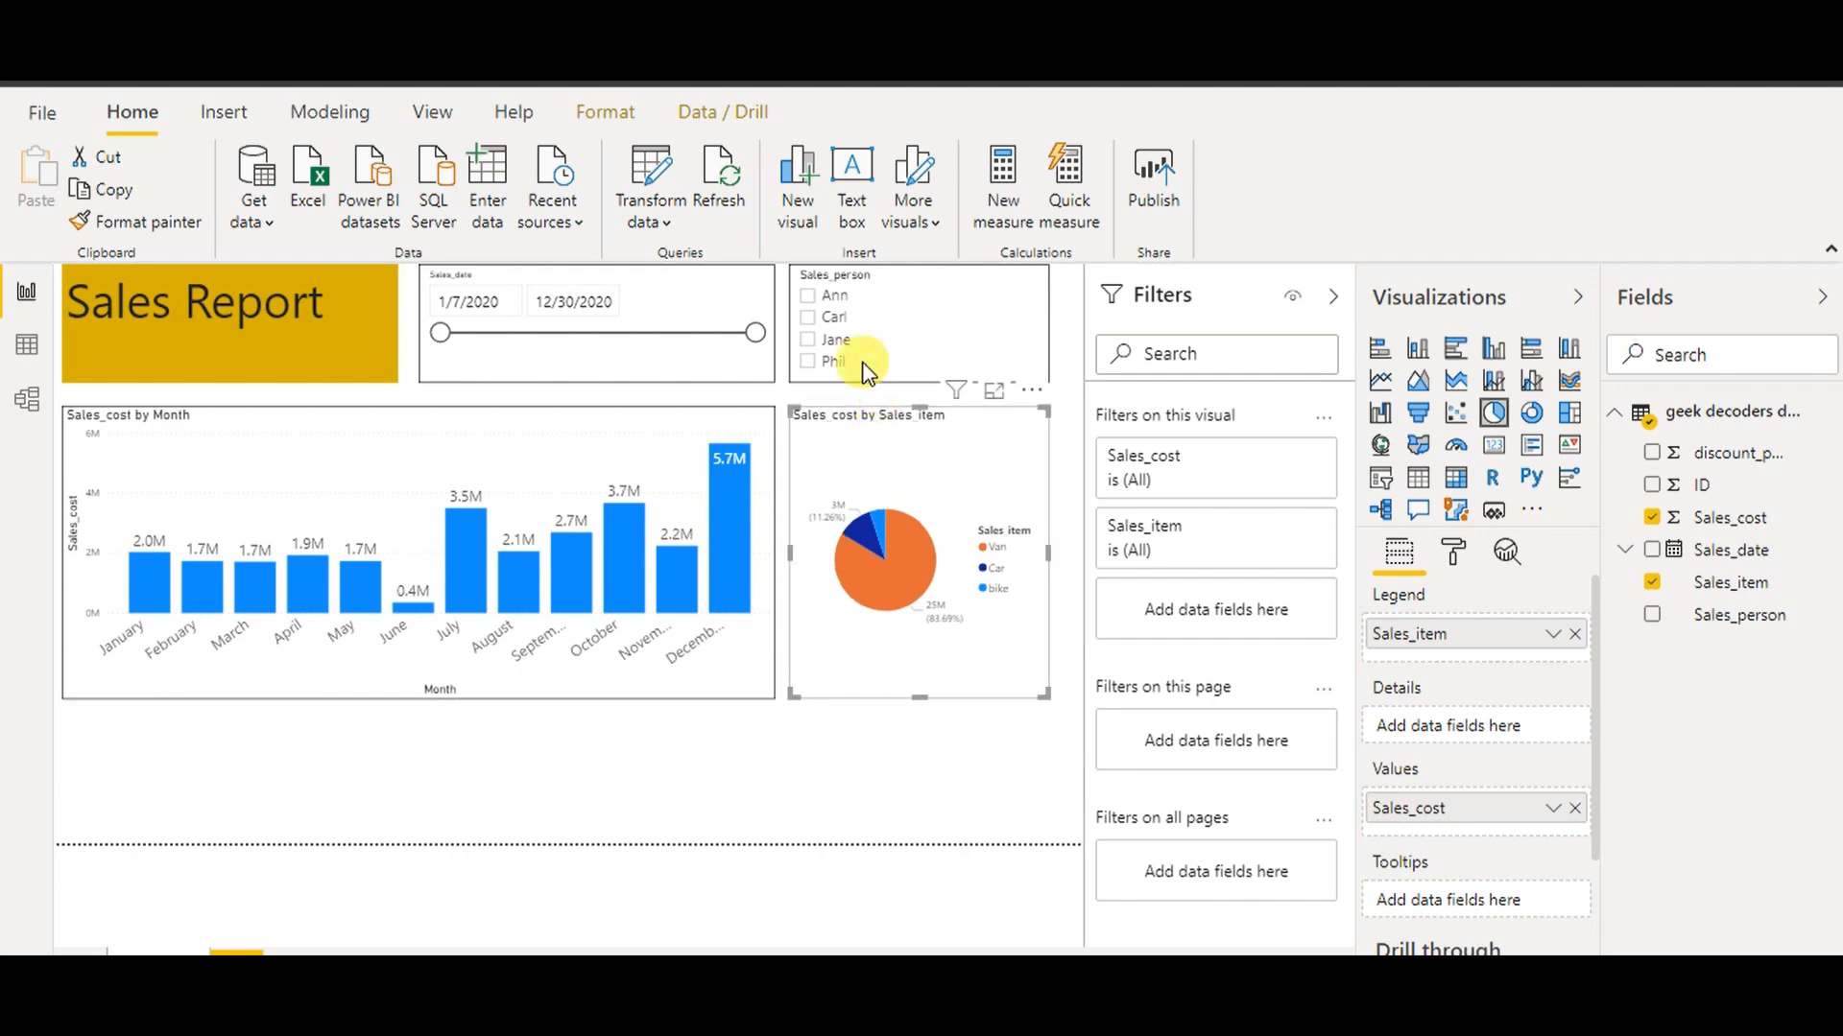
# Test a salesperson filter and clear it, then turn on the pie chart's border
pyautogui.click(842, 329)
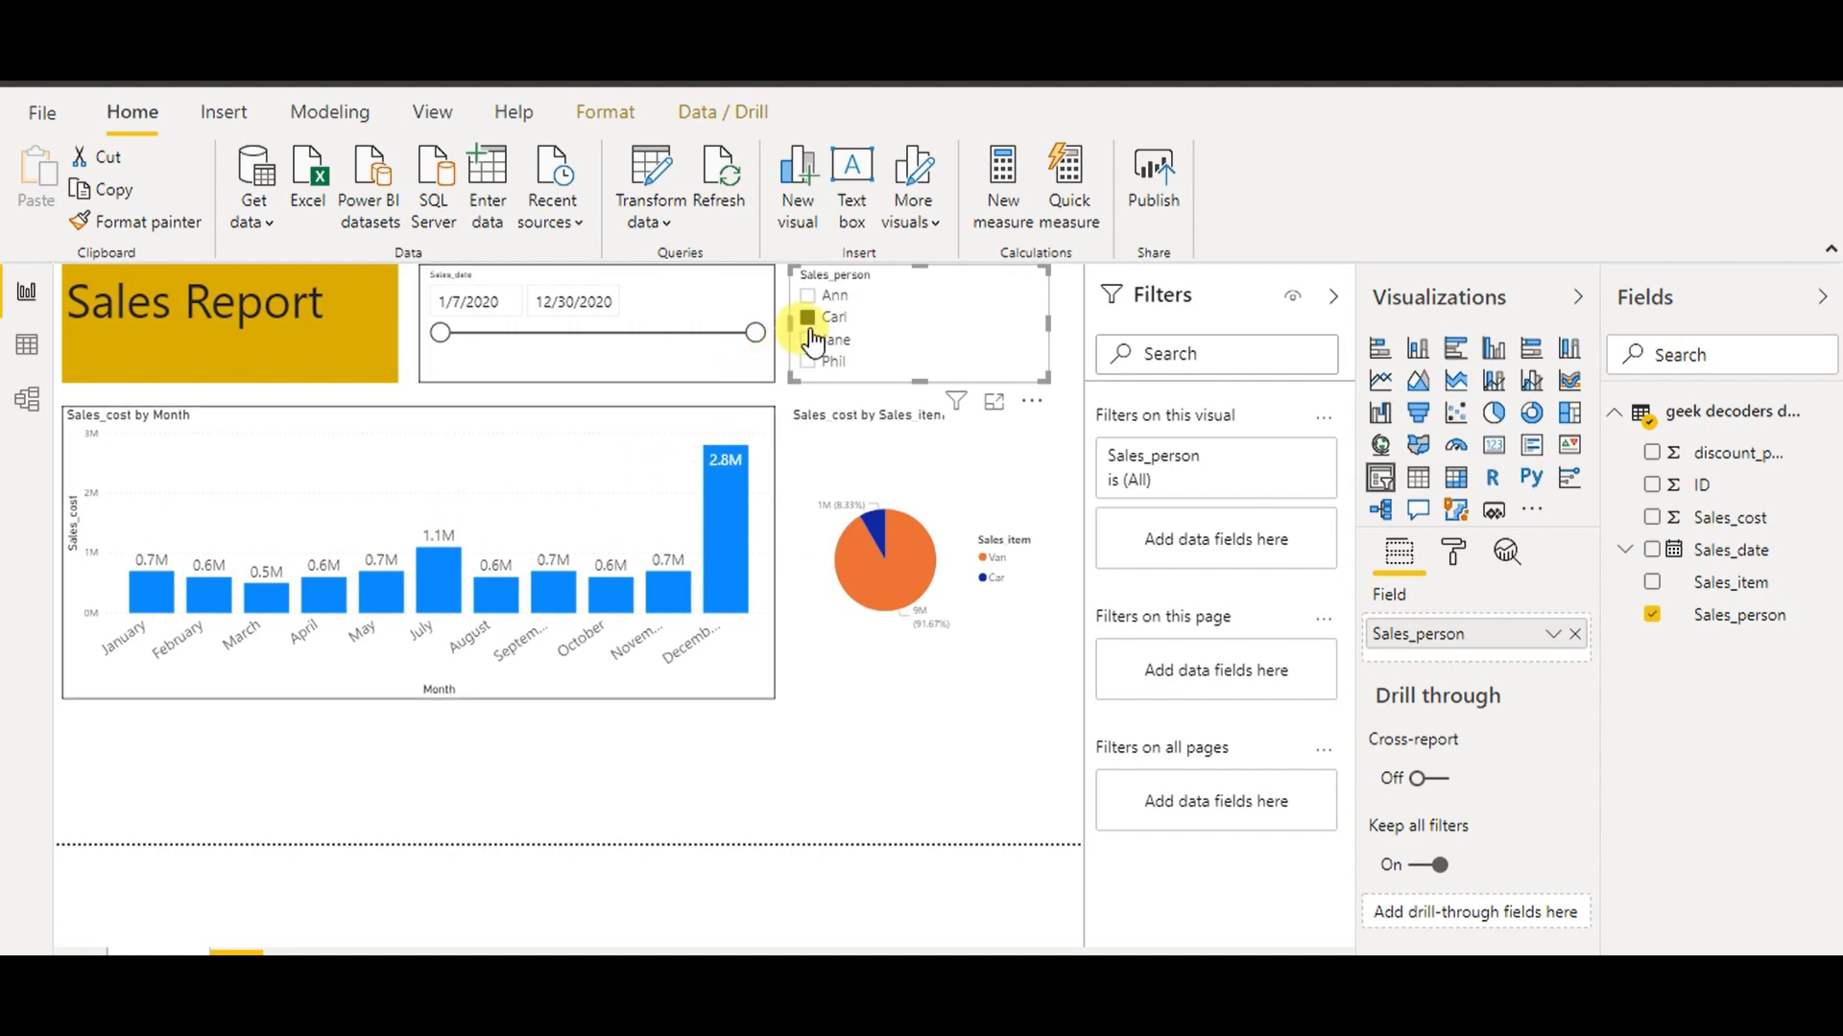
pyautogui.click(847, 320)
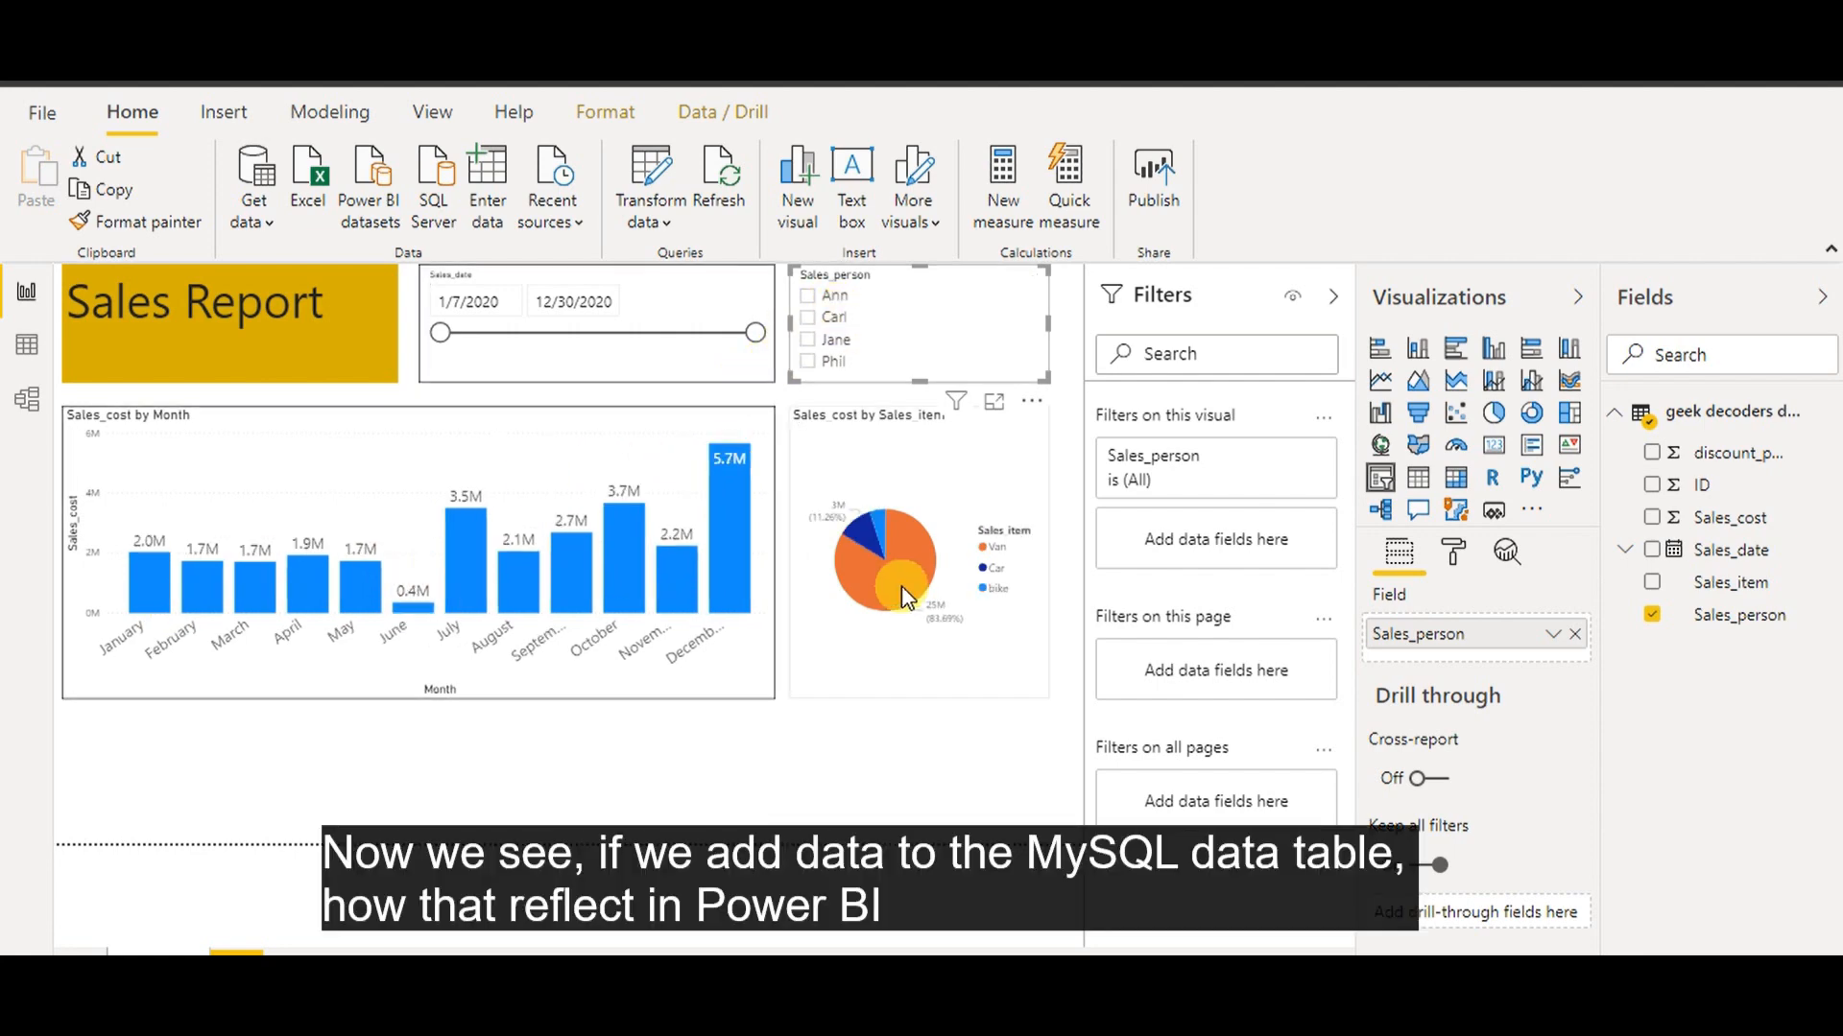
pyautogui.click(950, 489)
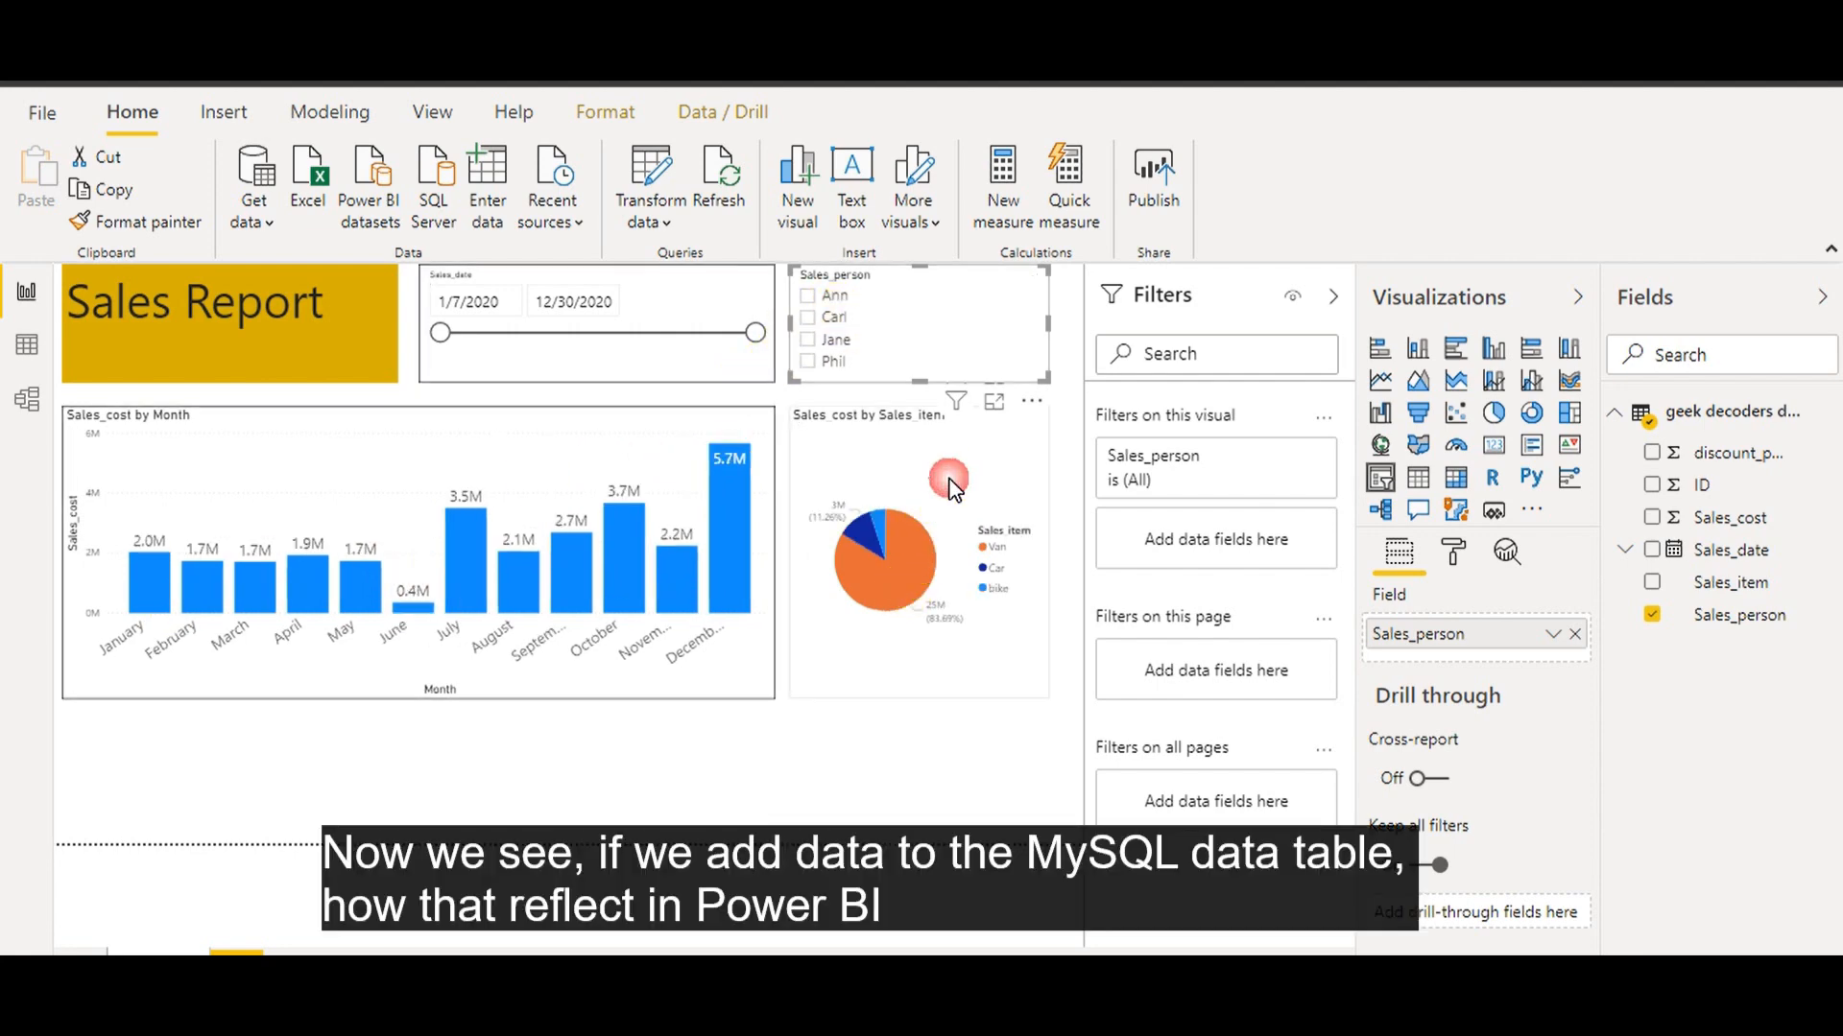
pyautogui.click(1455, 566)
pyautogui.scroll(-1, 1601, 748)
pyautogui.scroll(-2, 1603, 767)
pyautogui.click(1533, 827)
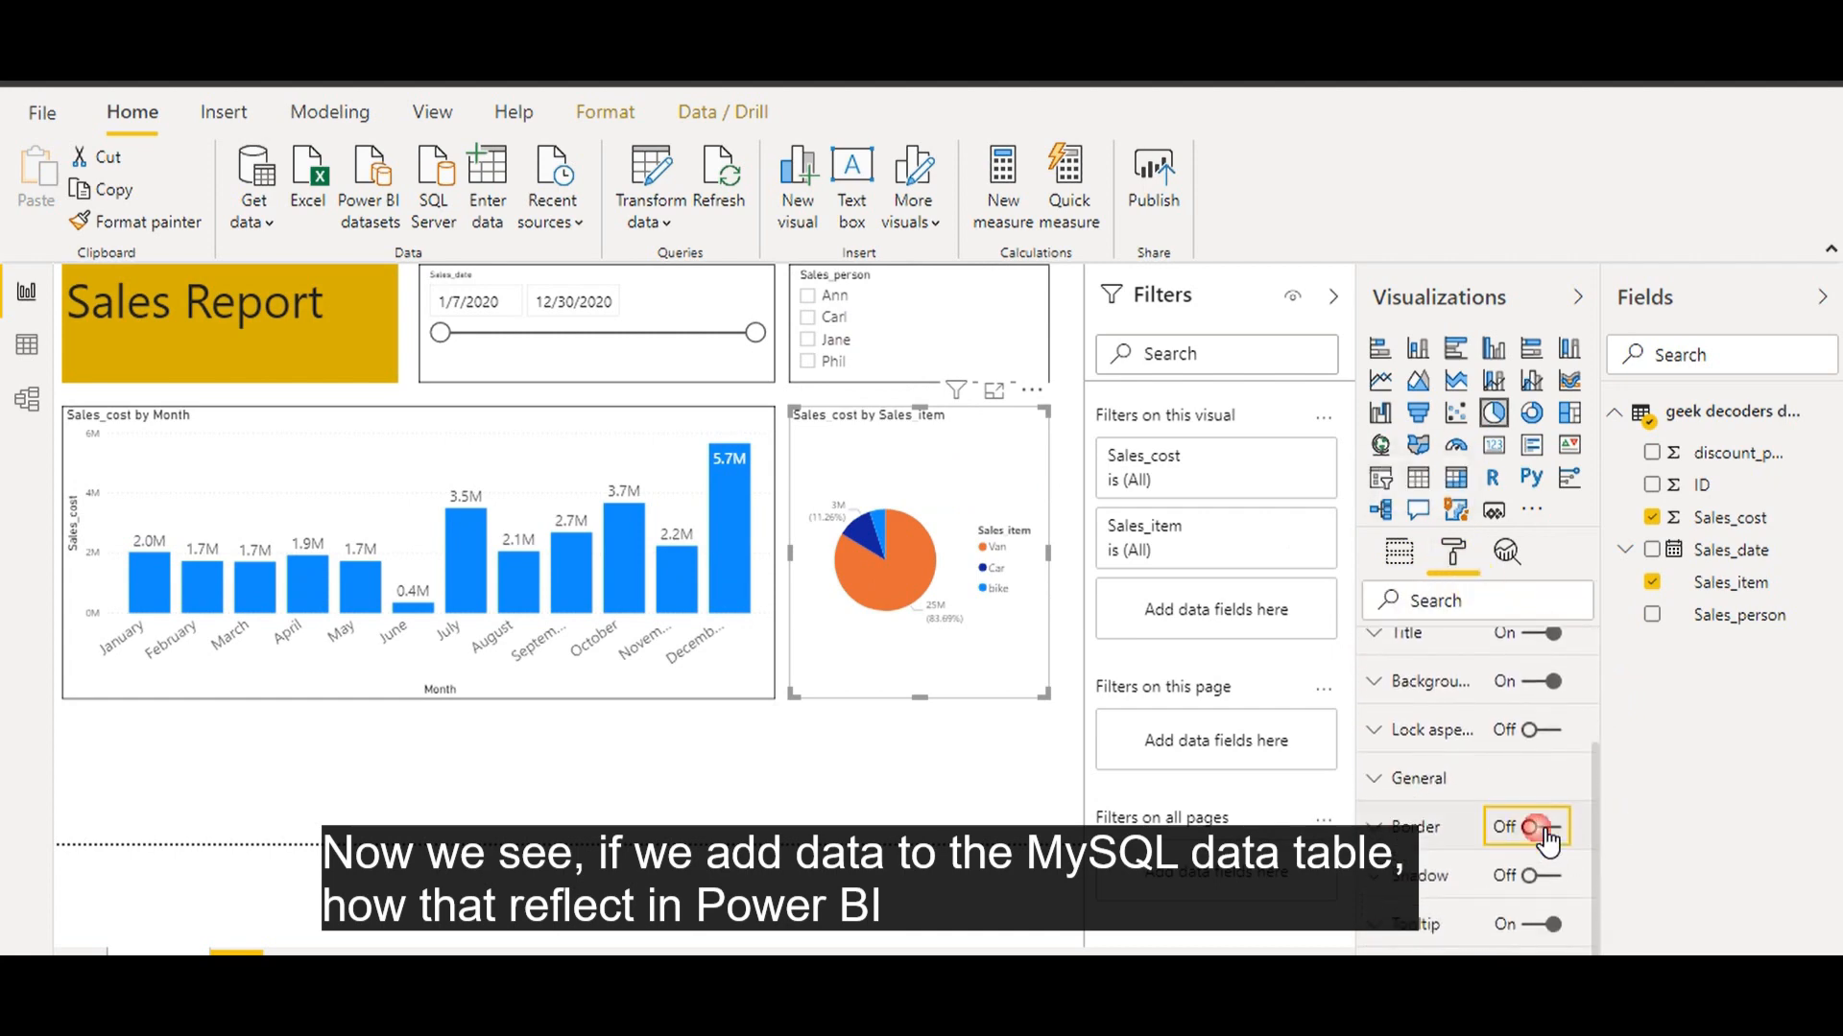
pyautogui.click(775, 792)
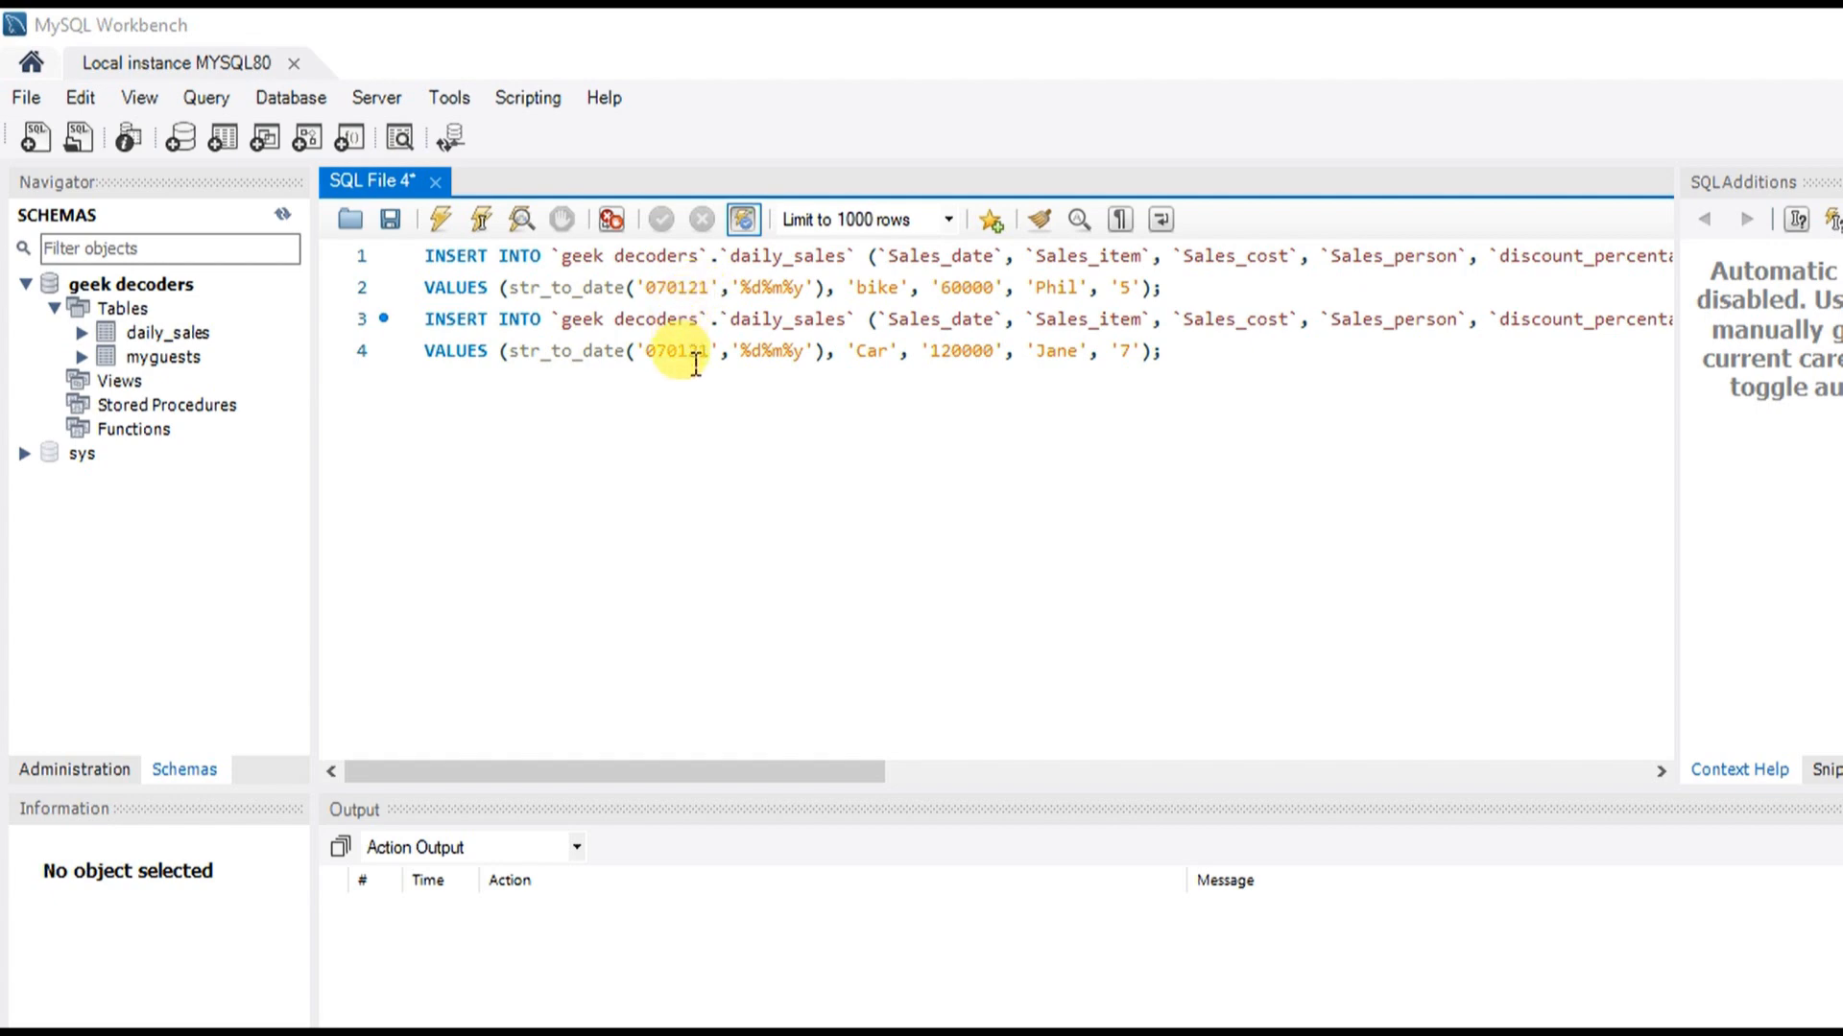
# Correct the date in the second INSERT, then run both daily_sales INSERT statements
pyautogui.click(441, 219)
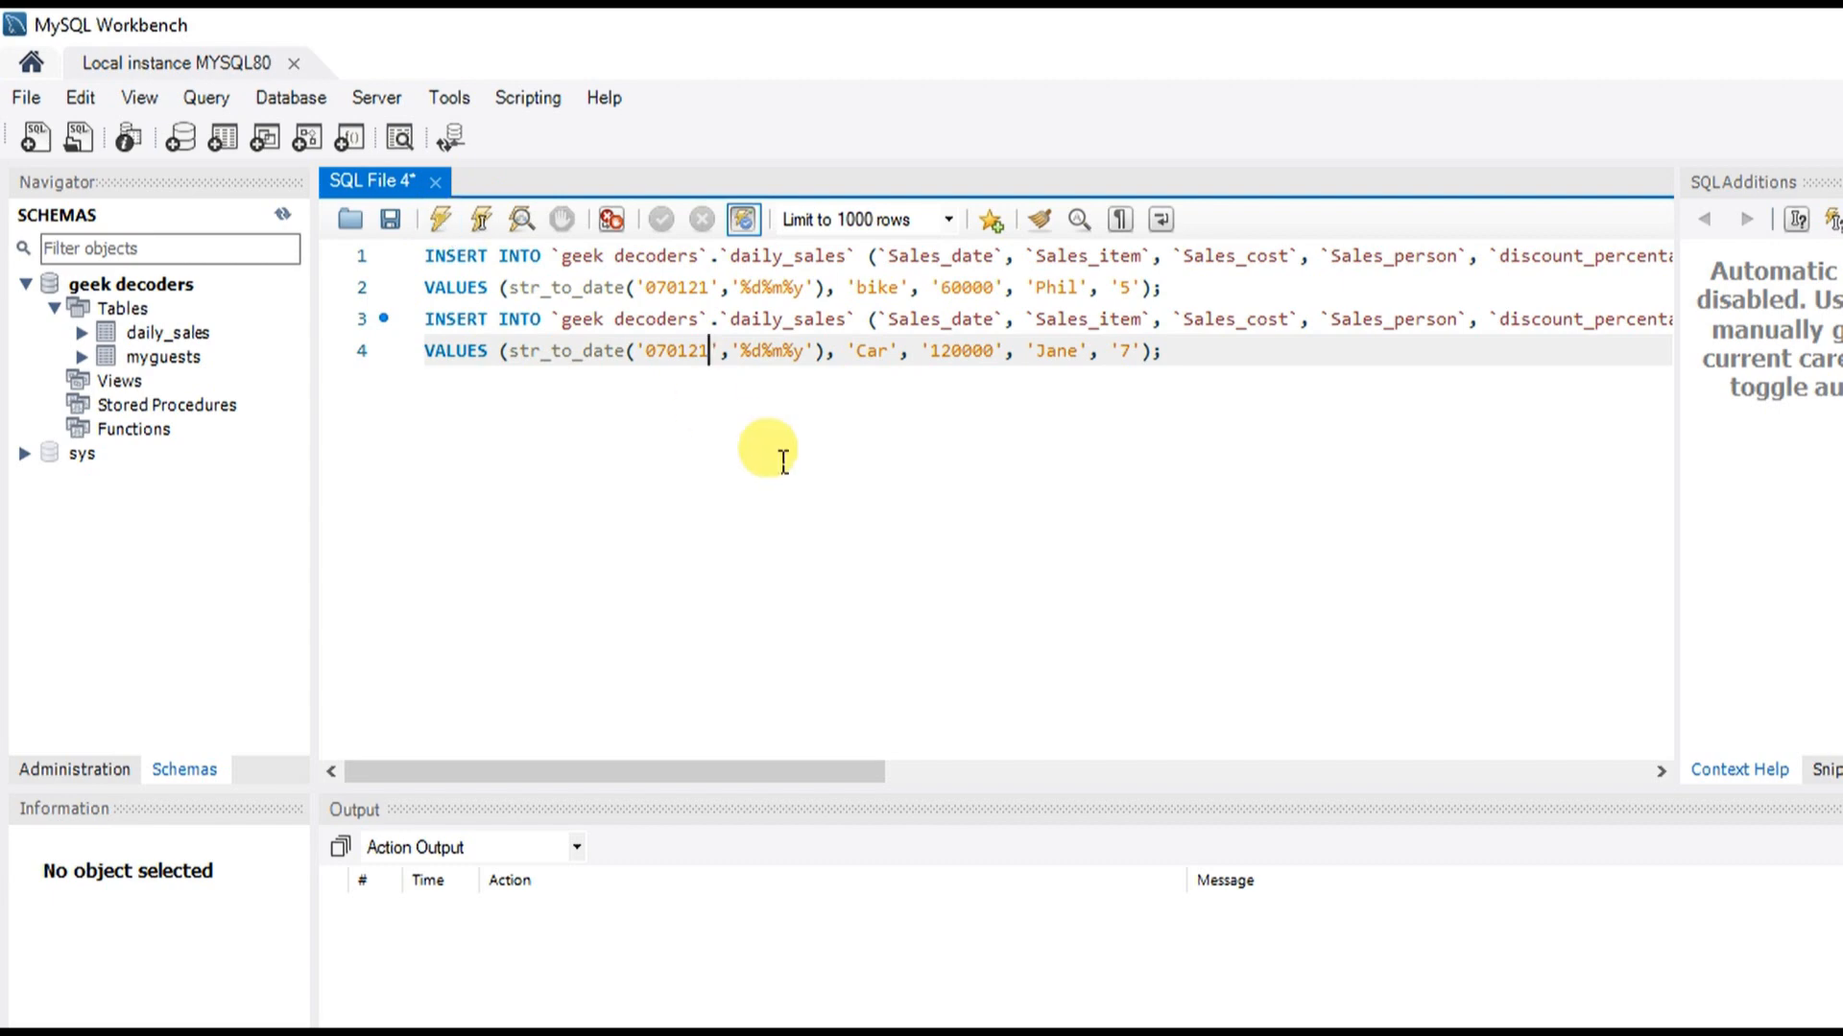
pyautogui.click(1163, 353)
pyautogui.hotkey('ctrl', 'a')
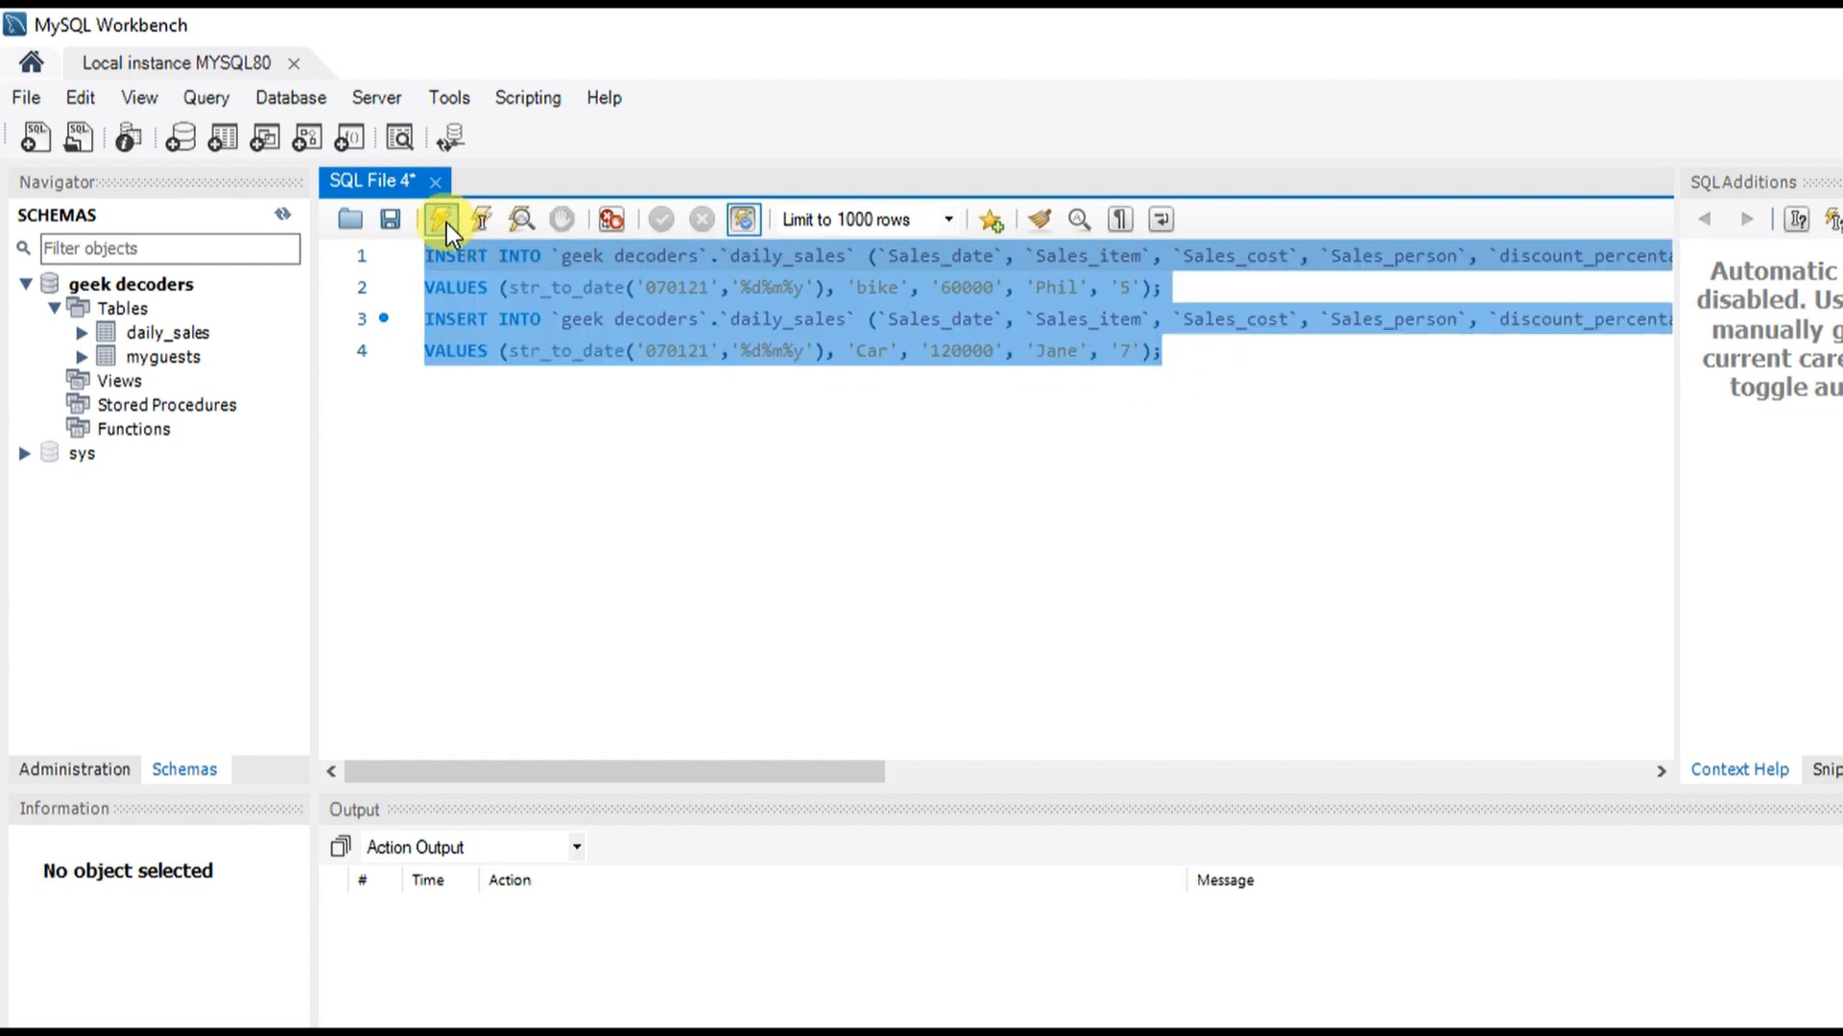
pyautogui.click(446, 223)
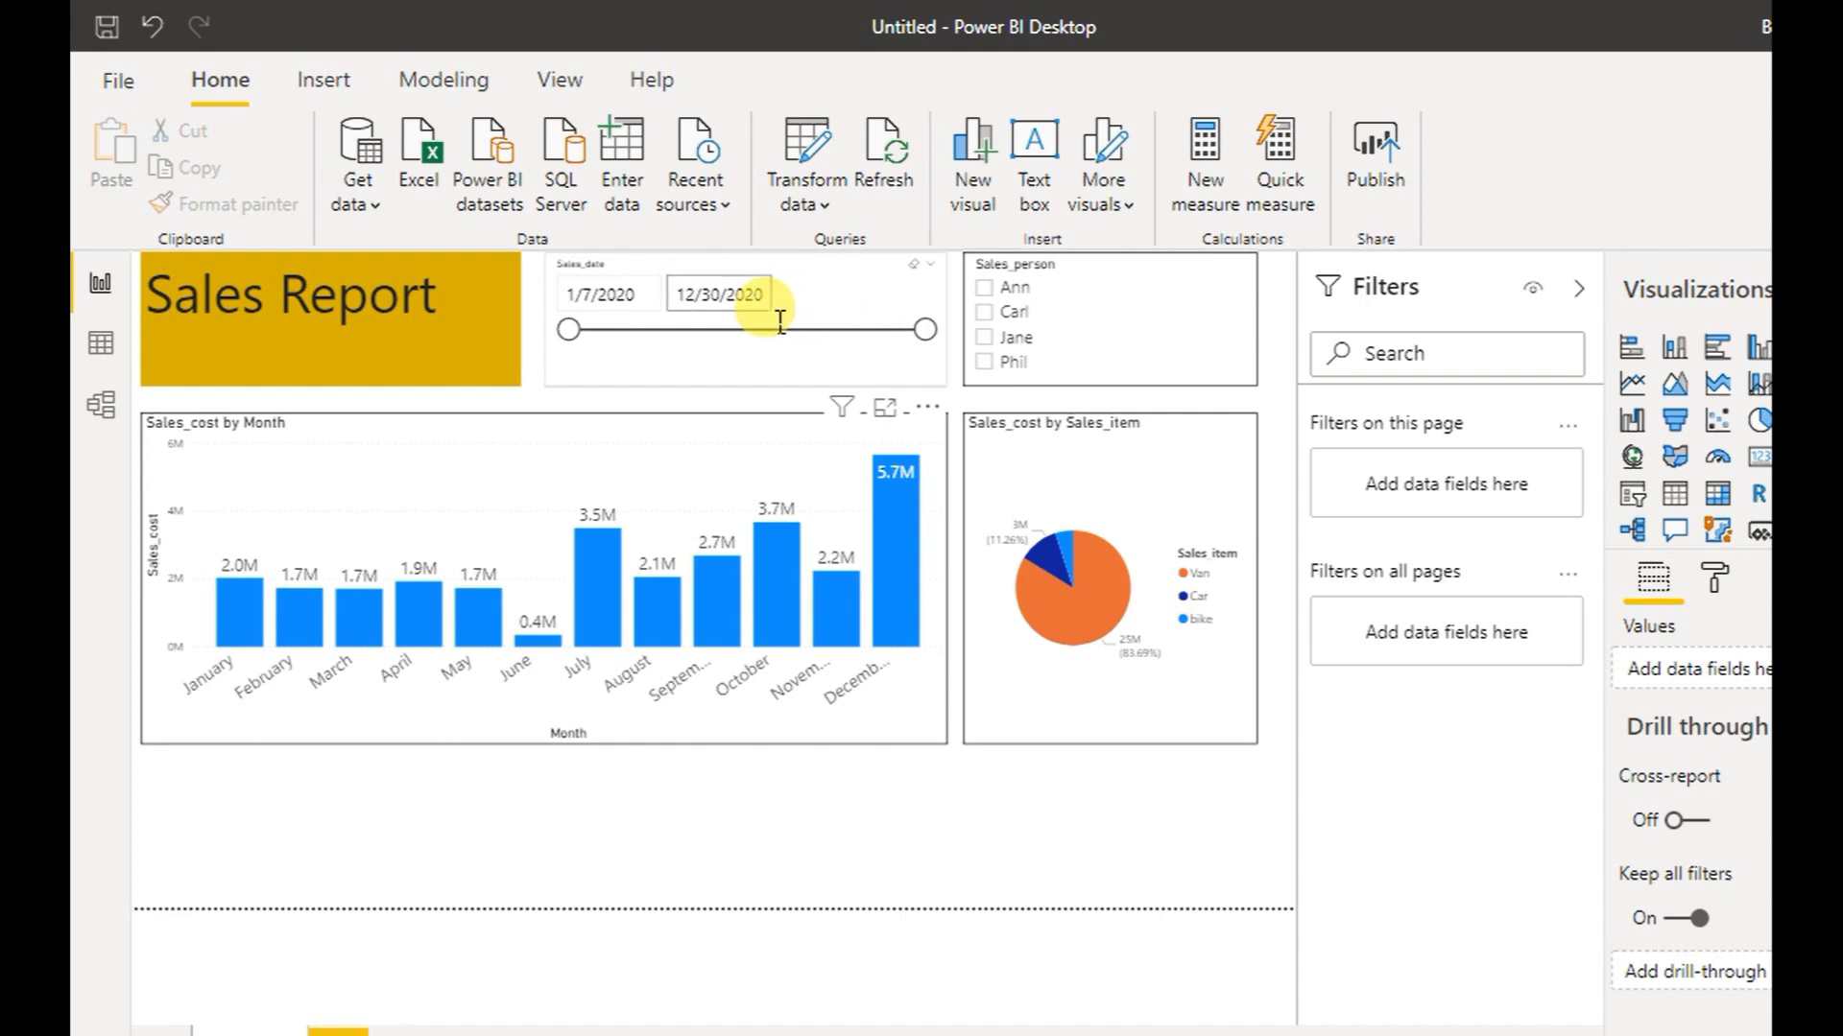
# Refresh data from MySQL so dates reach 1/7/2021 and January rises to 2.2M
pyautogui.click(879, 178)
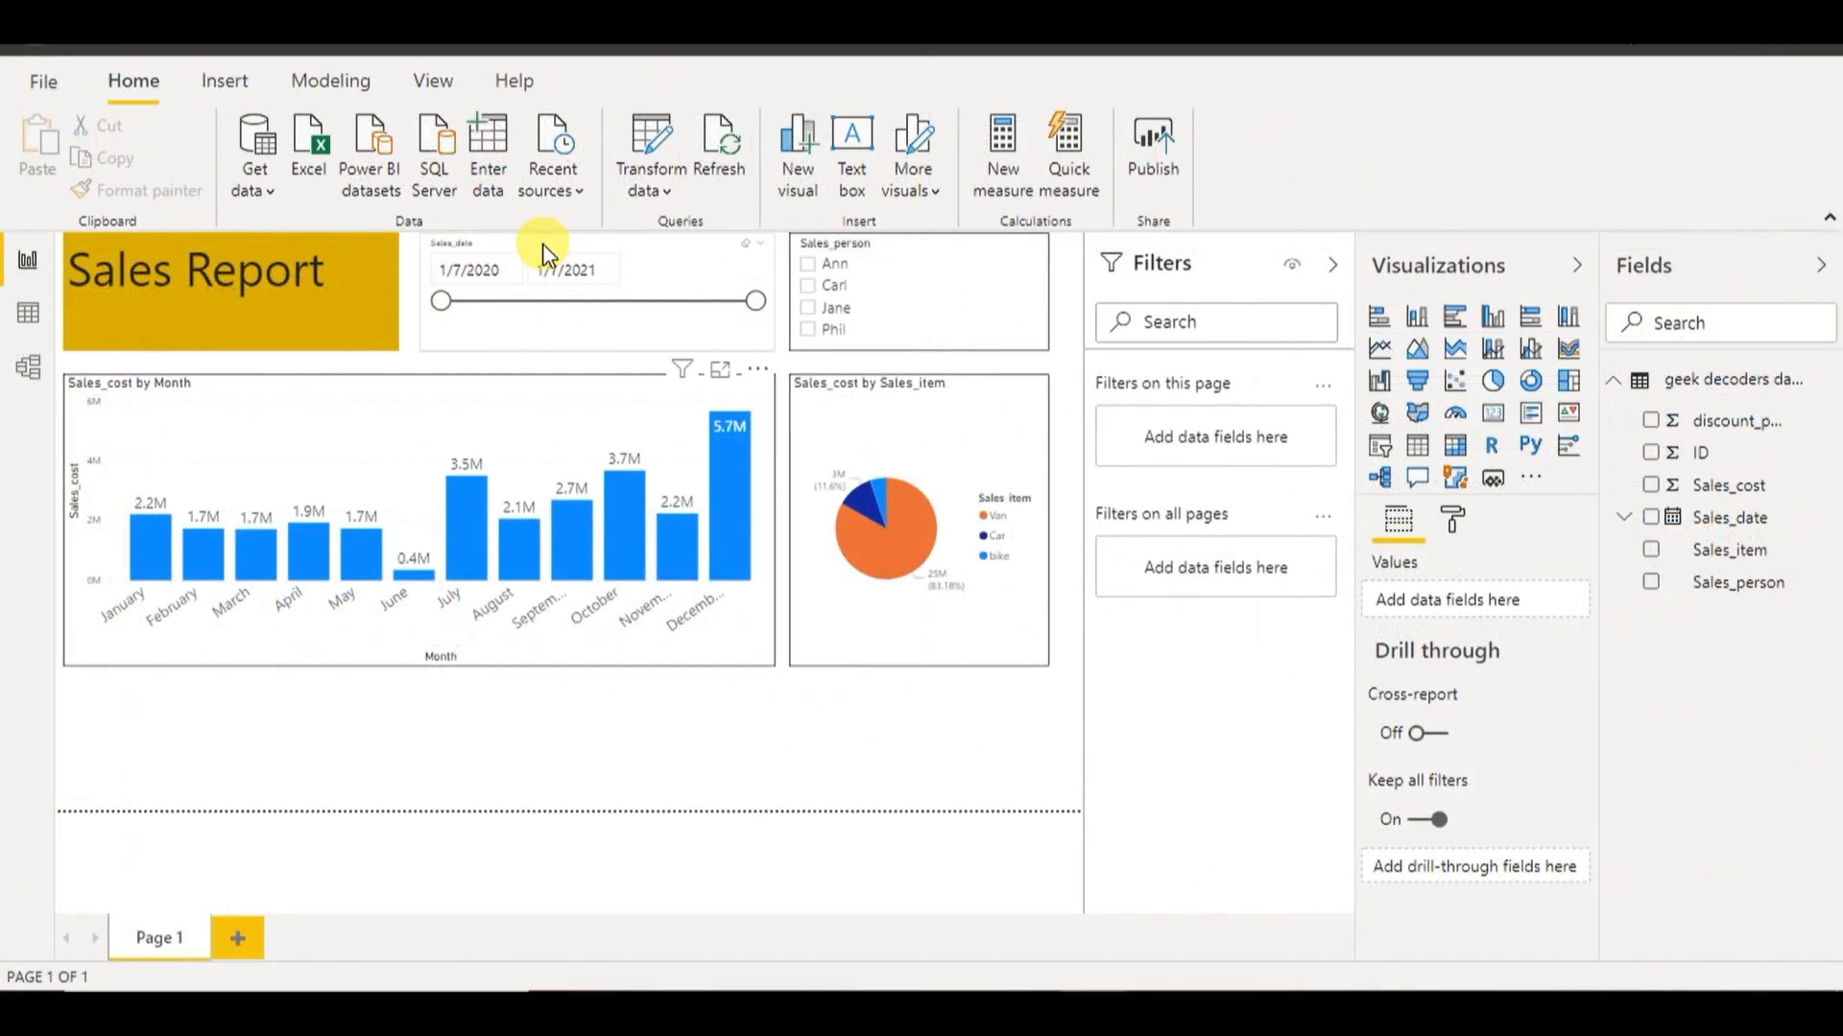
# Add a Sales_date slicer shown as a Date Hierarchy, narrowed and placed under the pie chart
pyautogui.click(1387, 449)
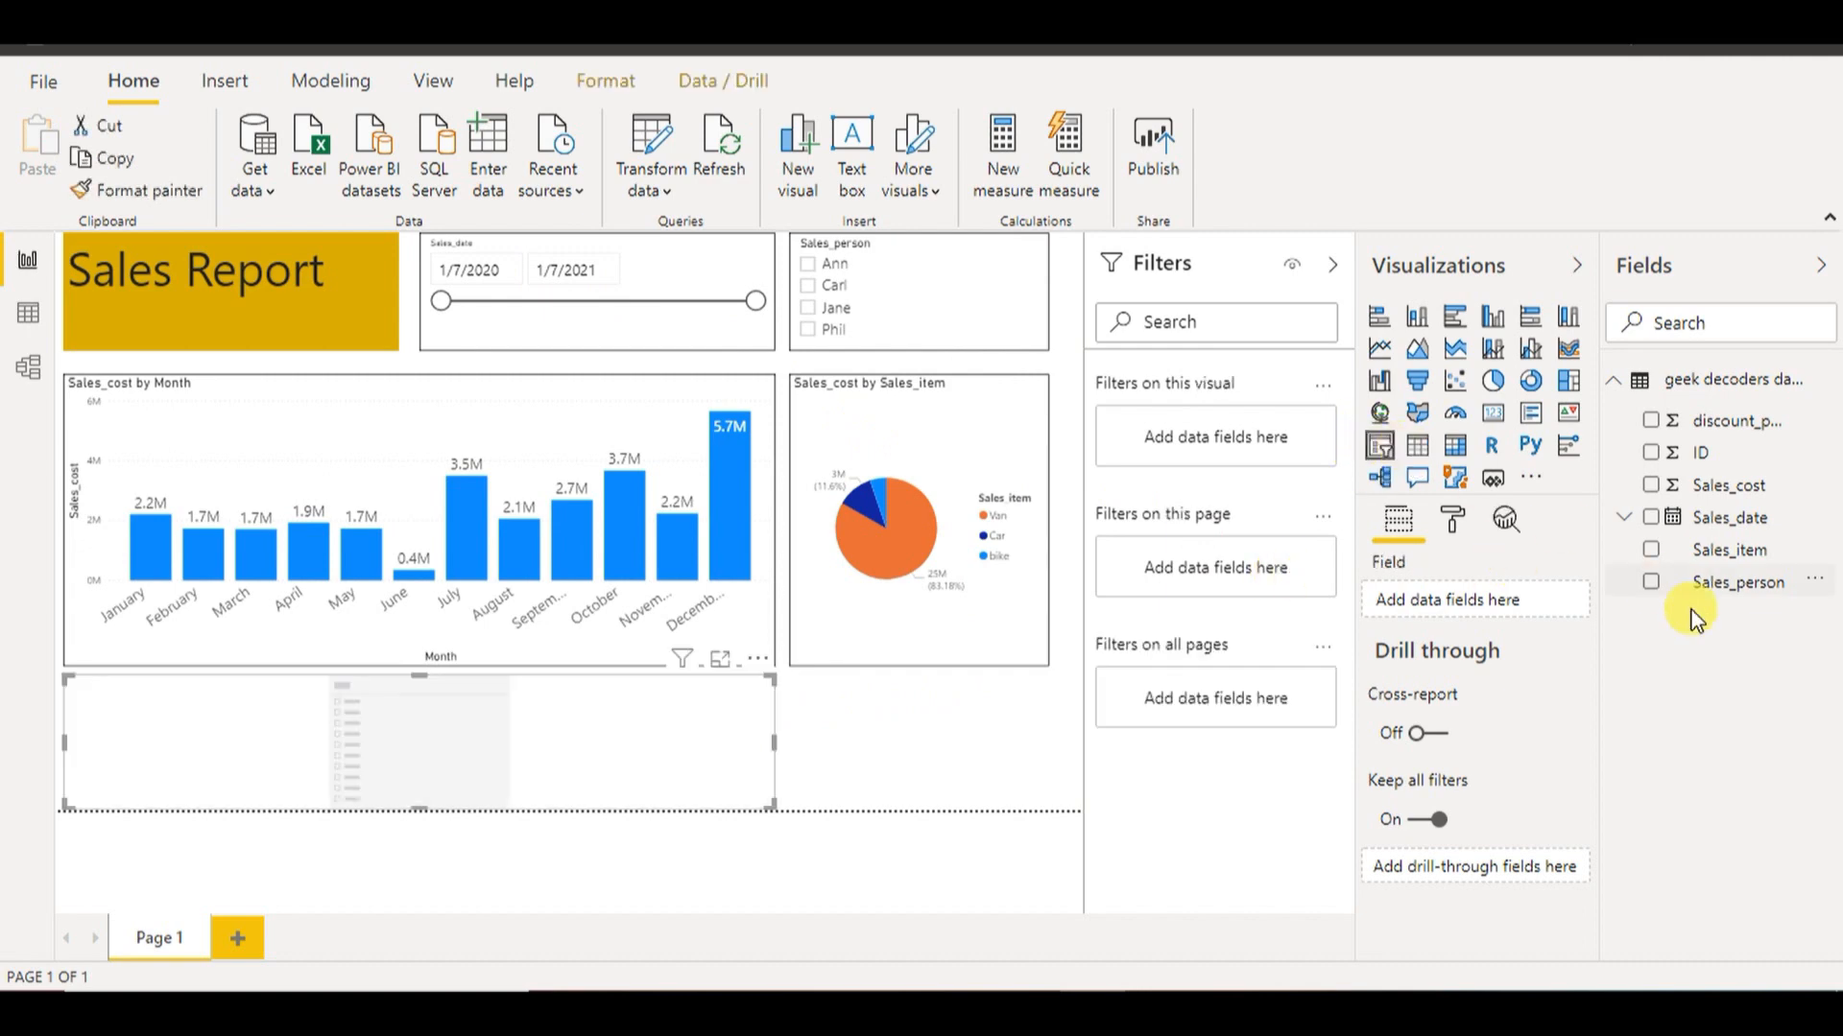
pyautogui.moveTo(1718, 518); pyautogui.dragTo(1511, 605)
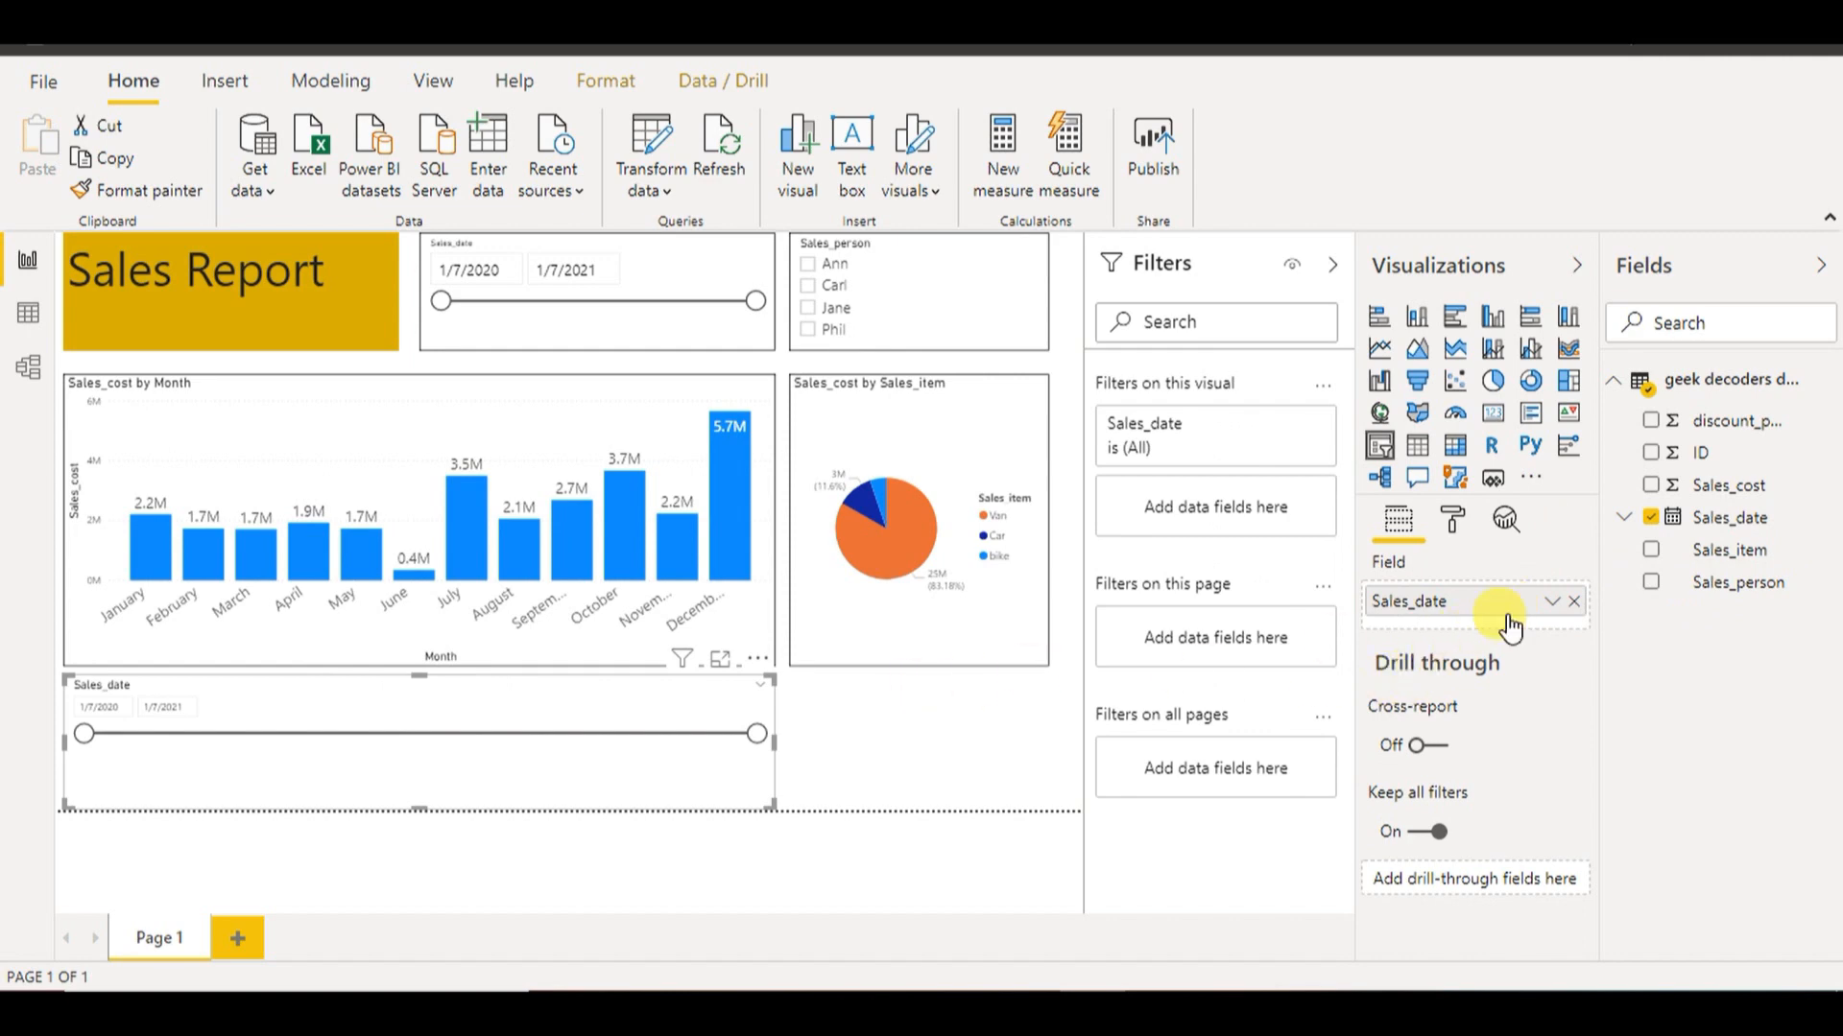
pyautogui.click(1564, 612)
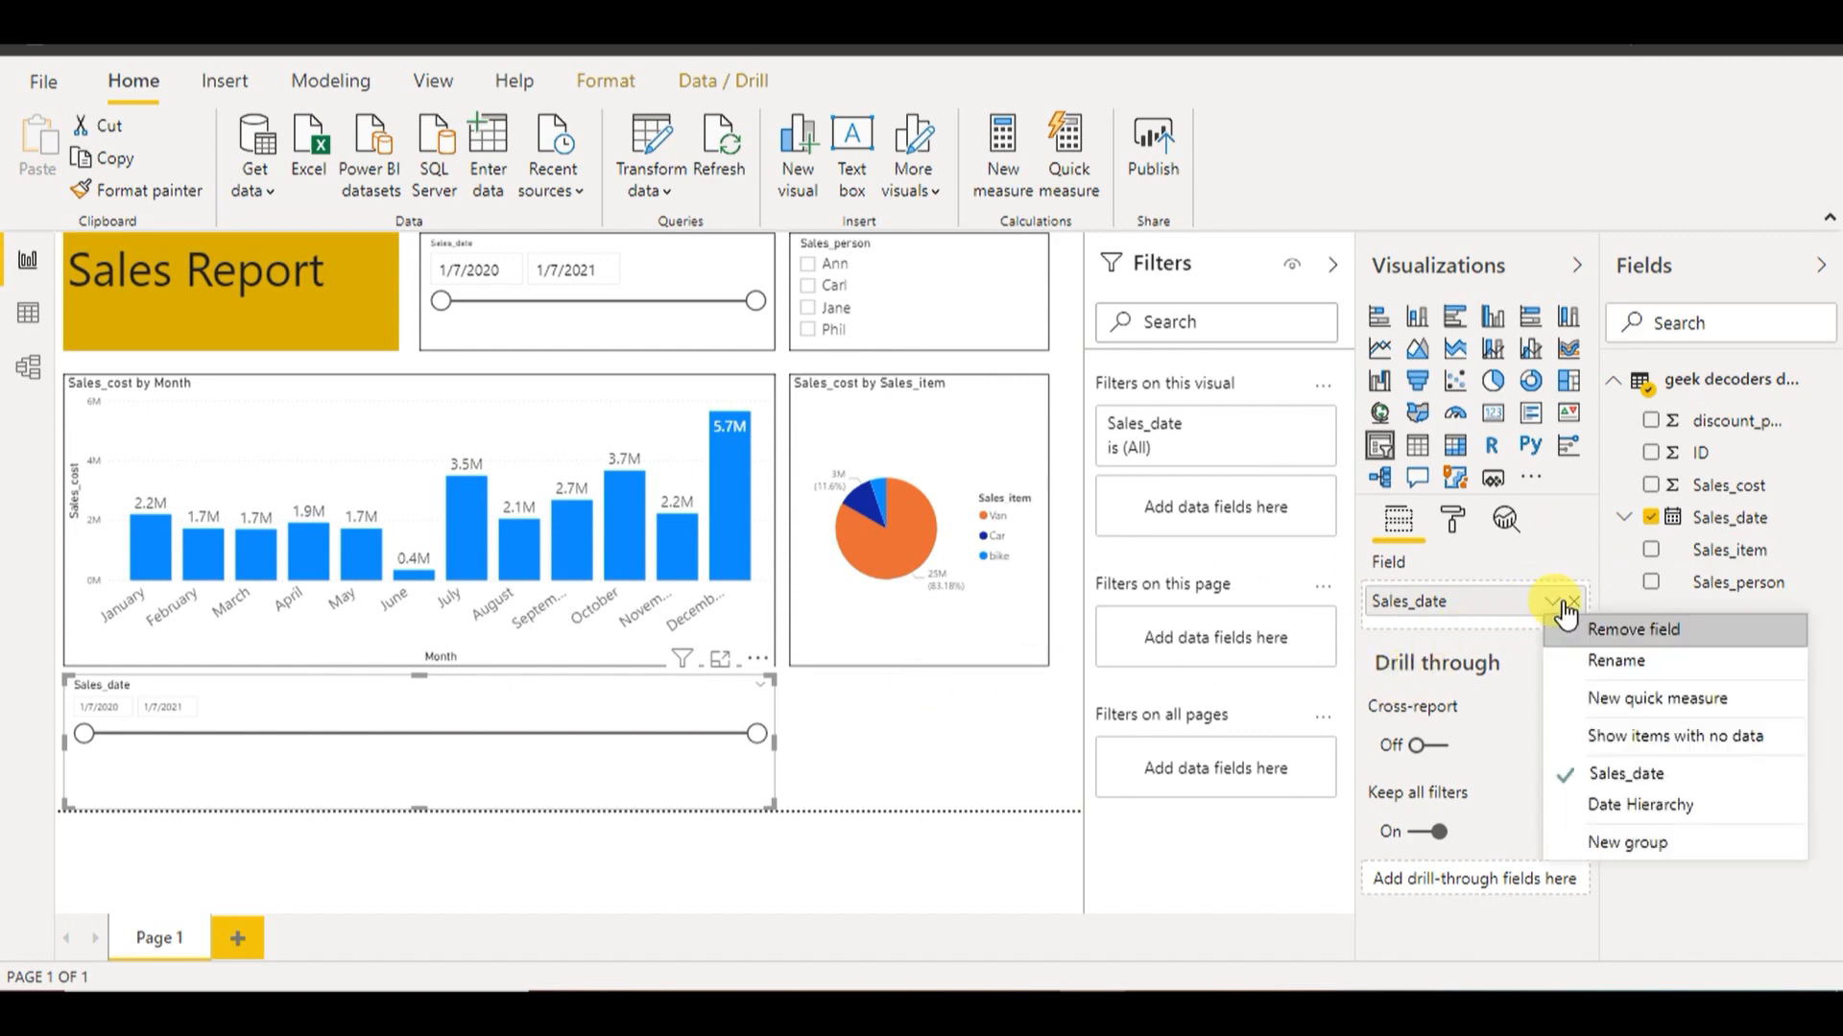
pyautogui.click(1641, 816)
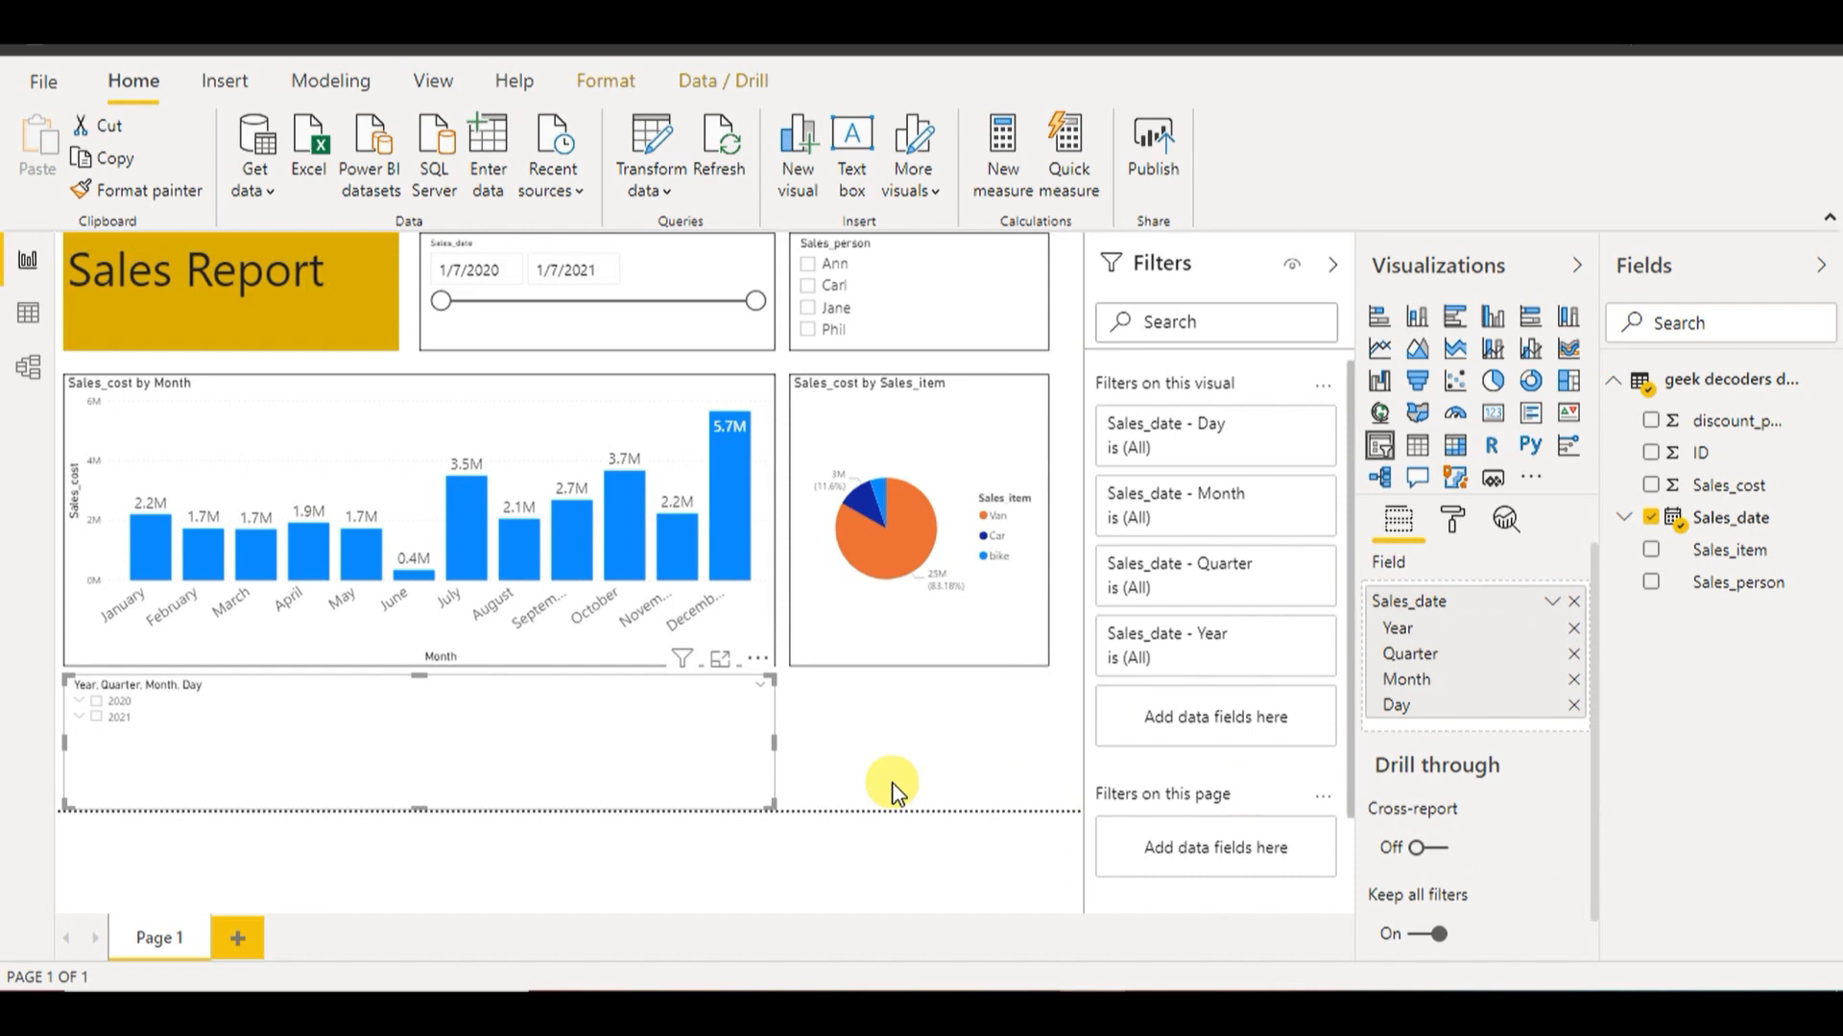
pyautogui.moveTo(69, 747); pyautogui.dragTo(1048, 744)
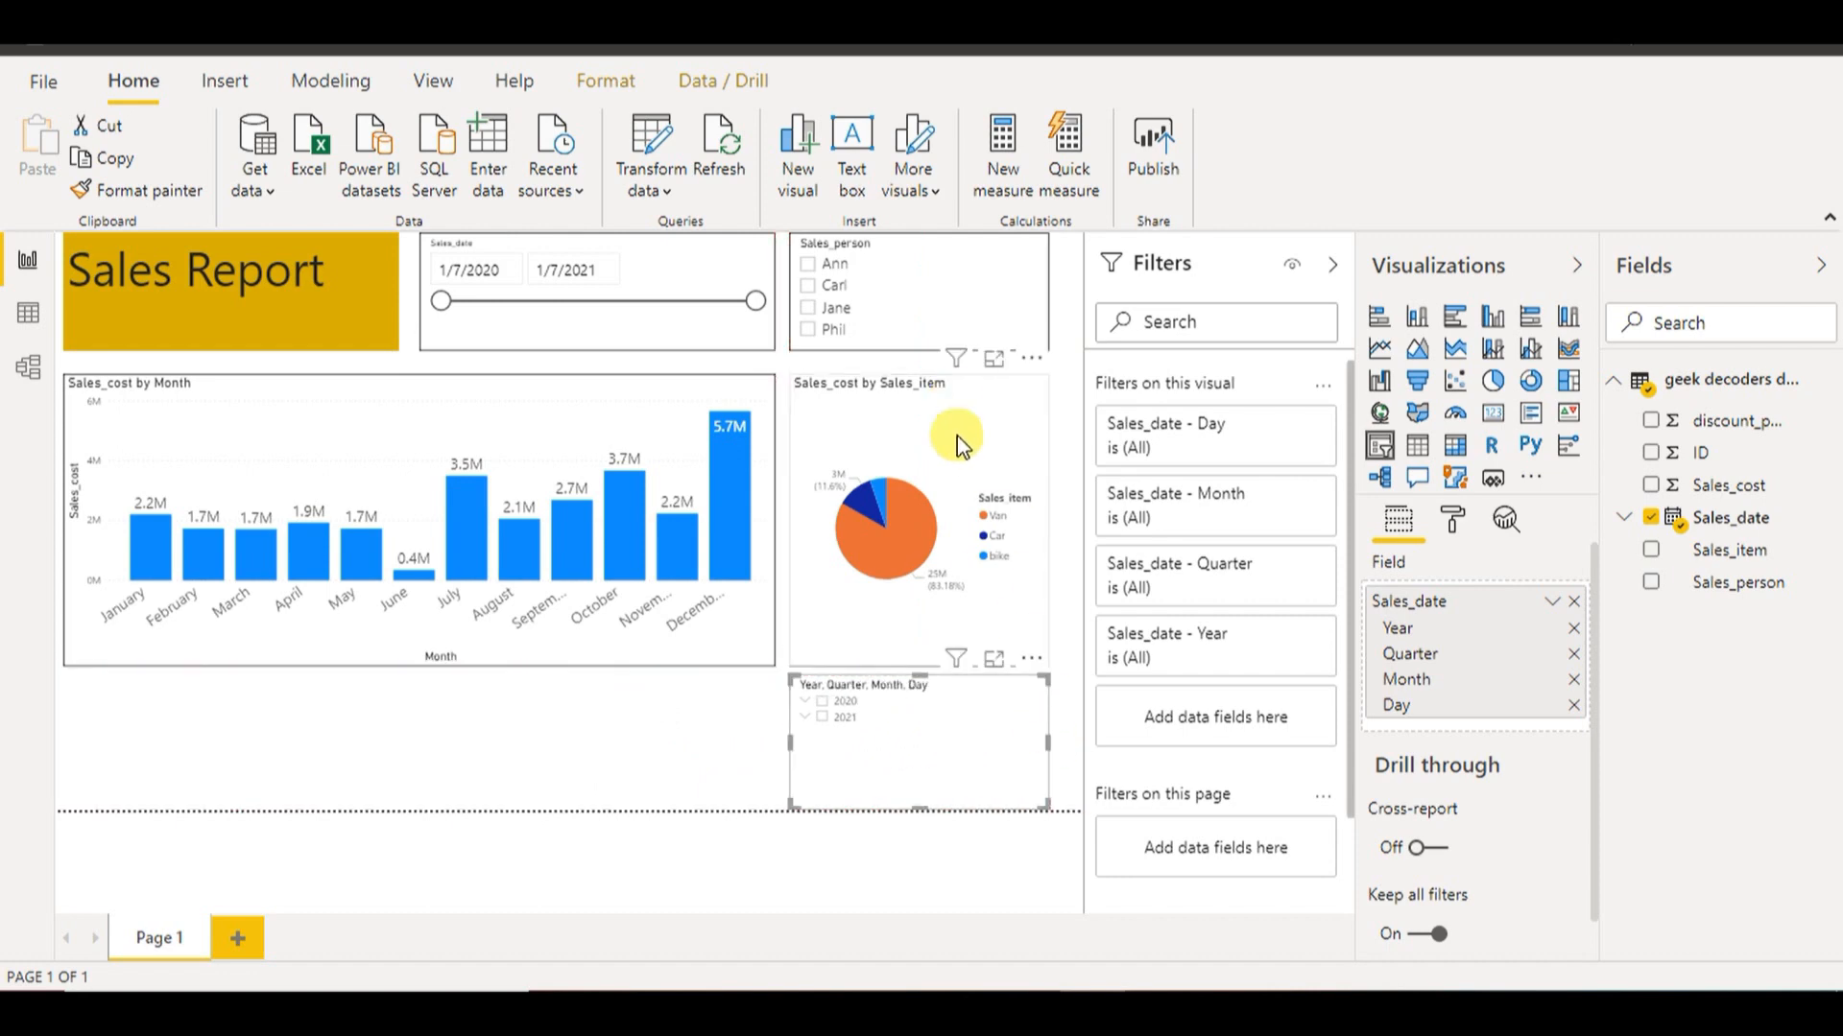
pyautogui.click(1458, 521)
pyautogui.moveTo(1597, 654); pyautogui.dragTo(1597, 769)
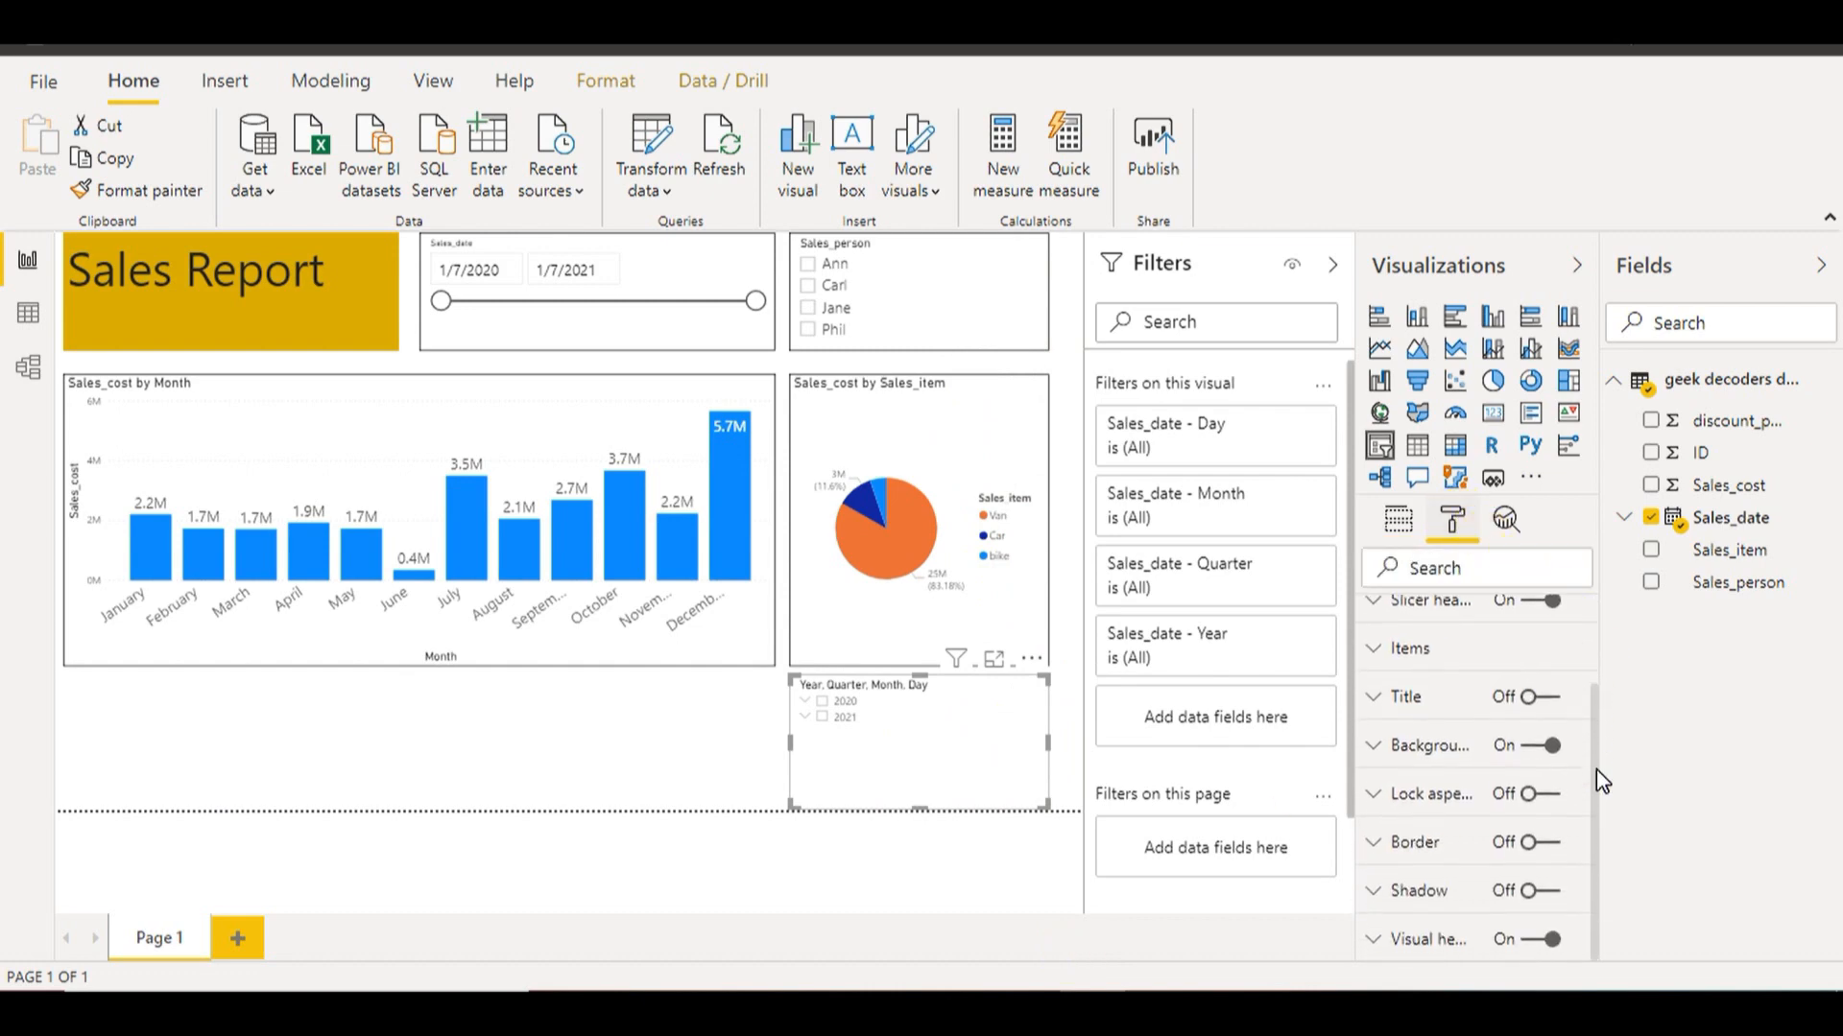
# Turn on the date slicer's border and raise its item text size to 15 pt
pyautogui.click(1550, 844)
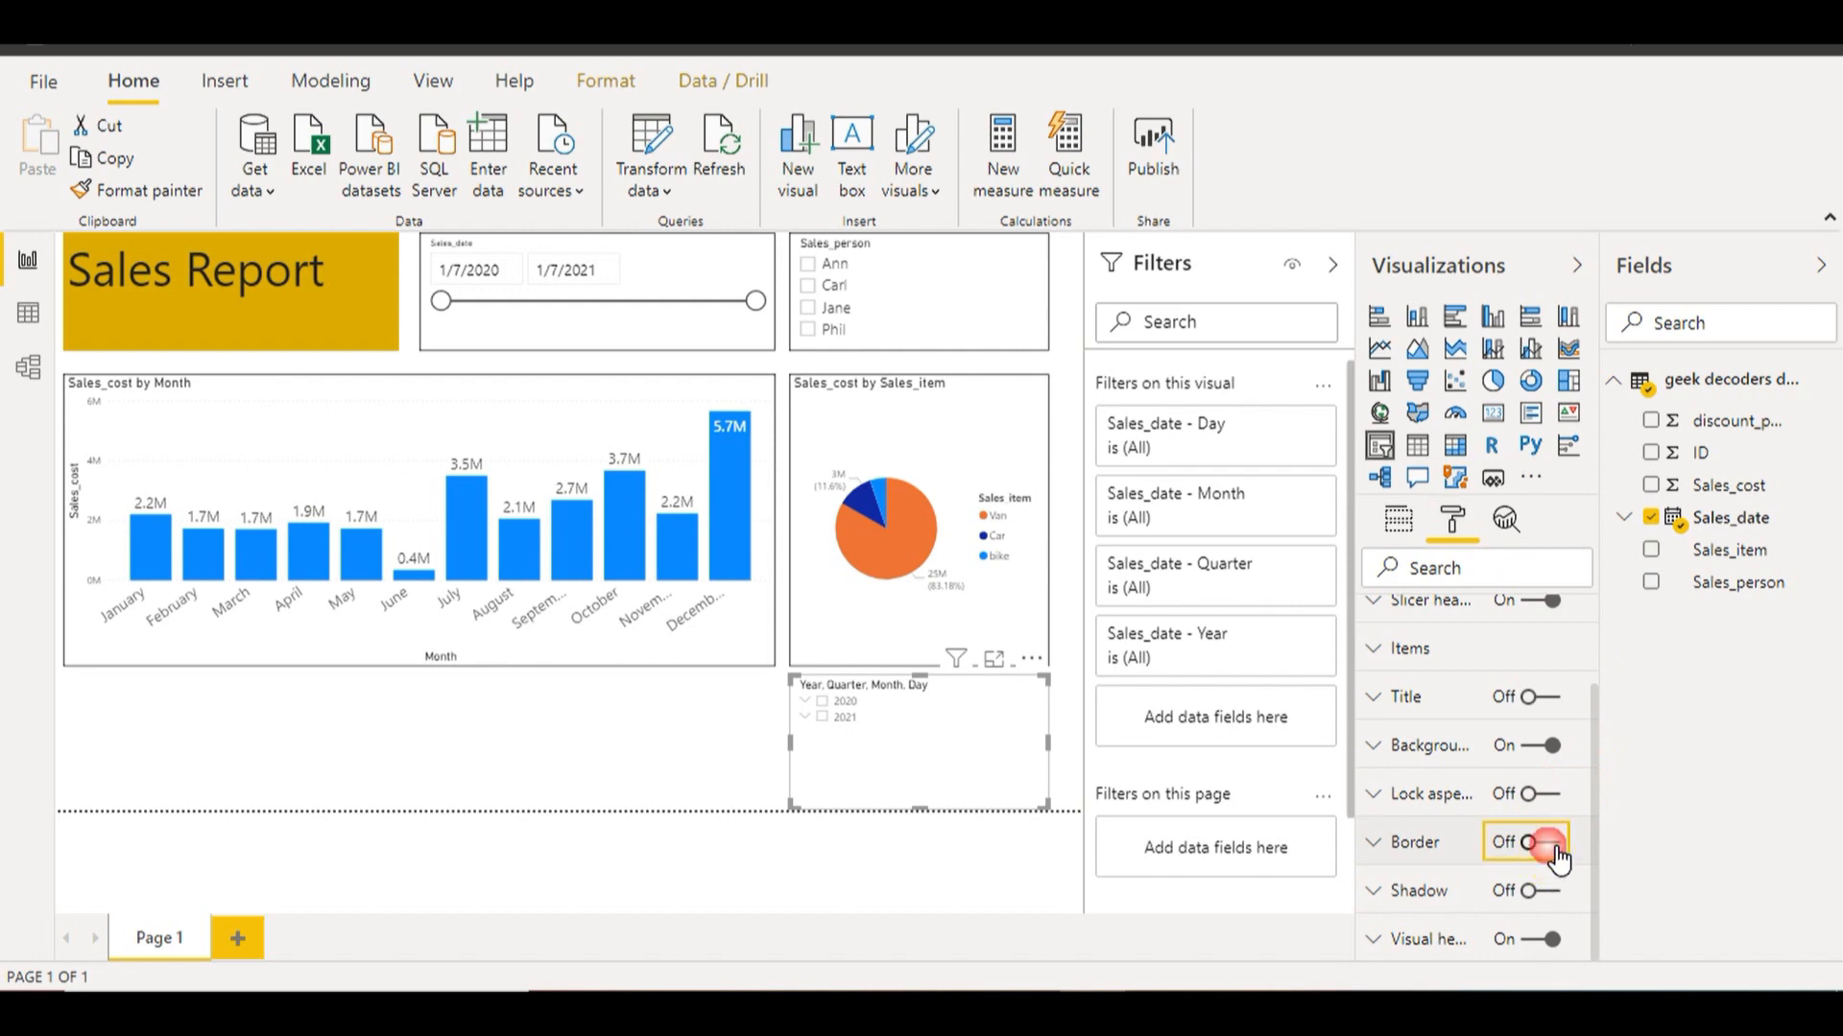
pyautogui.click(1458, 647)
pyautogui.moveTo(1596, 716); pyautogui.dragTo(1597, 817)
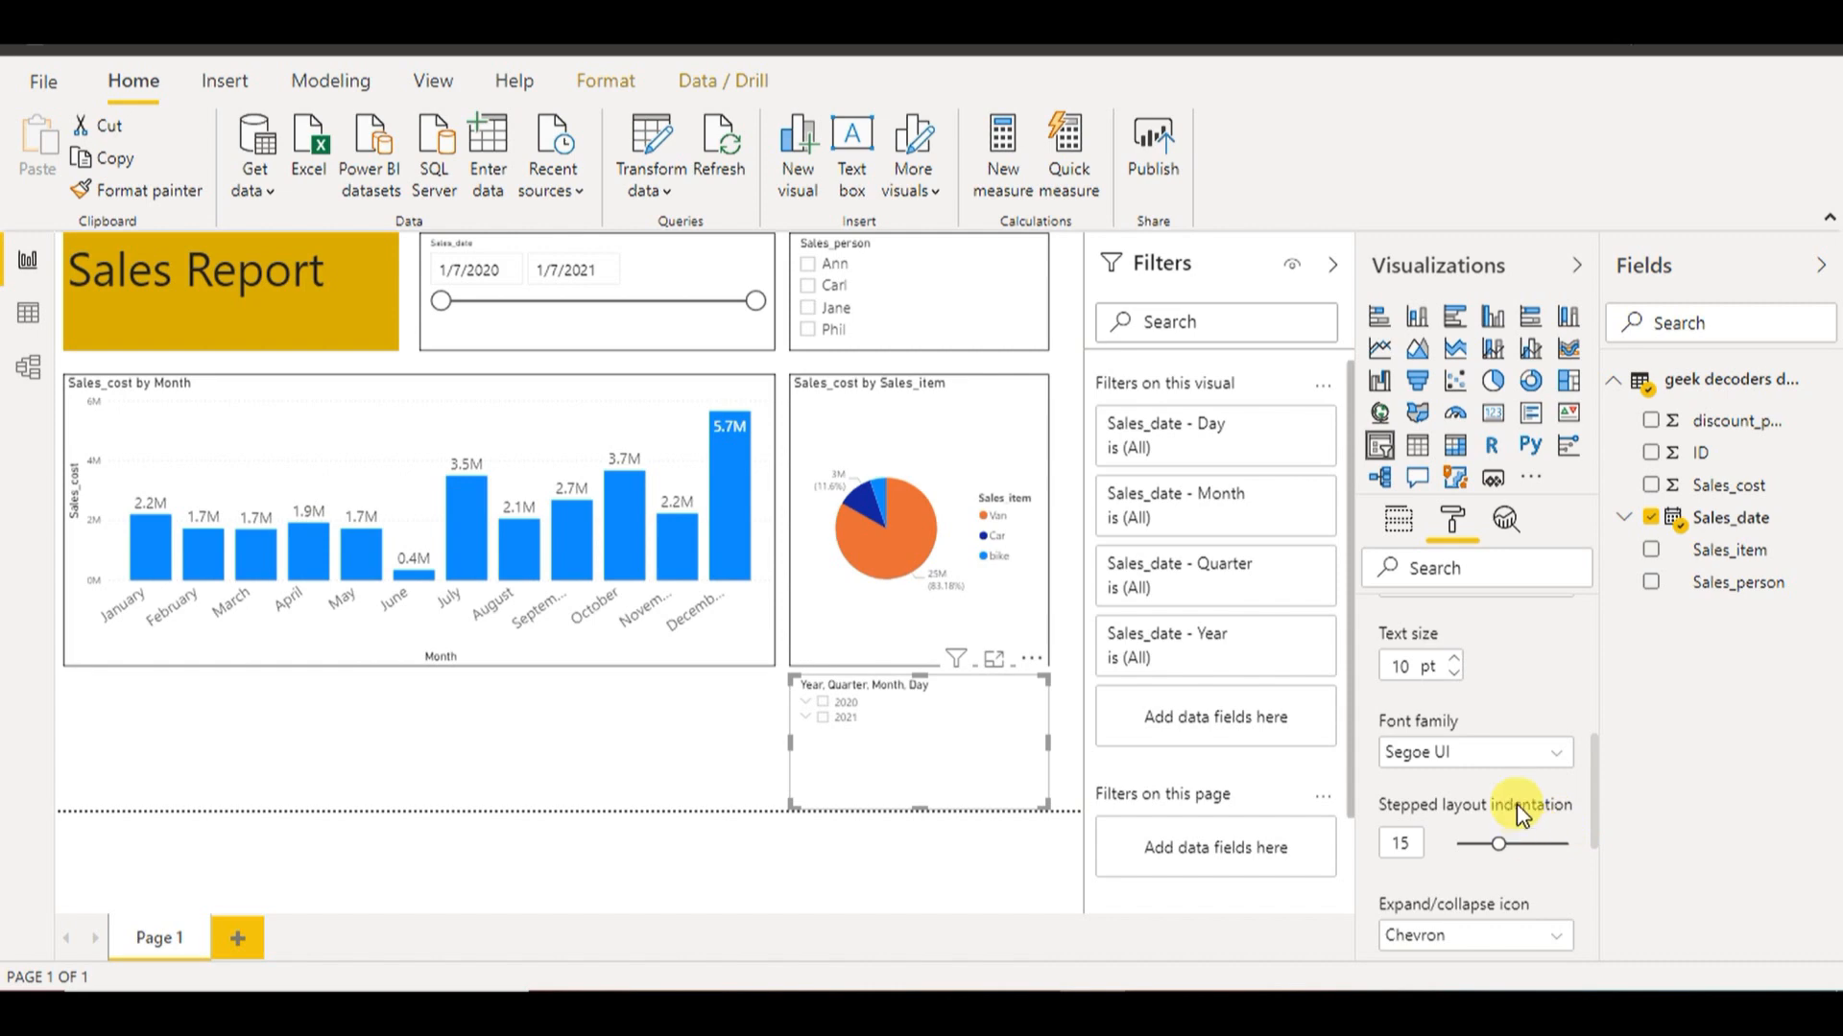
pyautogui.click(1456, 661)
pyautogui.click(1455, 660)
pyautogui.click(1456, 660)
pyautogui.click(1456, 660)
pyautogui.click(716, 751)
# Try the 2021 and 2020 year filters, then clear them to leave the report unfiltered
pyautogui.click(829, 749)
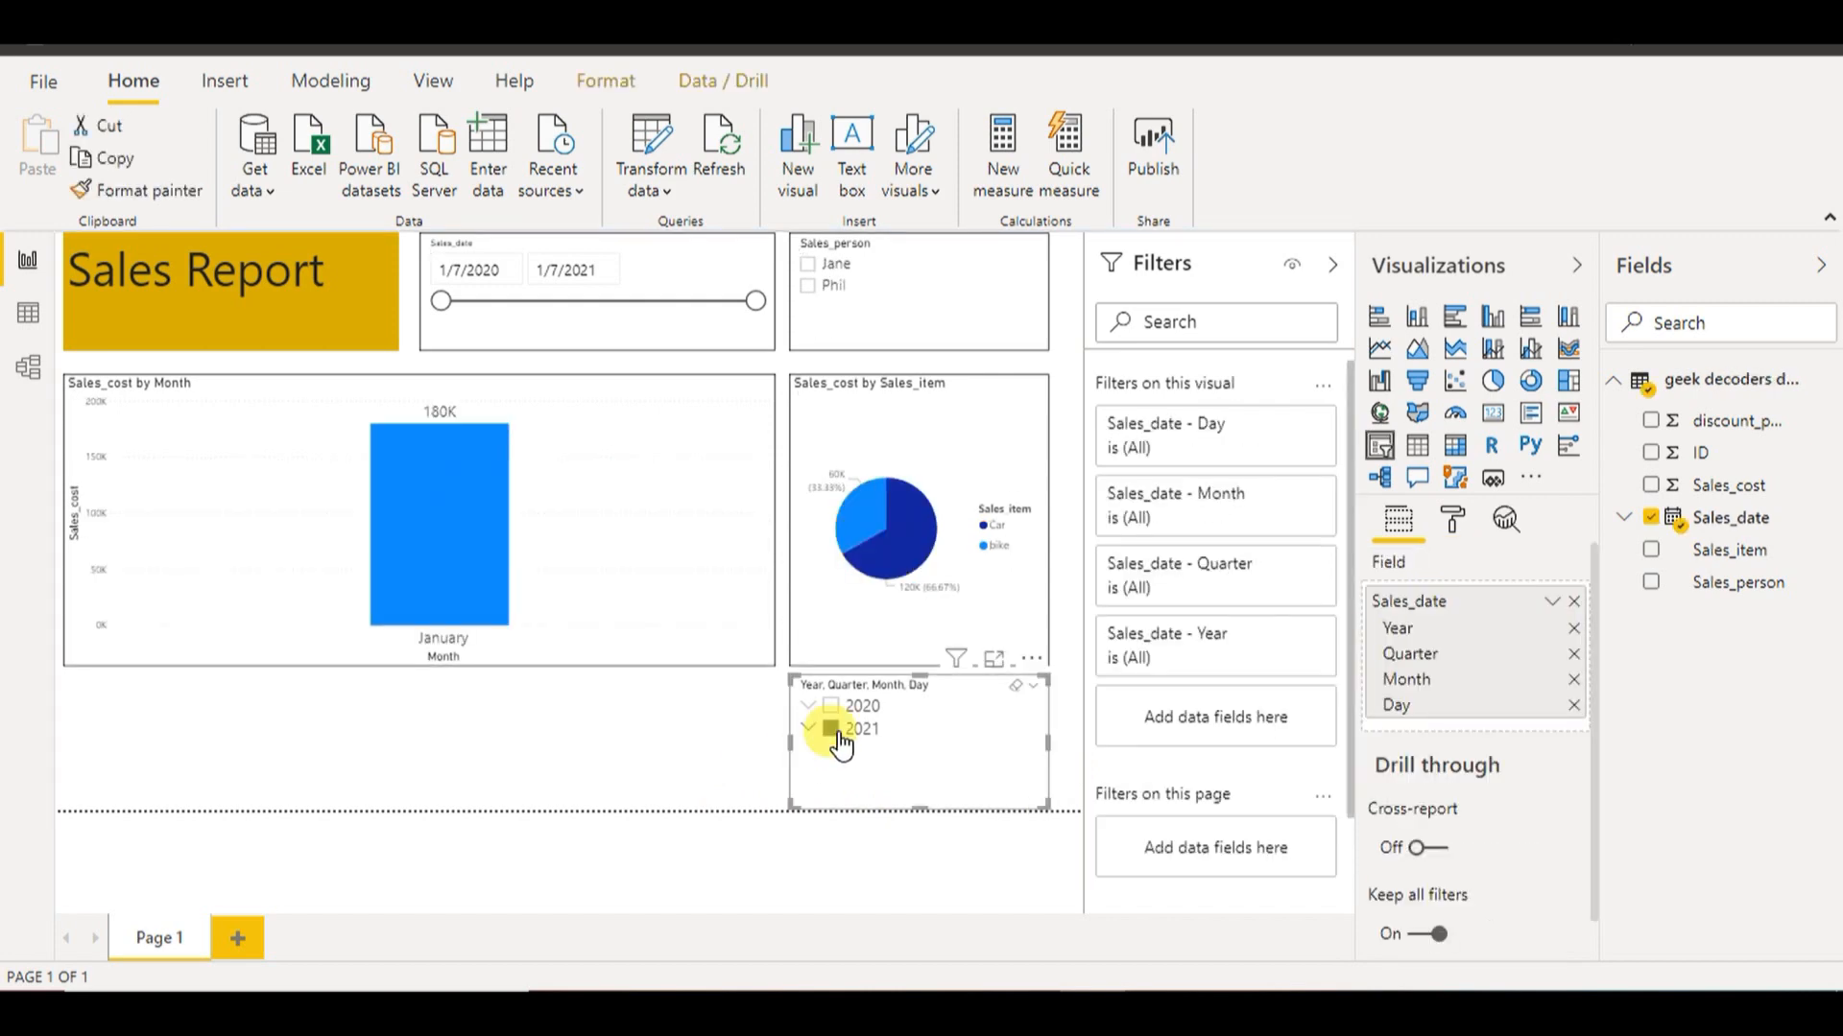
pyautogui.click(833, 707)
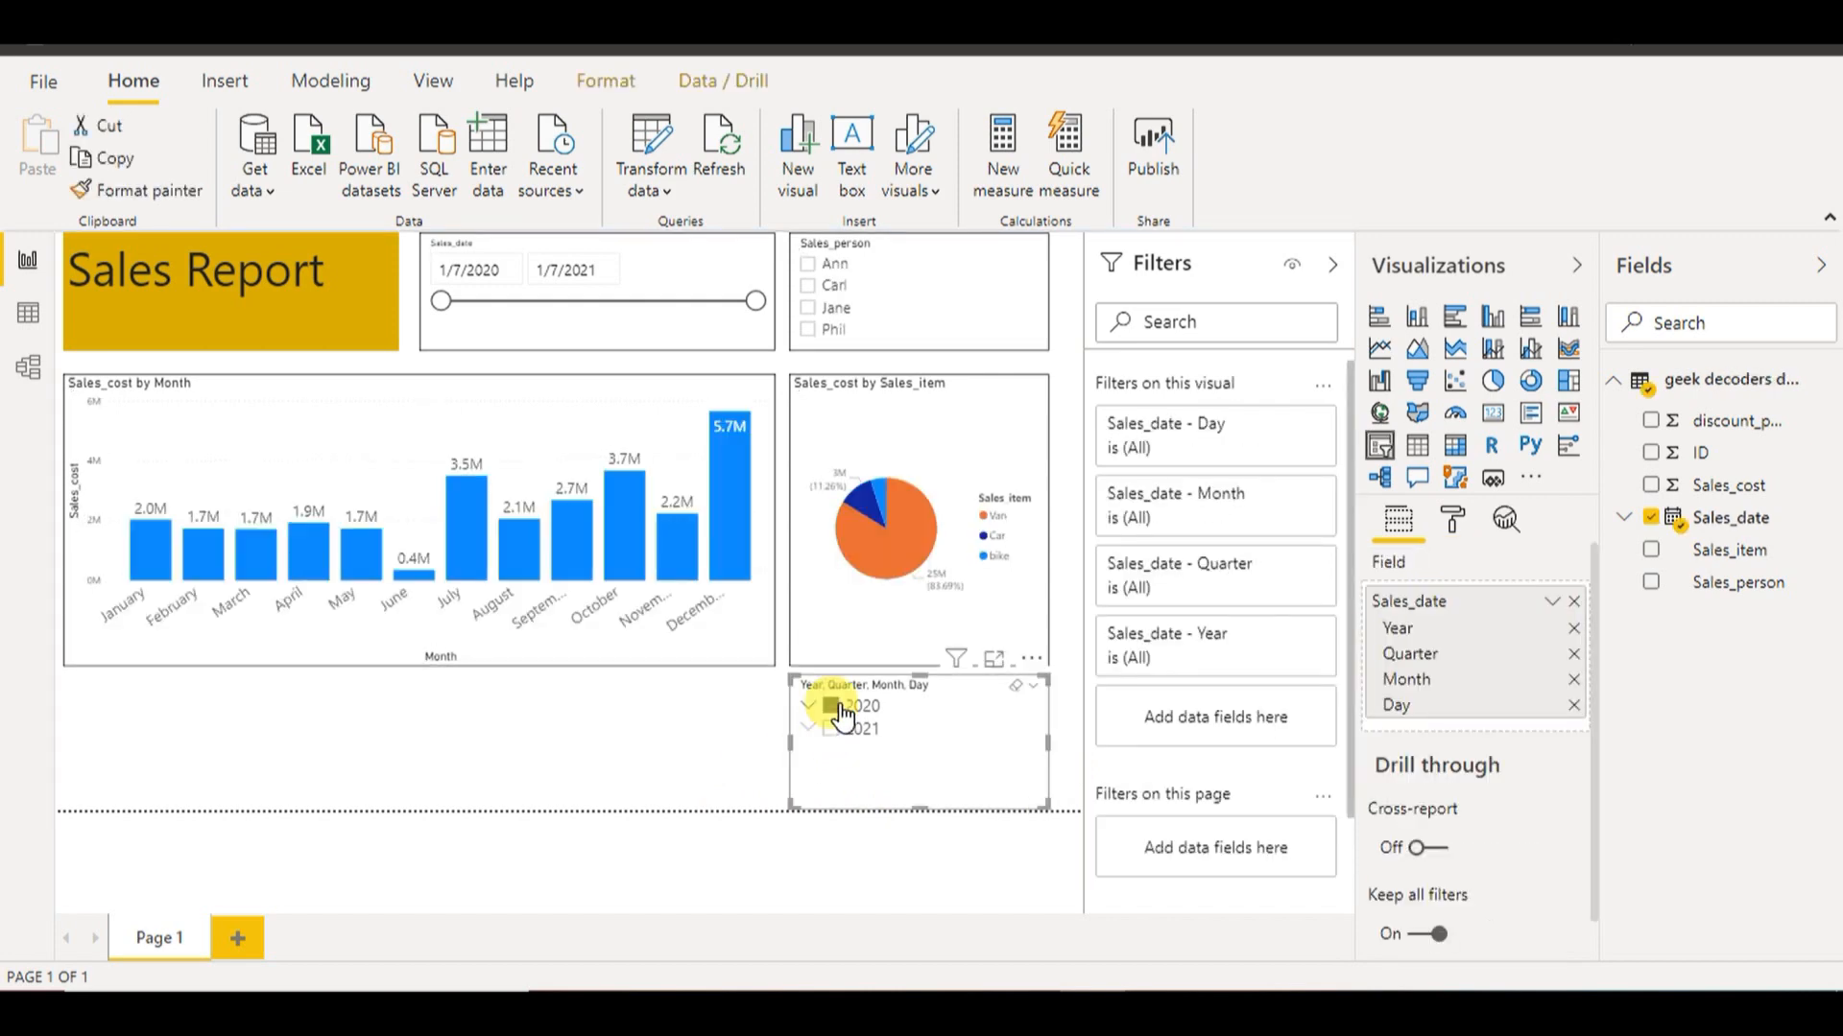
pyautogui.click(833, 708)
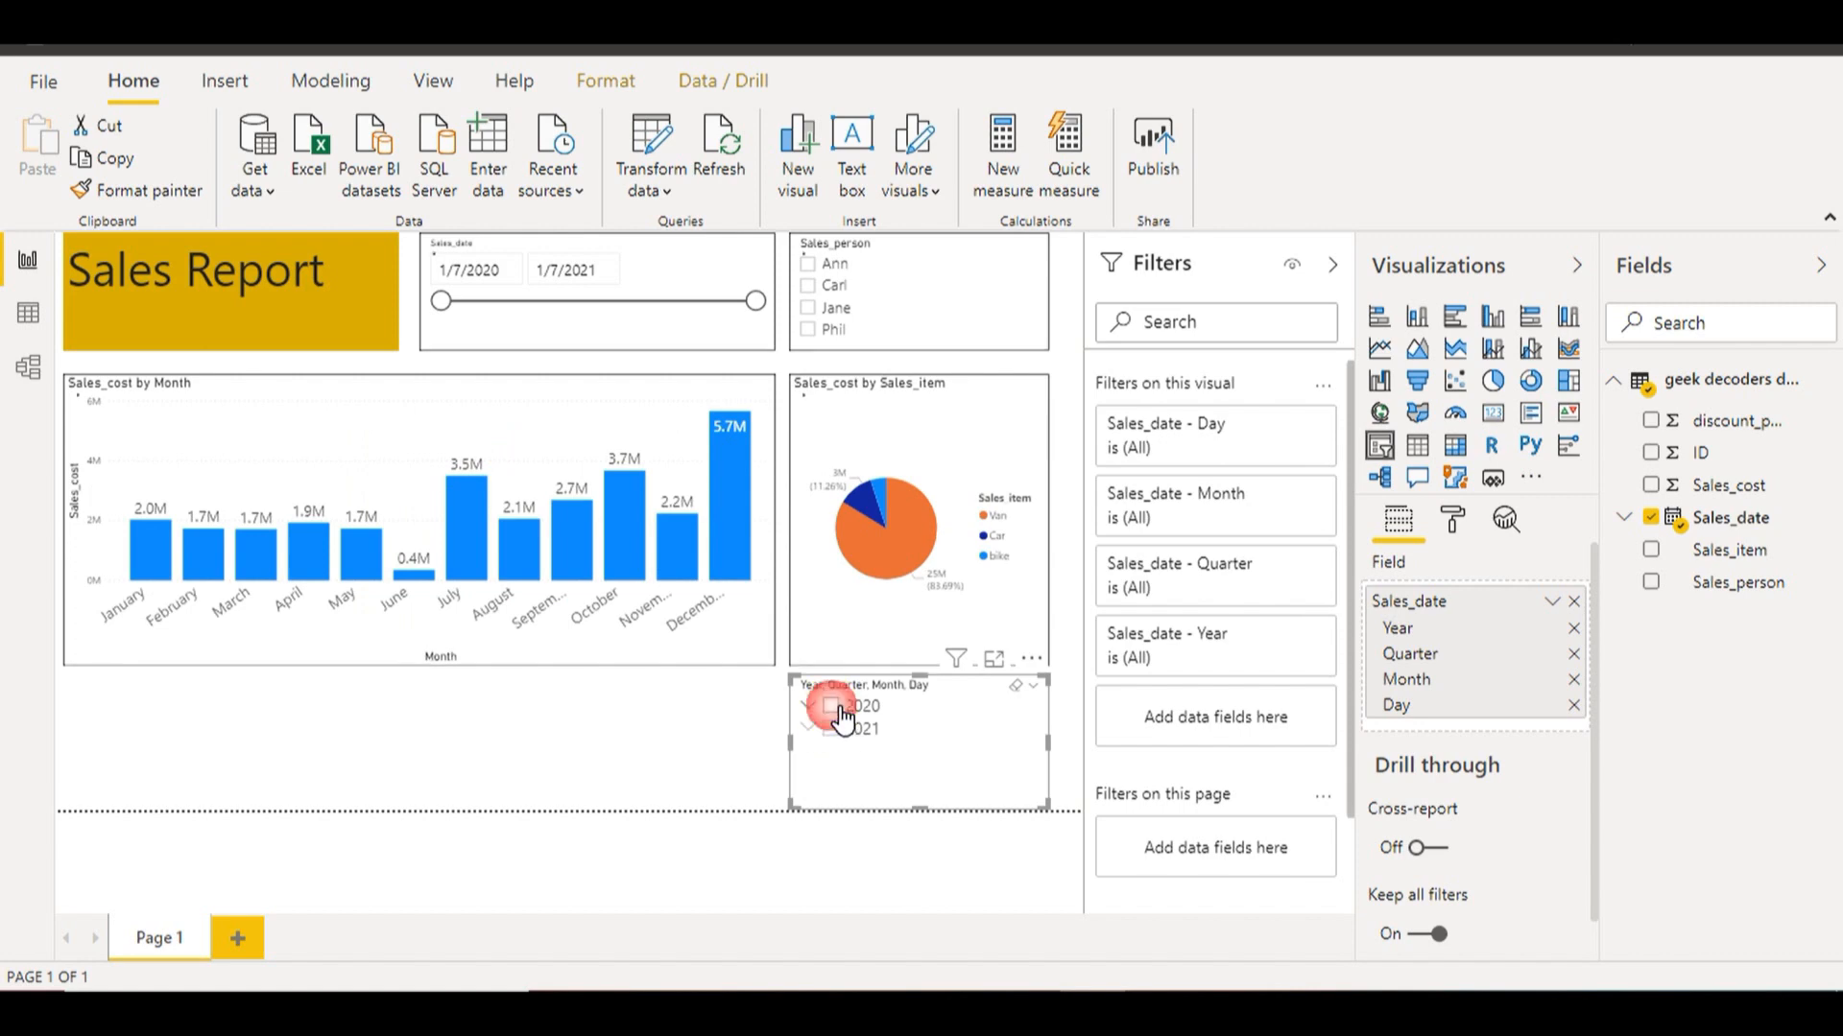
pyautogui.click(669, 729)
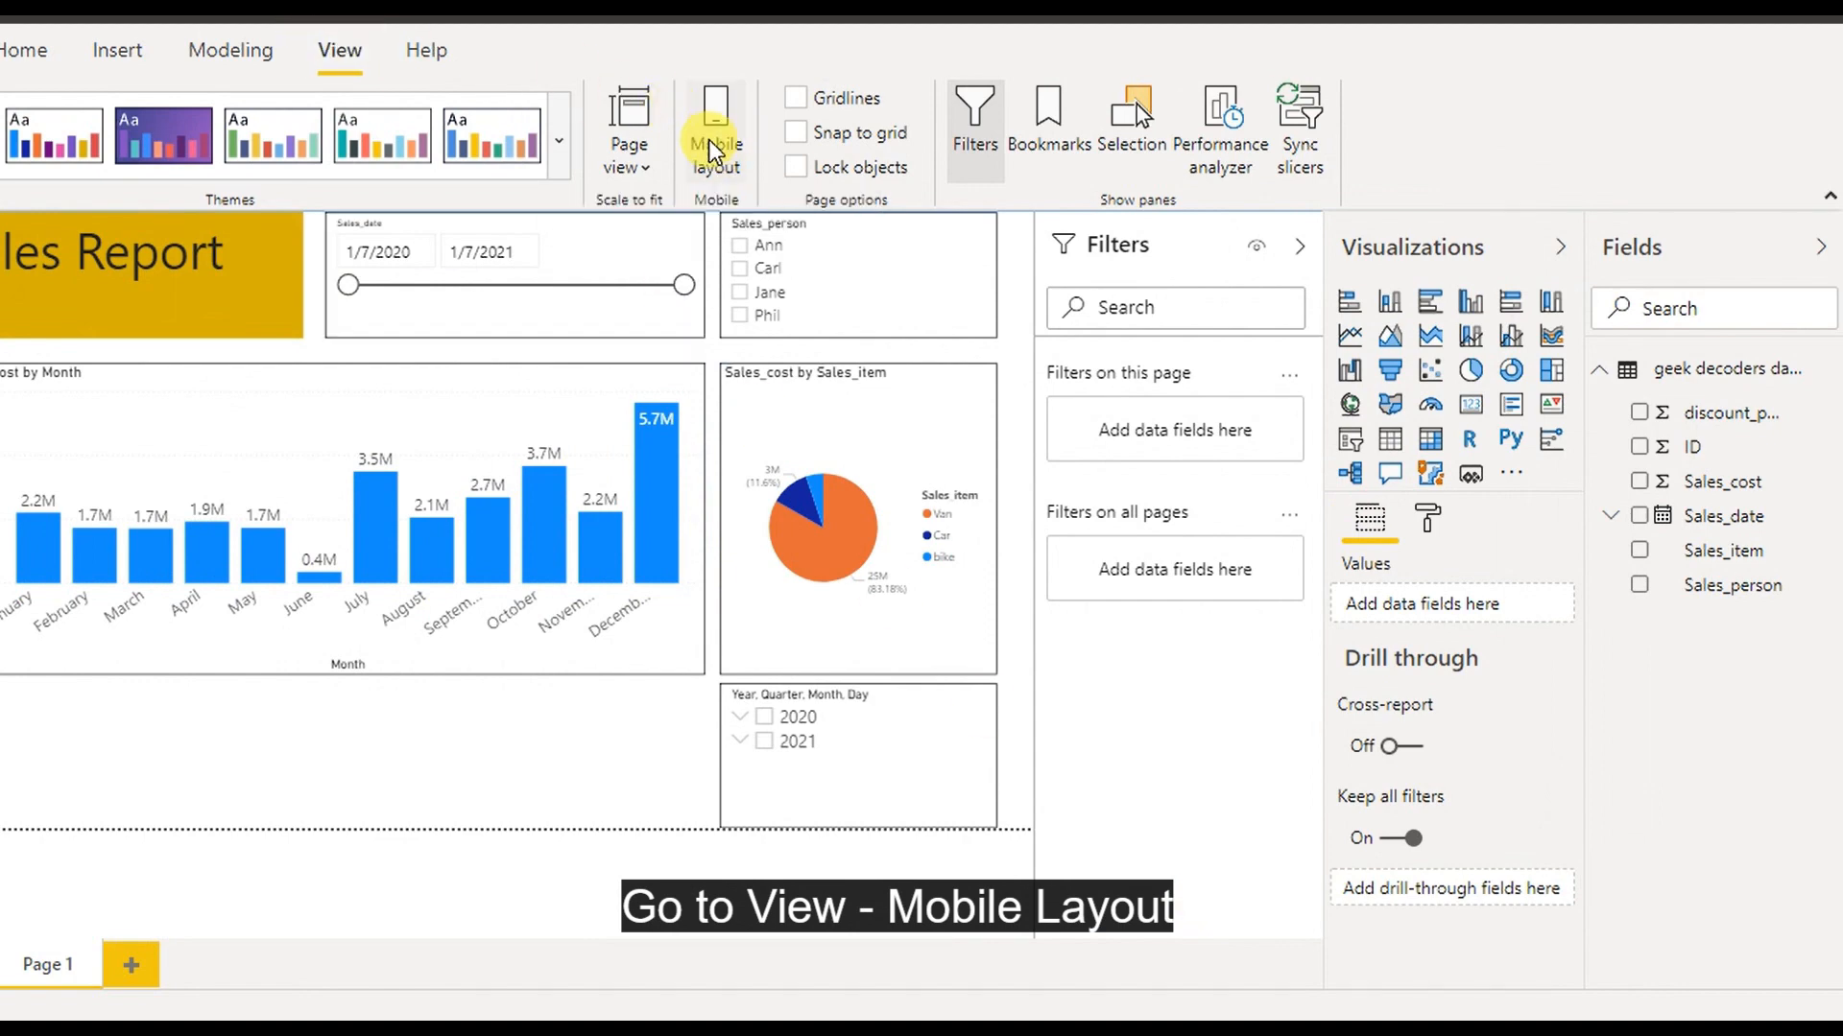
# In the phone layout, place the Sales Report title at full width and tall enough to read
pyautogui.click(716, 144)
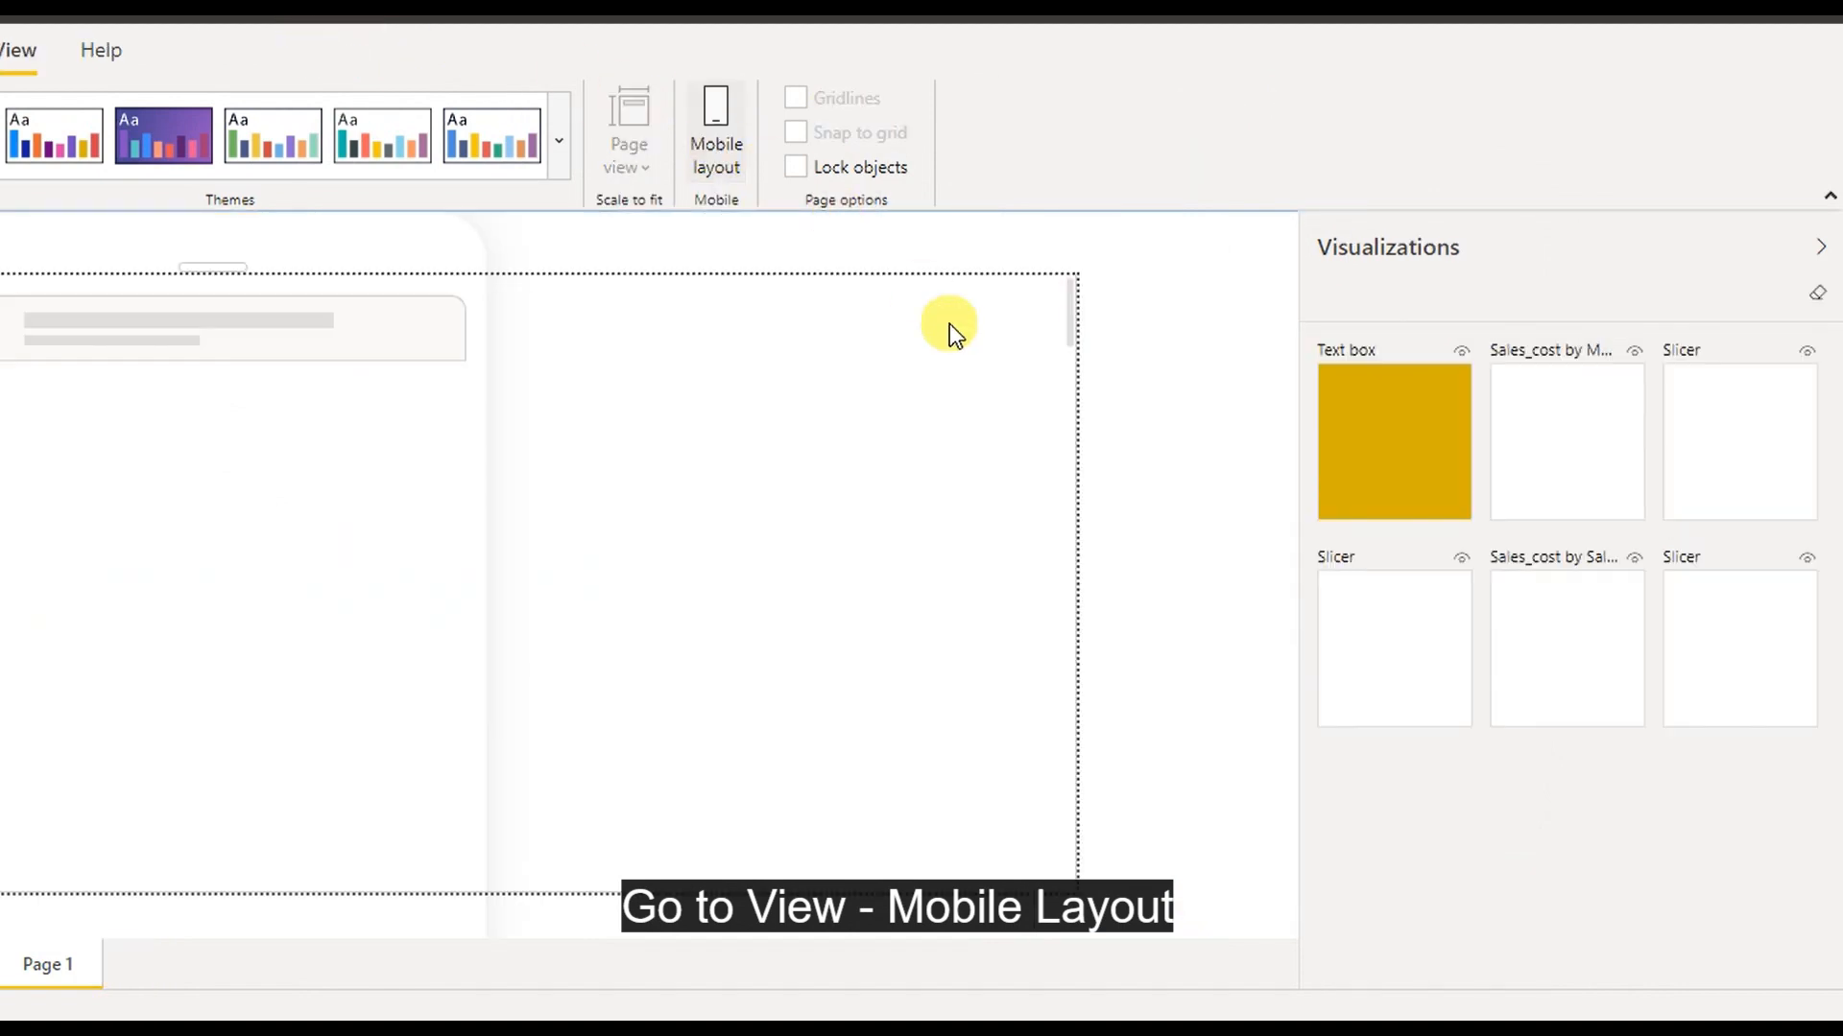
pyautogui.moveTo(1336, 422); pyautogui.dragTo(435, 424)
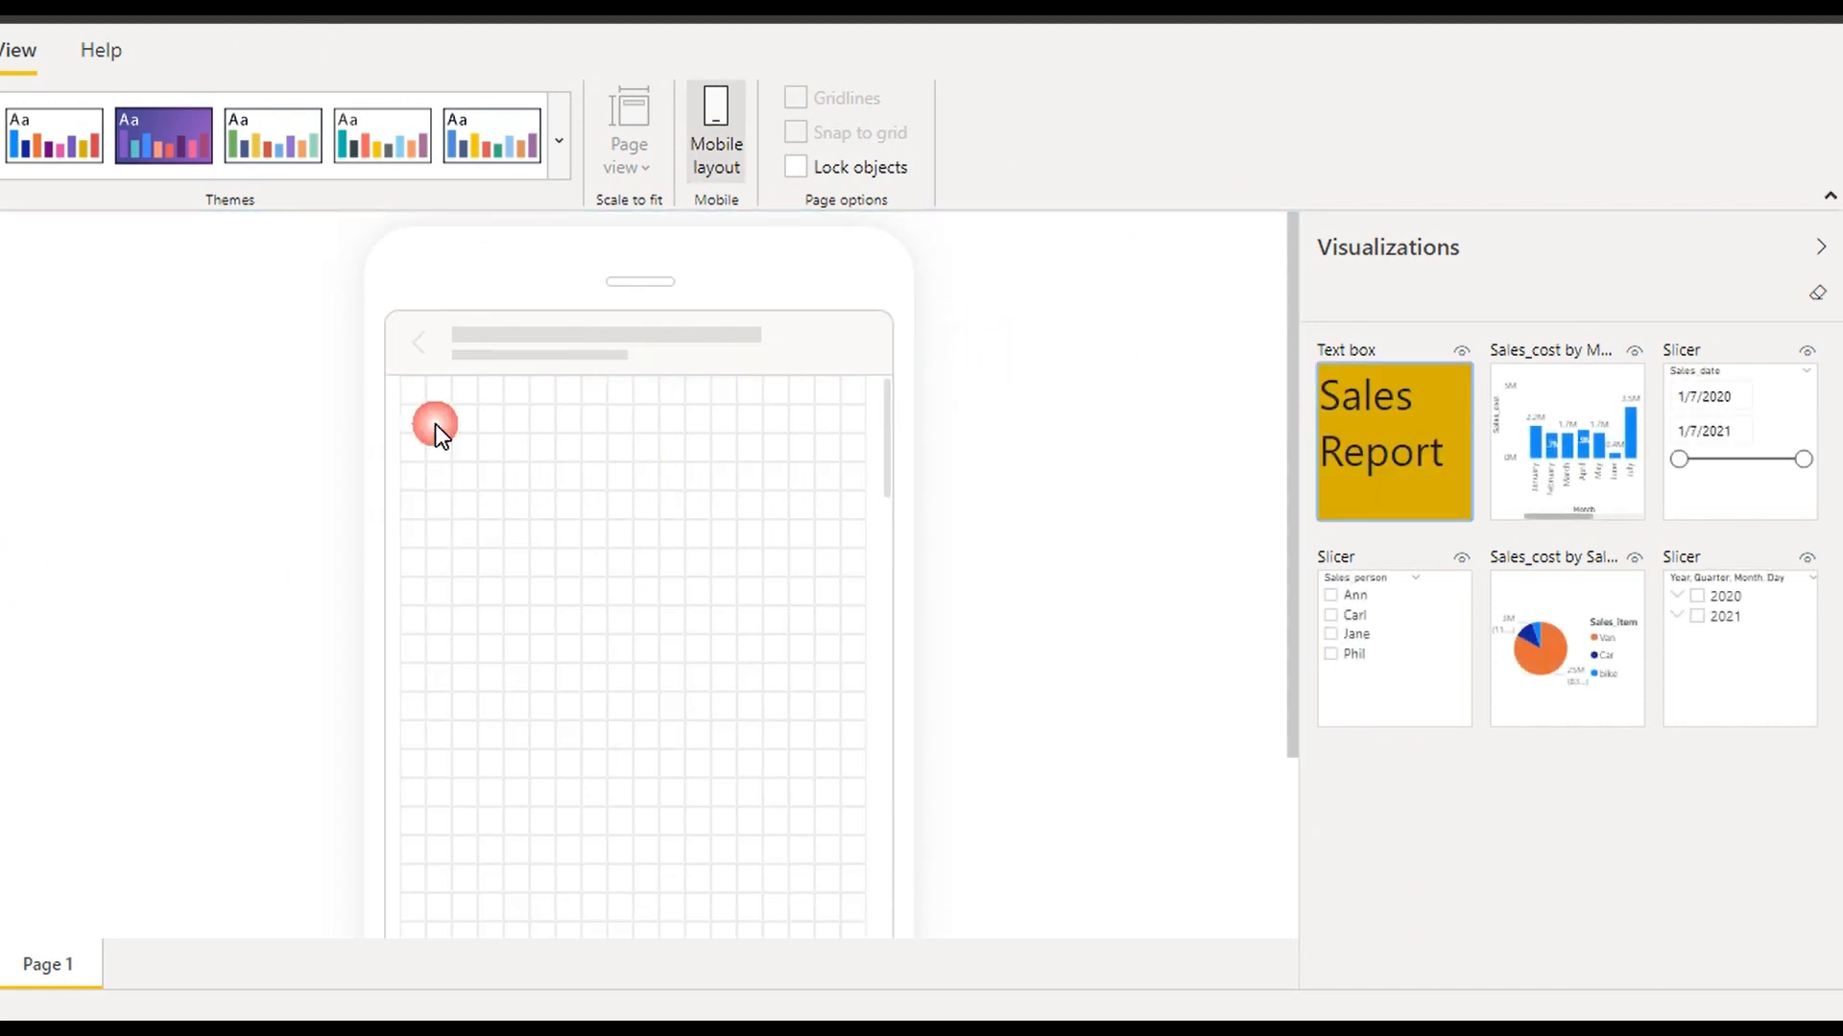
pyautogui.moveTo(555, 491); pyautogui.dragTo(872, 451)
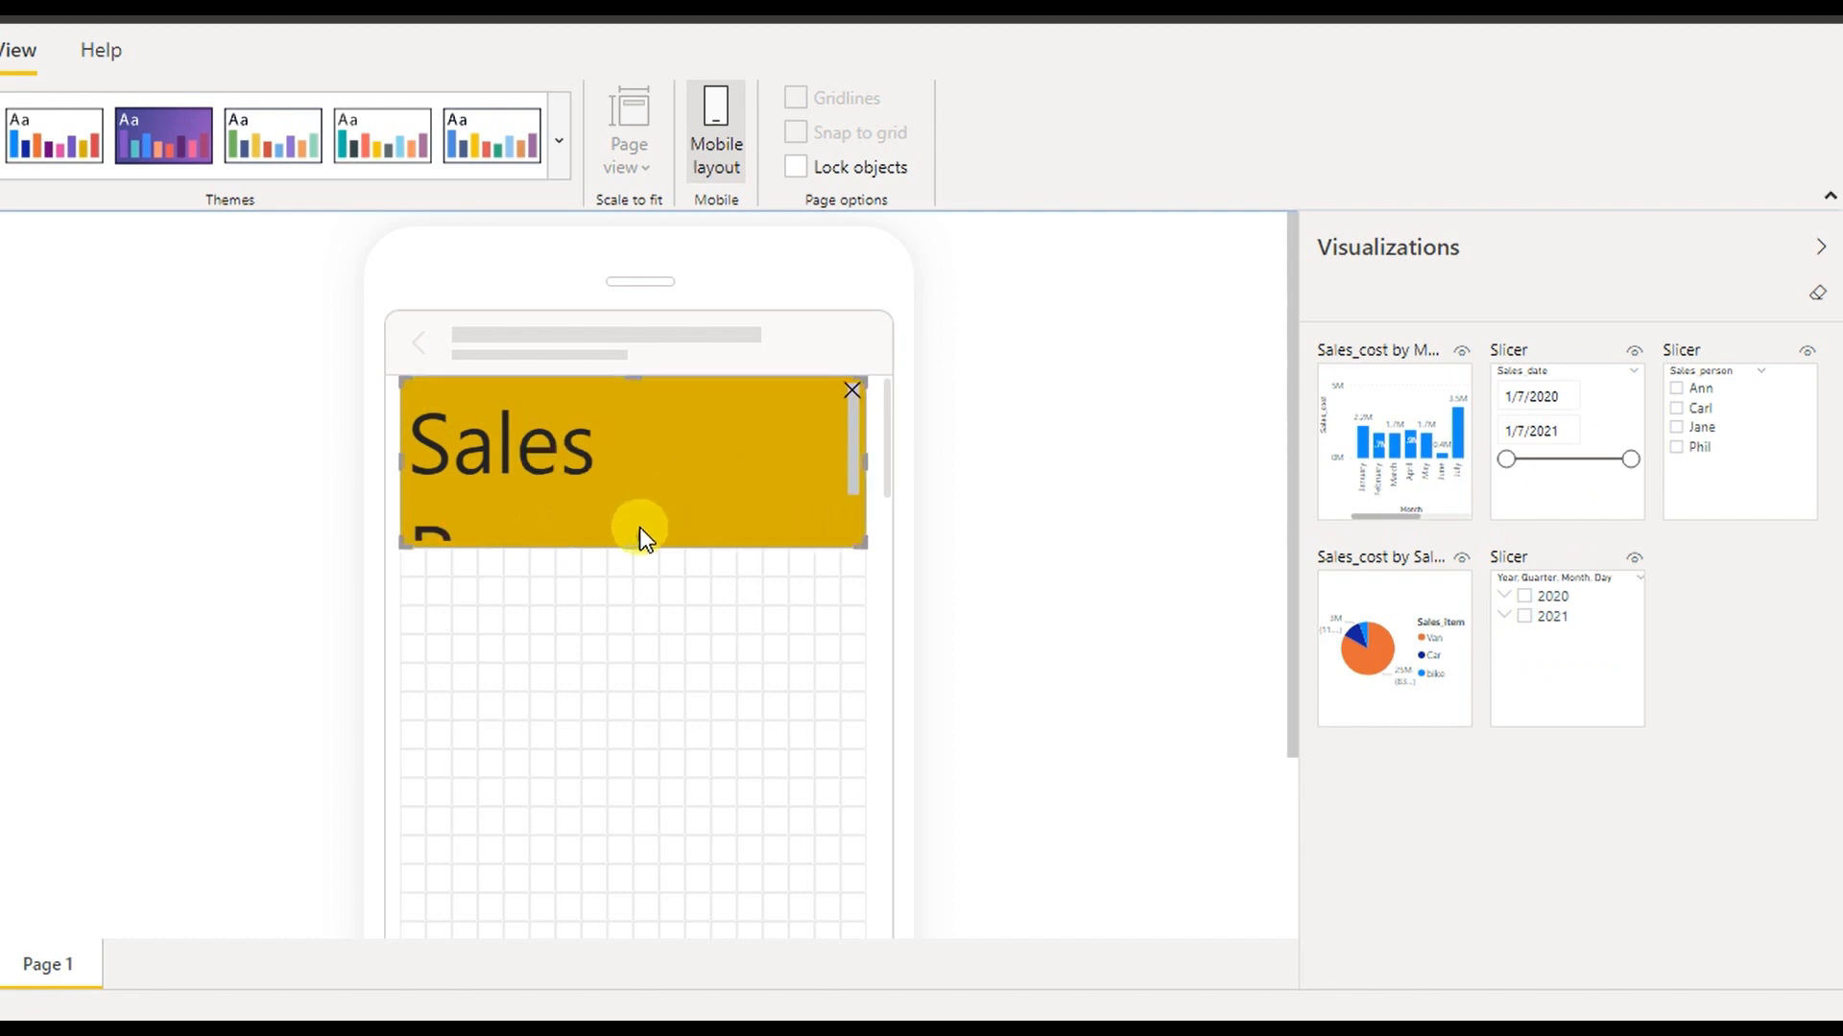
pyautogui.moveTo(638, 547); pyautogui.dragTo(646, 622)
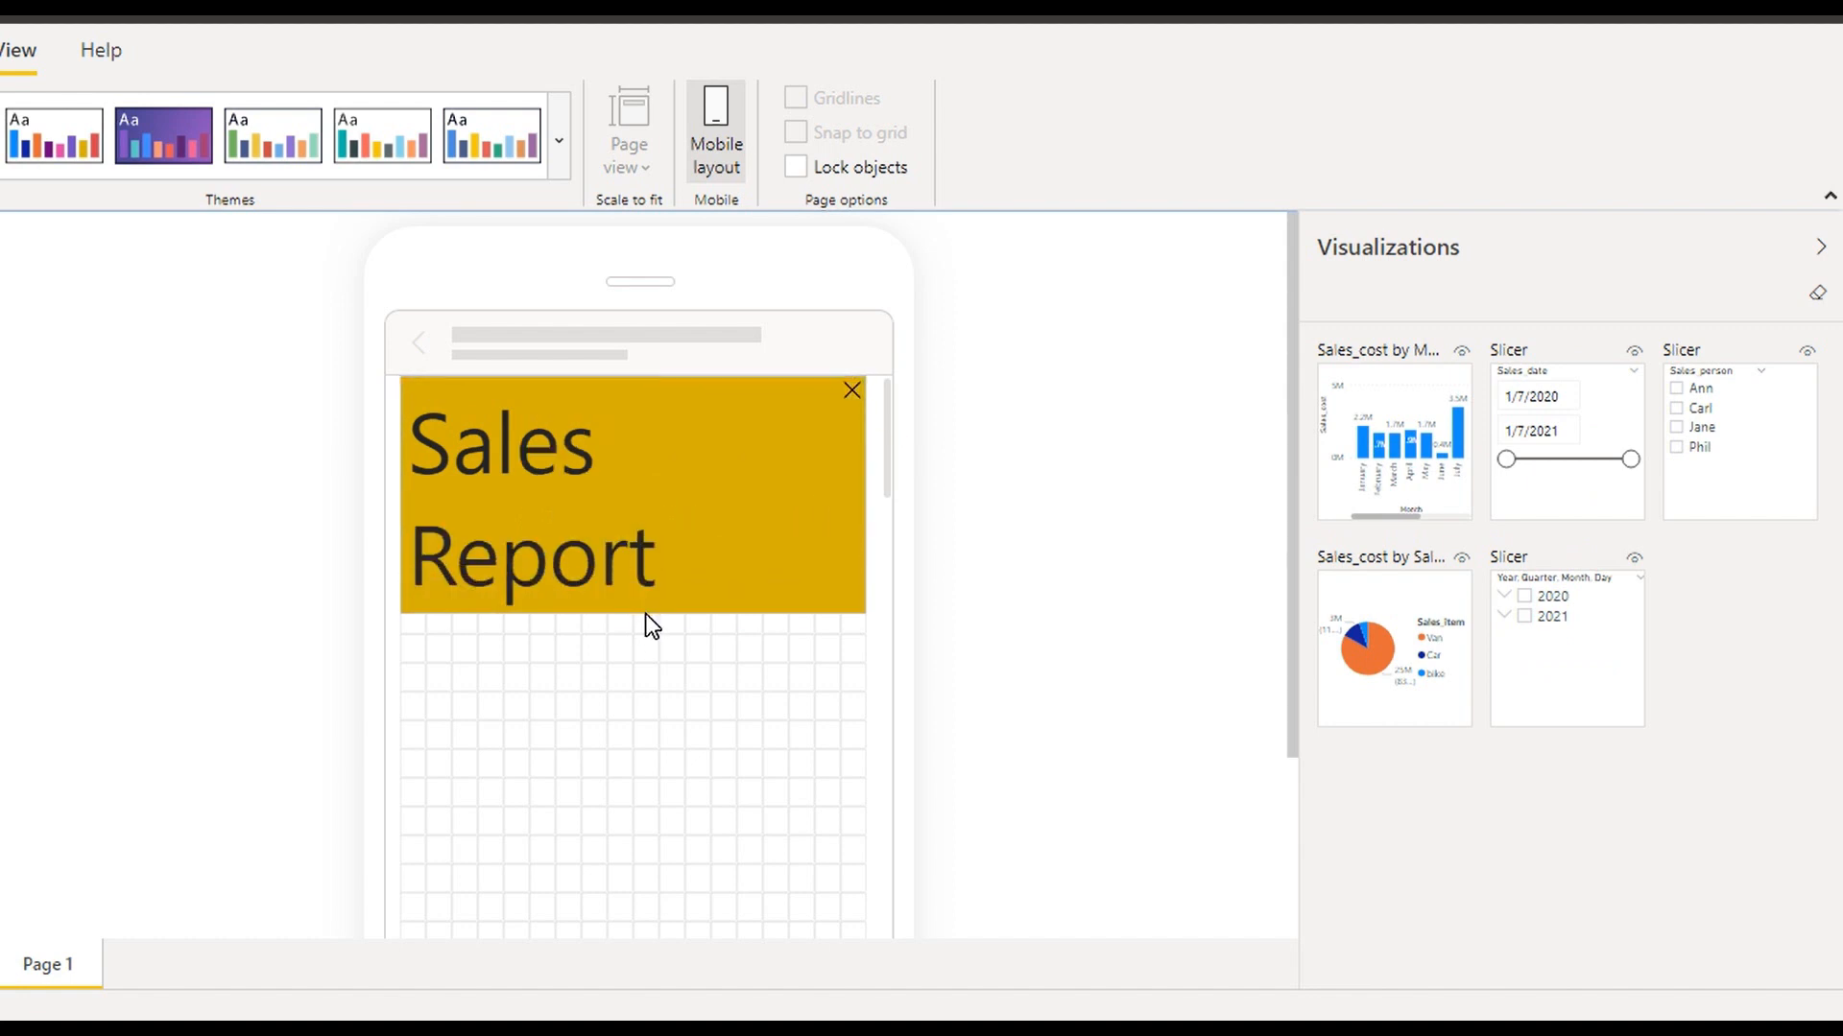
pyautogui.moveTo(837, 591); pyautogui.dragTo(921, 459)
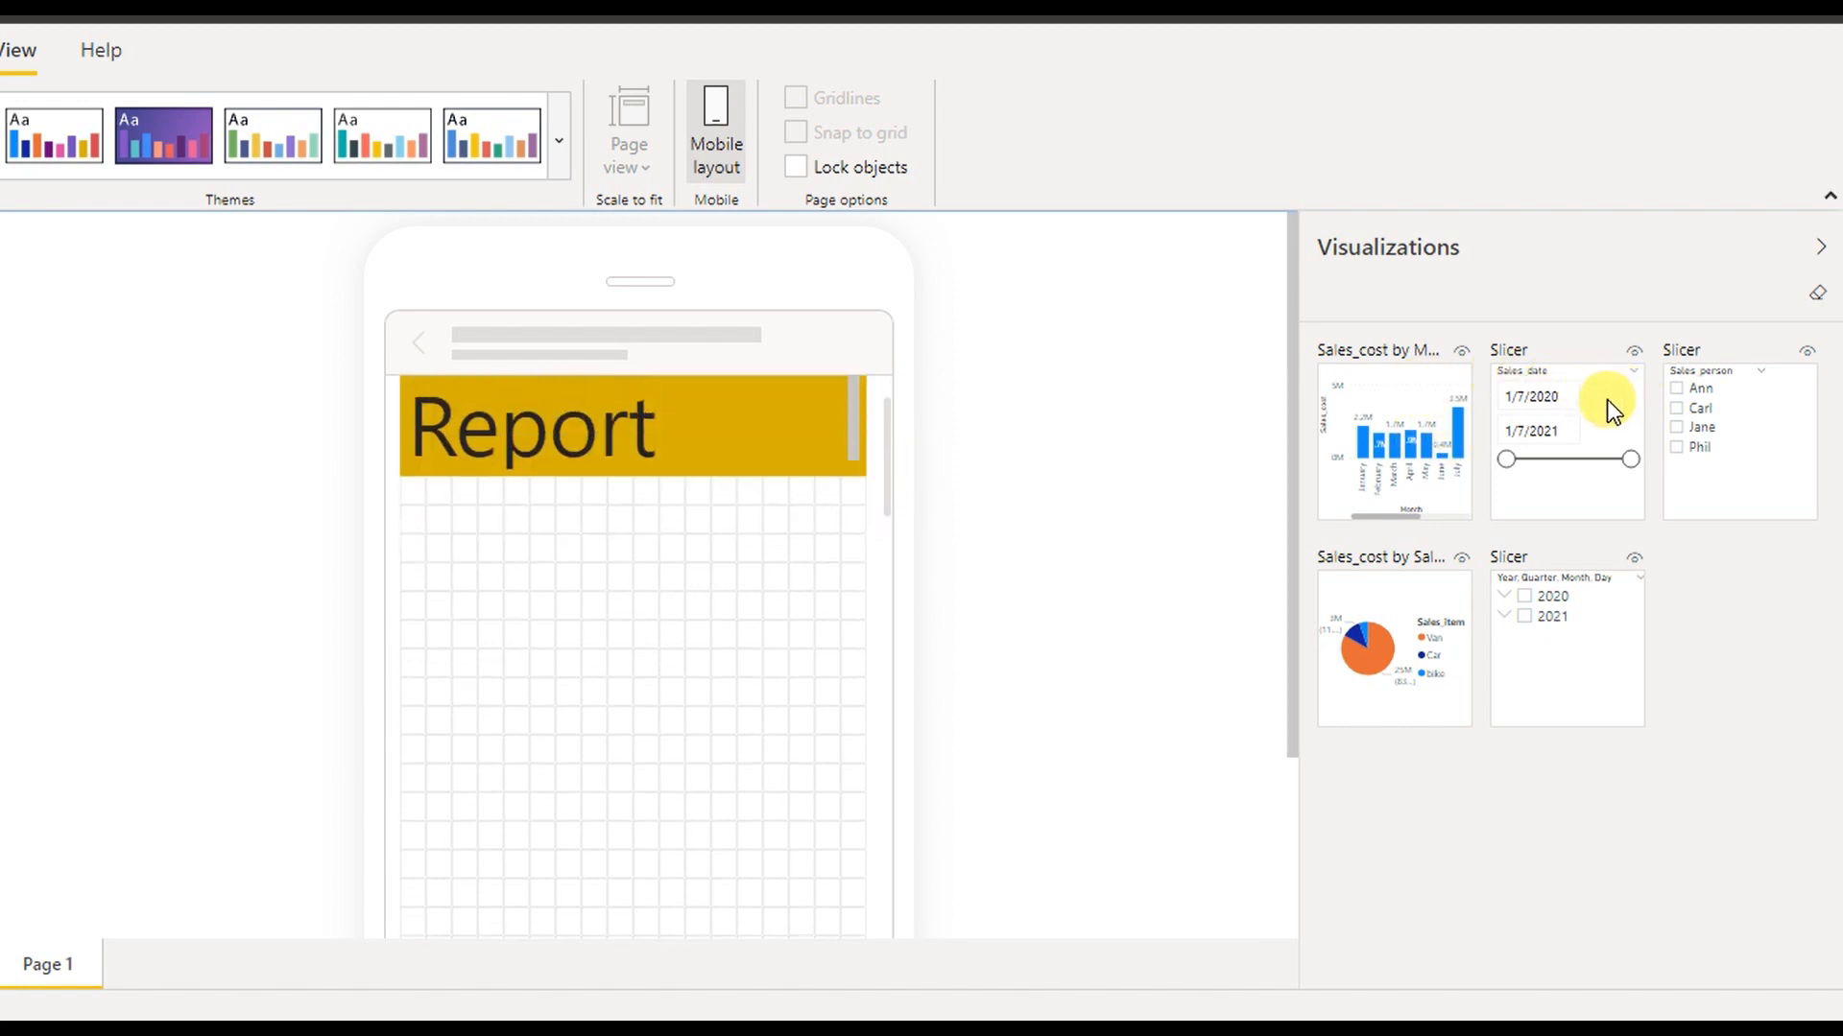
# Place the year slicer below the title, stretched to full phone width
pyautogui.moveTo(1598, 616); pyautogui.dragTo(511, 543)
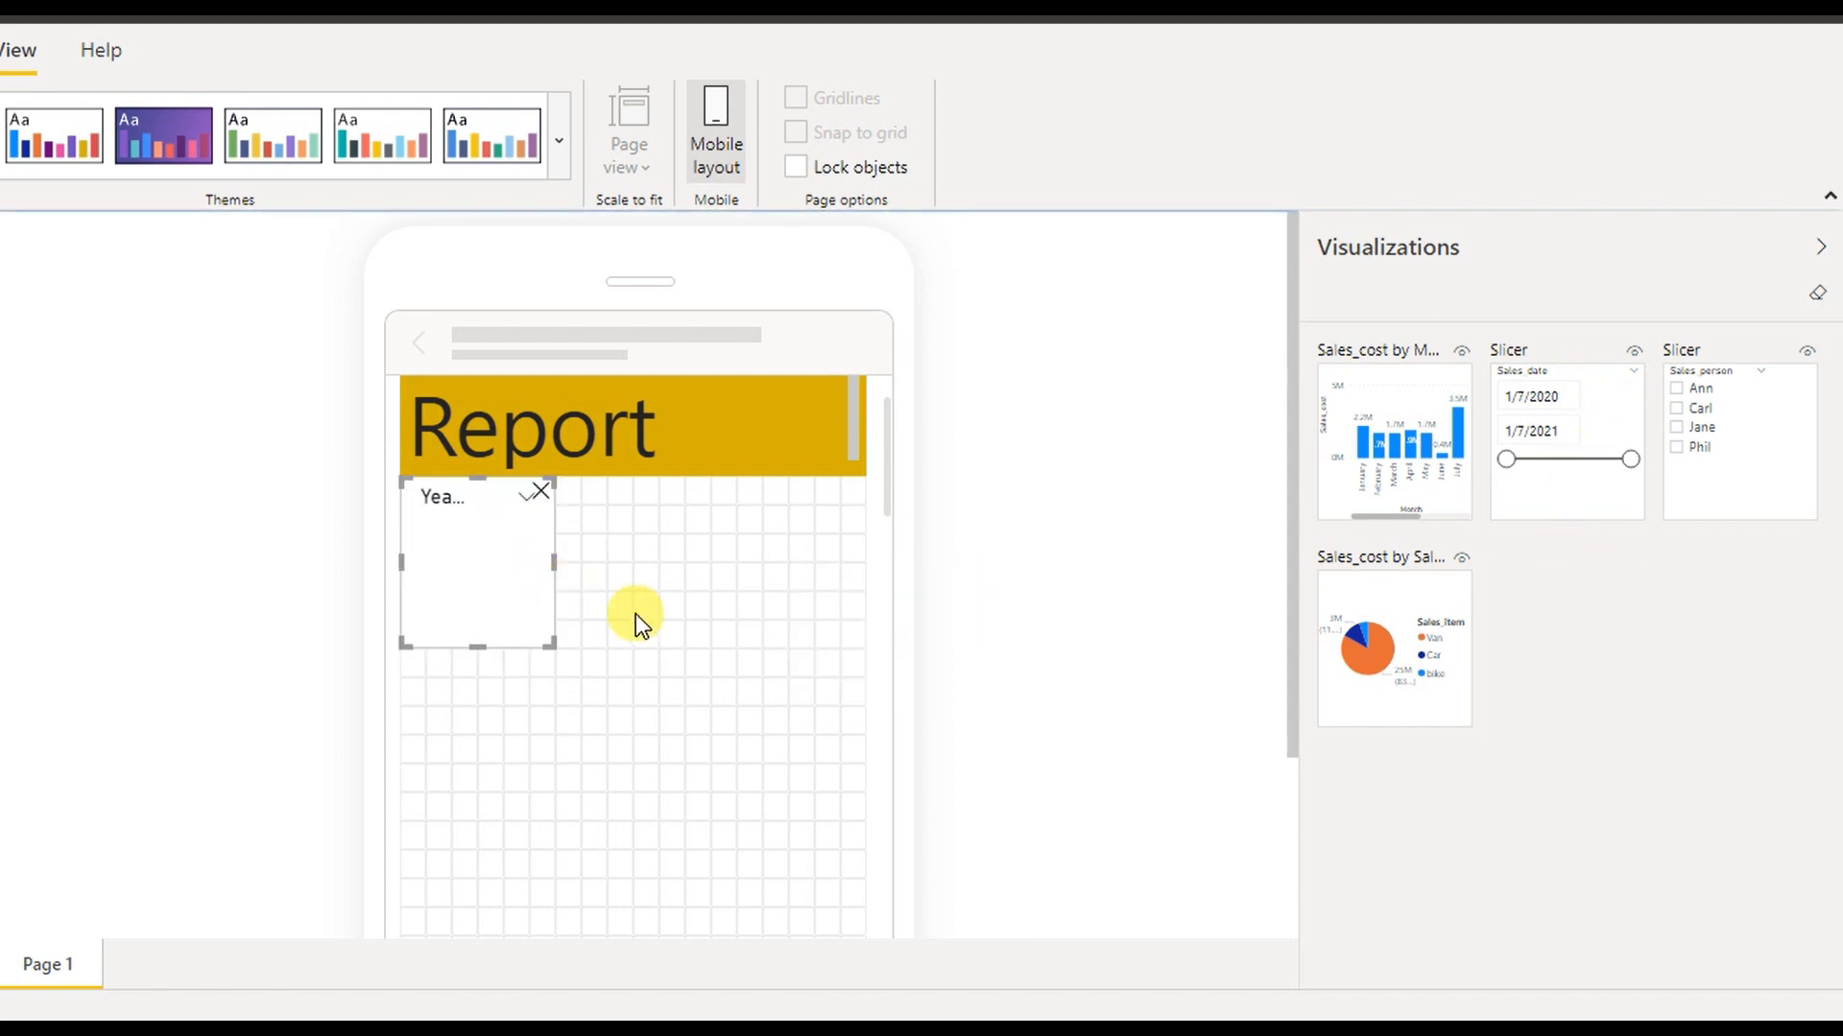
pyautogui.moveTo(555, 649); pyautogui.dragTo(699, 635)
pyautogui.moveTo(625, 507)
pyautogui.mouseDown()
pyautogui.moveTo(656, 509)
pyautogui.moveTo(633, 501)
pyautogui.mouseUp()
pyautogui.moveTo(715, 661); pyautogui.dragTo(871, 637)
pyautogui.moveTo(889, 498); pyautogui.dragTo(895, 540)
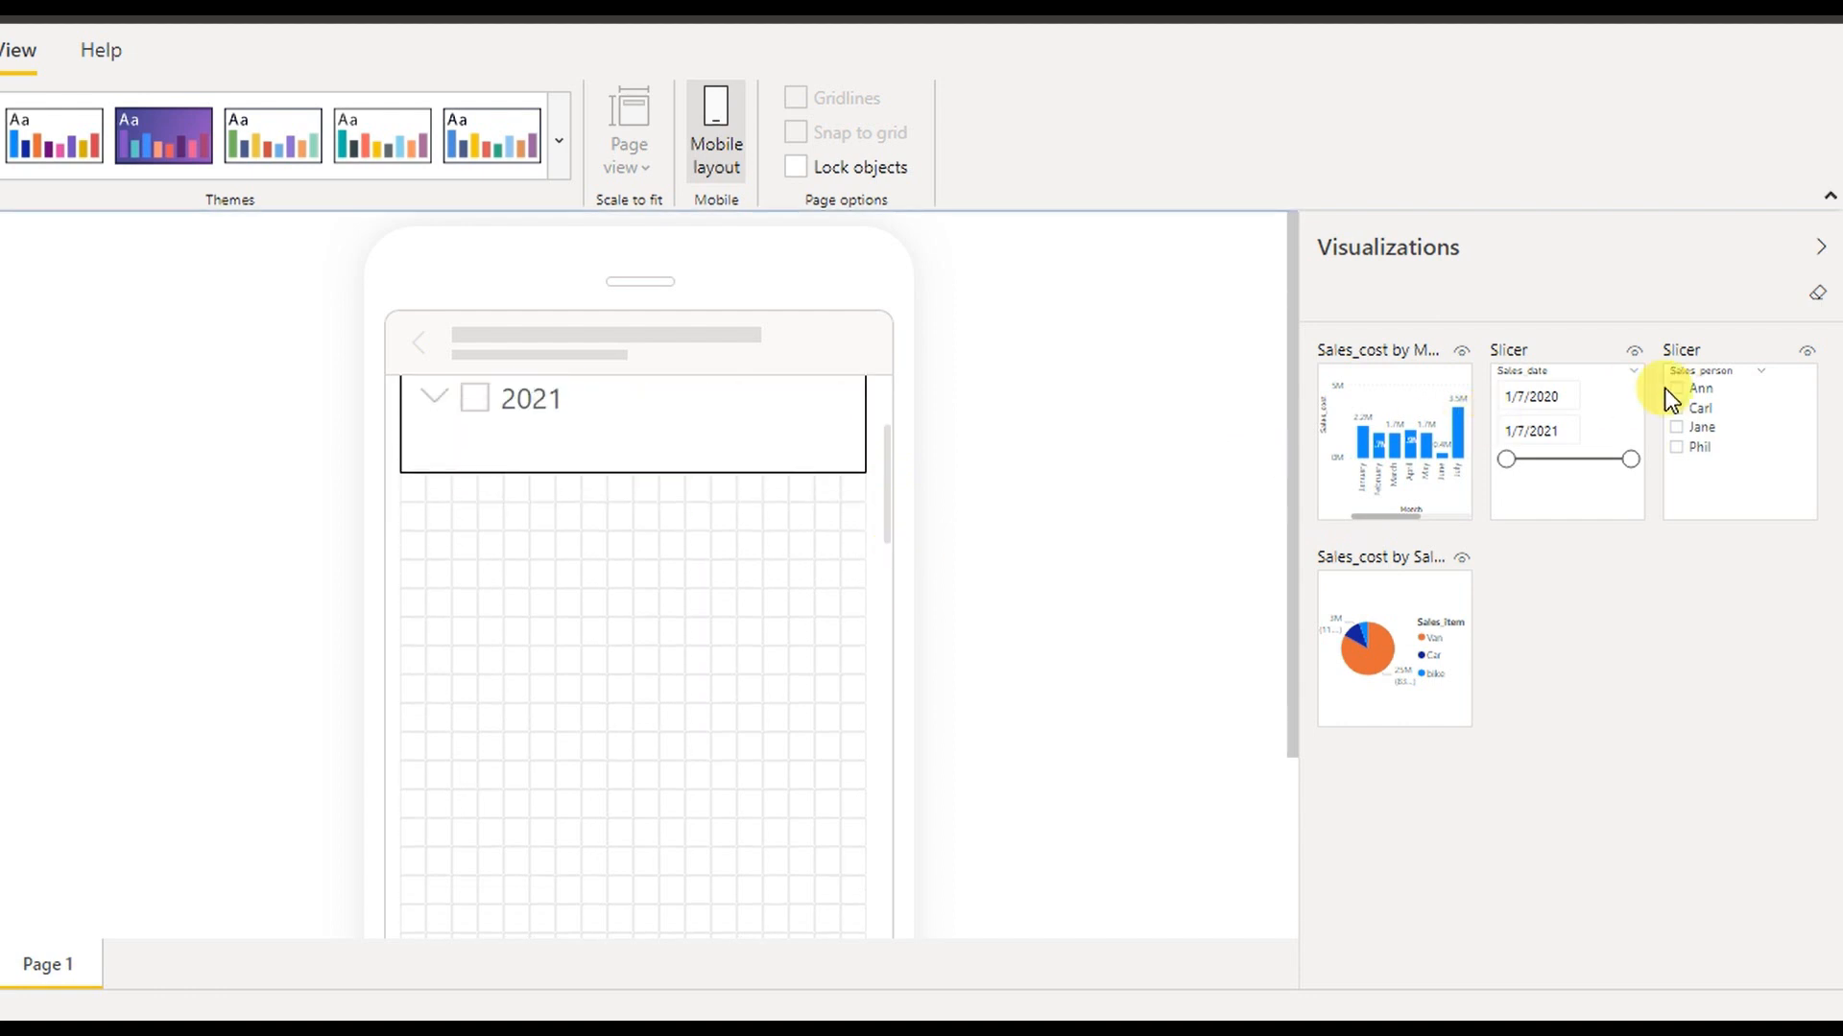
# Add the Sales_person and Sales_date slicers below, enlarged to show all names and the range
pyautogui.moveTo(1772, 416); pyautogui.dragTo(508, 533)
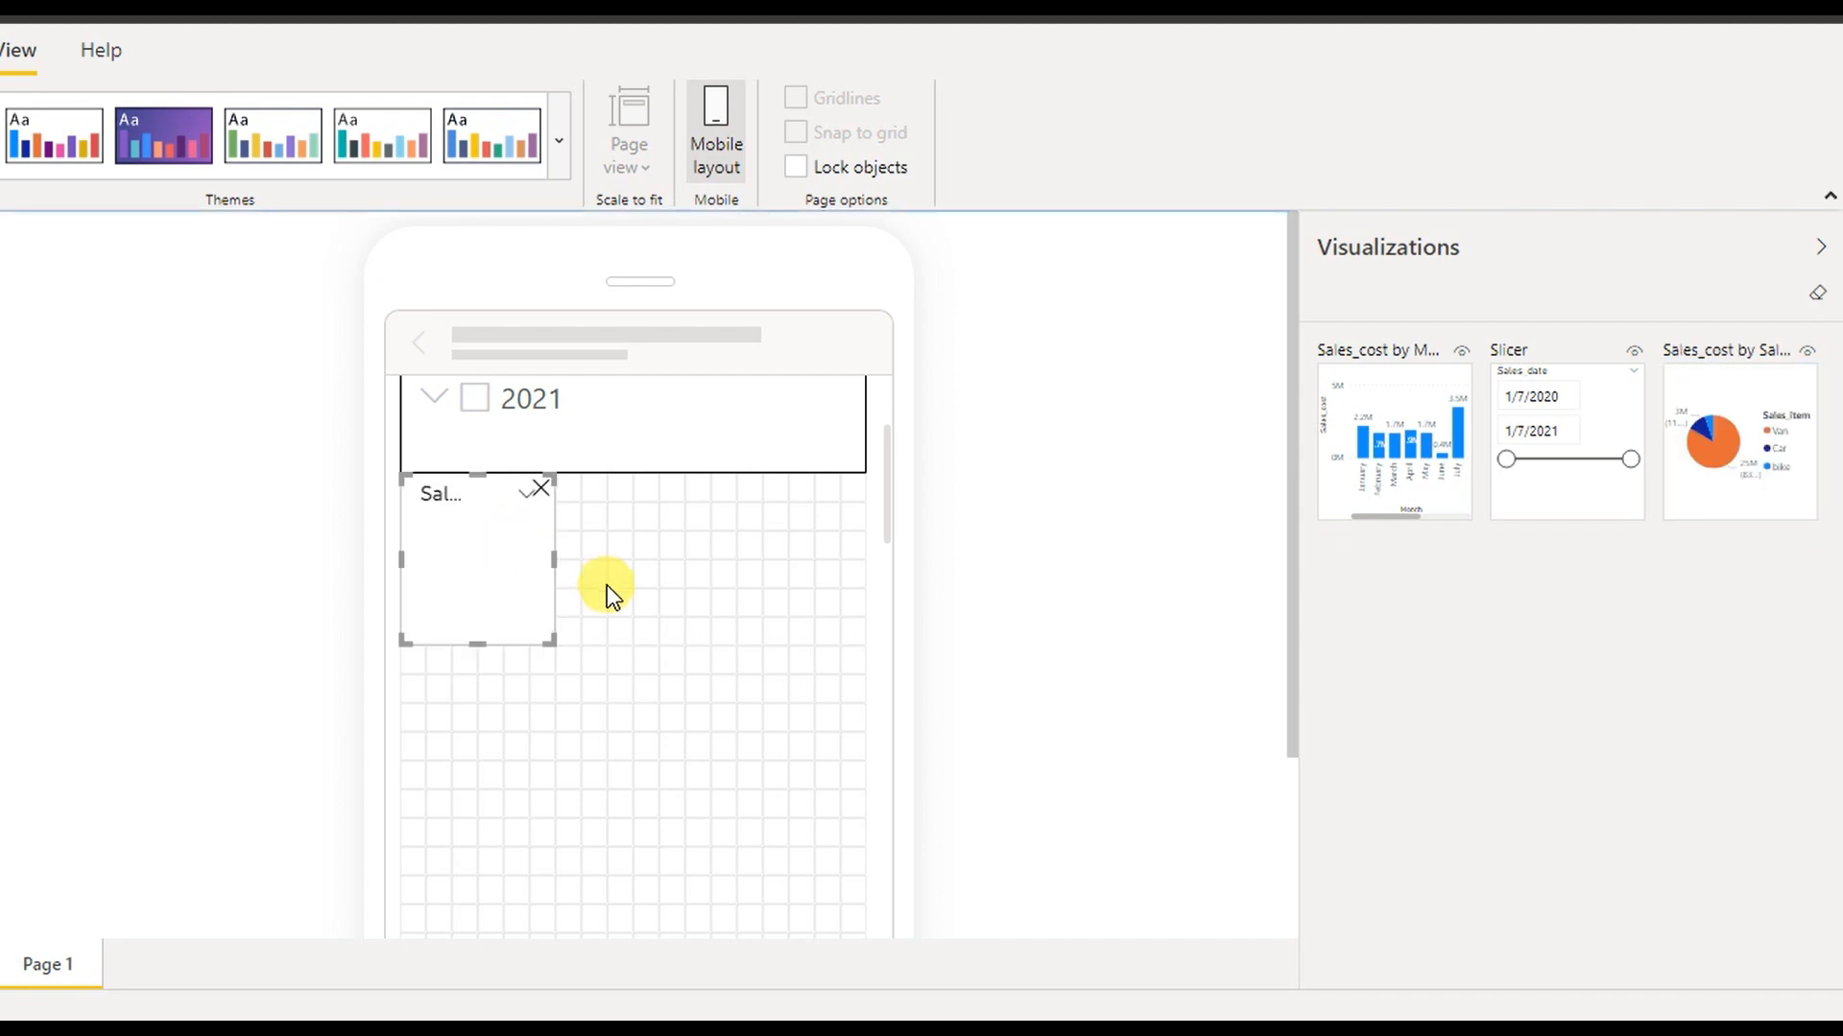
pyautogui.moveTo(568, 654); pyautogui.dragTo(656, 758)
pyautogui.moveTo(1588, 399); pyautogui.dragTo(494, 800)
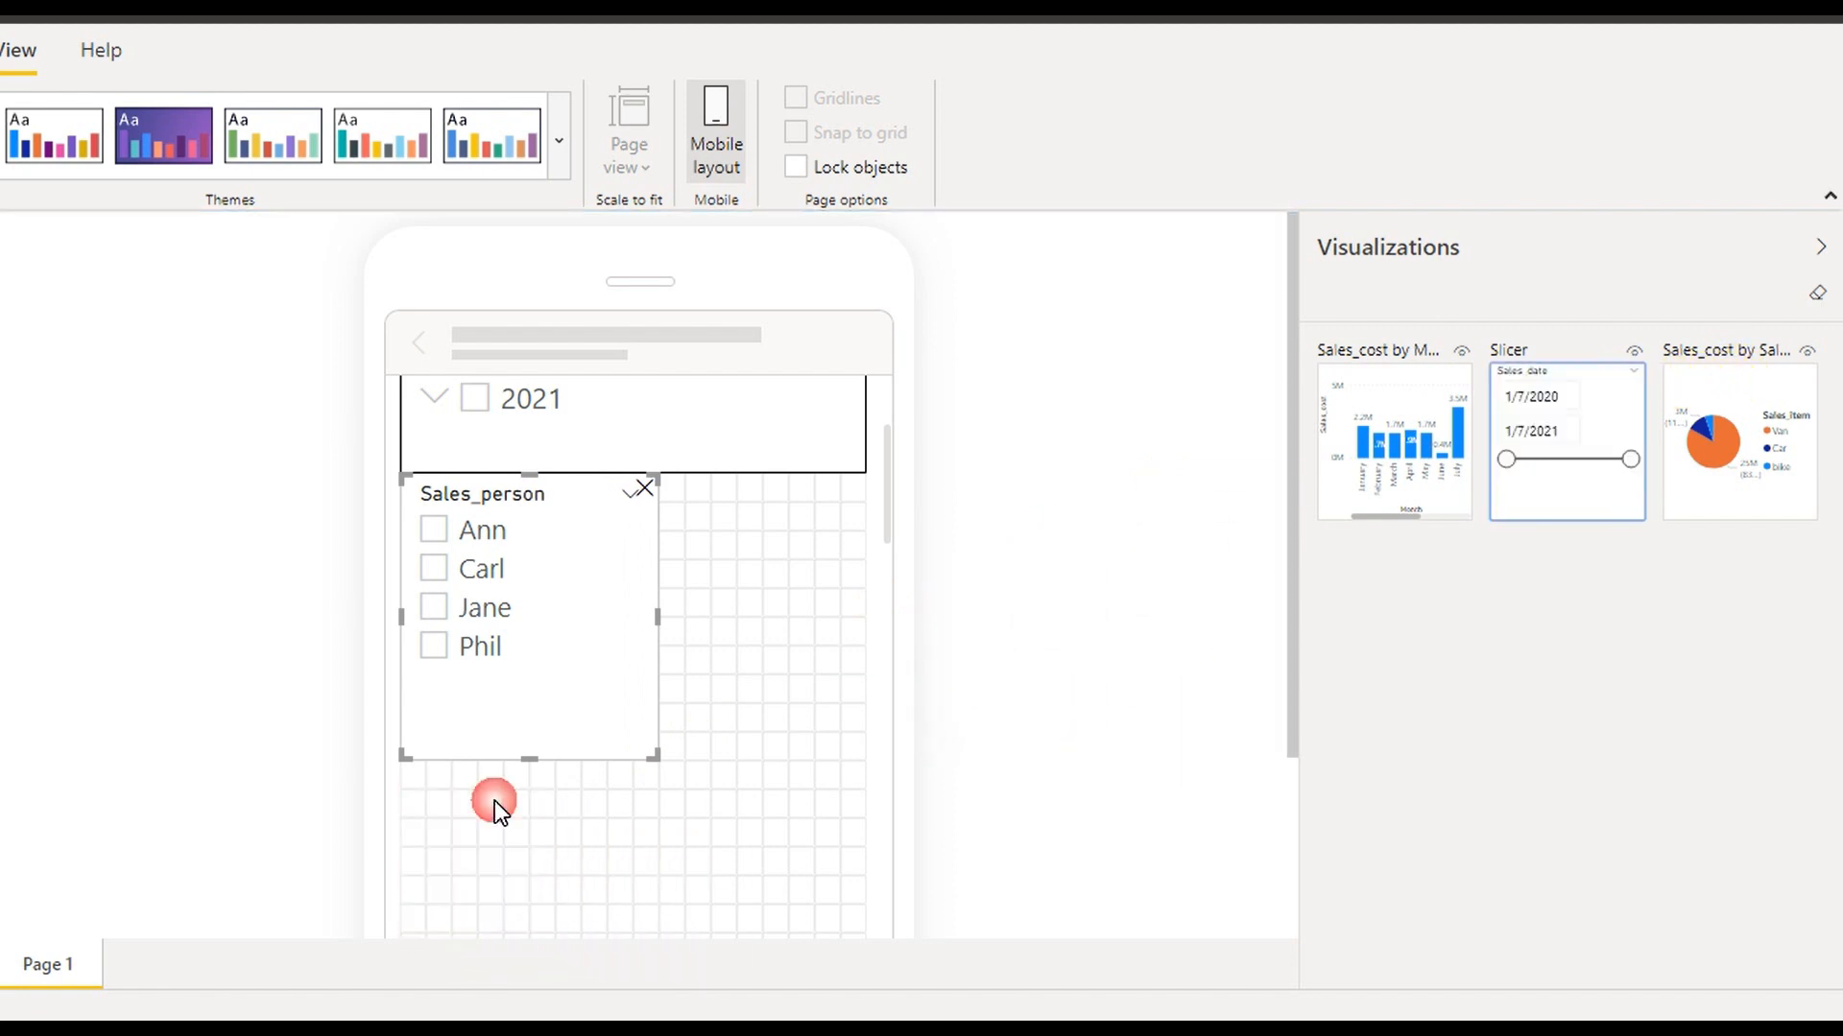
pyautogui.moveTo(562, 942); pyautogui.dragTo(865, 768)
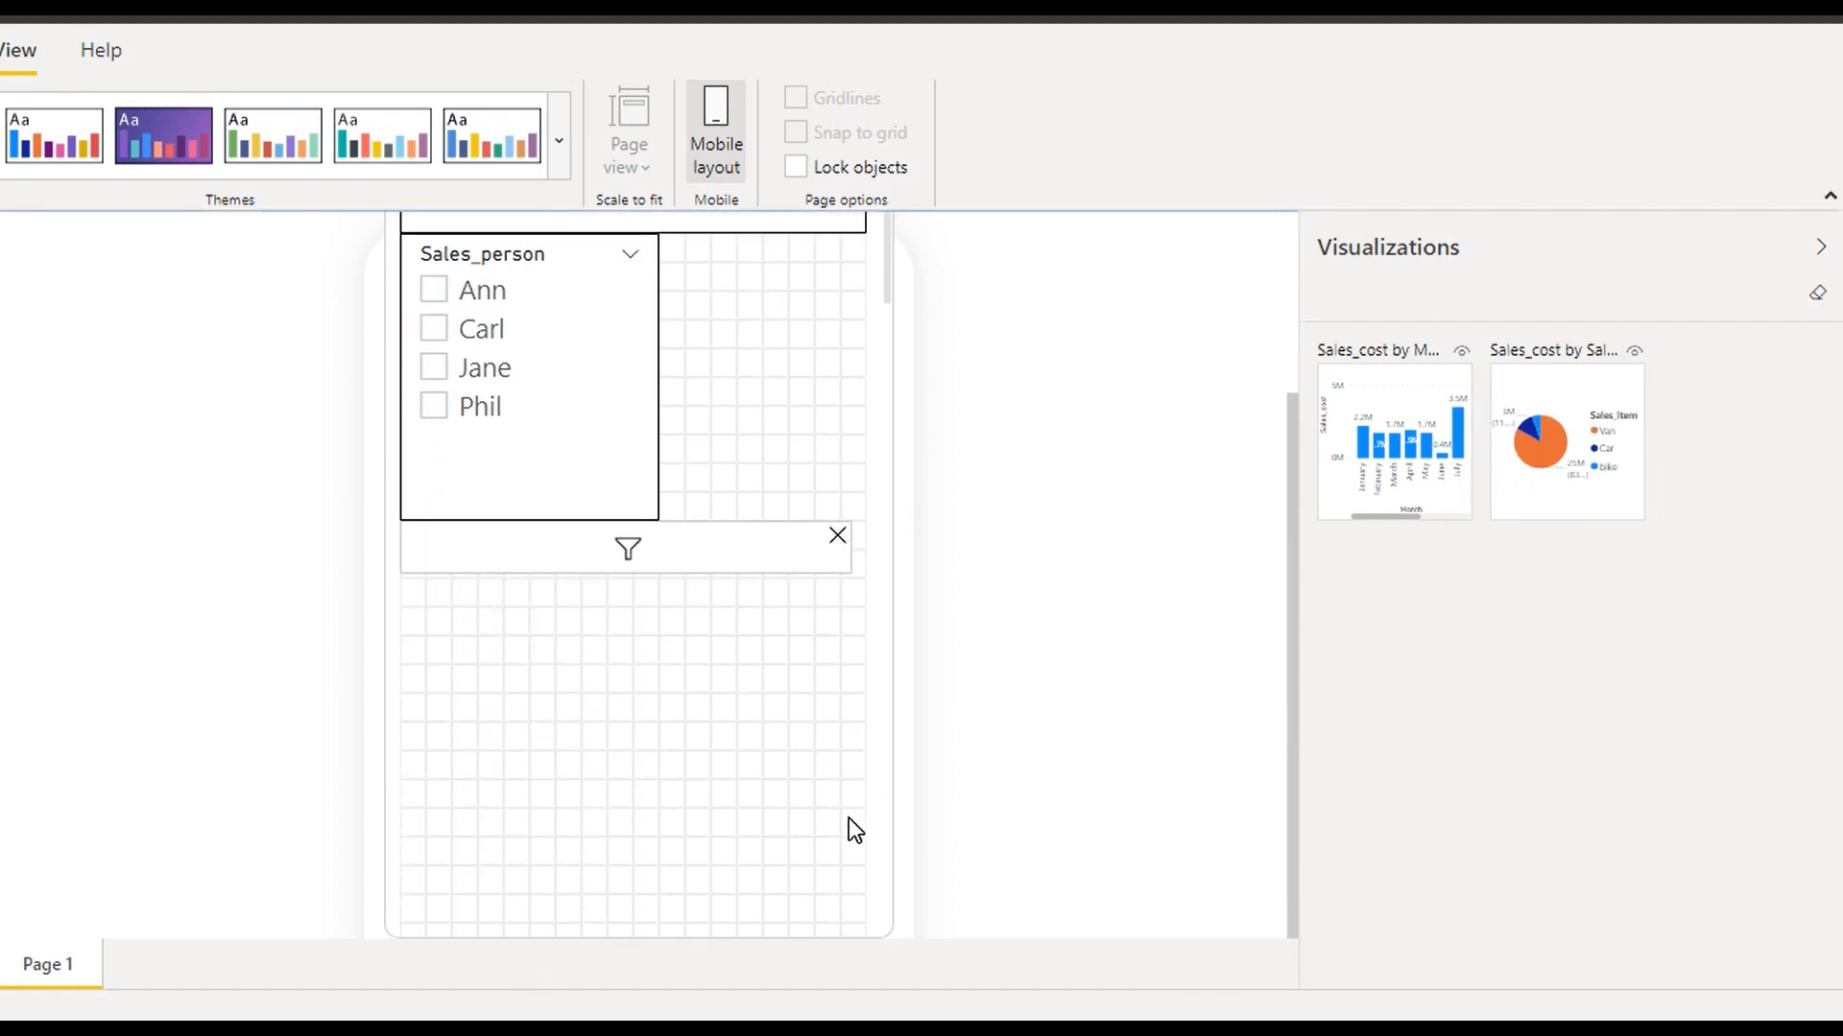
pyautogui.moveTo(842, 581); pyautogui.dragTo(872, 676)
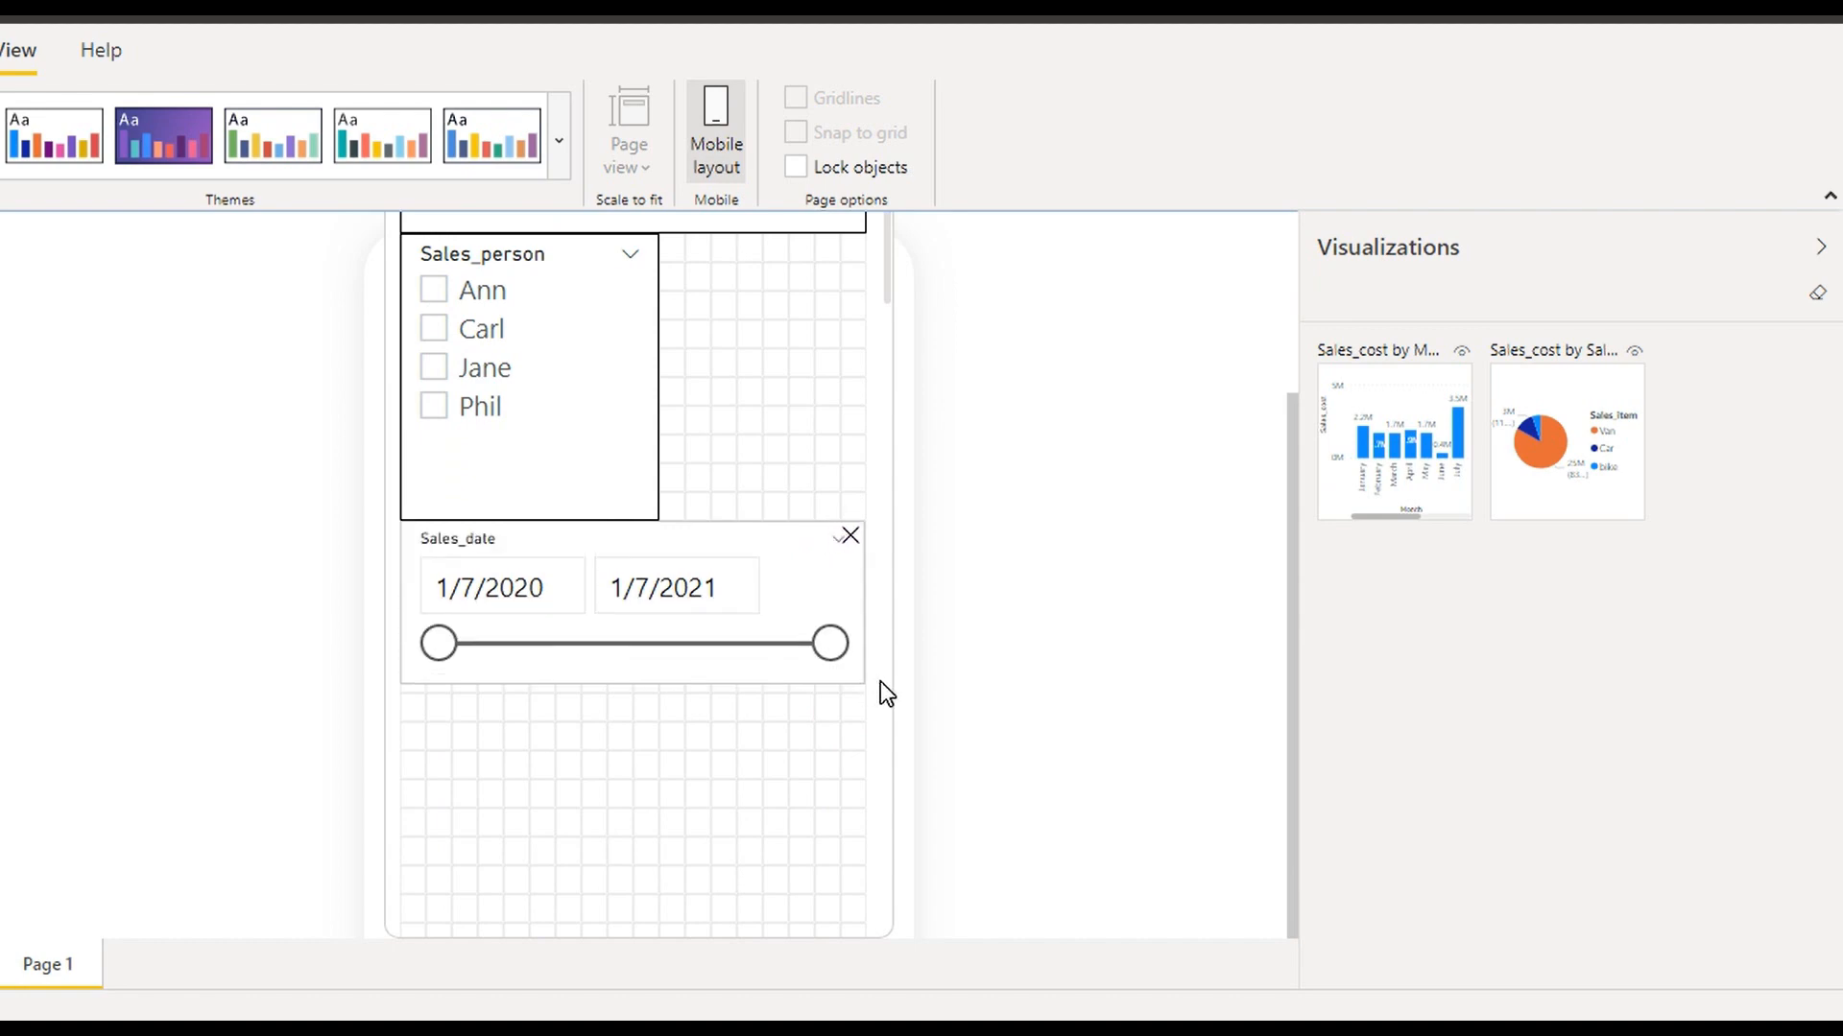
# Finish sizing the Sales_date slicer and add the enlarged sales-by-item pie chart below it
pyautogui.click(879, 682)
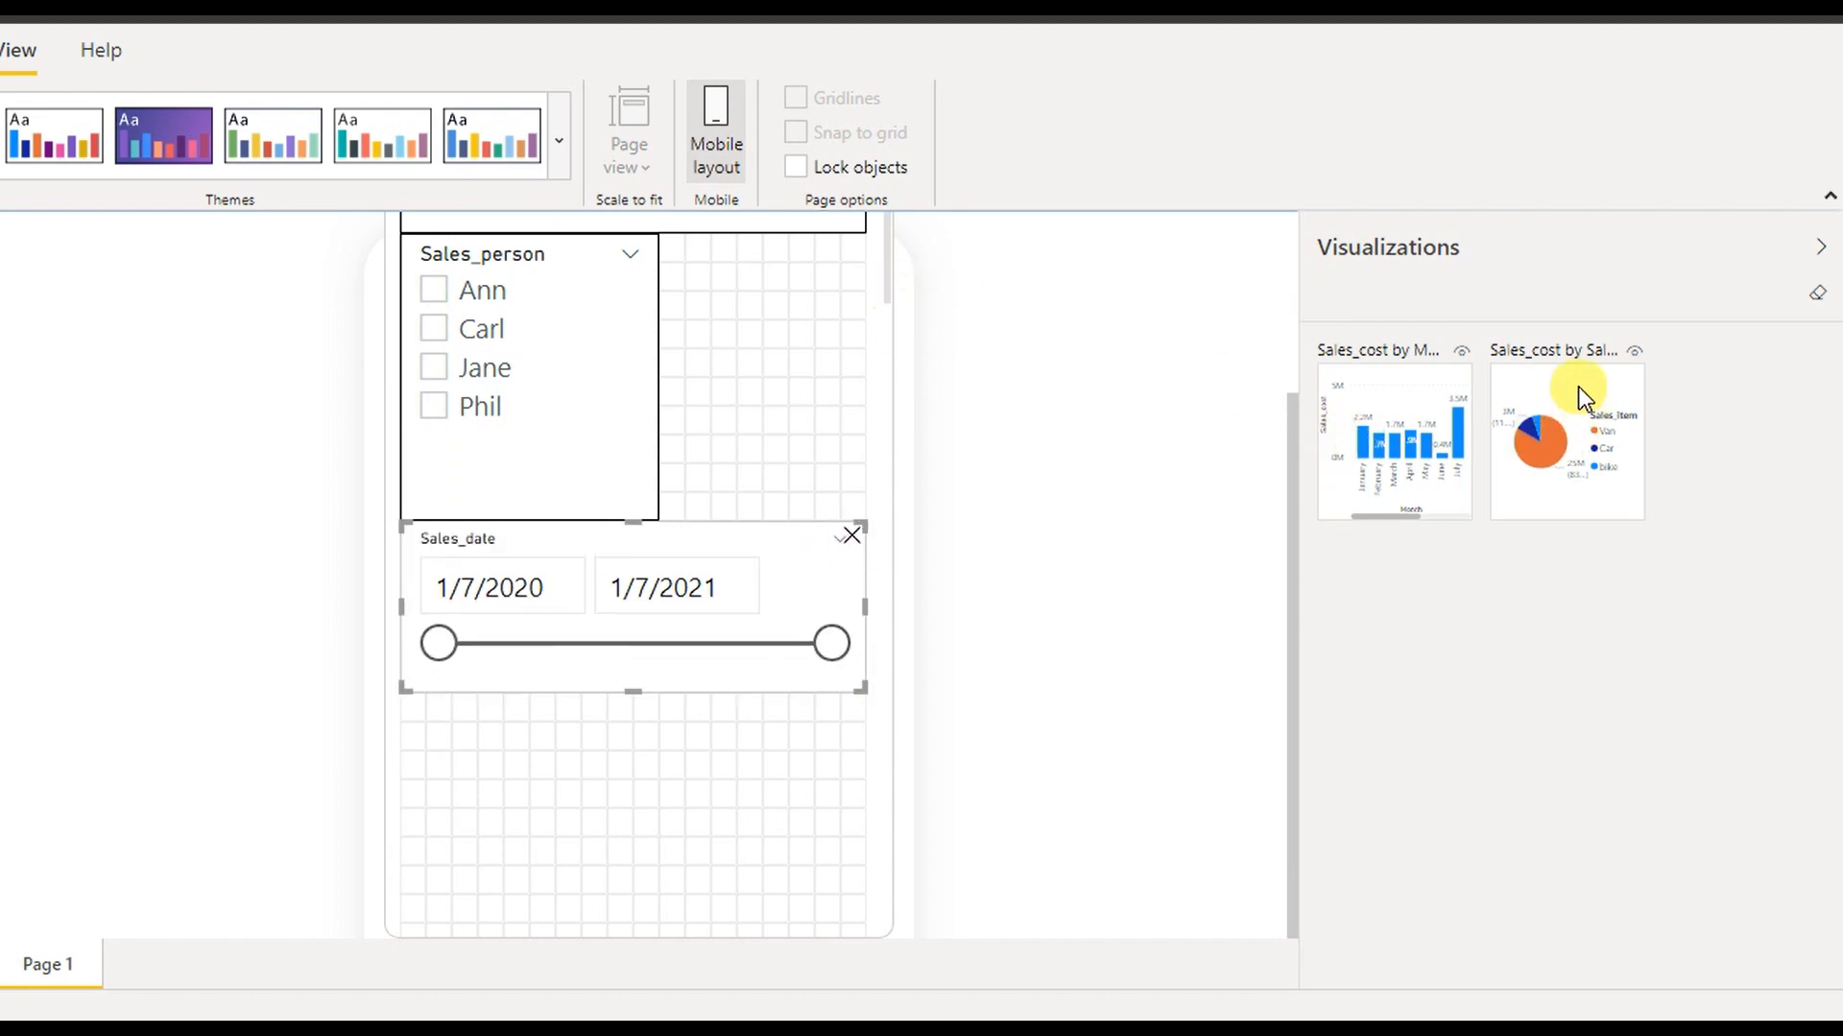
pyautogui.moveTo(1576, 394); pyautogui.dragTo(491, 740)
pyautogui.moveTo(547, 856); pyautogui.dragTo(860, 965)
pyautogui.moveTo(885, 276); pyautogui.dragTo(909, 383)
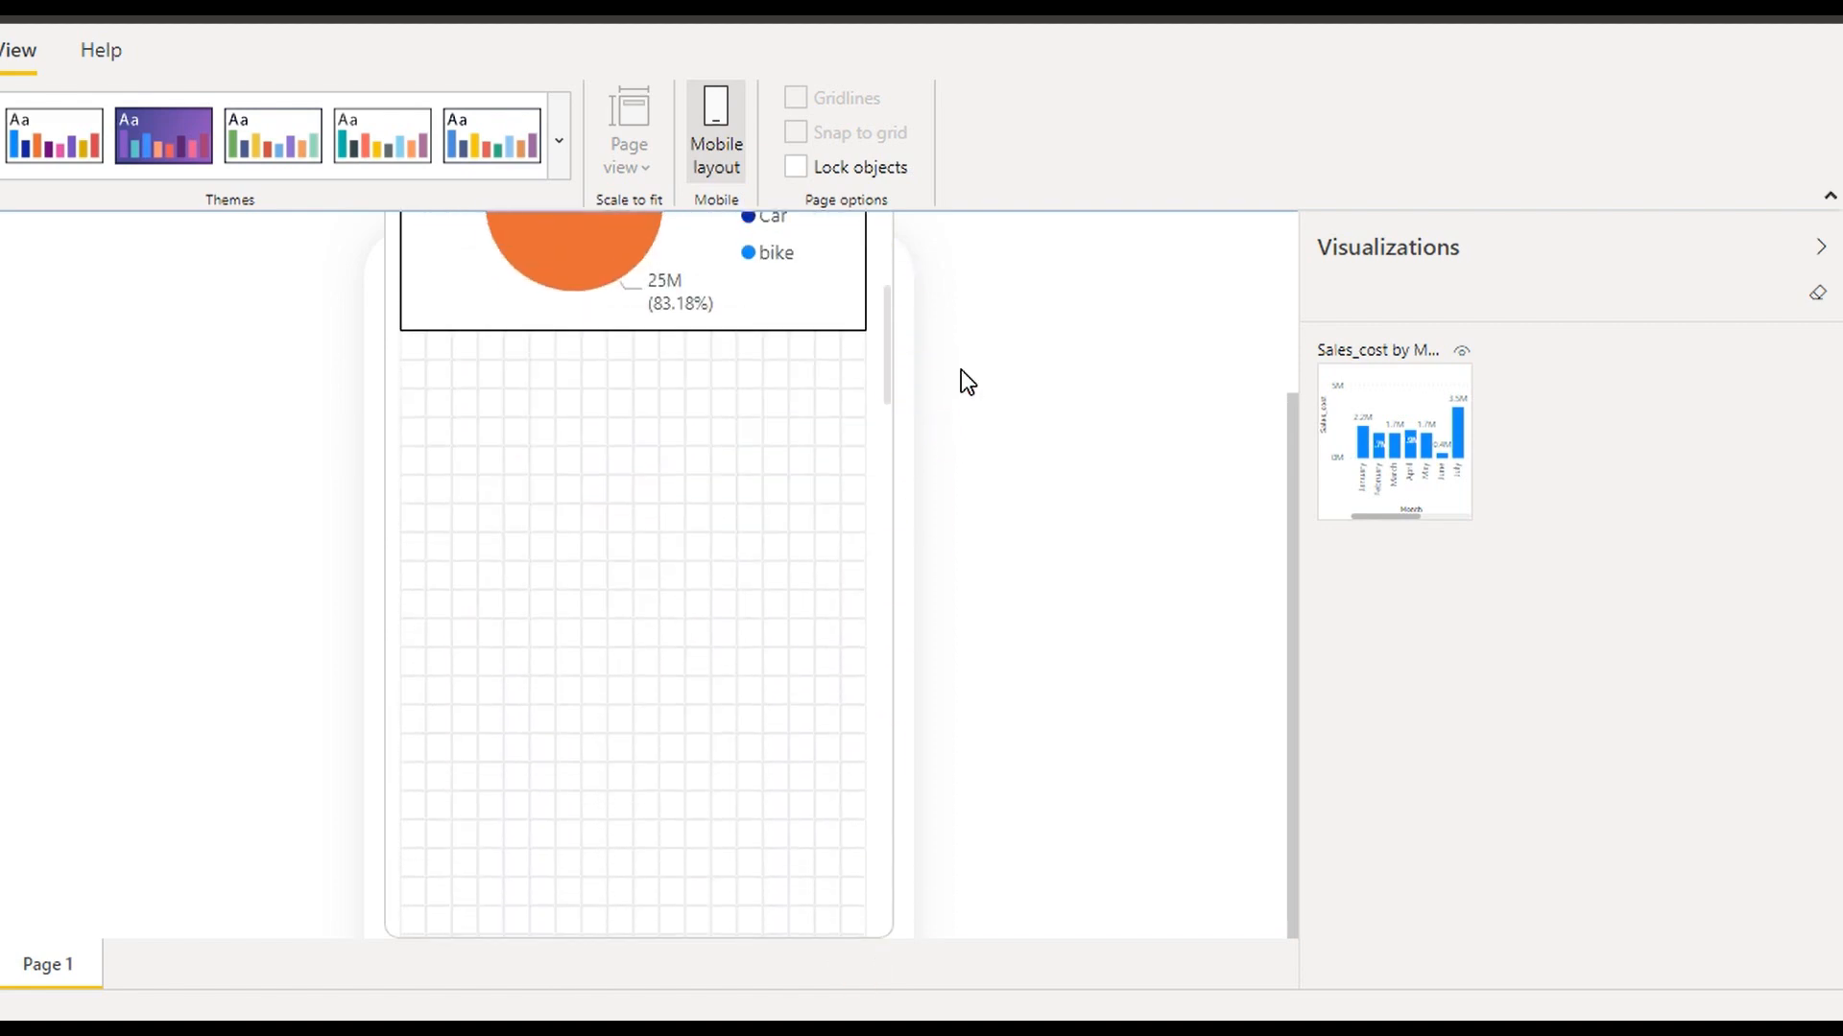
# Add the Sales_cost by Month chart at full phone width, then return to the desktop report
pyautogui.moveTo(1419, 403); pyautogui.dragTo(490, 391)
pyautogui.moveTo(564, 506); pyautogui.dragTo(873, 747)
pyautogui.moveTo(891, 387); pyautogui.dragTo(892, 252)
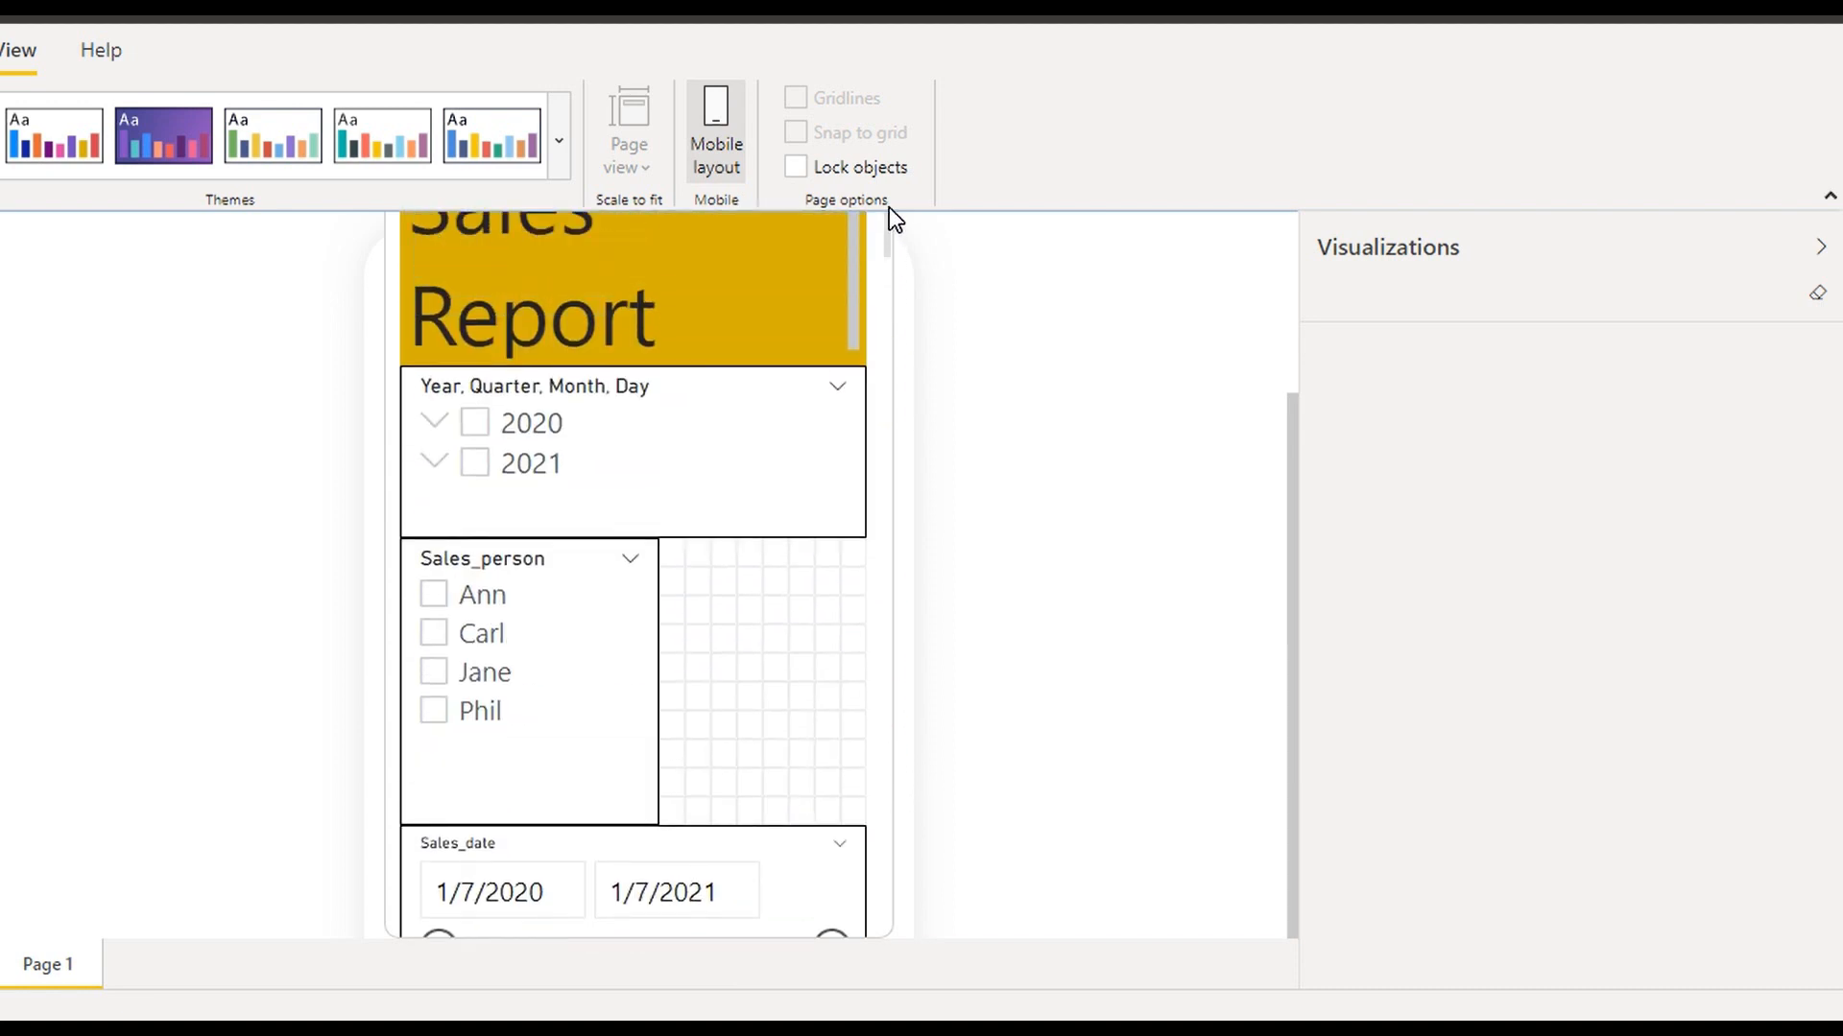
pyautogui.moveTo(1292, 433); pyautogui.dragTo(1281, 229)
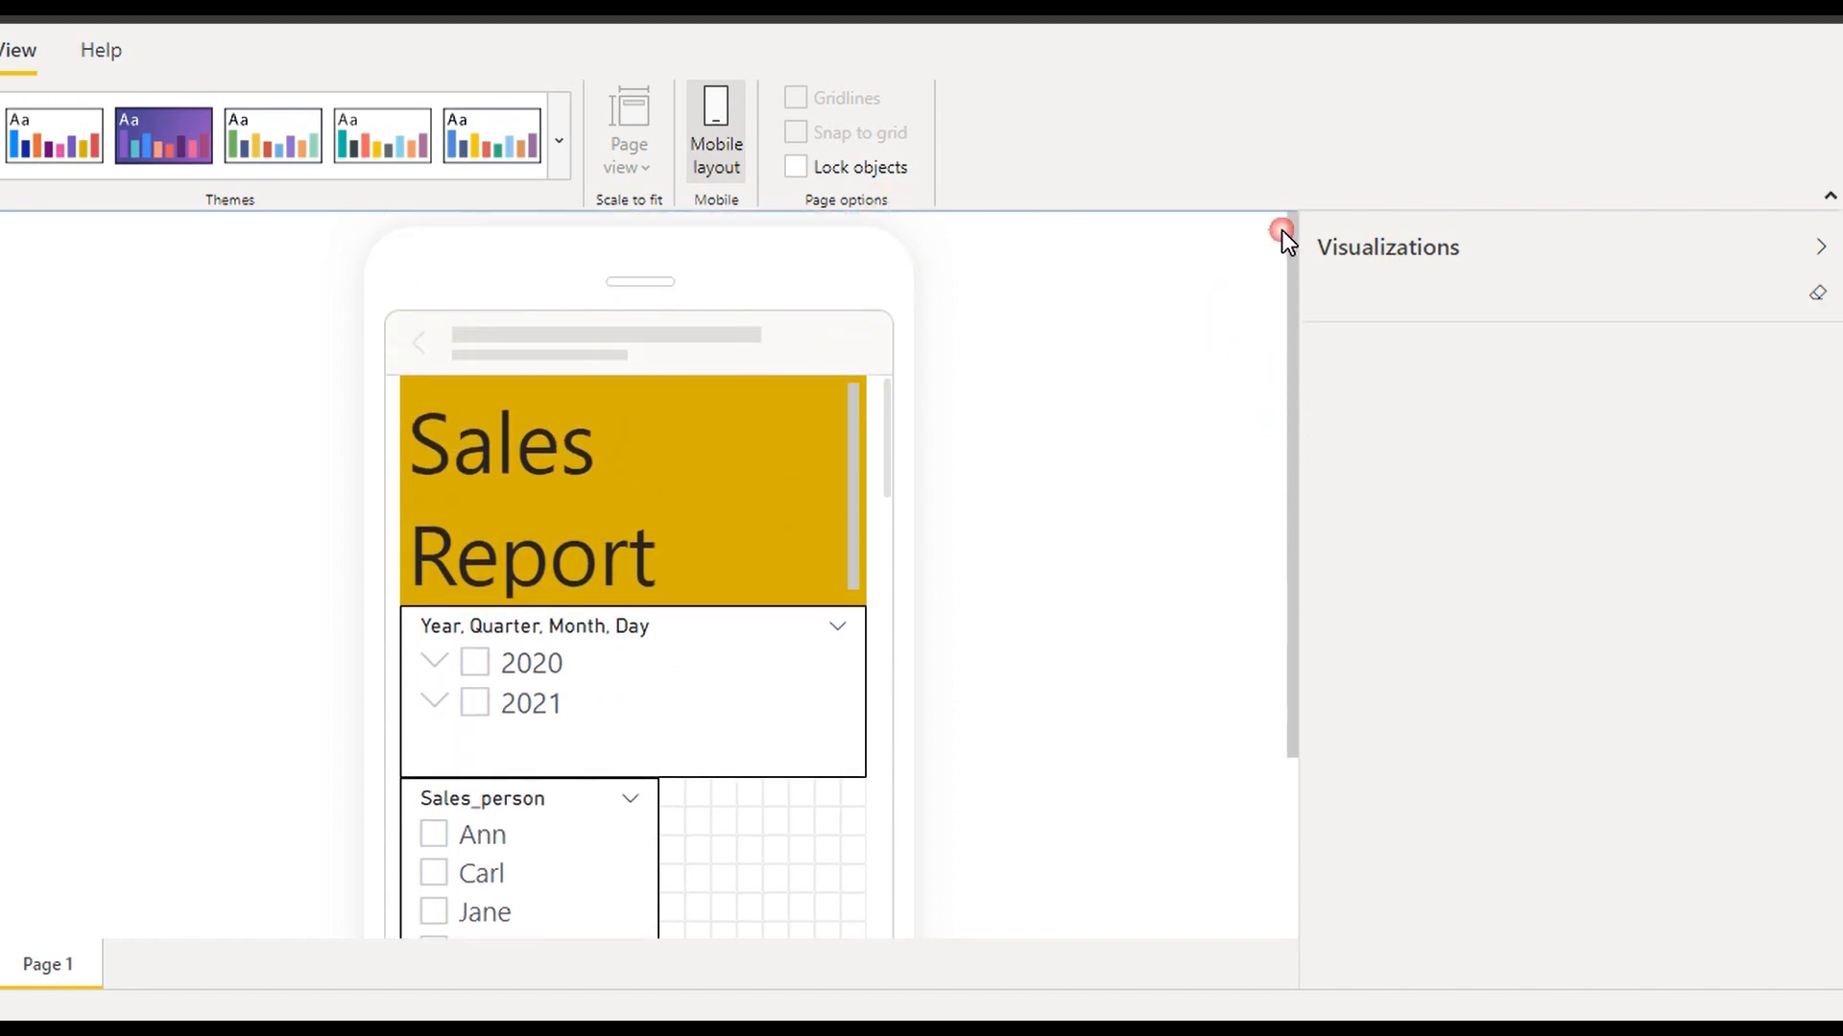
pyautogui.click(729, 130)
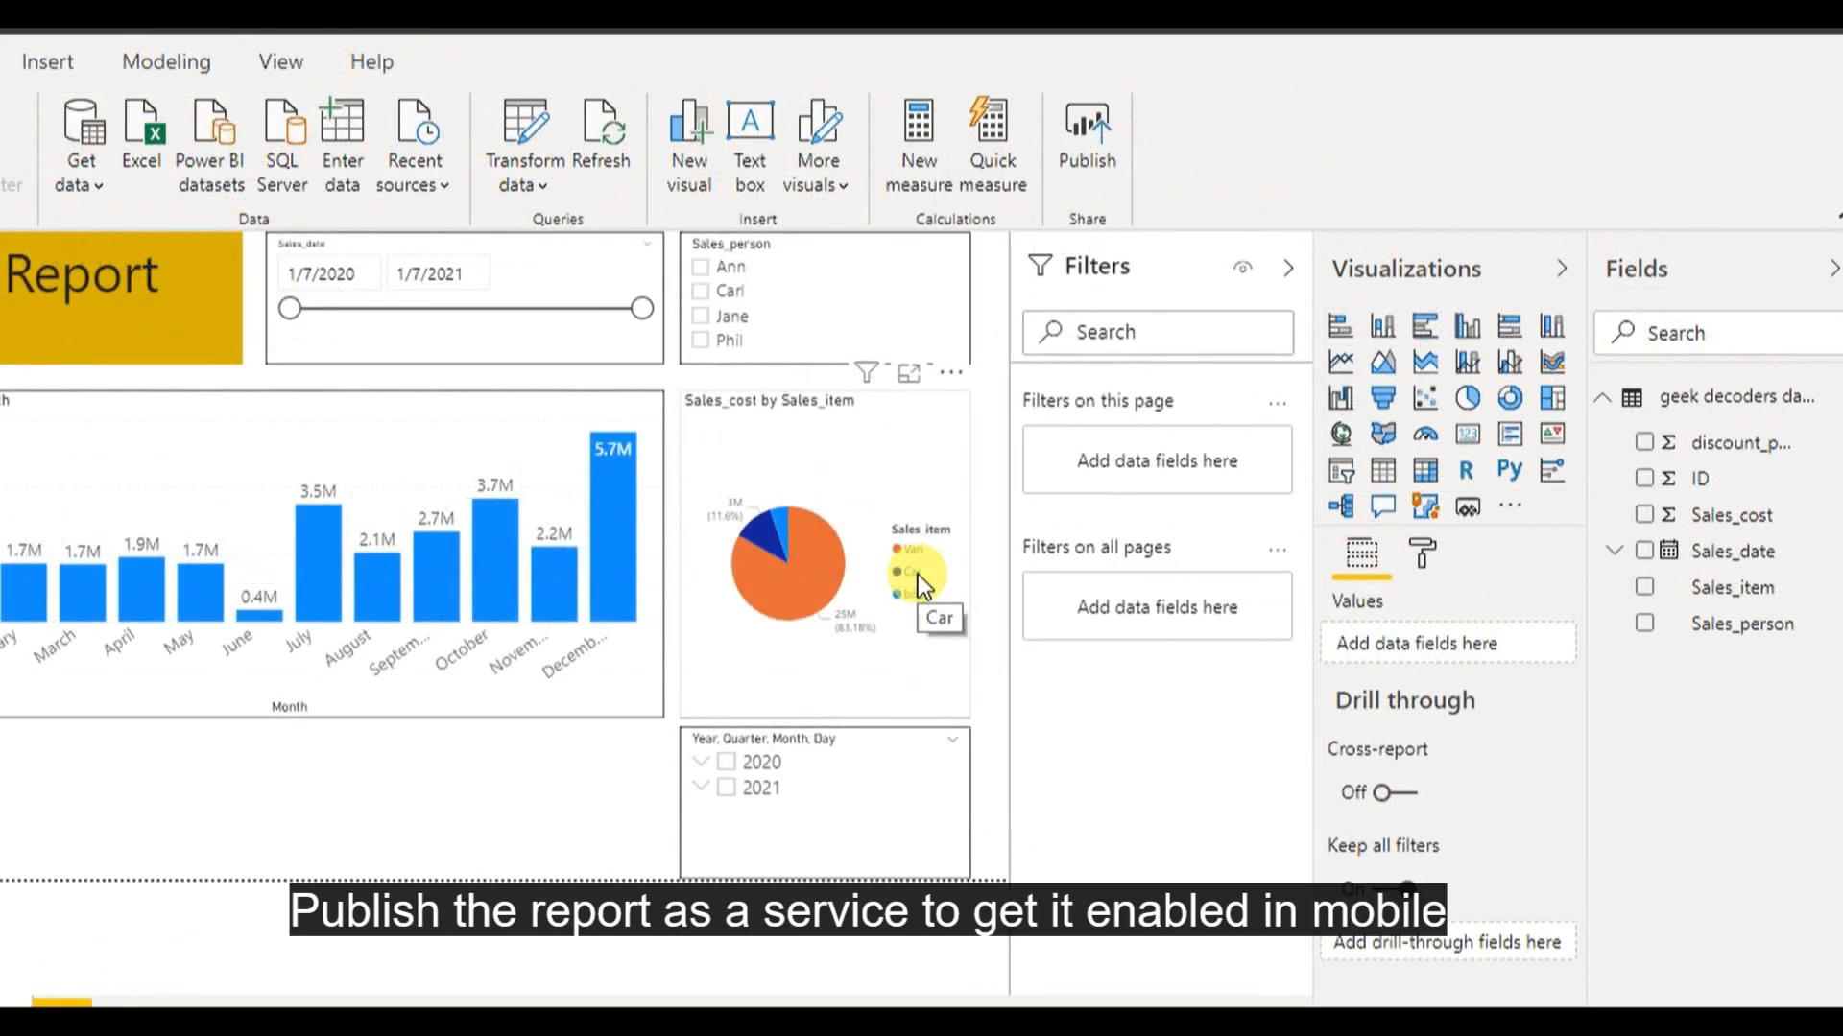
# Publish Latest.pbix to My workspace and acknowledge the success message
pyautogui.click(1086, 134)
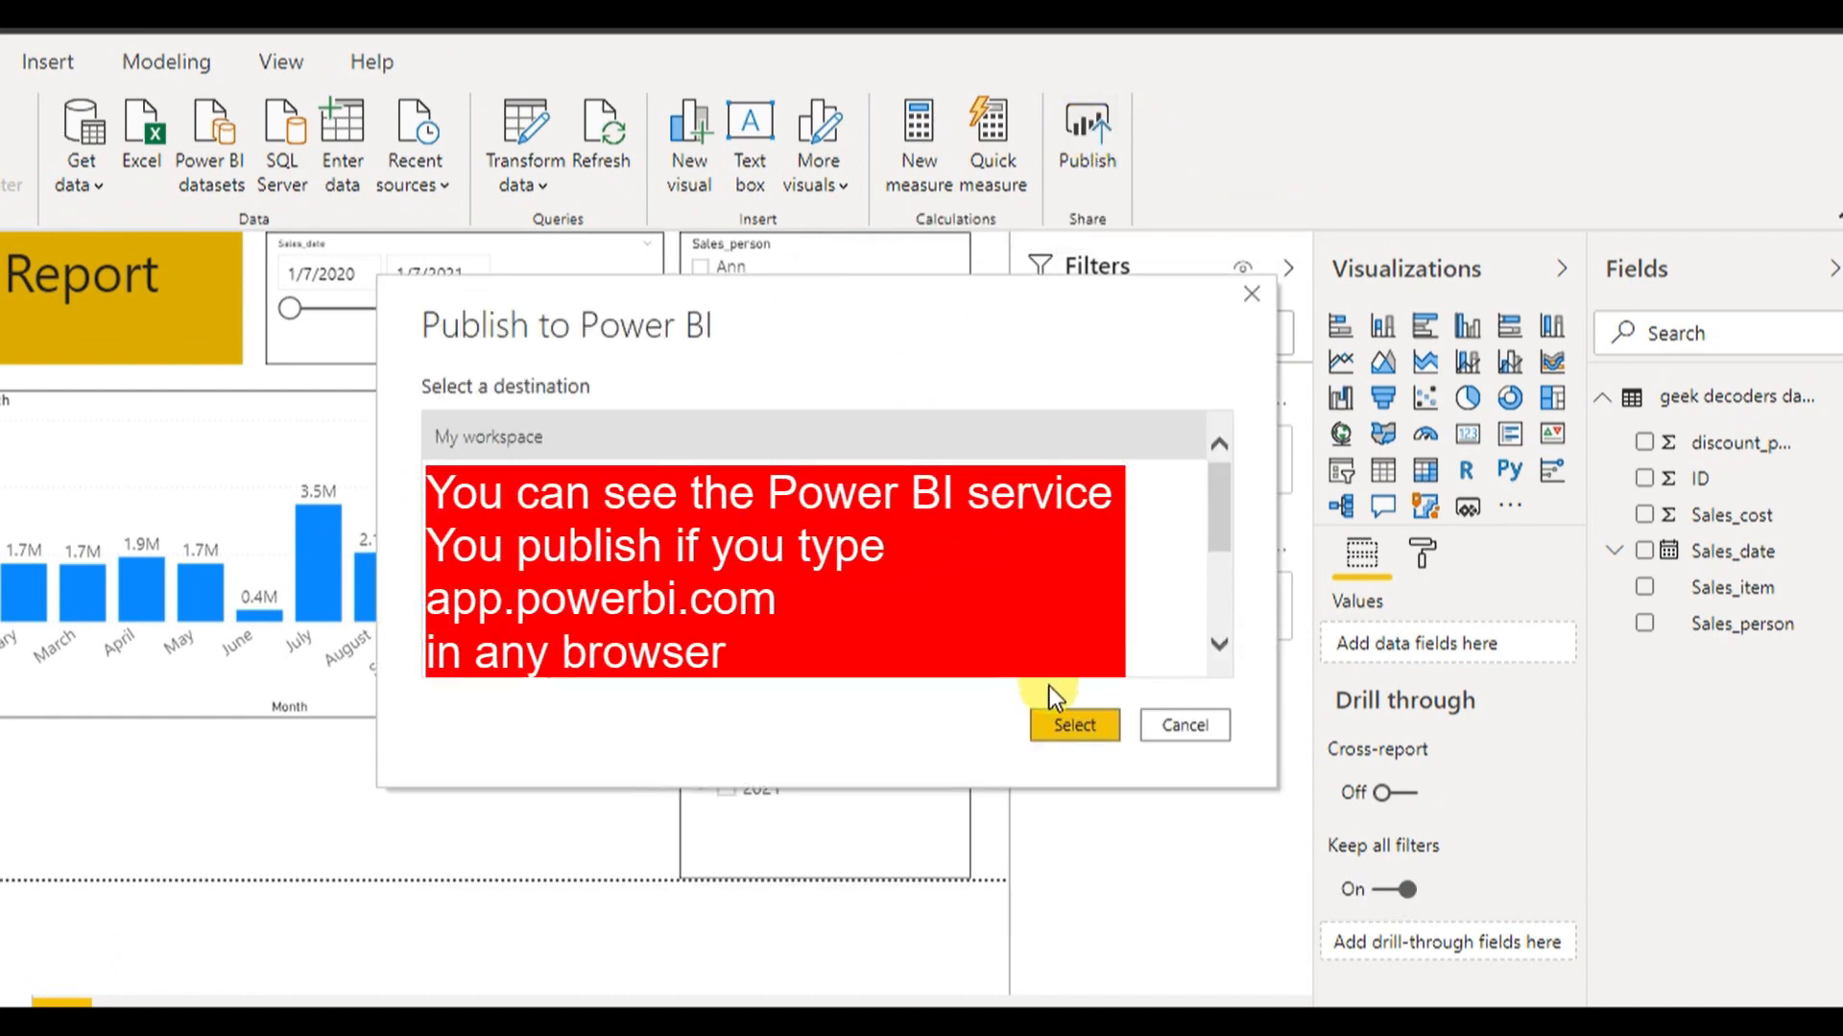
pyautogui.click(1077, 726)
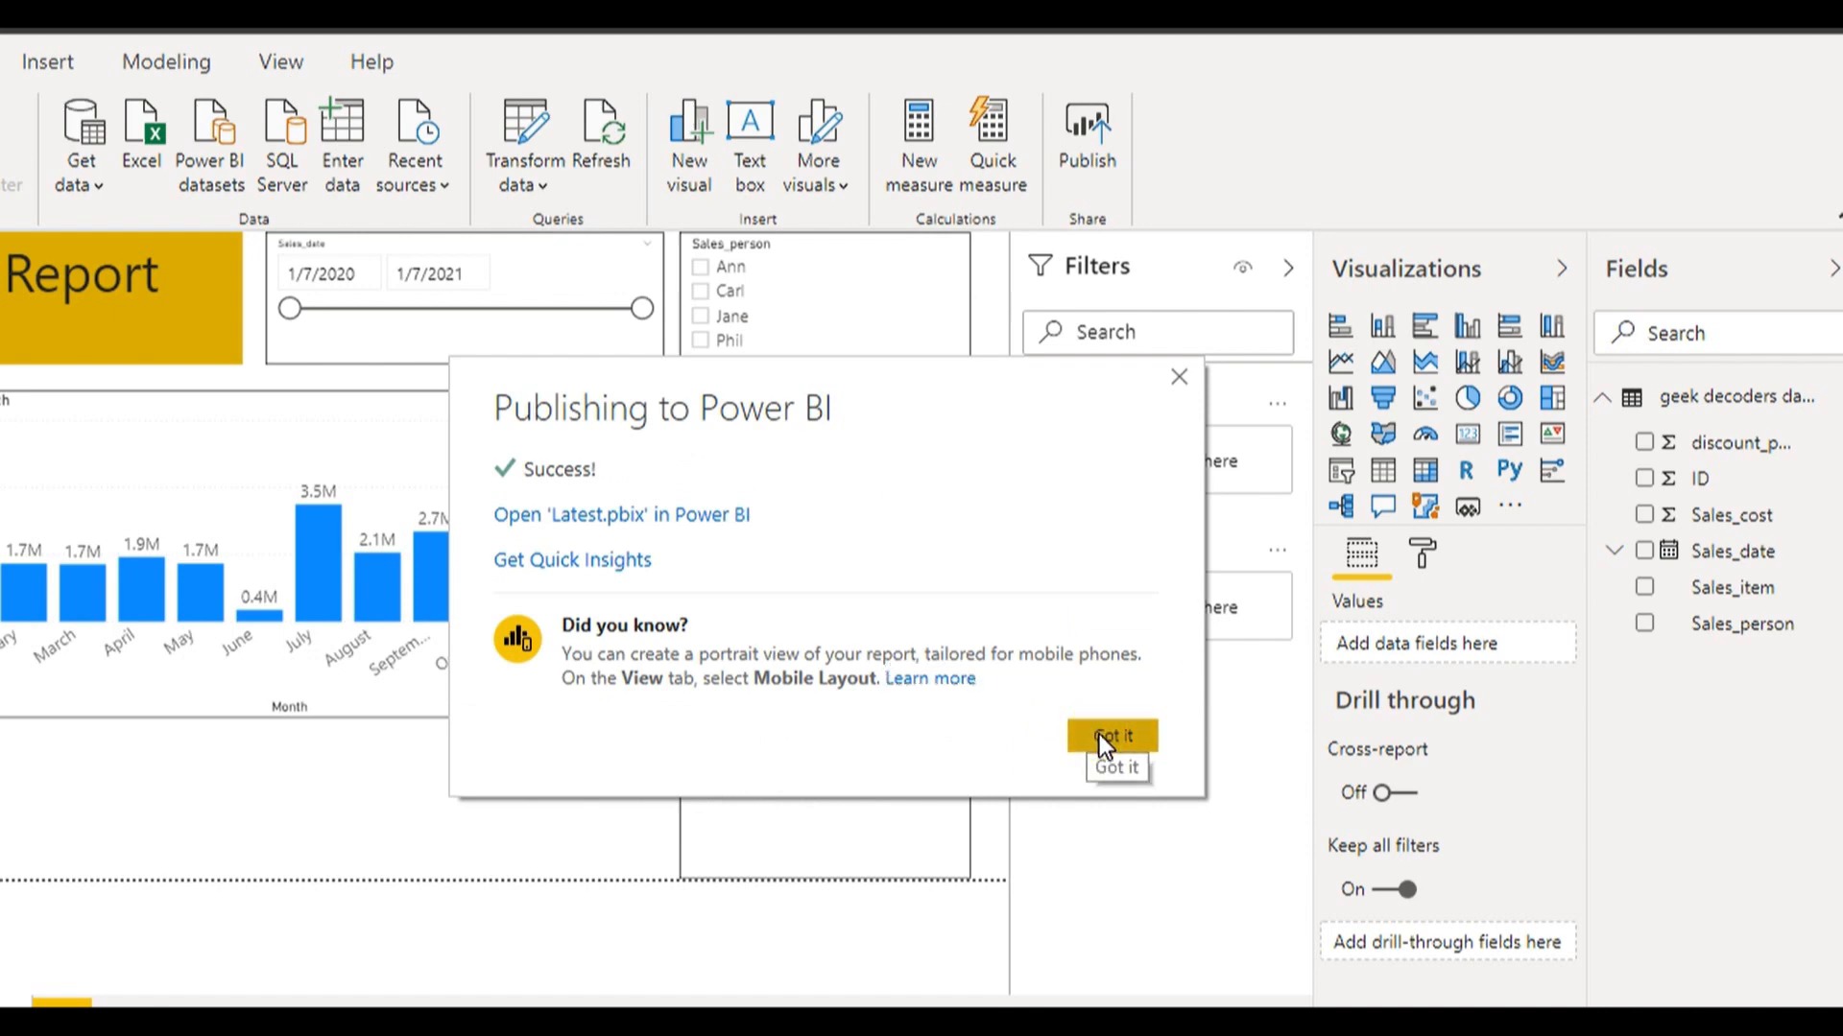
pyautogui.click(1111, 736)
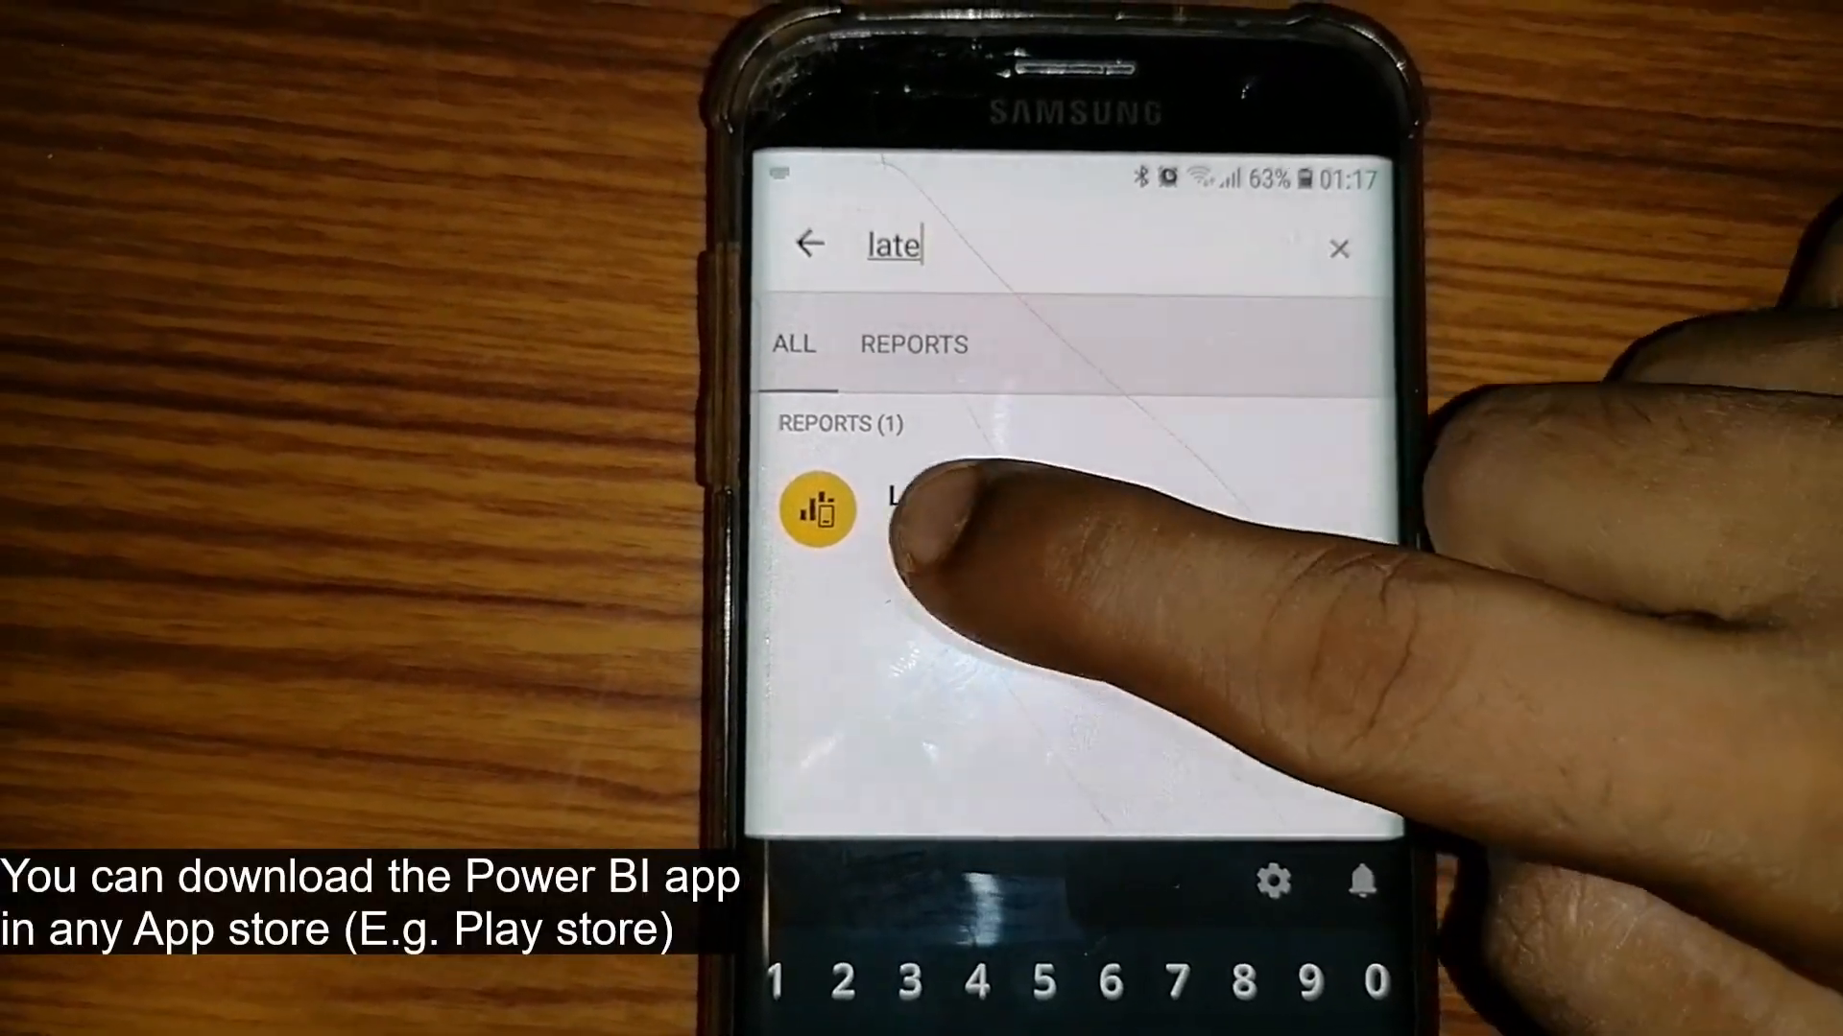
# Open the Latest report on the phone, scroll through its layout, and filter to 2020
pyautogui.click(917, 509)
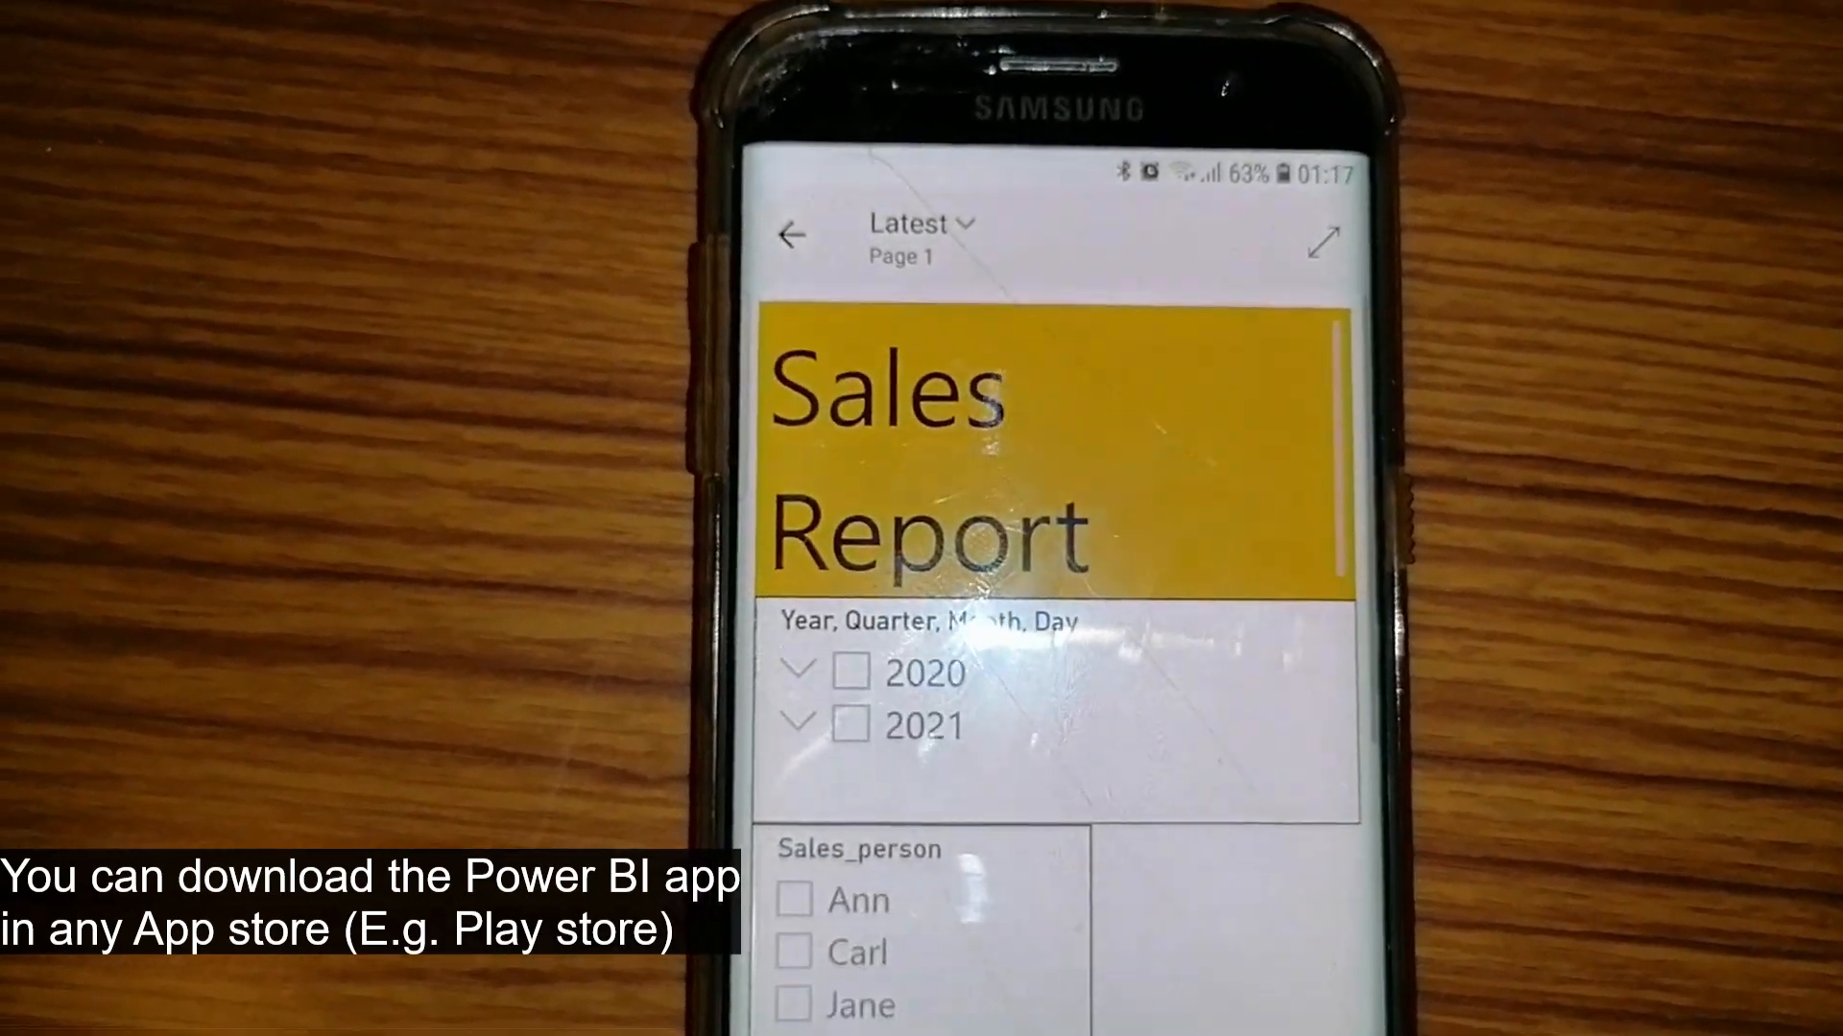
pyautogui.scroll(-2, 1190, 596)
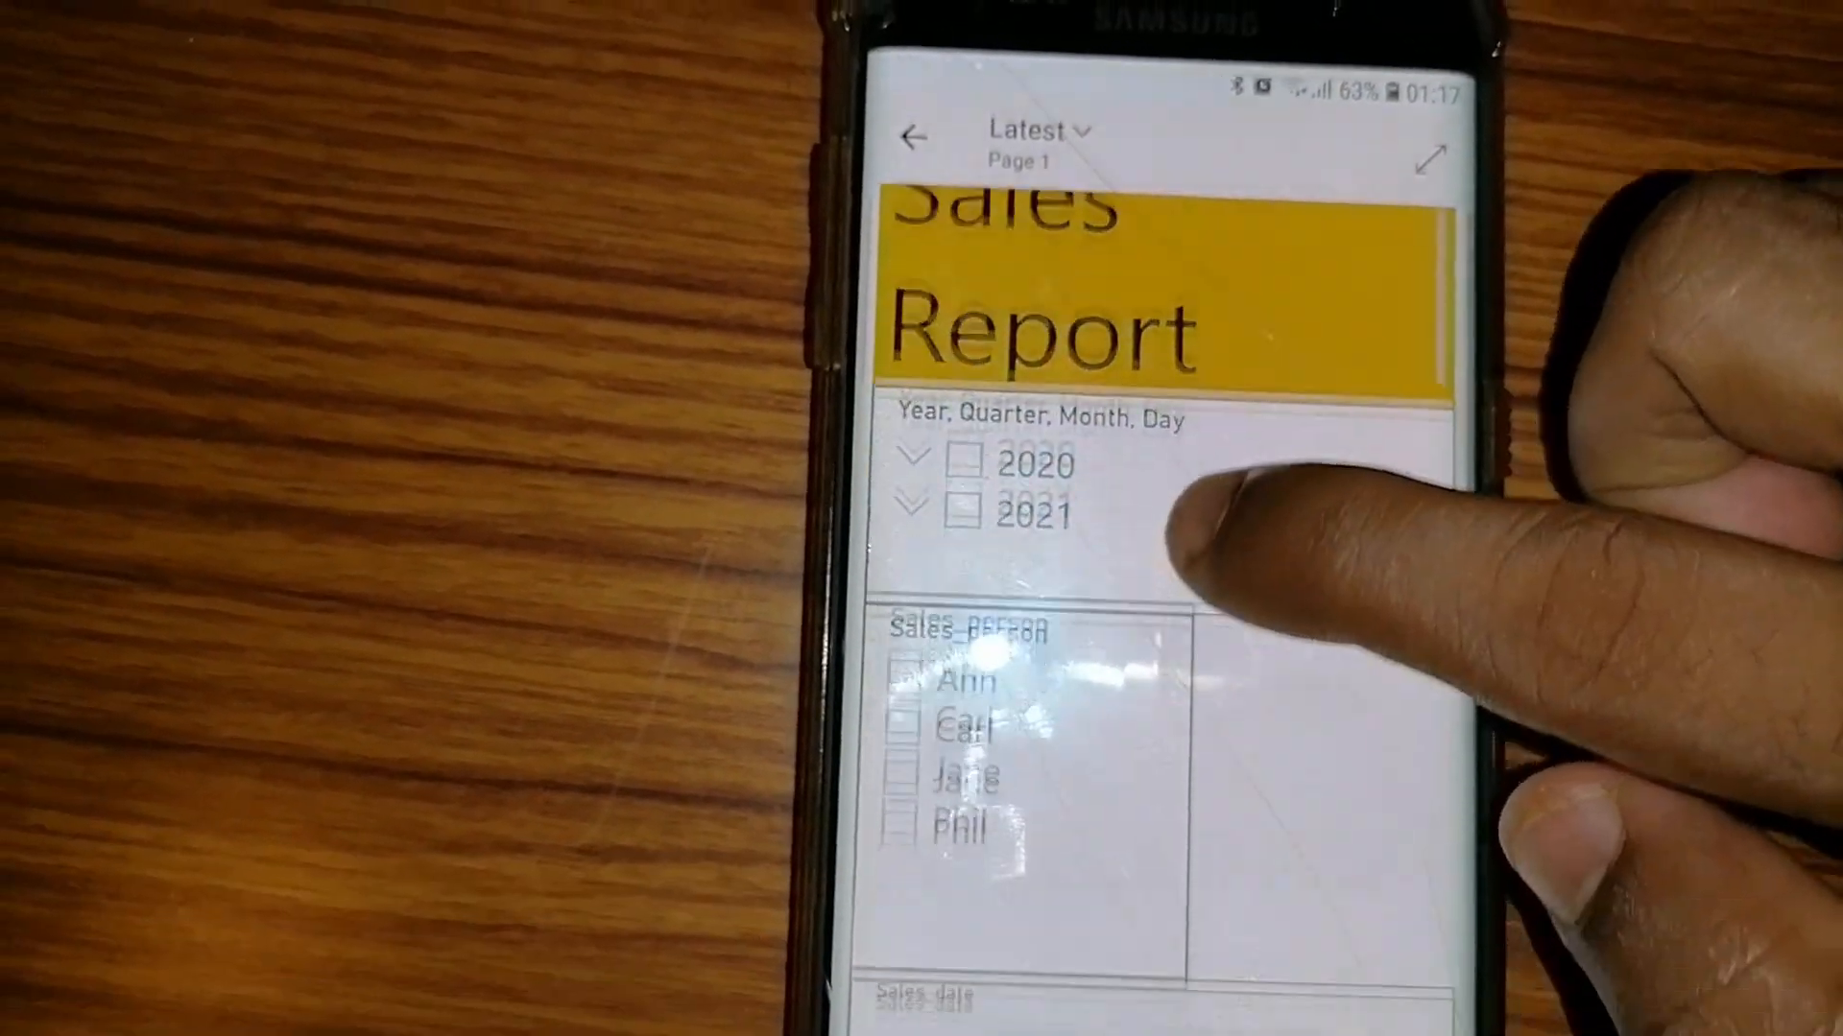
pyautogui.scroll(-5, 1185, 533)
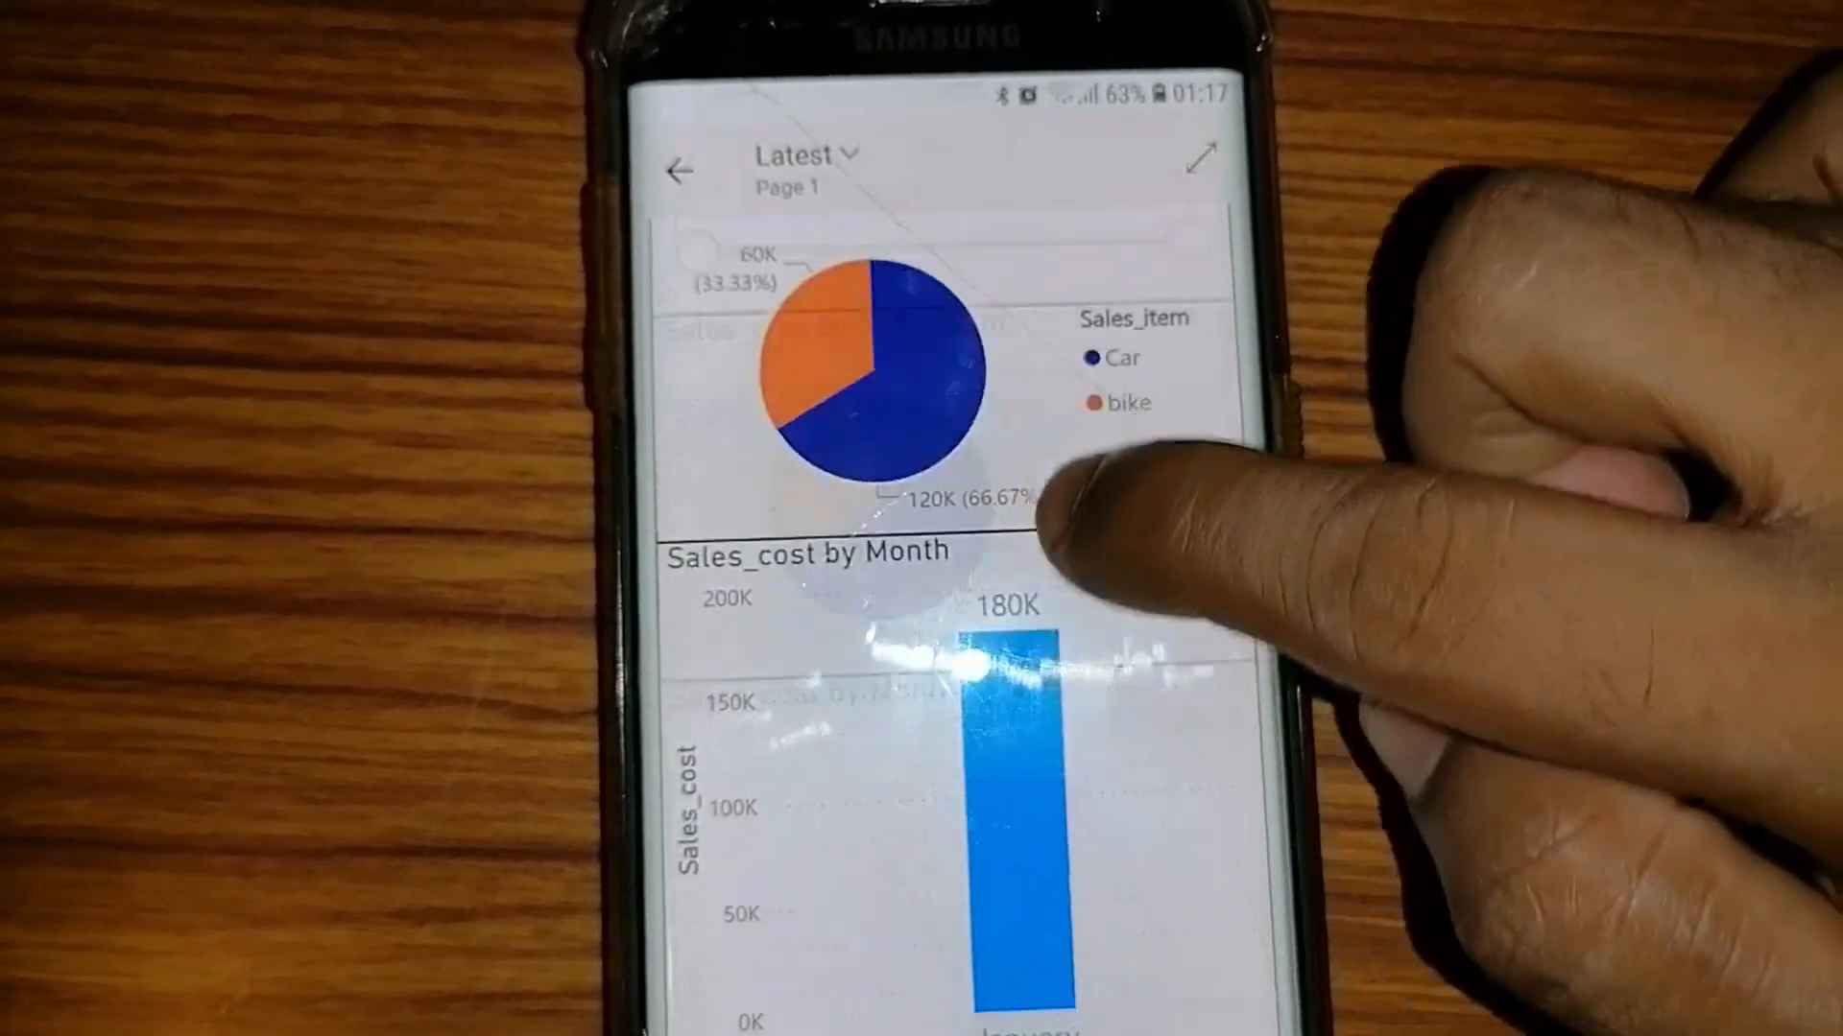
pyautogui.scroll(5, 1041, 614)
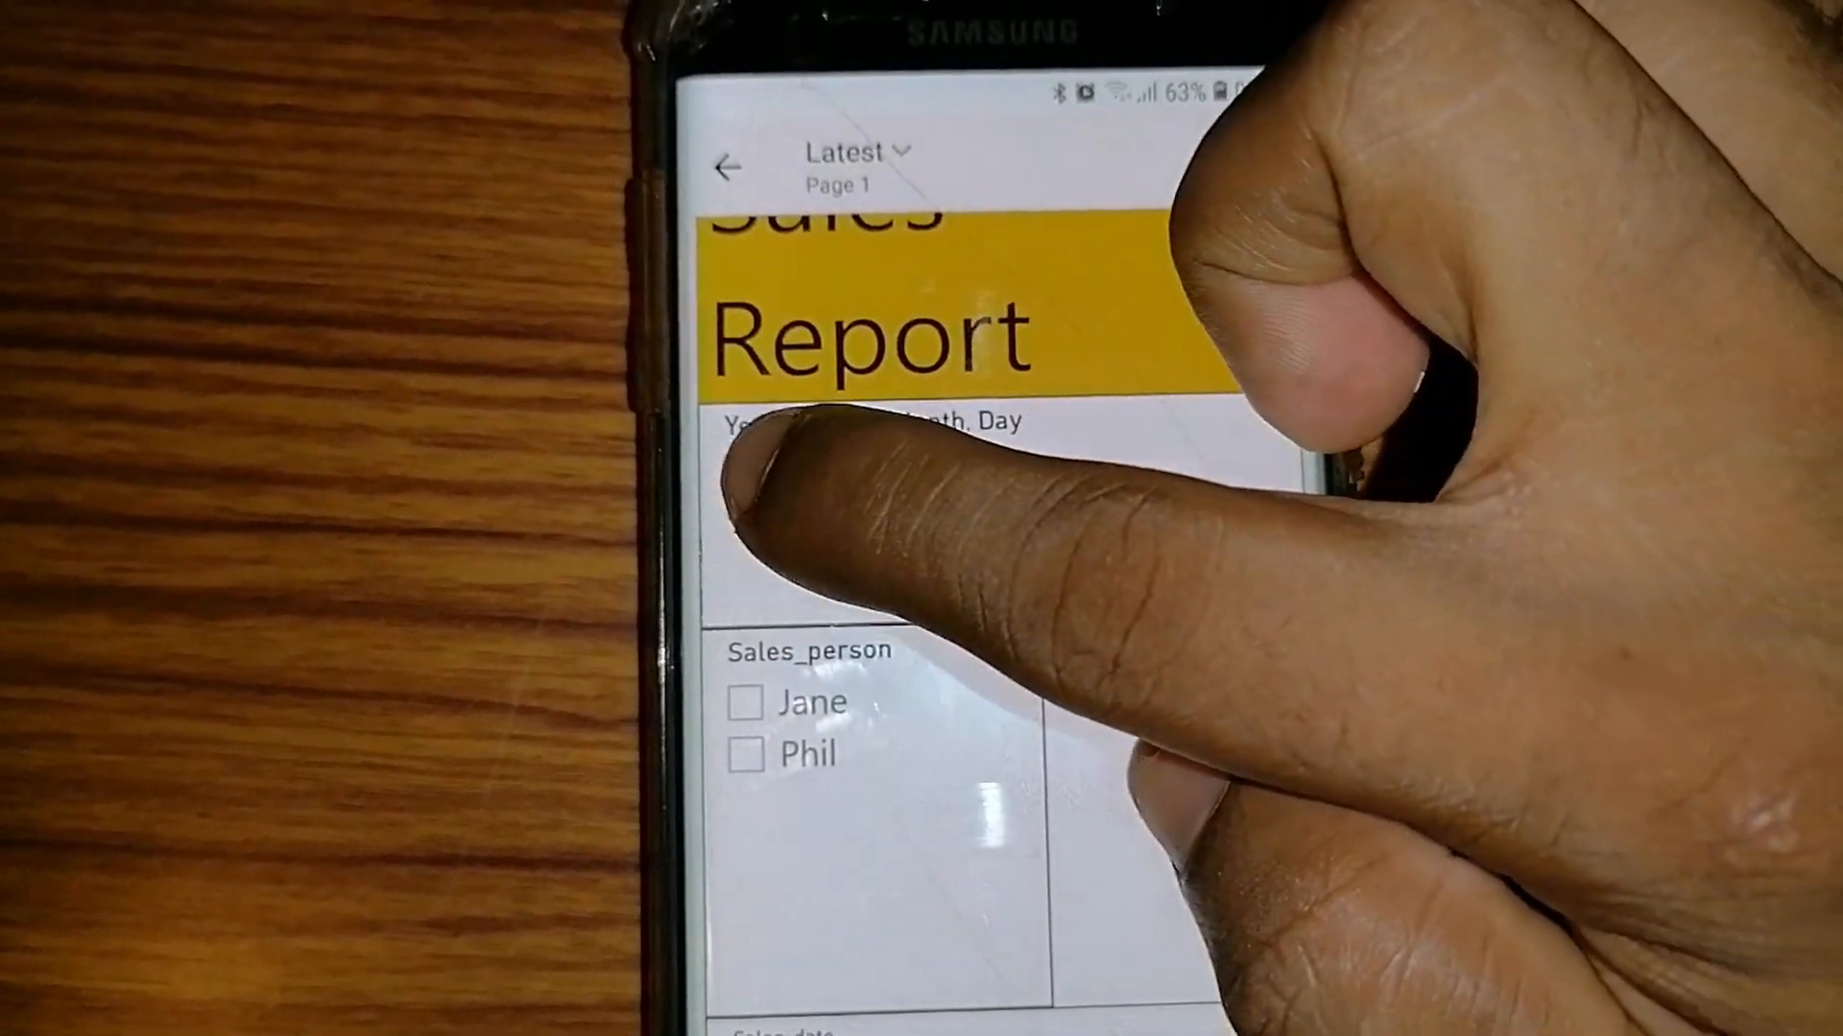
pyautogui.click(758, 475)
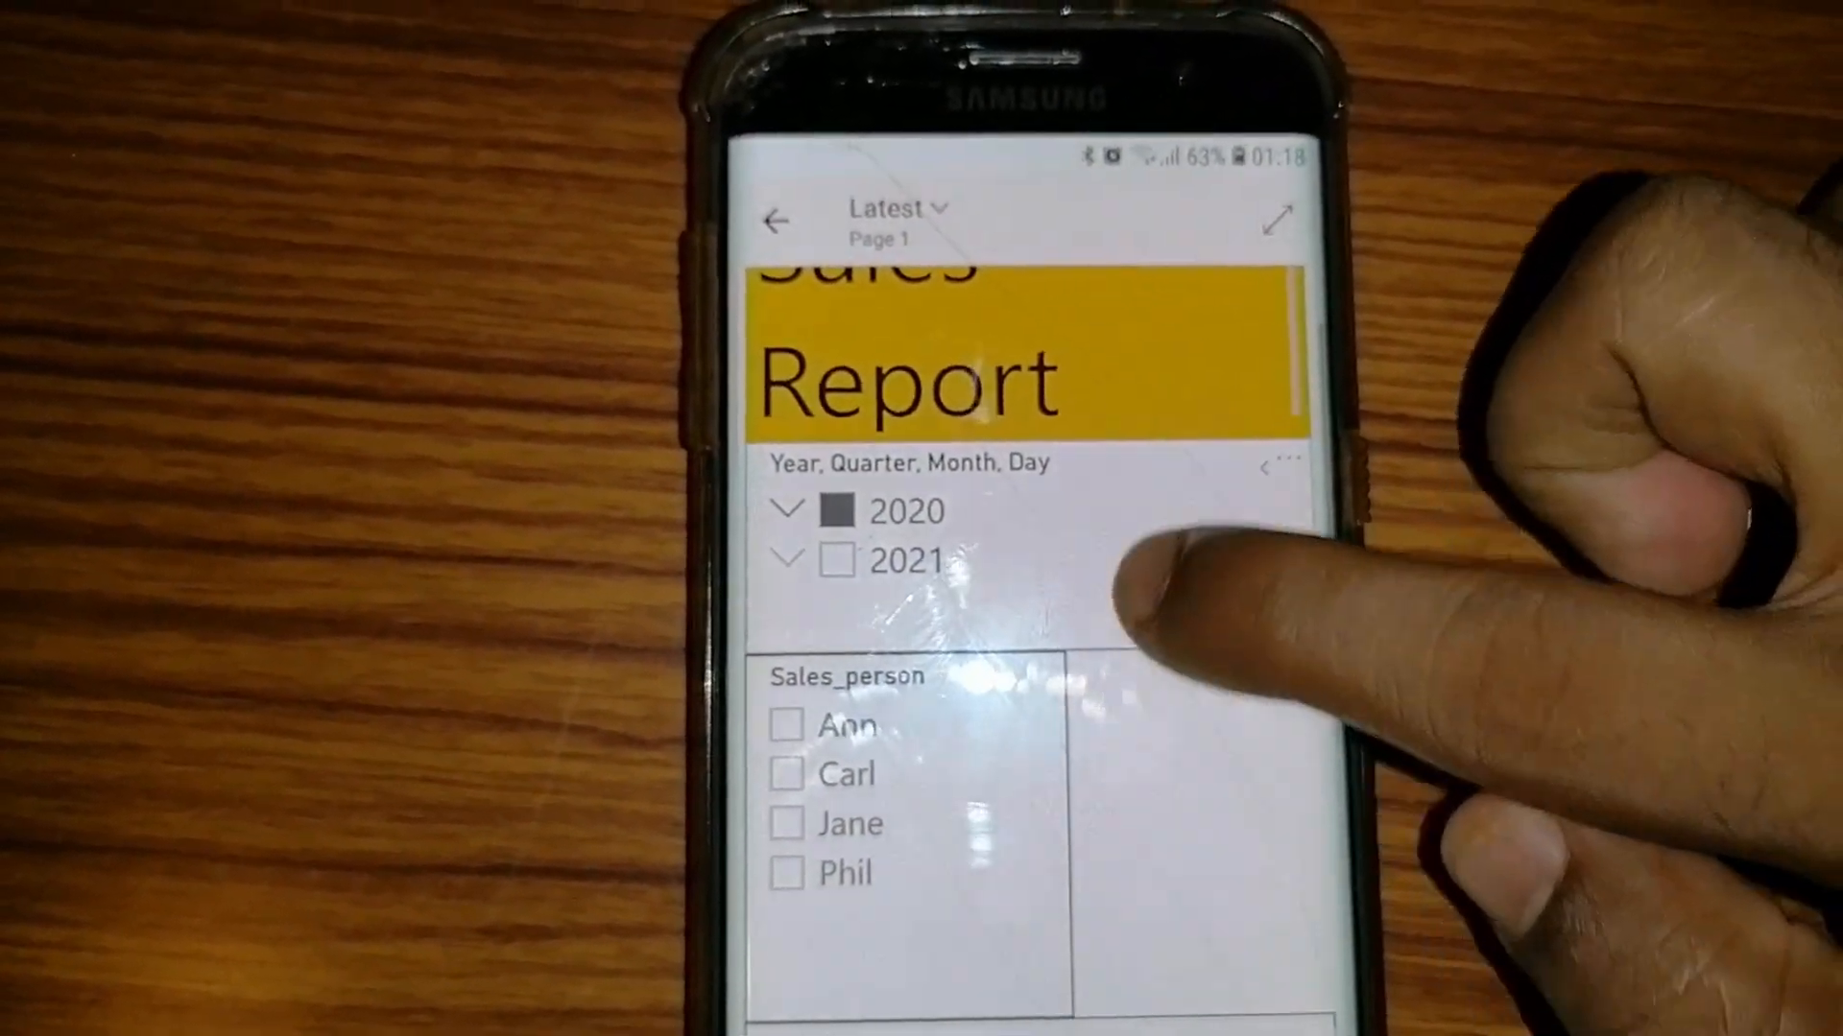
pyautogui.scroll(-5, 1032, 624)
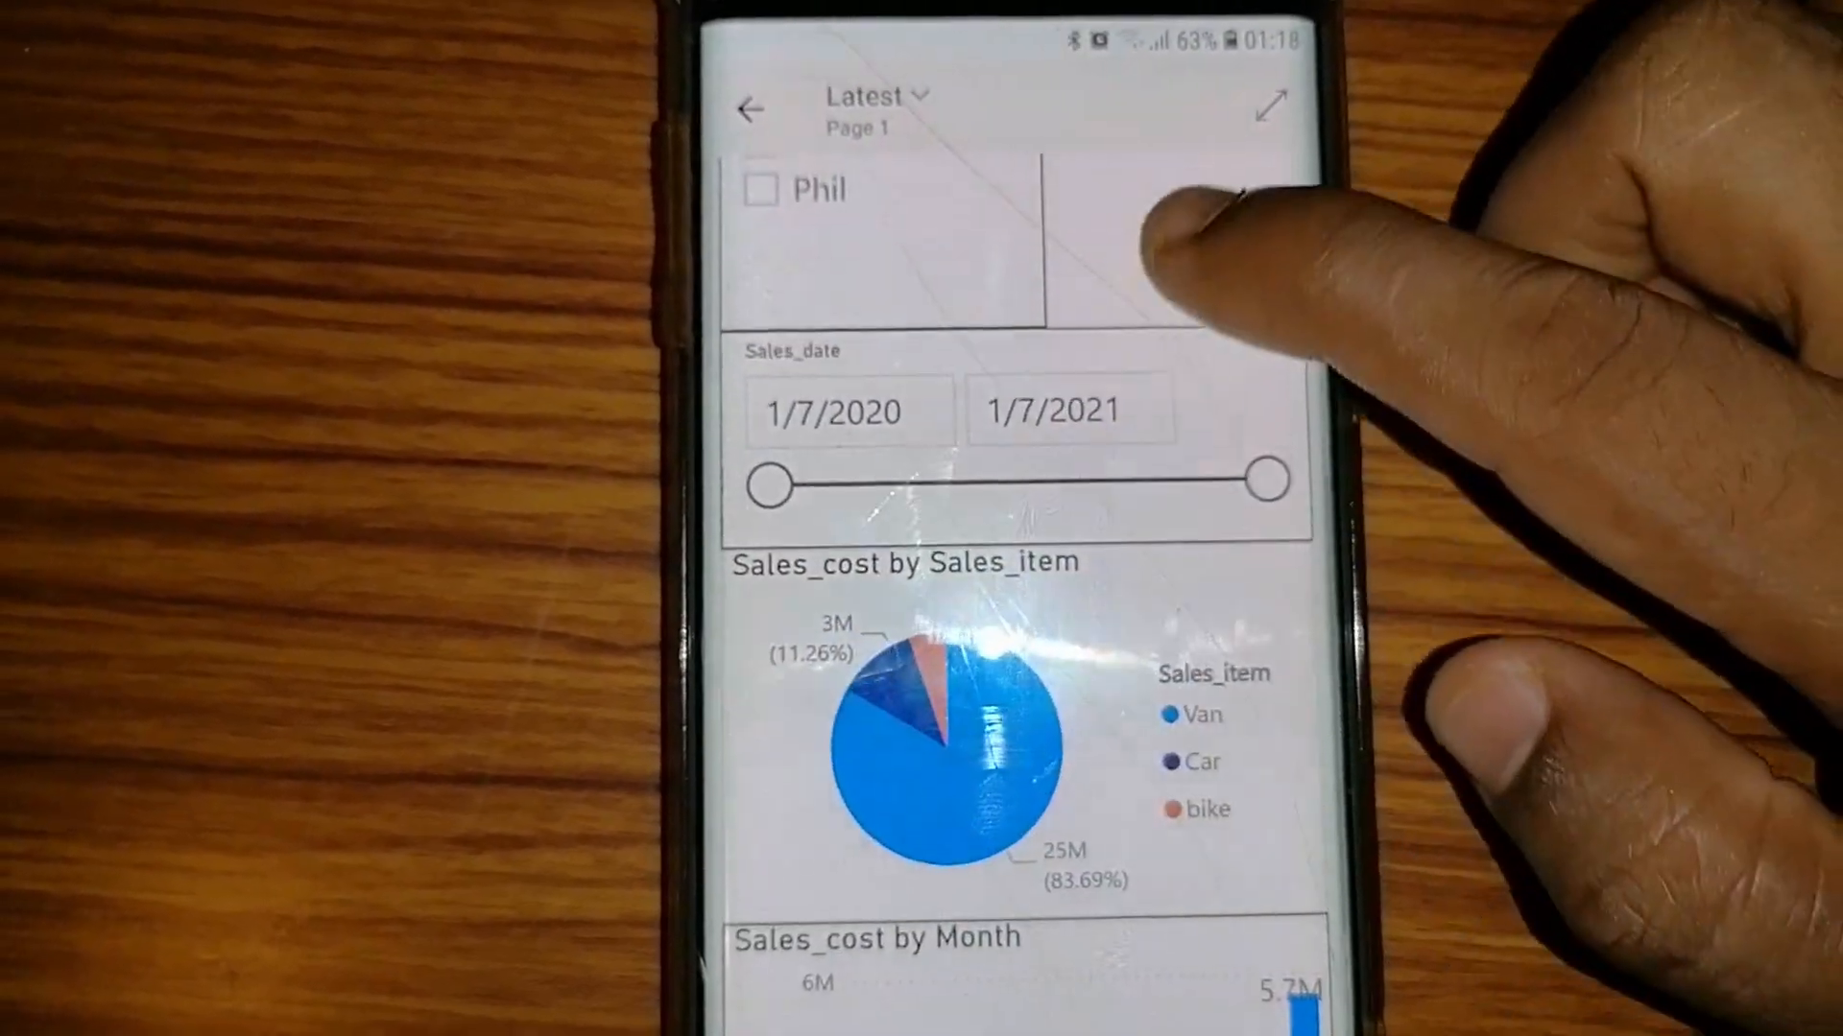
# Switch the year filter to 2021 and back to 2020, scrolling to review the charts
pyautogui.scroll(5, 1151, 249)
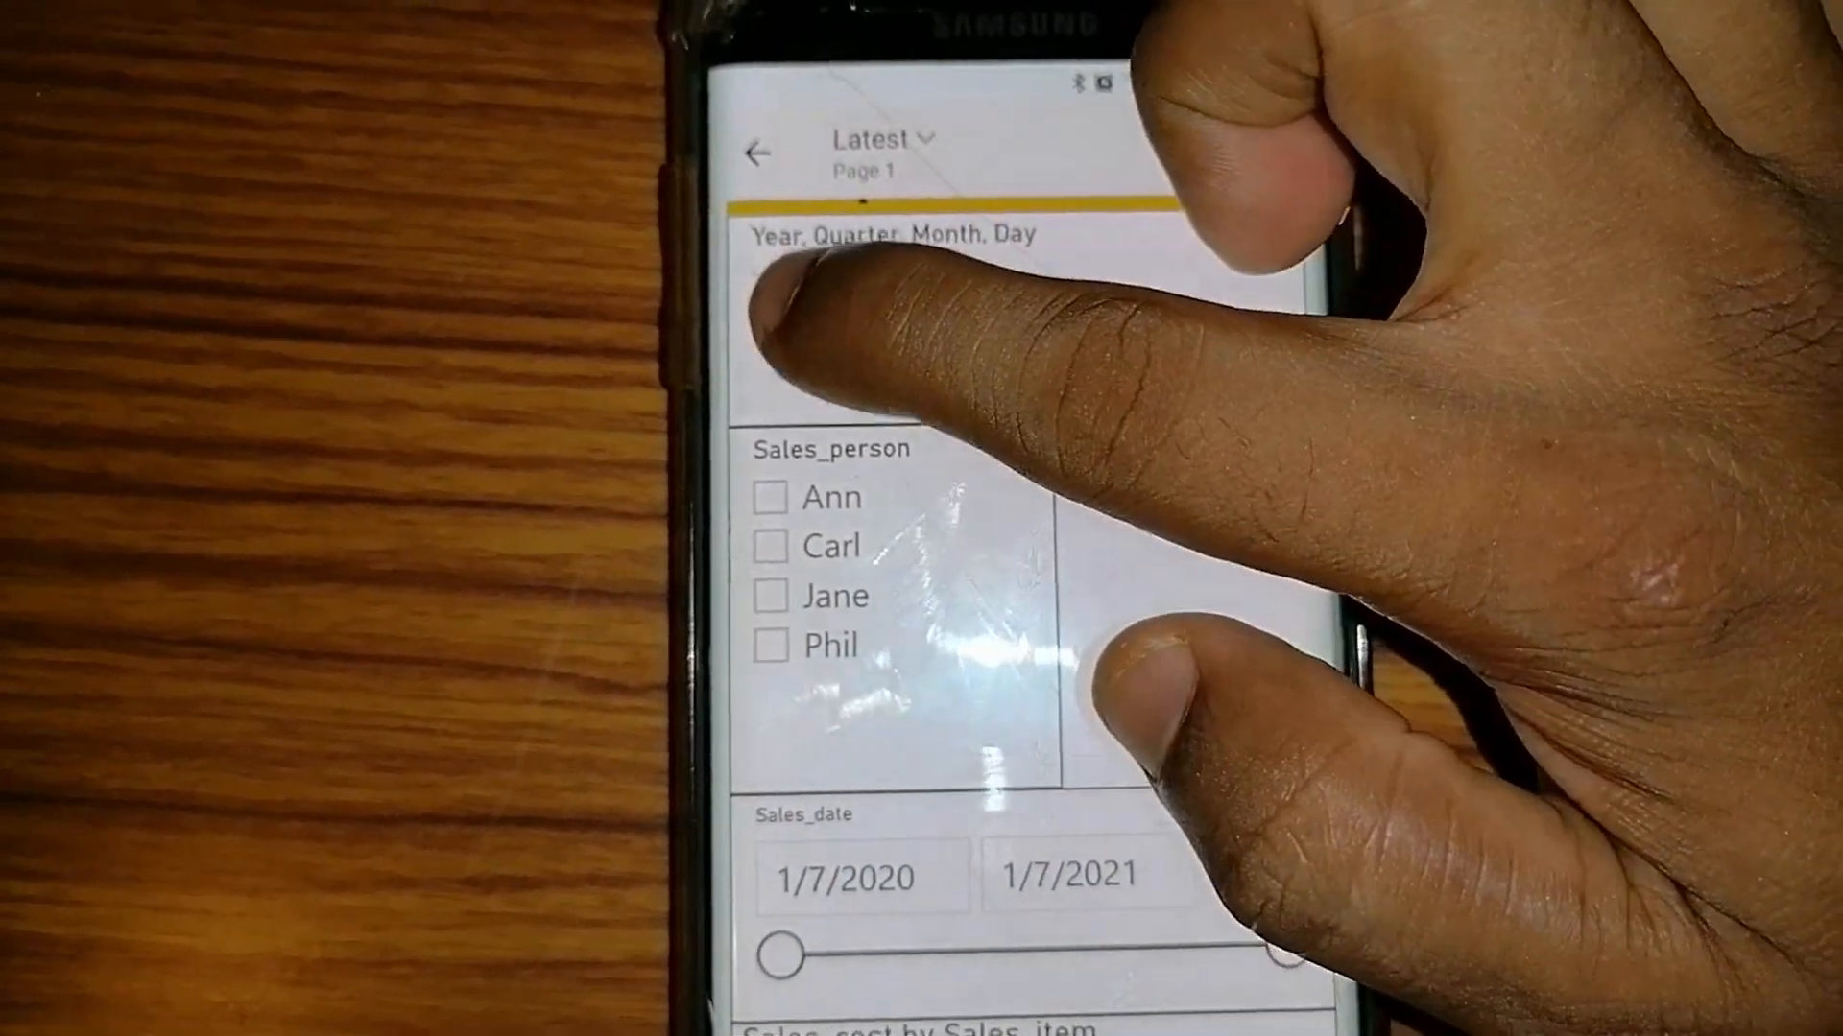
pyautogui.click(783, 278)
pyautogui.click(789, 324)
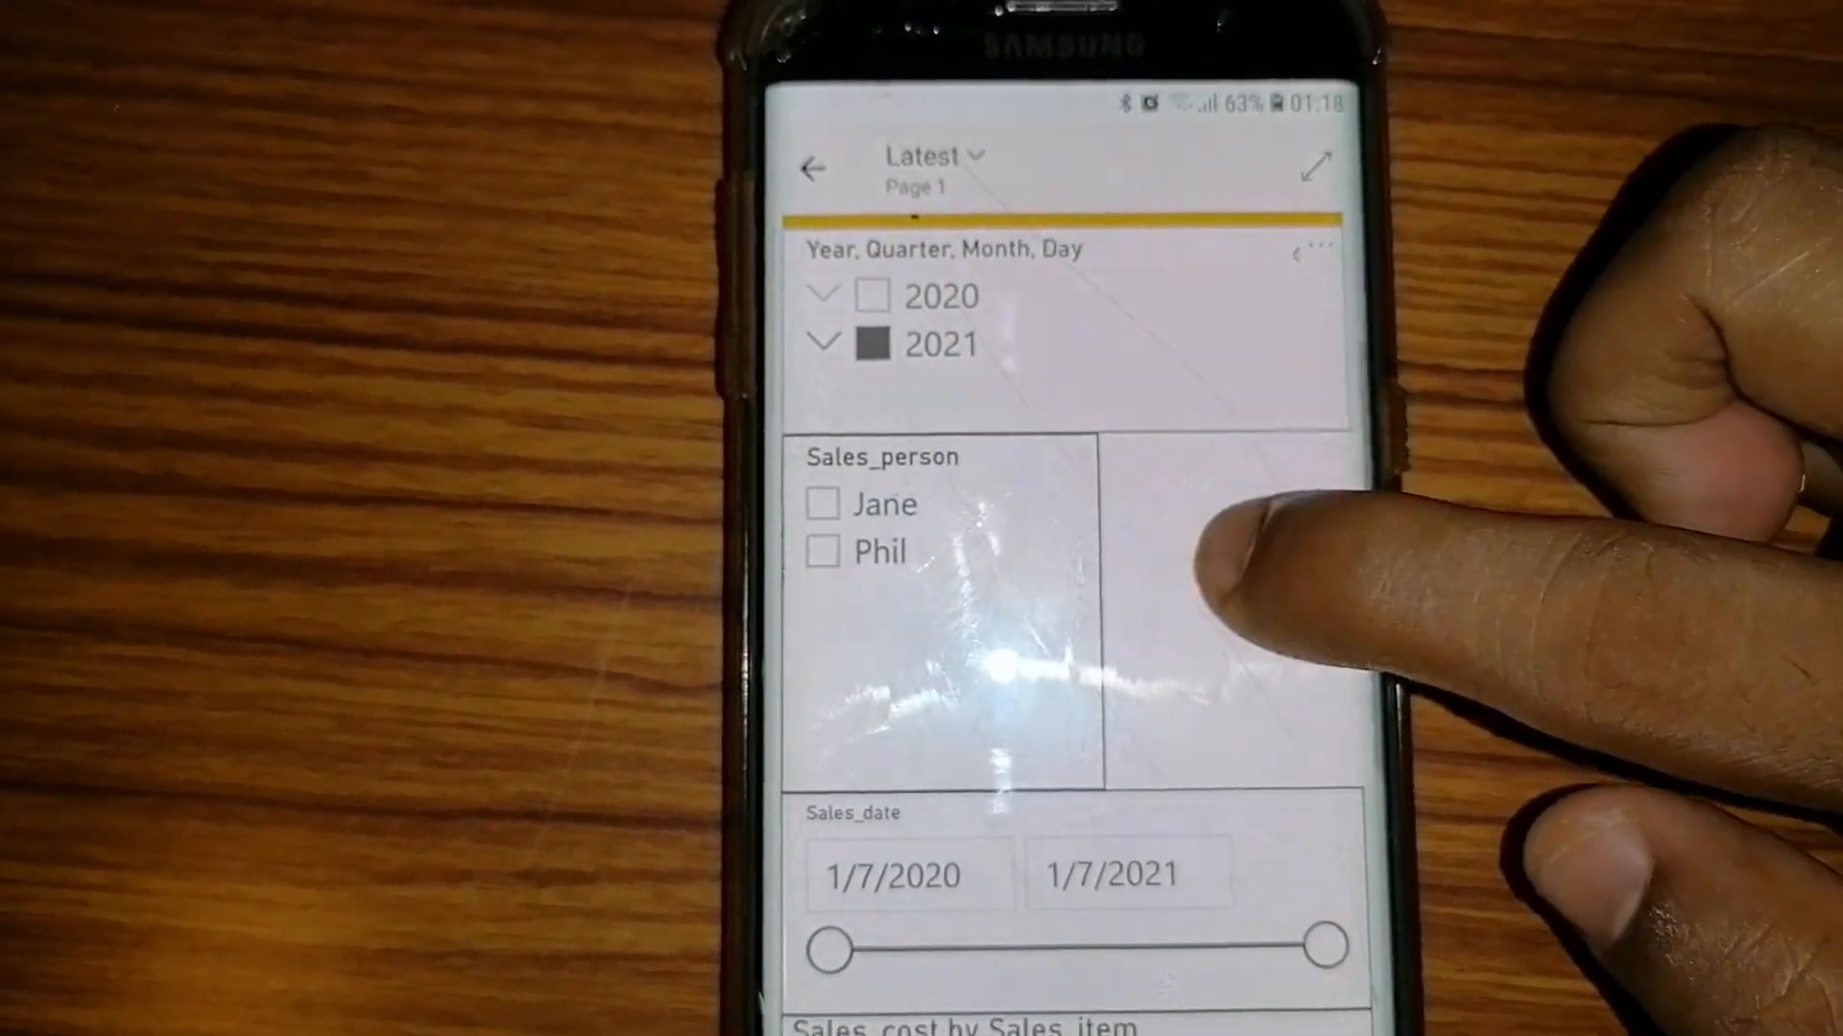
pyautogui.scroll(-5, 1210, 556)
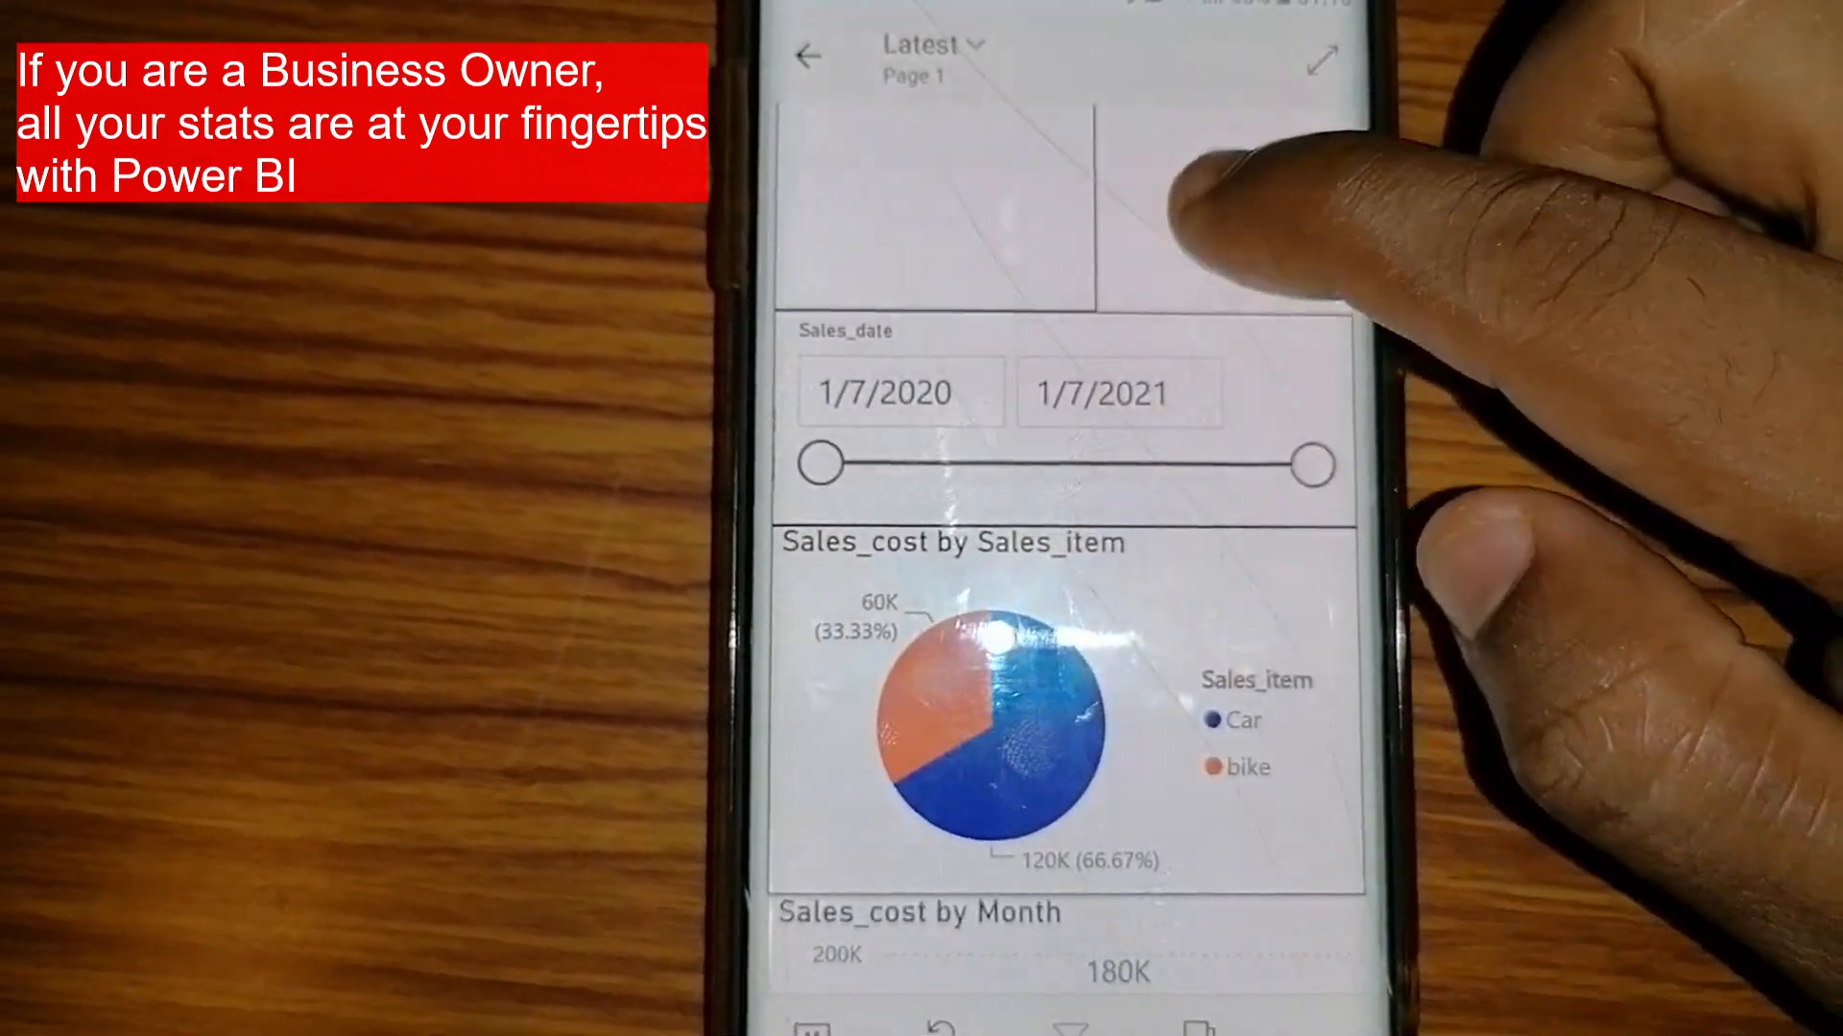
pyautogui.scroll(2, 1055, 480)
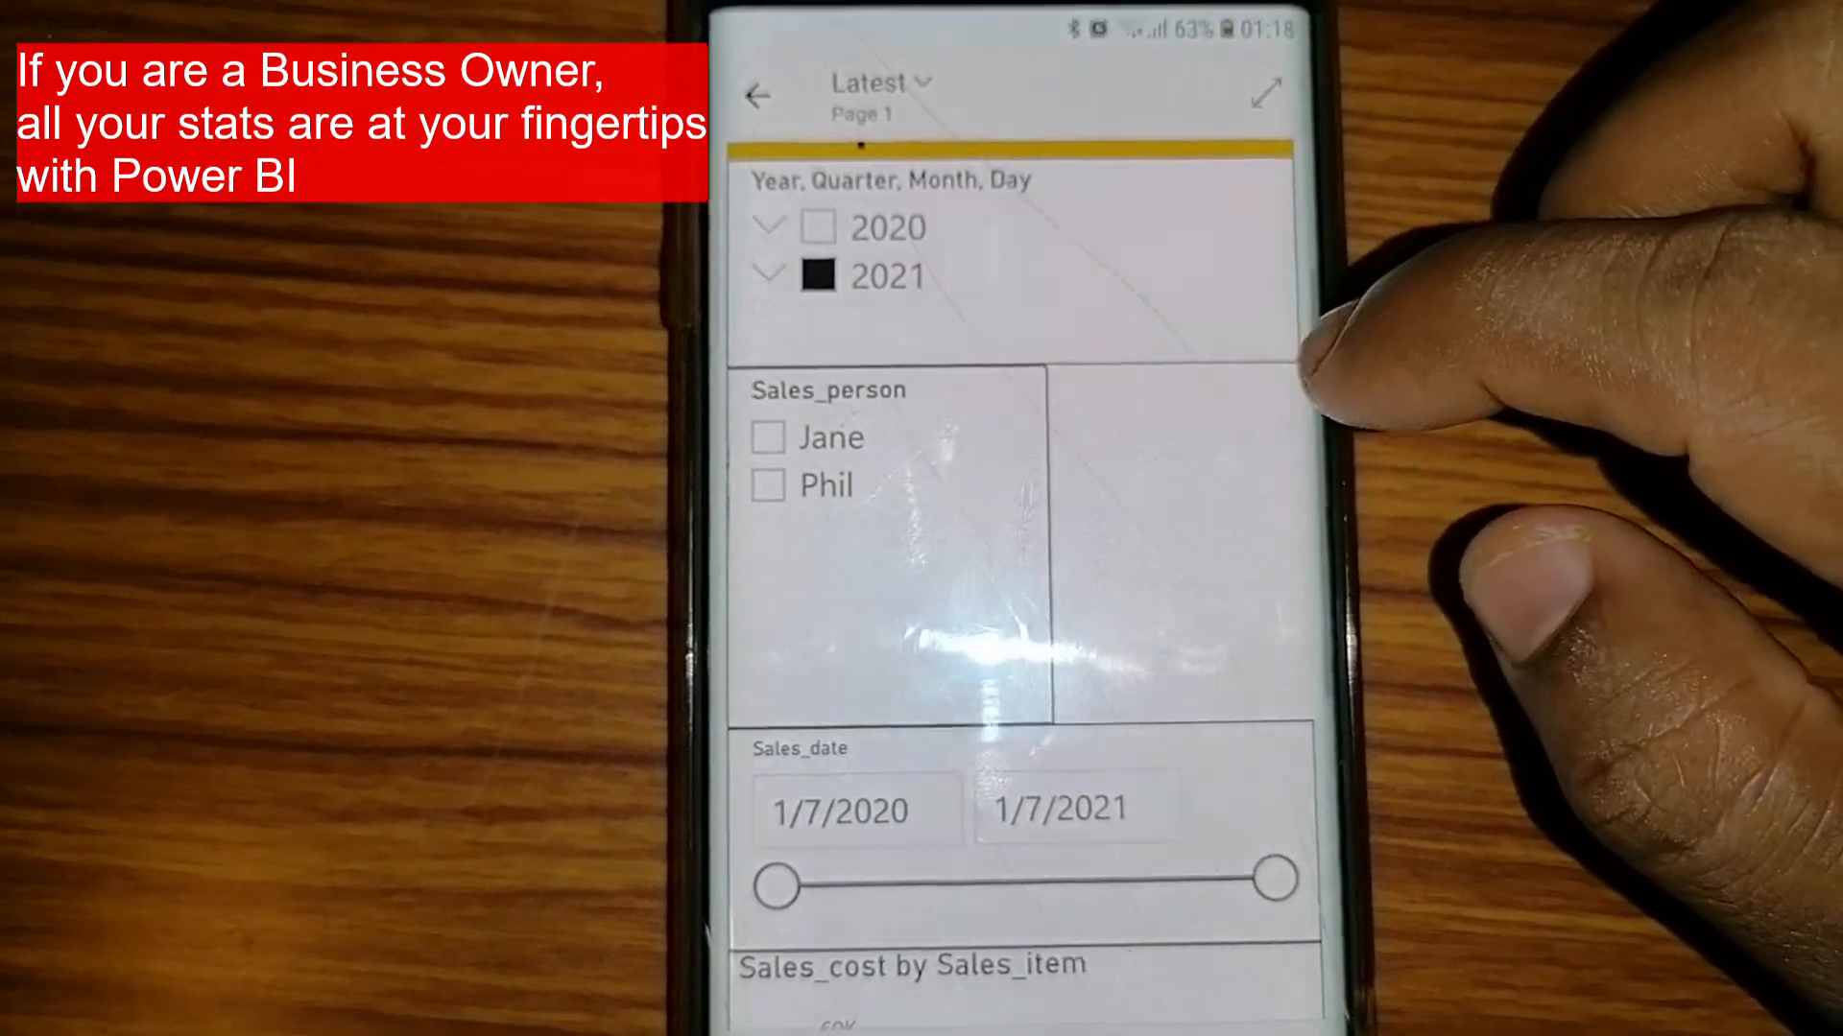
pyautogui.click(873, 222)
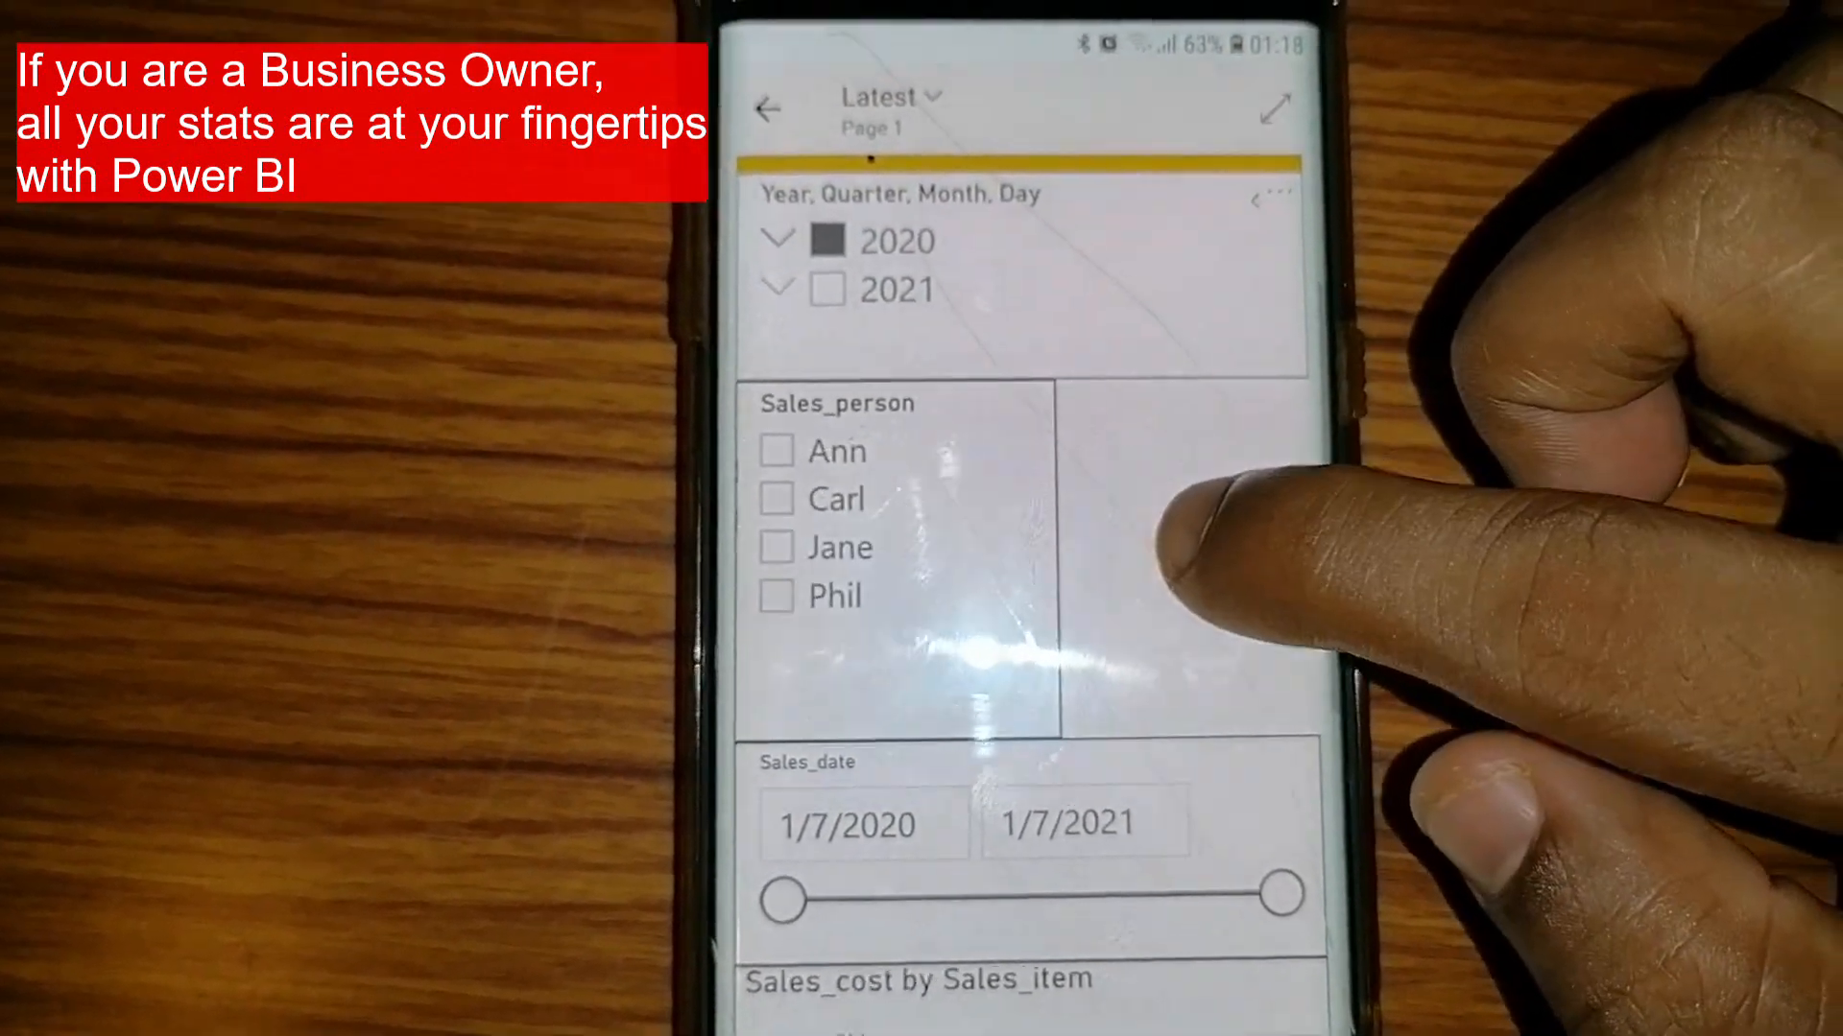
pyautogui.scroll(-3, 1166, 557)
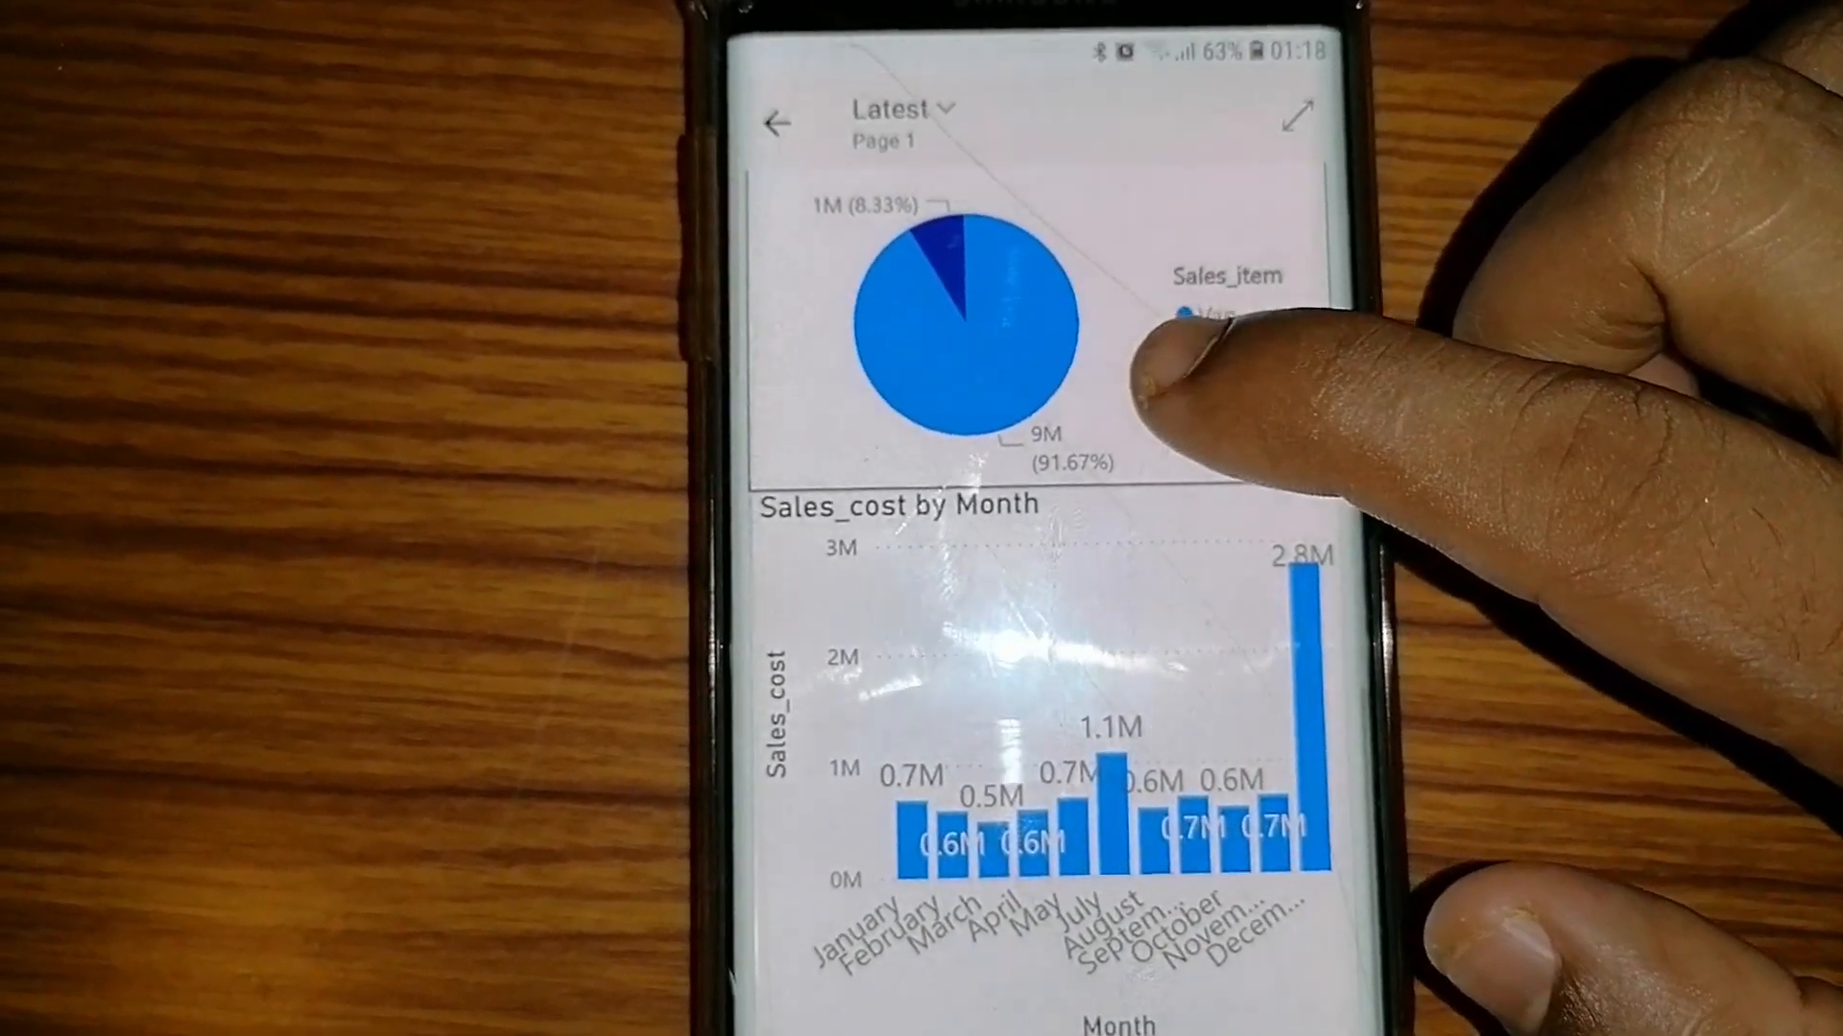
pyautogui.scroll(1, 1157, 383)
pyautogui.scroll(5, 1157, 509)
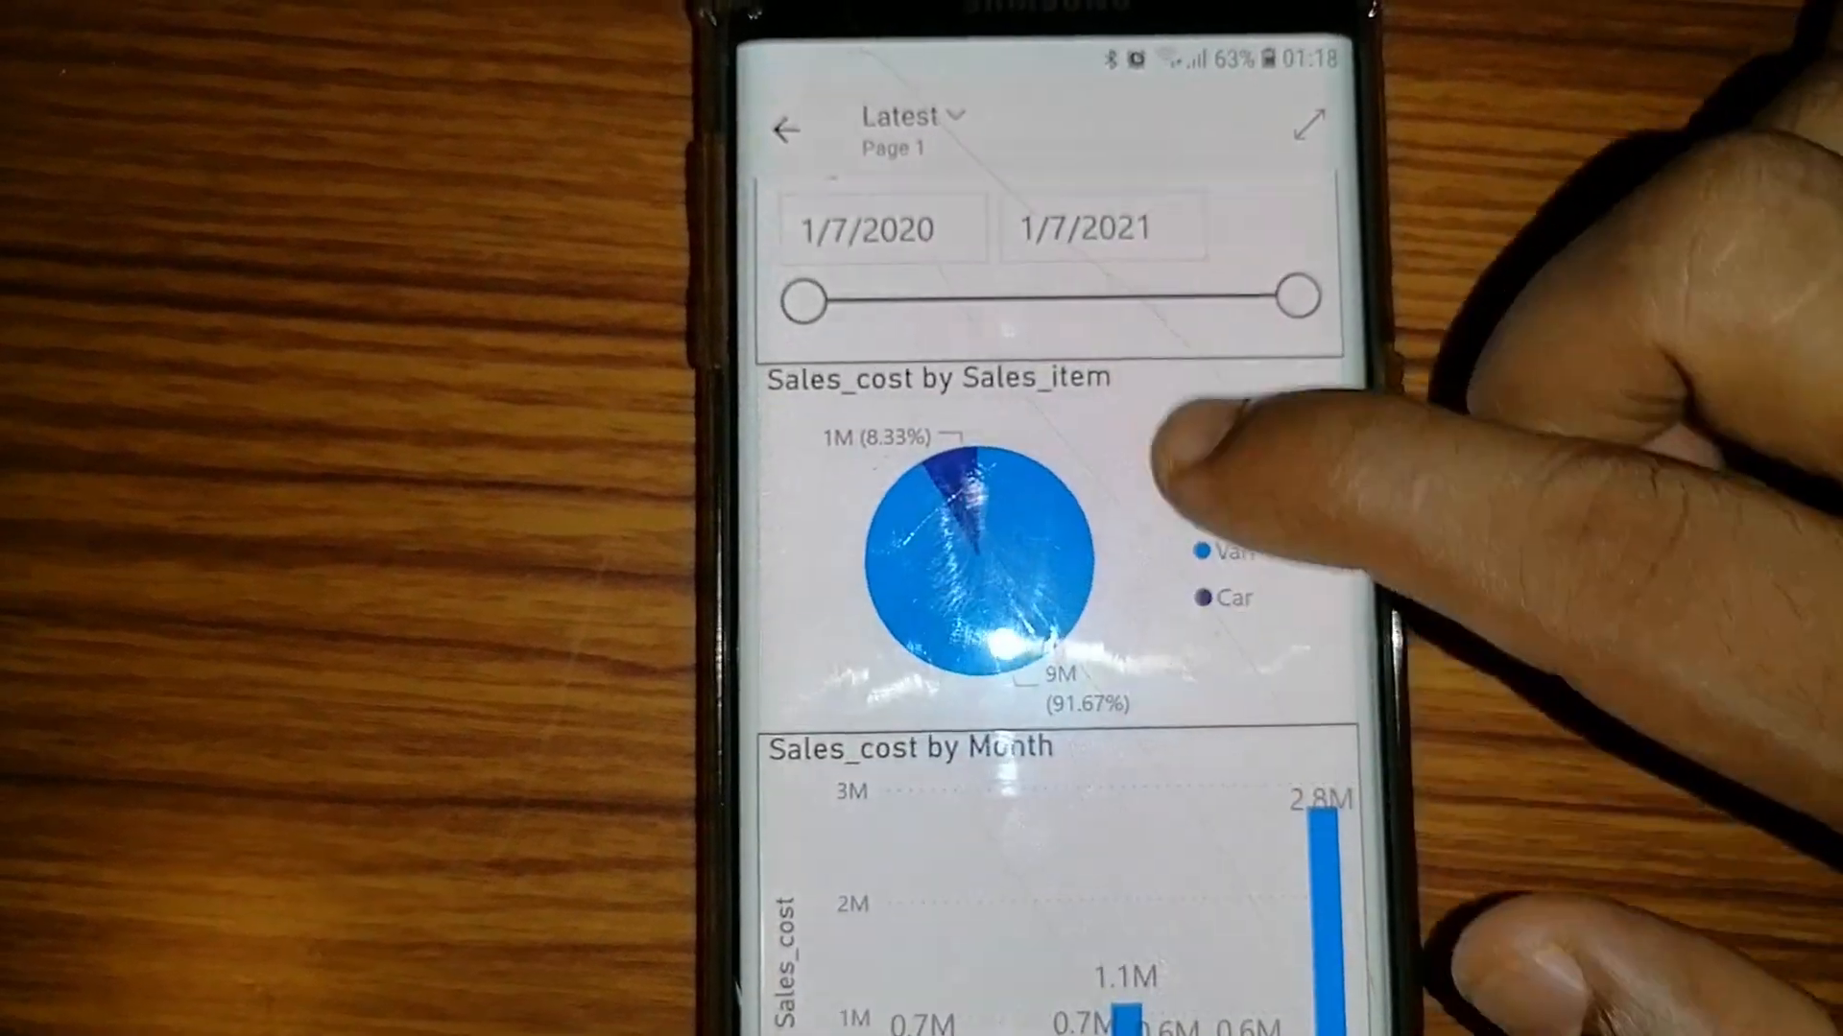